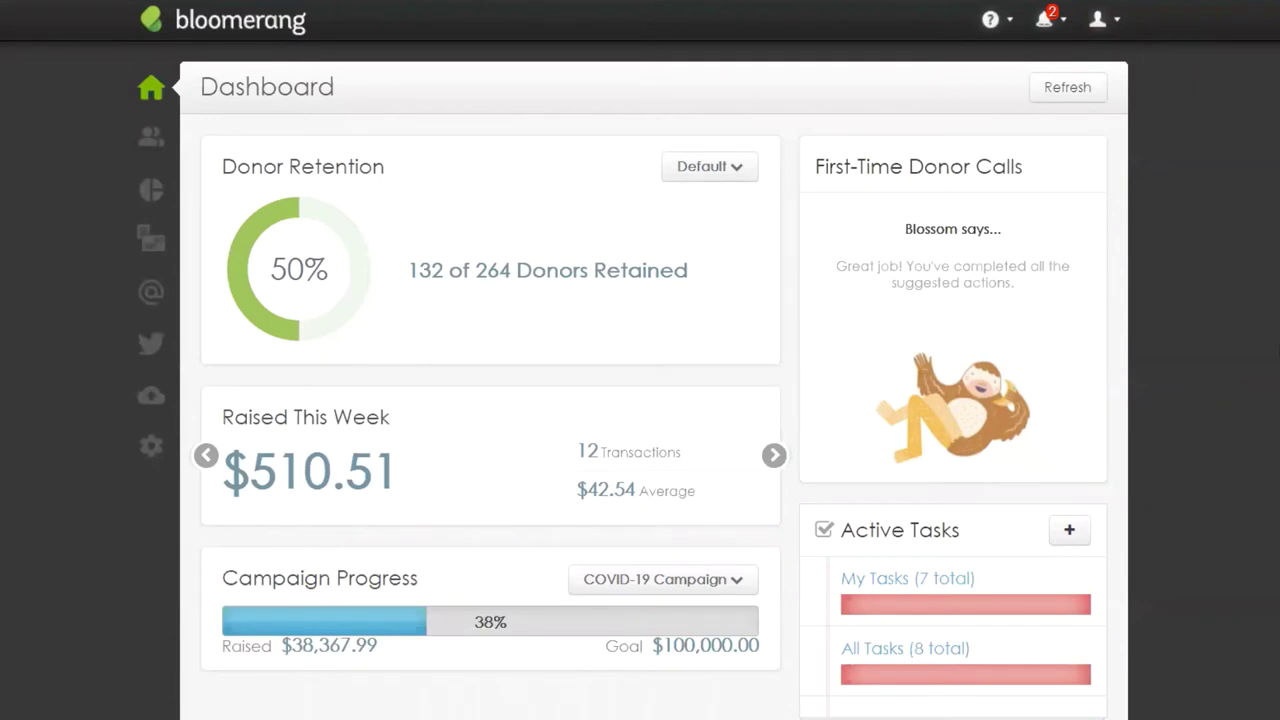
Step: Check the notifications showing 5 possible duplicates, then bring up the Constituents flyout
{"action": "left_click", "coordinate": [1060, 26]}
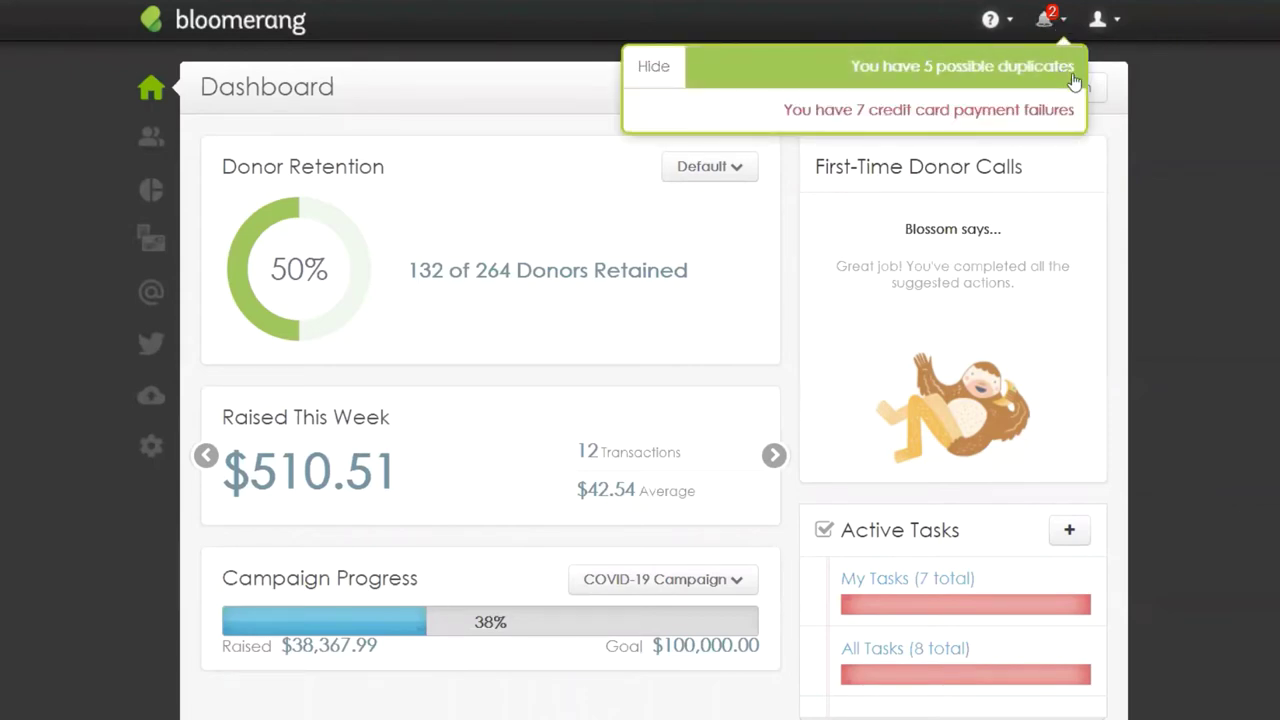
{"action": "left_click", "coordinate": [1242, 97]}
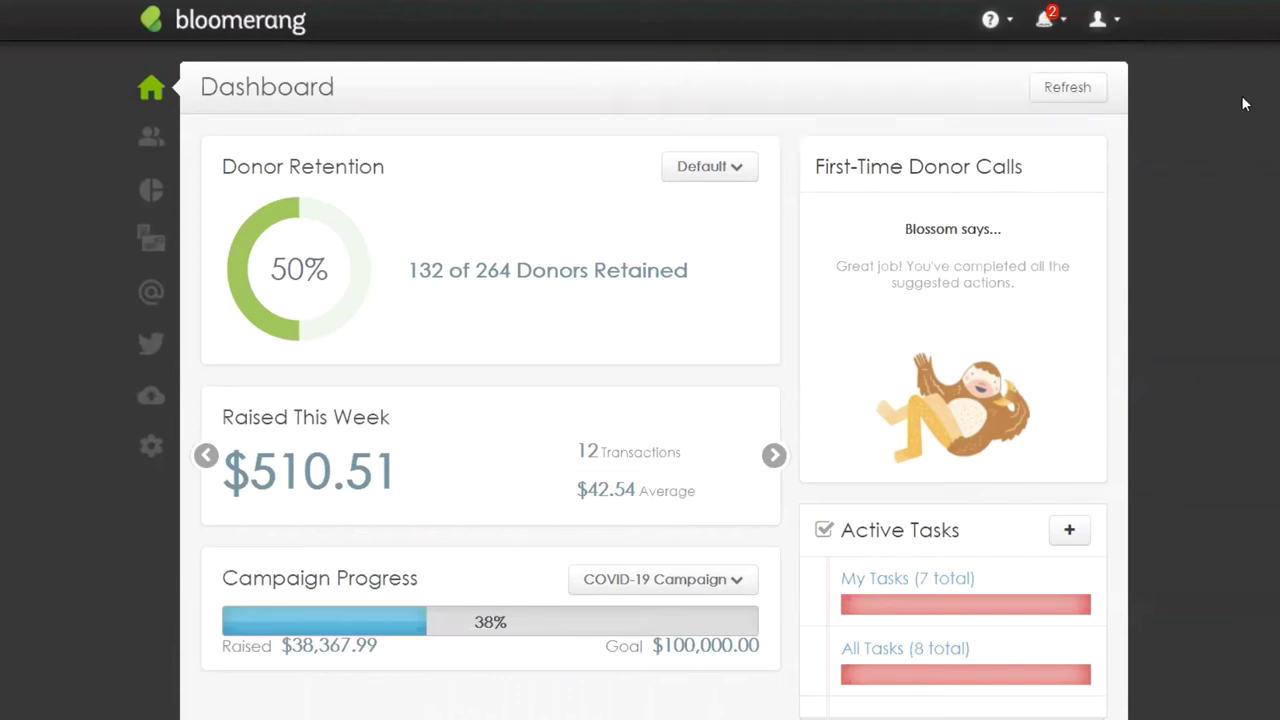
{"action": "left_click", "coordinate": [151, 137]}
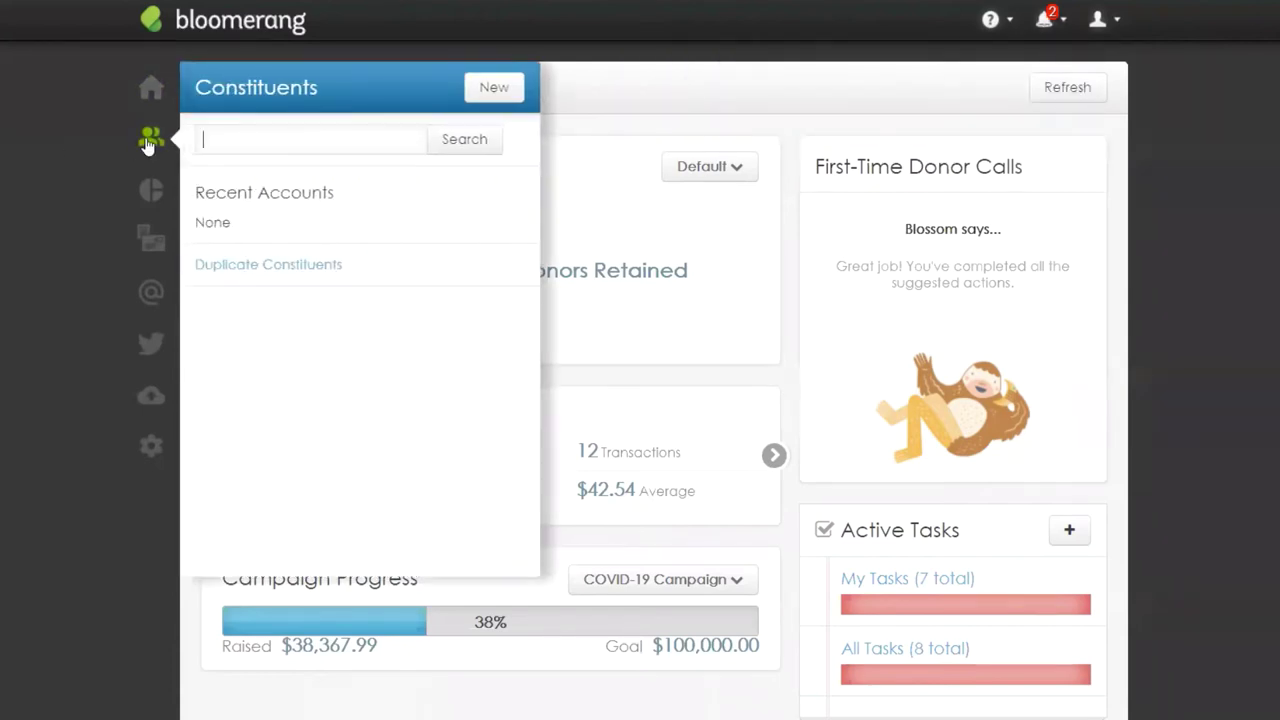
{"action": "left_click", "coordinate": [301, 275]}
Step: Go to Duplicate Constituents and preview the merge of the first suspected pair
{"action": "left_click", "coordinate": [301, 265]}
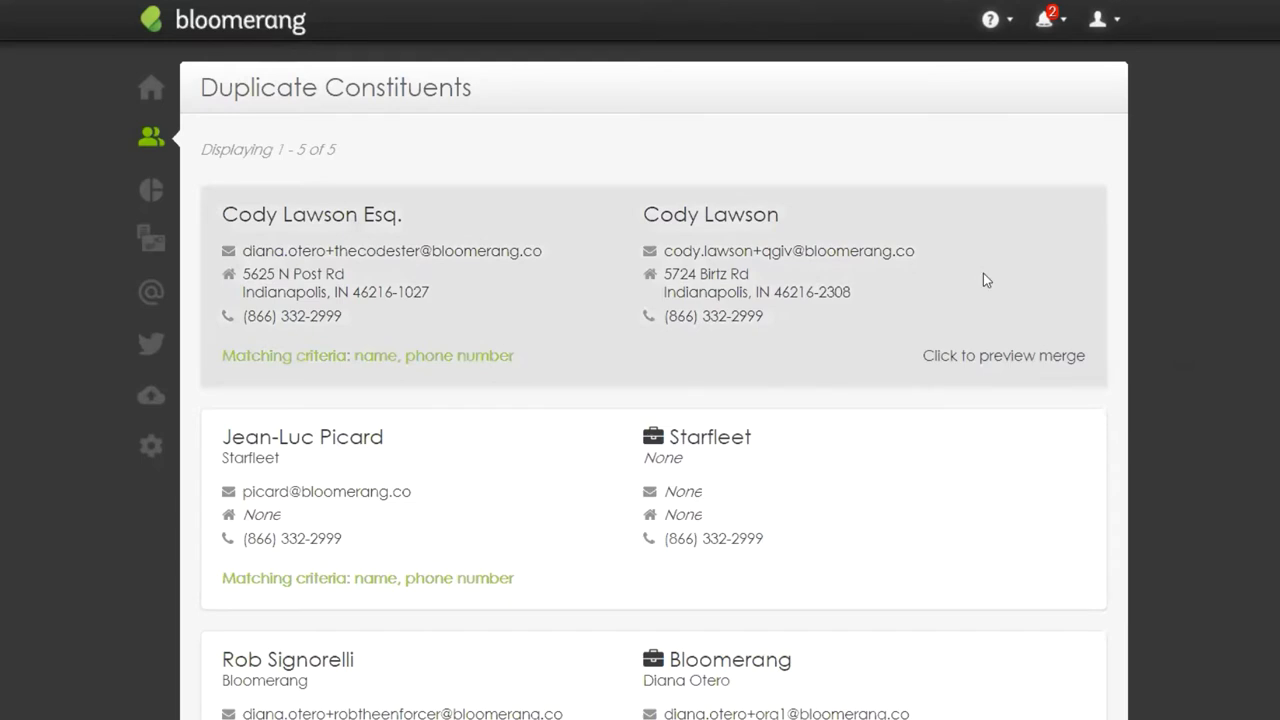
{"action": "left_click", "coordinate": [981, 275]}
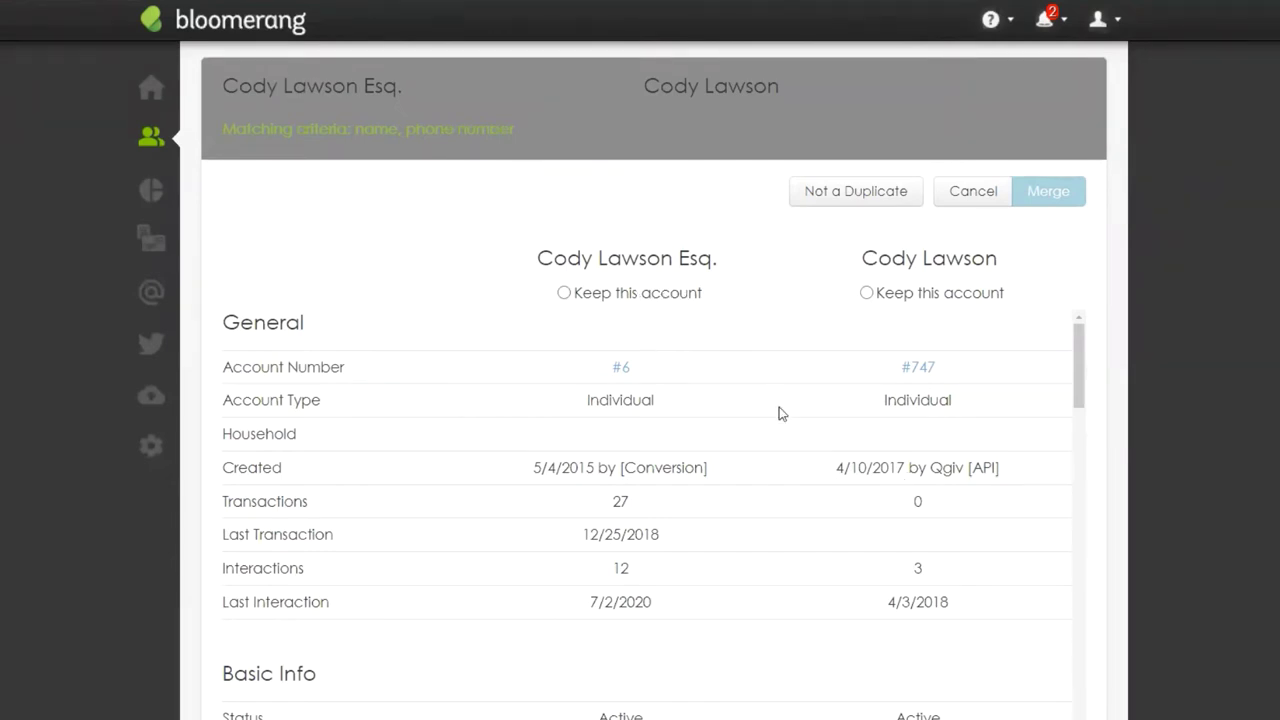
Step: Select the first account as the surviving record in the merge preview
{"action": "scroll", "coordinate": [792, 461], "scroll_direction": "down", "scroll_amount": 1}
{"action": "scroll", "coordinate": [792, 461], "scroll_direction": "down", "scroll_amount": 10}
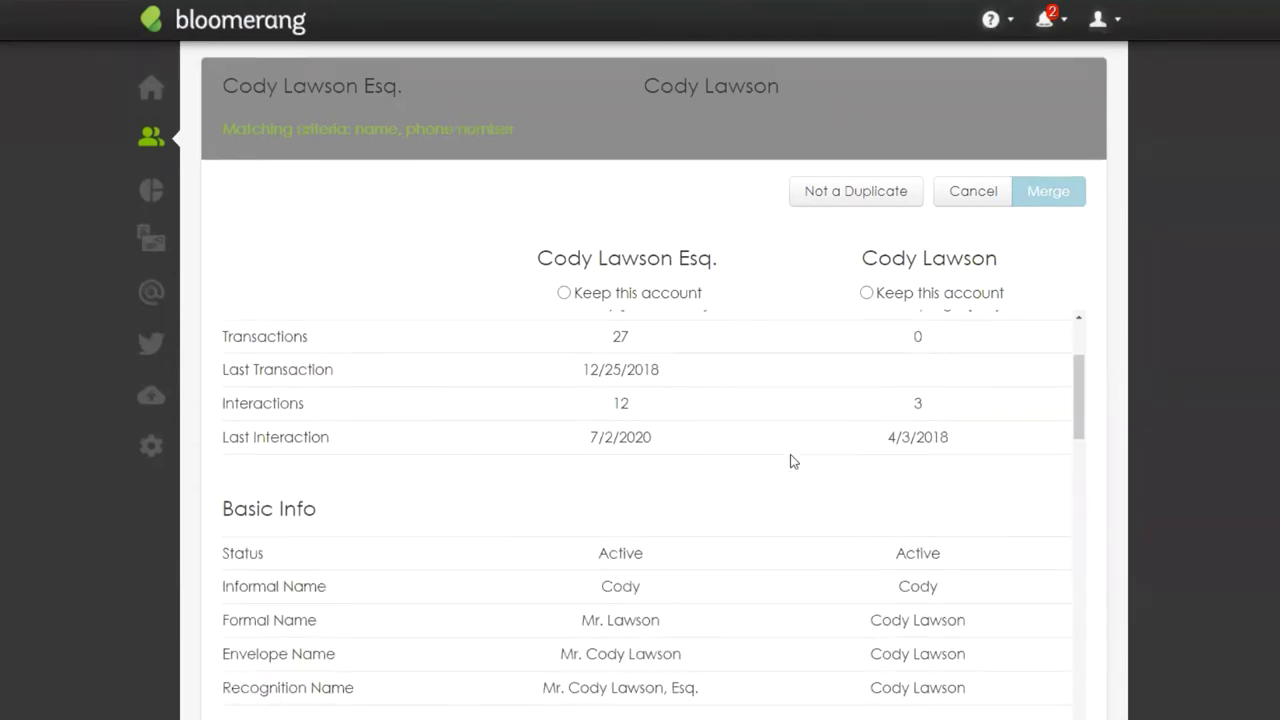
{"action": "scroll", "coordinate": [792, 461], "scroll_direction": "up", "scroll_amount": 10}
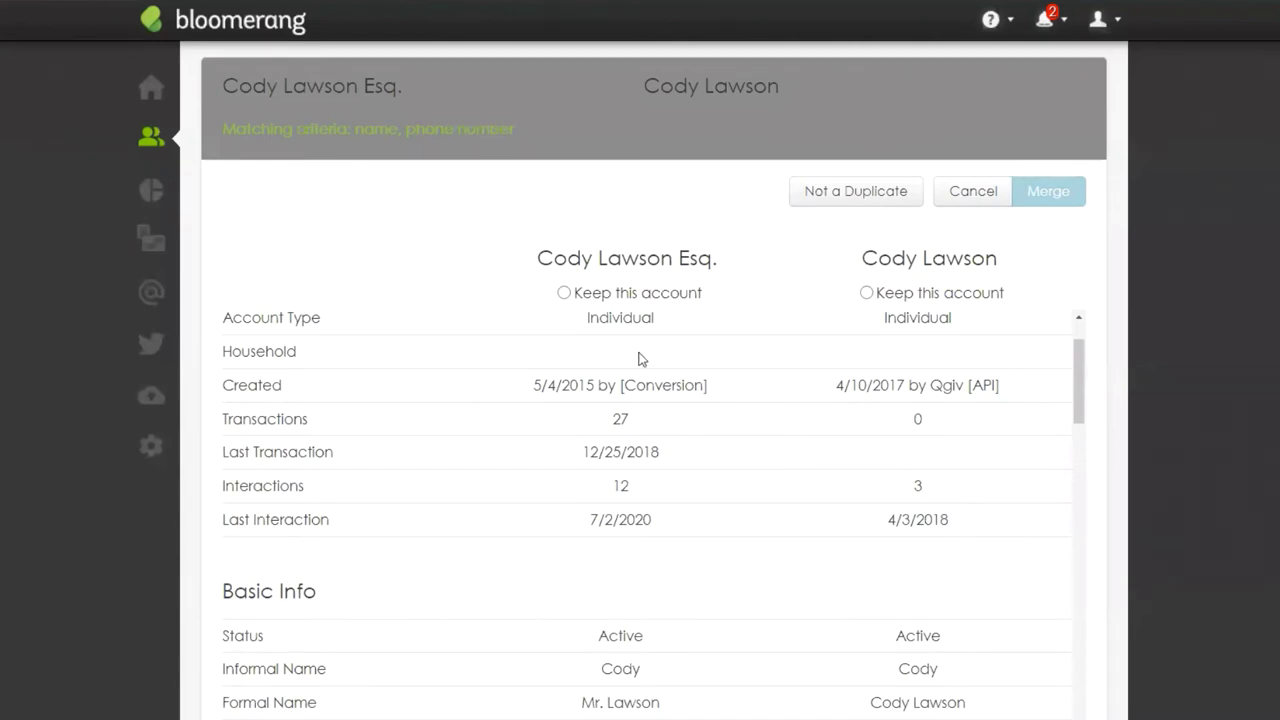
{"action": "left_click", "coordinate": [564, 292]}
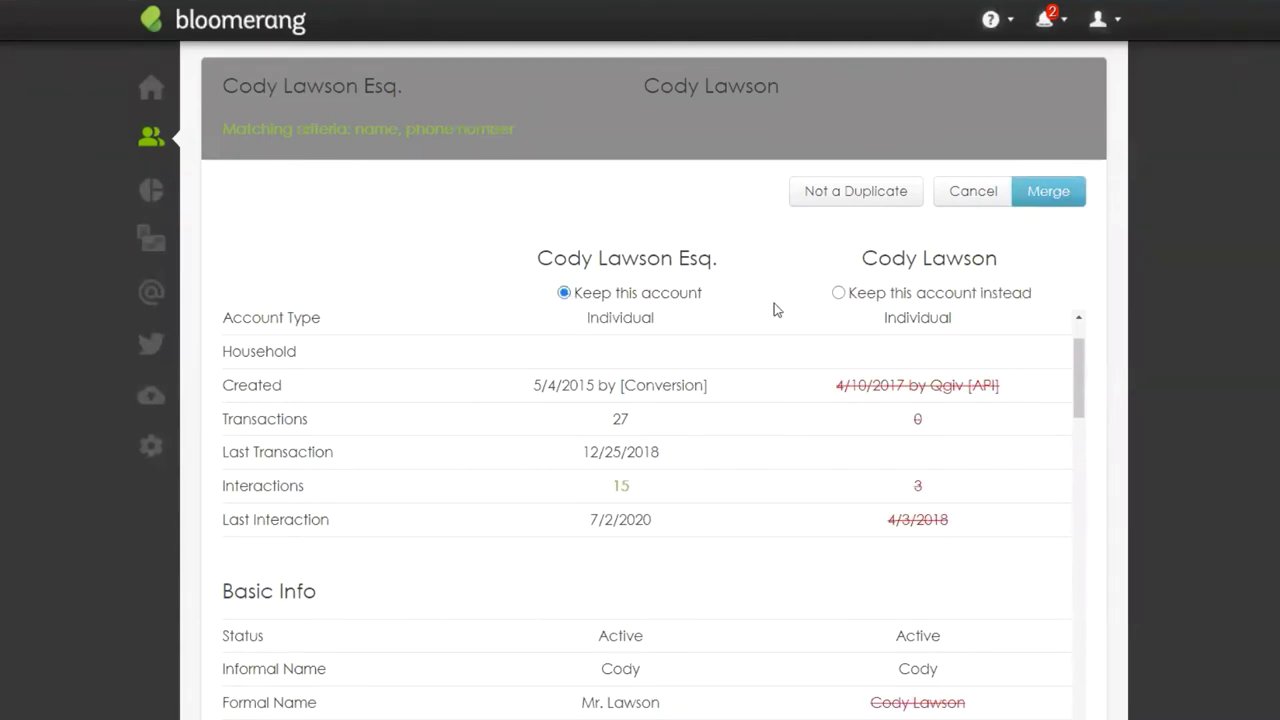
Step: Highlight the discarded created date and interactions: 15 combined versus the discarded 3
{"action": "scroll", "coordinate": [794, 563], "scroll_direction": "up", "scroll_amount": 1}
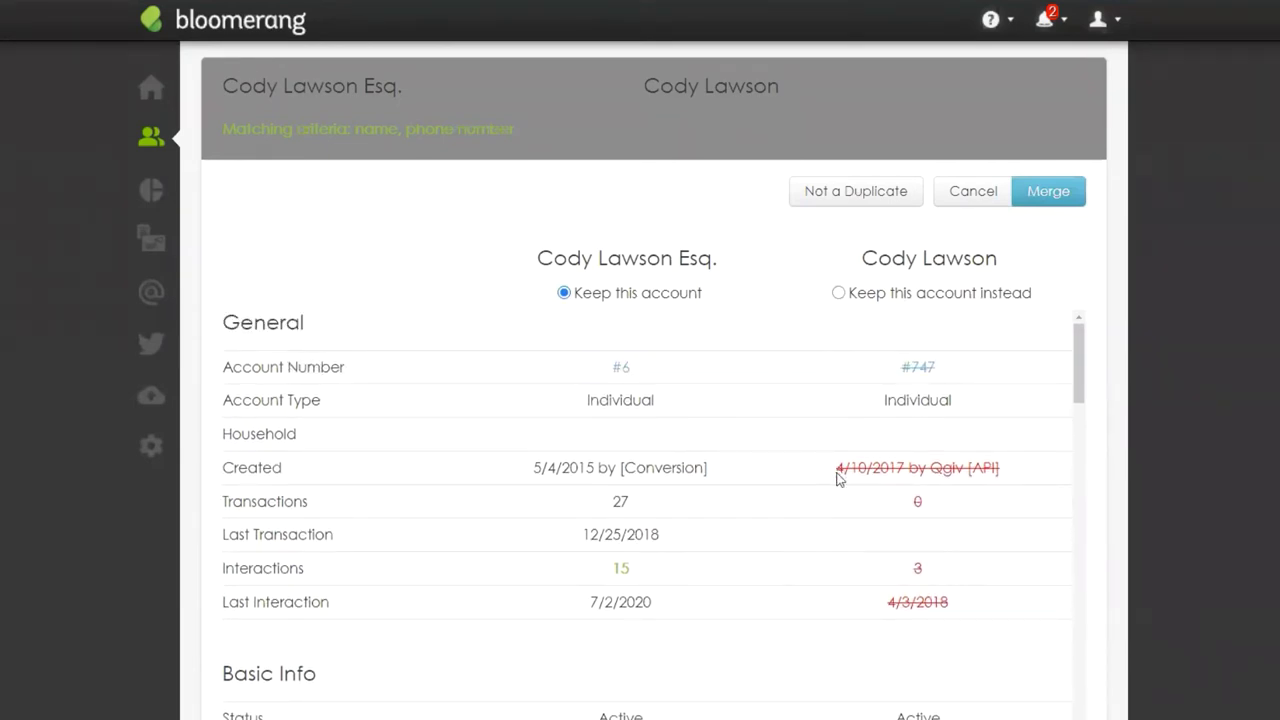
{"action": "left_click_drag", "start_coordinate": [841, 477], "coordinate": [1009, 484]}
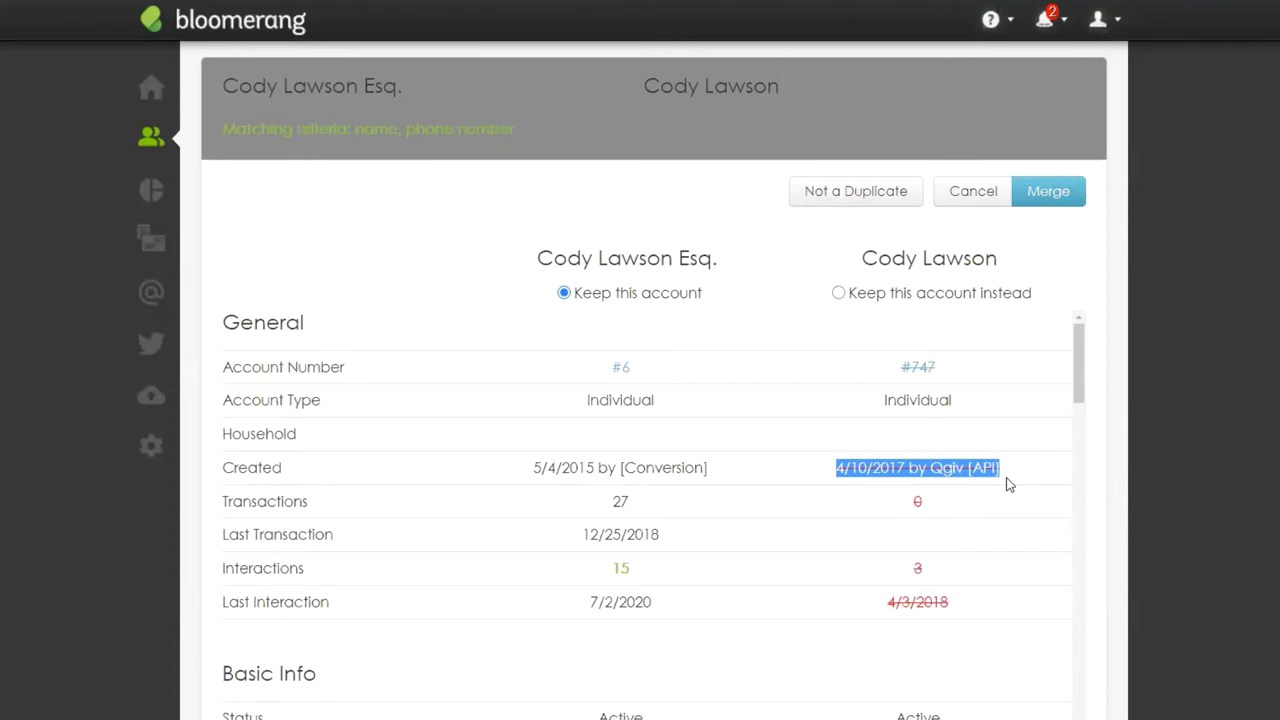
{"action": "double_click", "coordinate": [628, 572]}
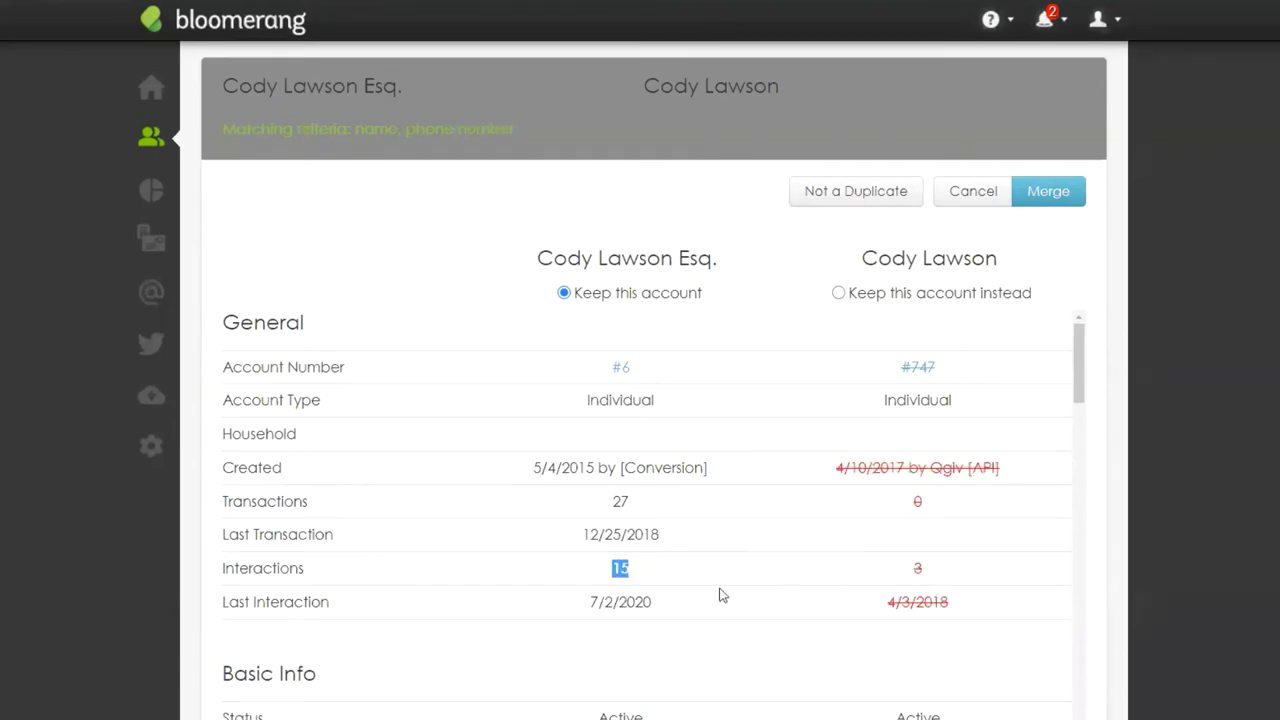
{"action": "double_click", "coordinate": [915, 570]}
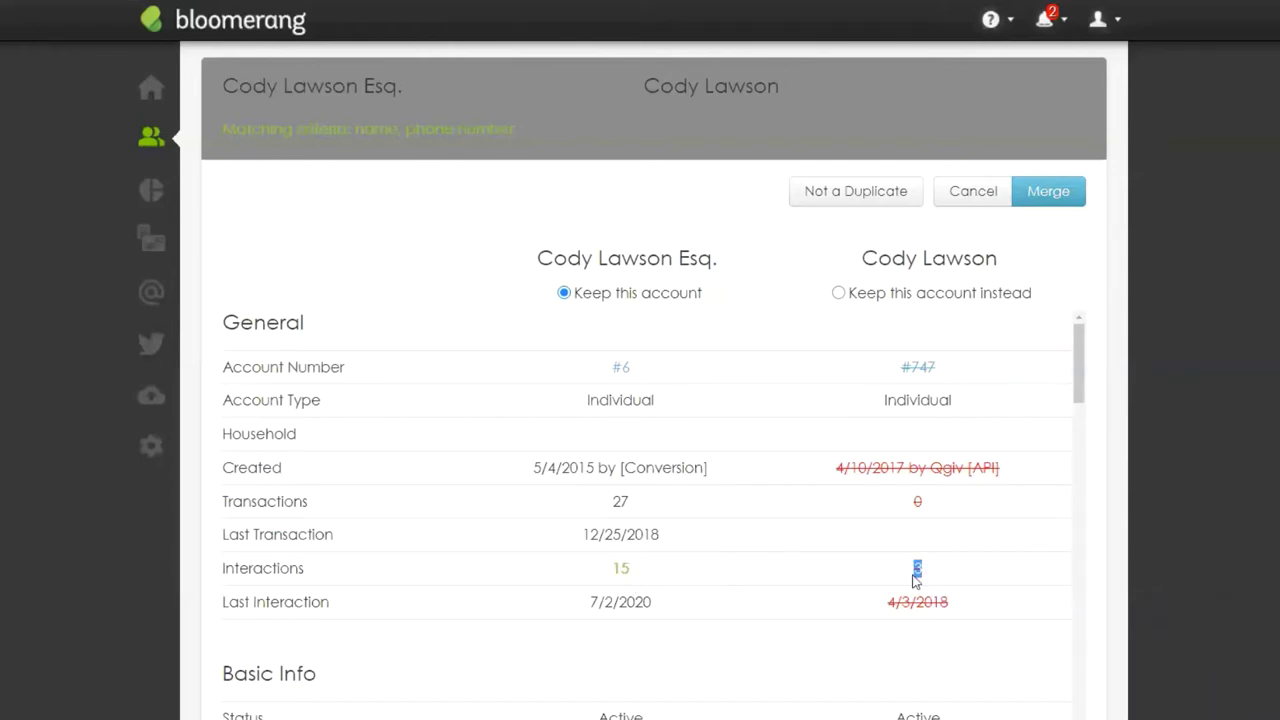
{"action": "double_click", "coordinate": [614, 570]}
{"action": "scroll", "coordinate": [678, 570], "scroll_direction": "down", "scroll_amount": 3}
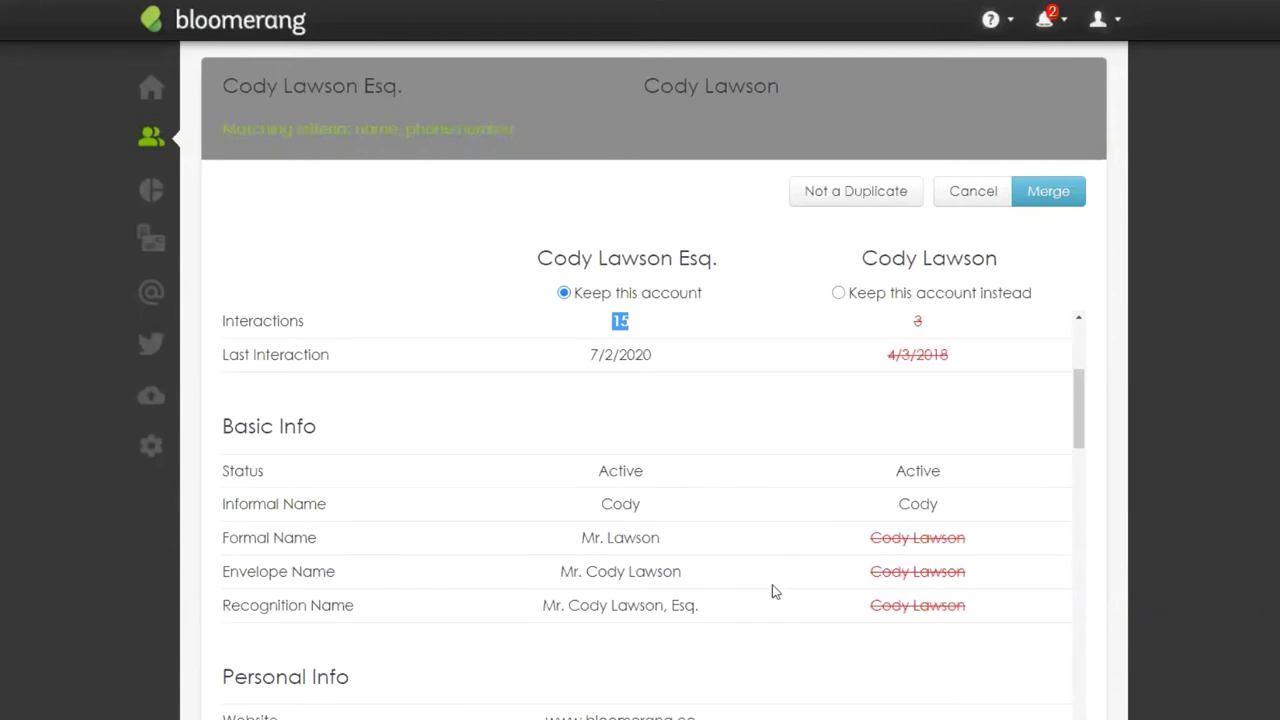
{"action": "scroll", "coordinate": [797, 661], "scroll_direction": "down", "scroll_amount": 3}
{"action": "scroll", "coordinate": [797, 661], "scroll_direction": "down", "scroll_amount": 2}
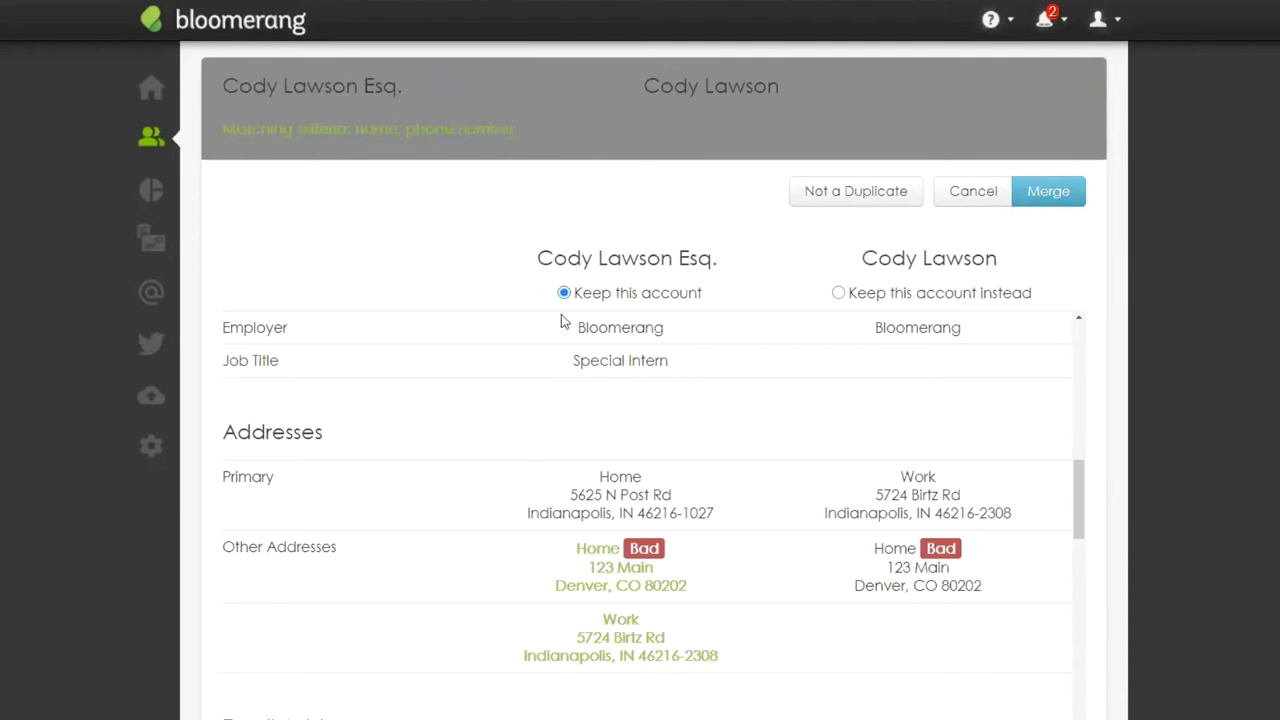
{"action": "scroll", "coordinate": [725, 540], "scroll_direction": "down", "scroll_amount": 1}
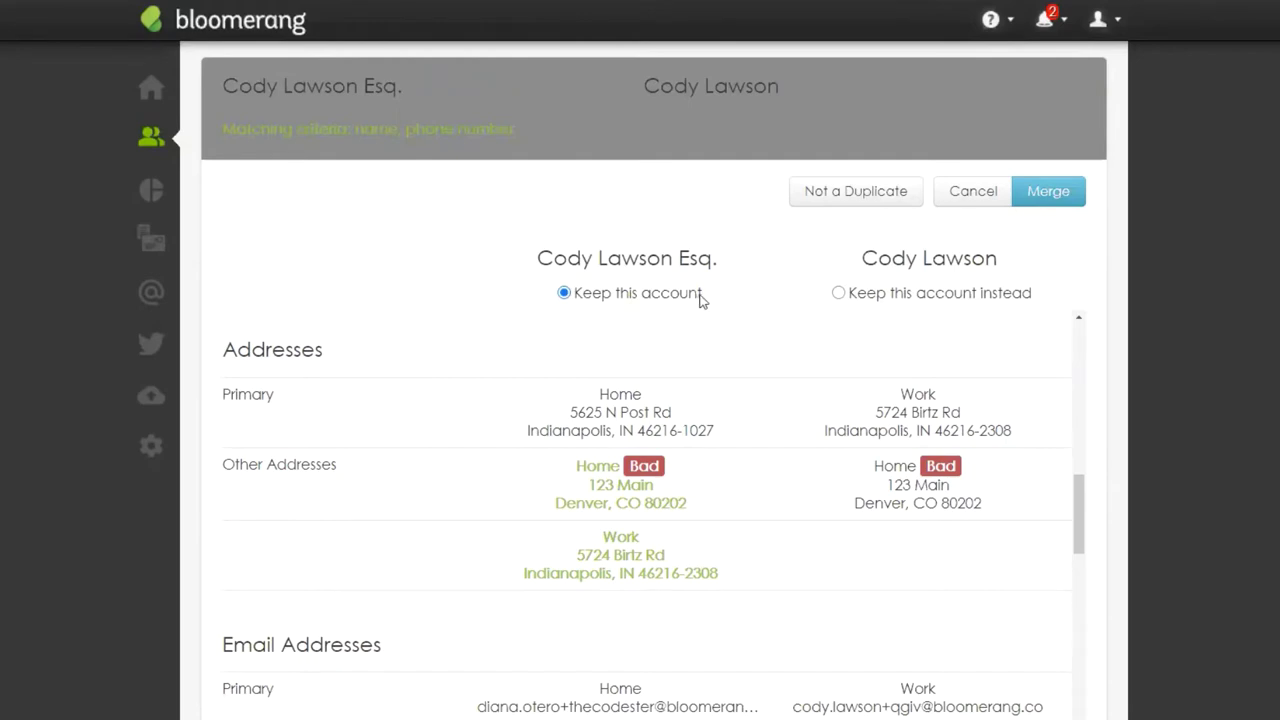
{"action": "left_click_drag", "start_coordinate": [701, 298], "coordinate": [578, 301]}
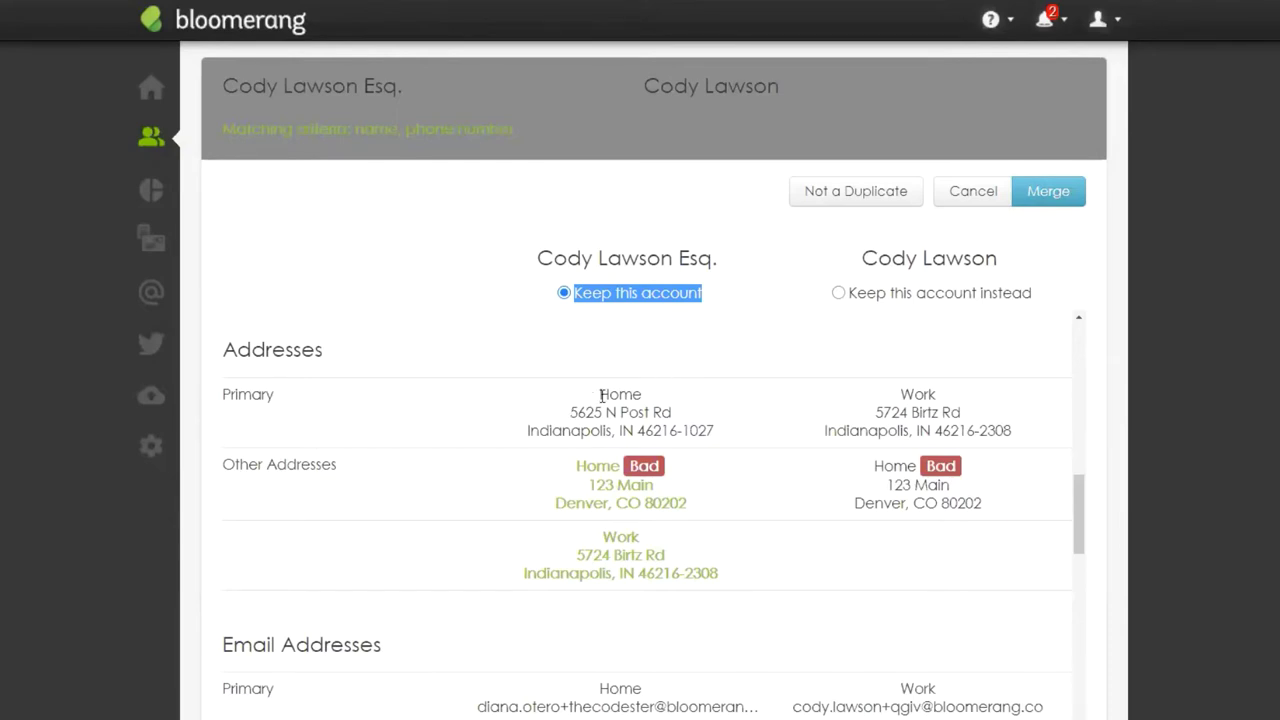
{"action": "left_click_drag", "start_coordinate": [601, 395], "coordinate": [714, 433]}
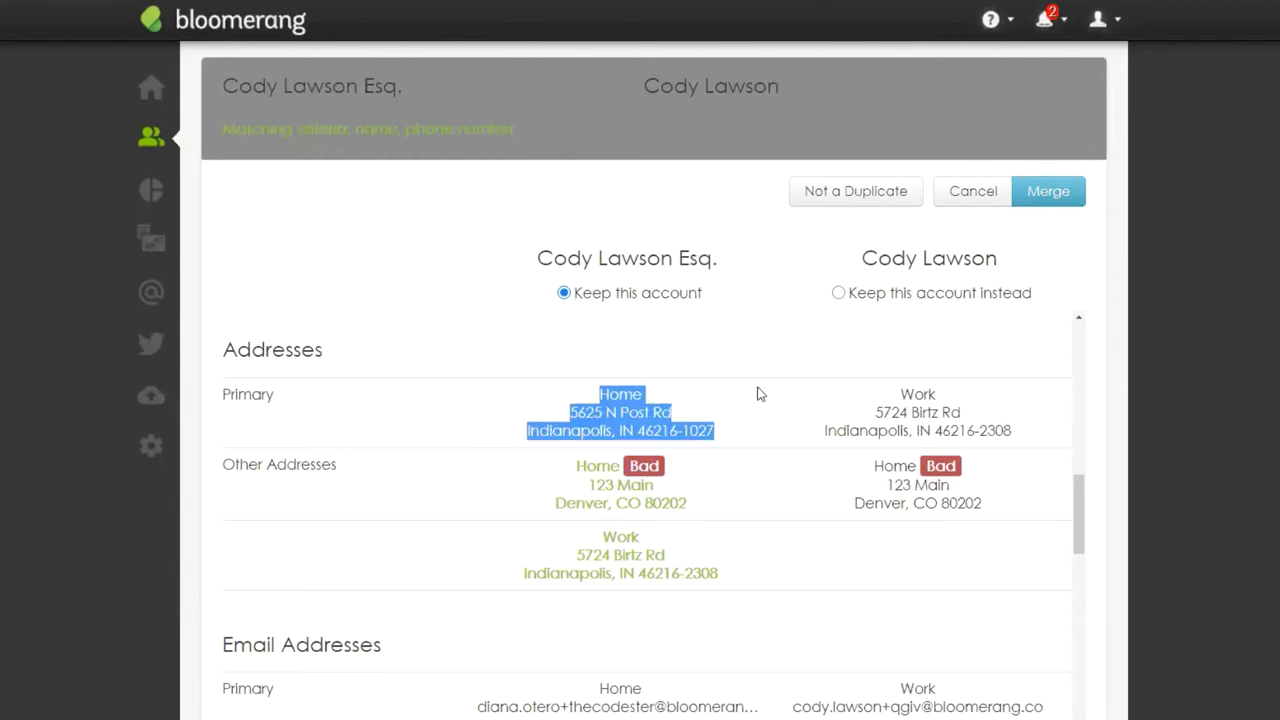
{"action": "left_click_drag", "start_coordinate": [902, 398], "coordinate": [976, 505]}
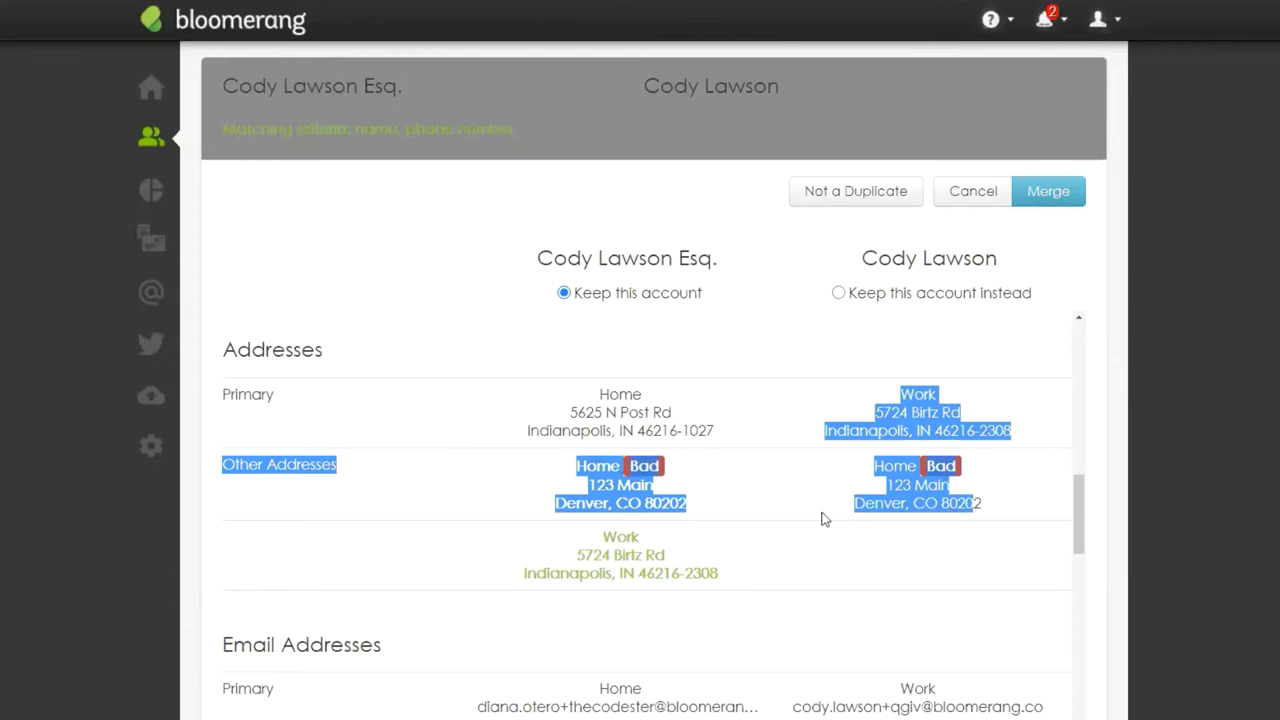
{"action": "left_click", "coordinate": [700, 500]}
{"action": "left_click_drag", "start_coordinate": [578, 466], "coordinate": [734, 586]}
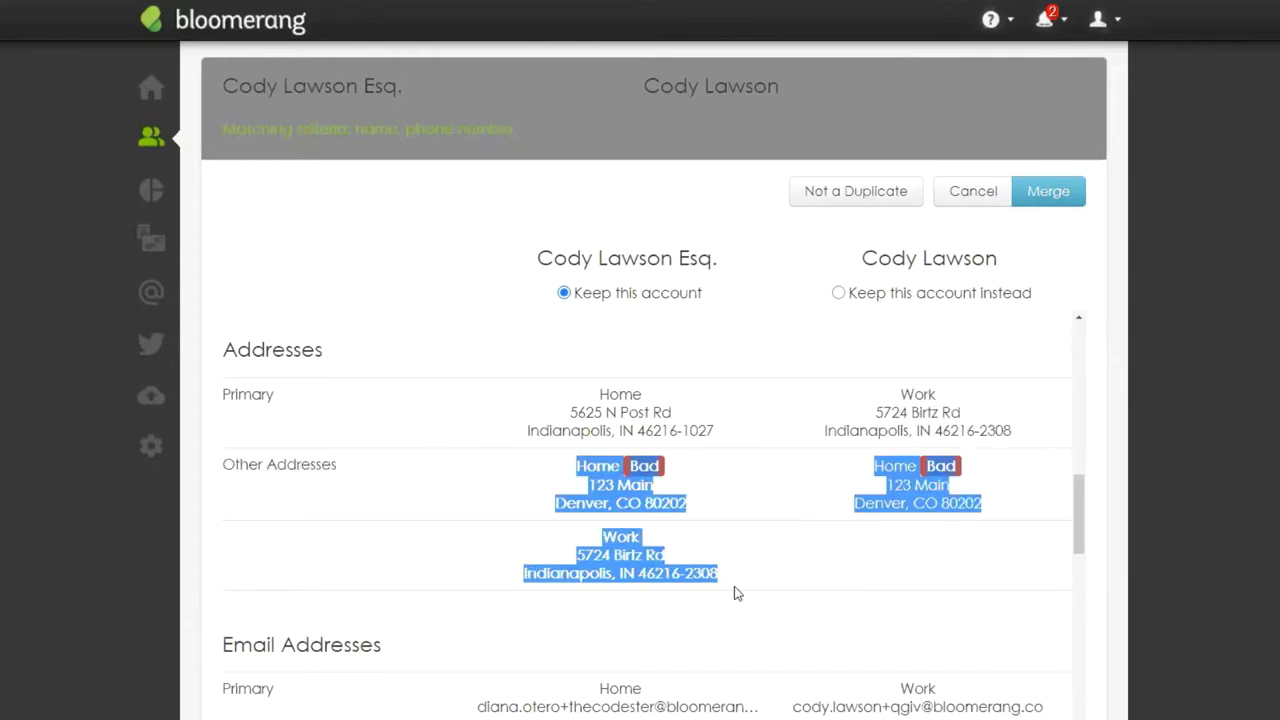
{"action": "left_click", "coordinate": [739, 581]}
{"action": "scroll", "coordinate": [744, 565], "scroll_direction": "down", "scroll_amount": 1}
{"action": "scroll", "coordinate": [744, 565], "scroll_direction": "down", "scroll_amount": 5}
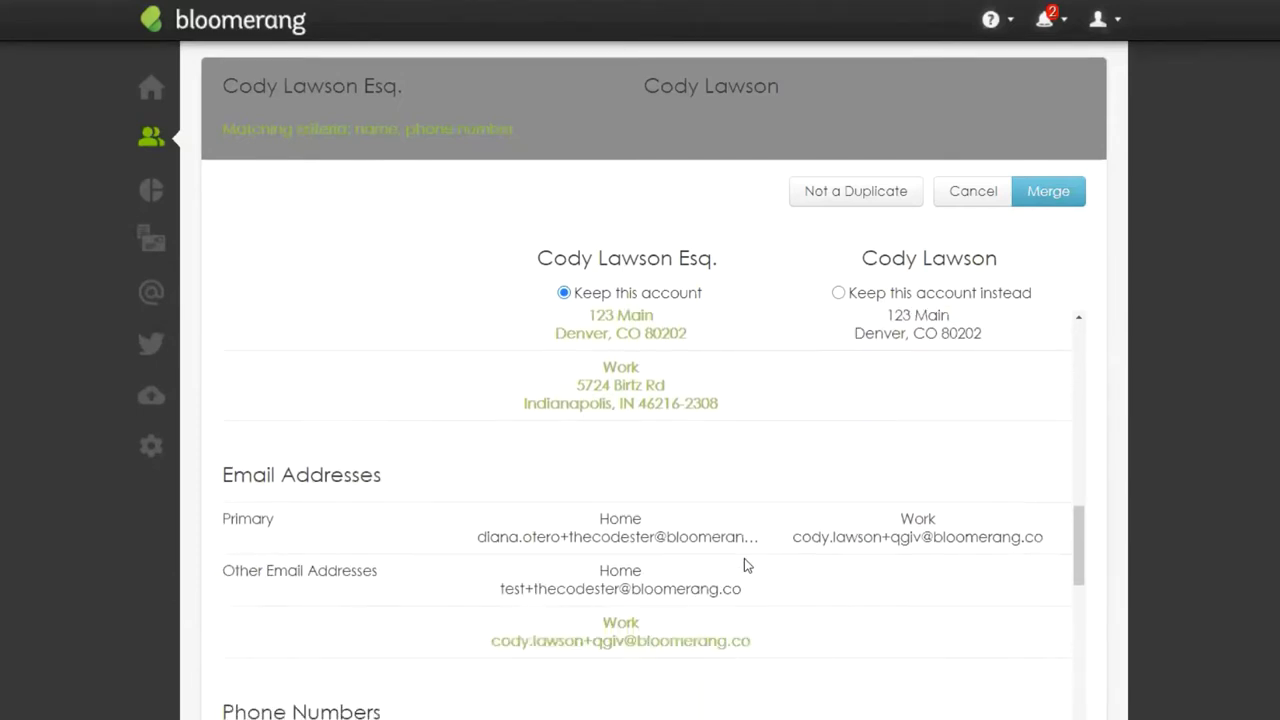
{"action": "scroll", "coordinate": [708, 560], "scroll_direction": "down", "scroll_amount": 4}
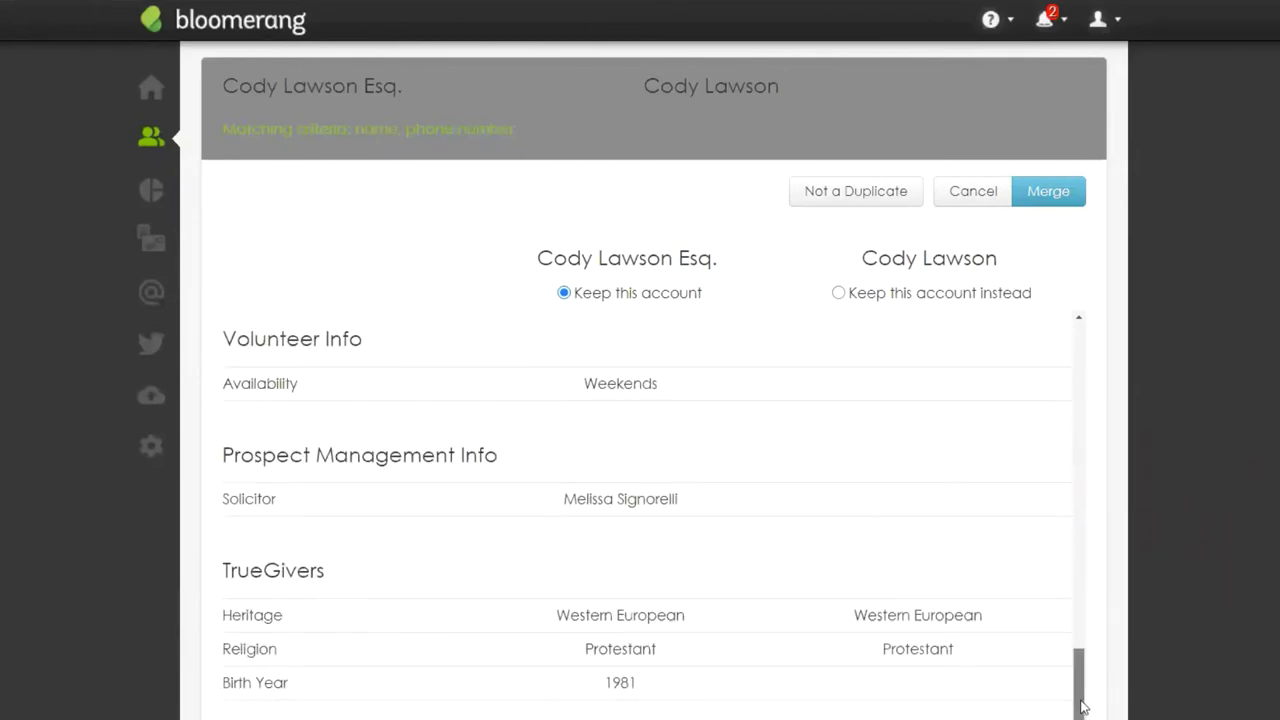
{"action": "left_click_drag", "start_coordinate": [1083, 712], "coordinate": [1131, 370]}
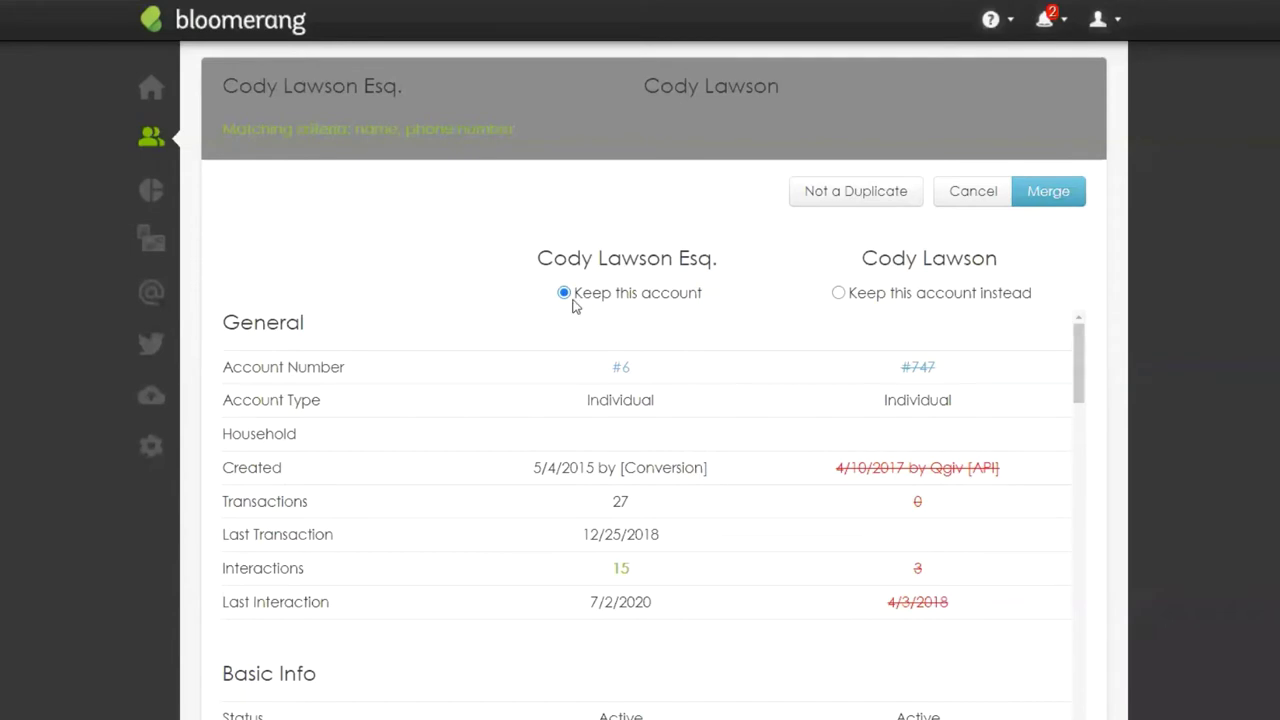
Step: Merge the pair into the kept account, answering Yes in Confirm Merge
{"action": "left_click", "coordinate": [1052, 193]}
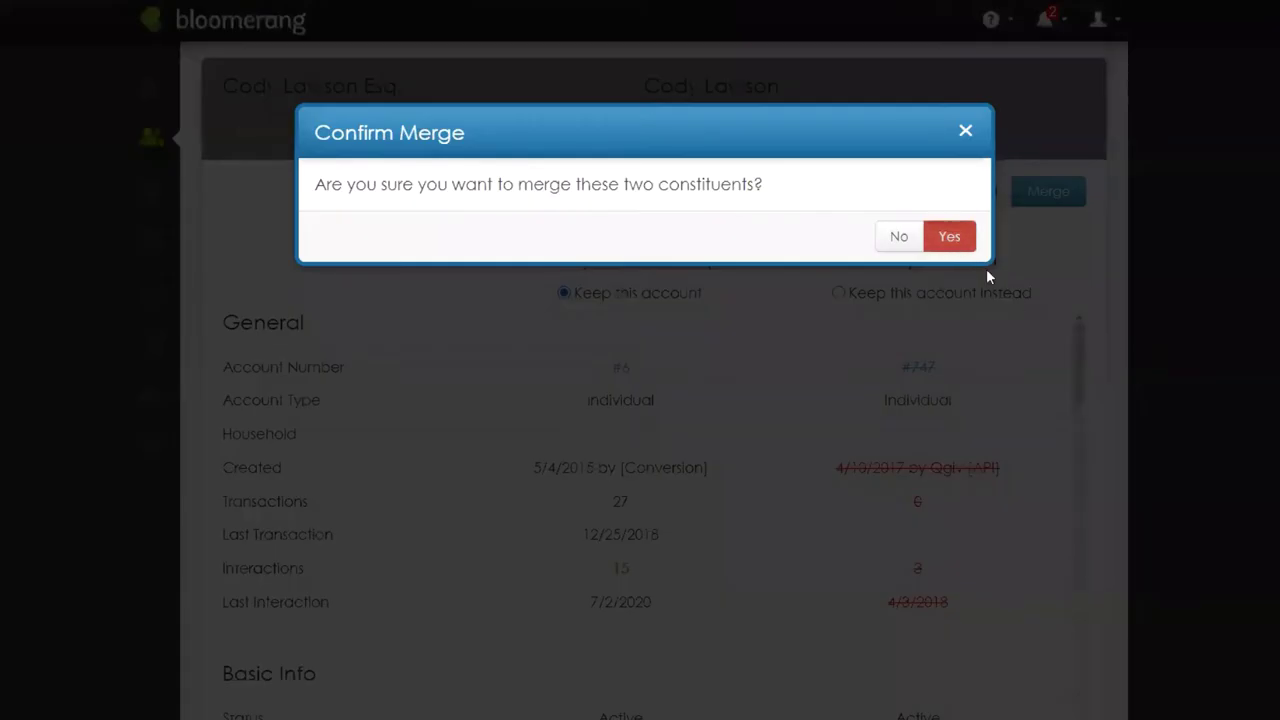
{"action": "left_click", "coordinate": [950, 240]}
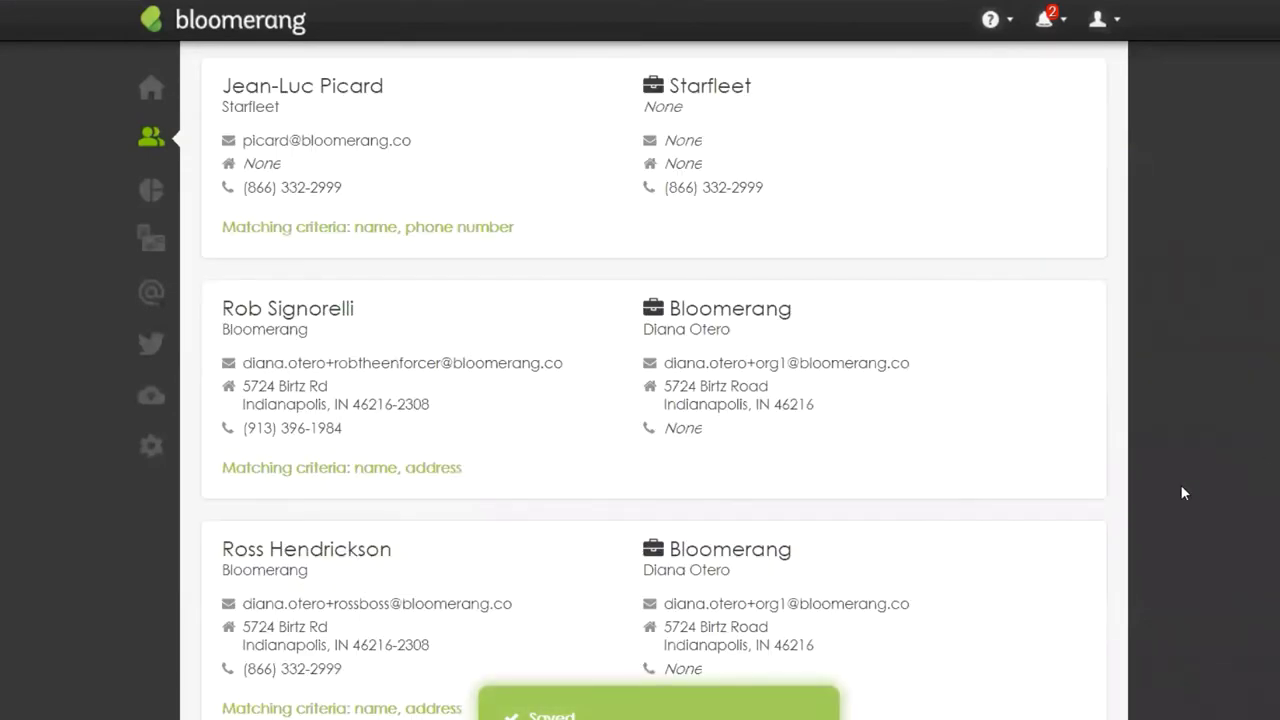
{"action": "scroll", "coordinate": [1150, 484], "scroll_direction": "up", "scroll_amount": 2}
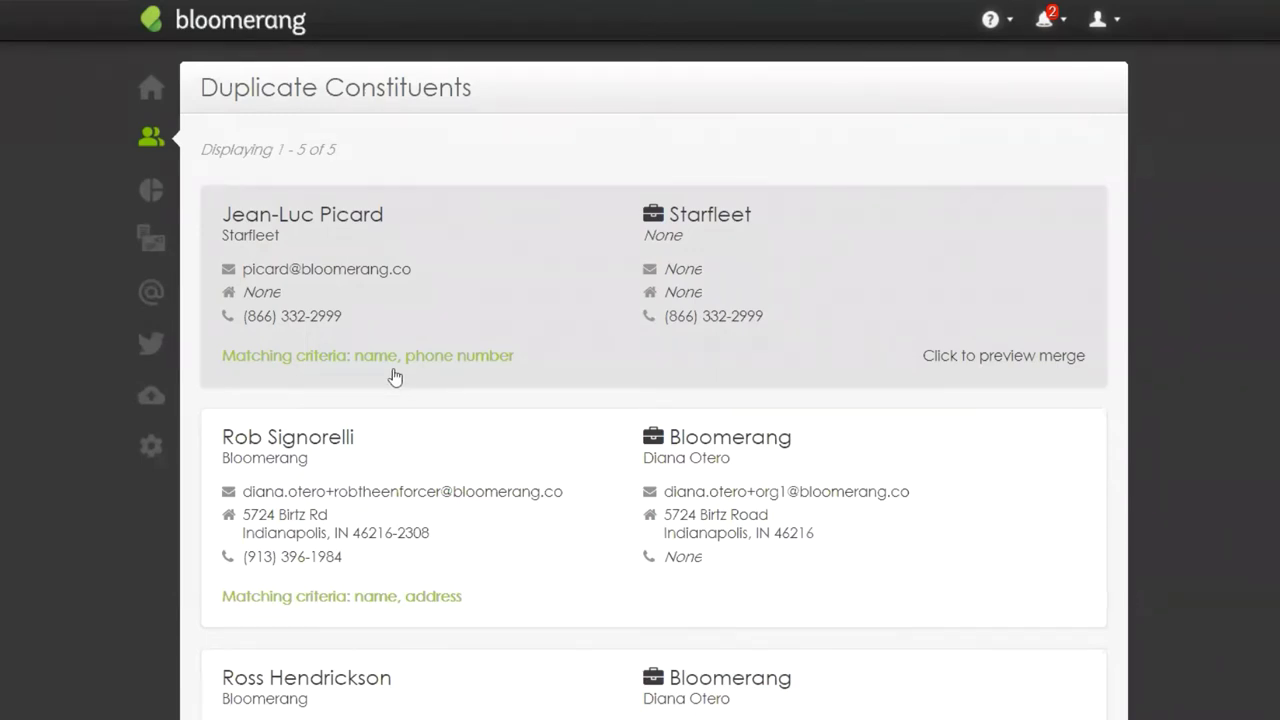
Step: Compare the individual with the Starfleet organization and mark them Not a Duplicate
{"action": "left_click", "coordinate": [1007, 285]}
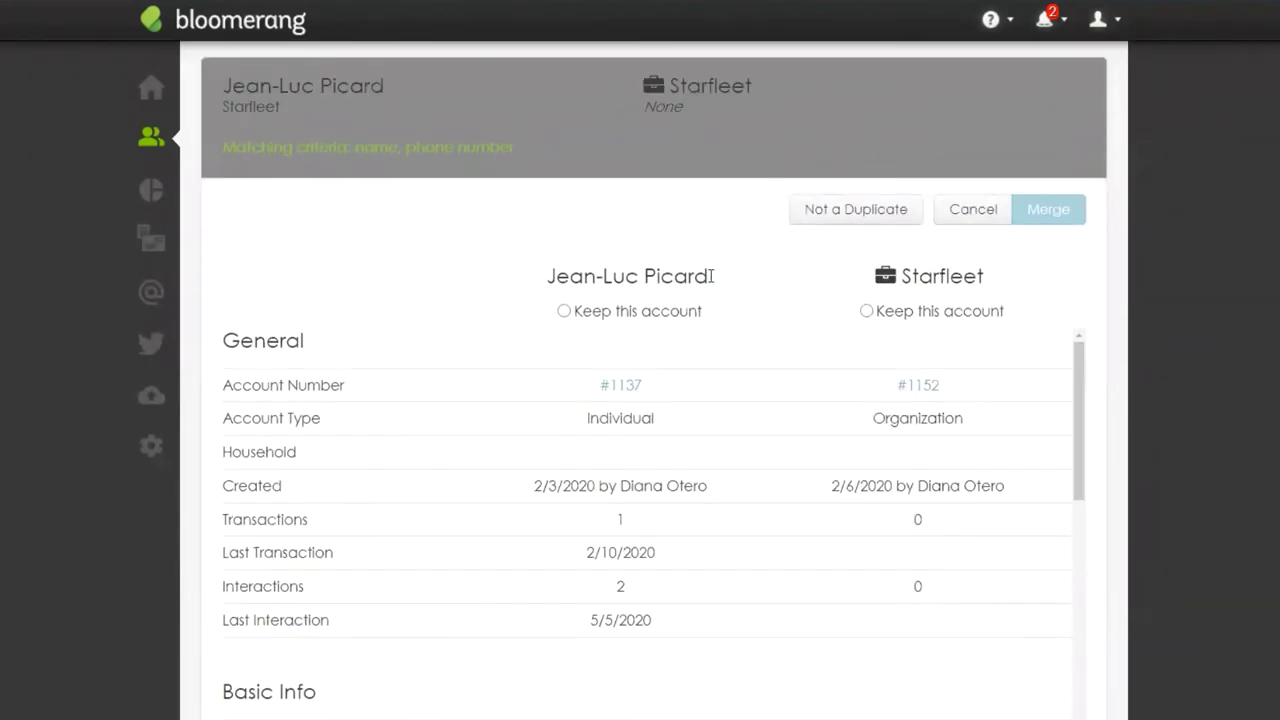
{"action": "left_click_drag", "start_coordinate": [712, 277], "coordinate": [547, 280]}
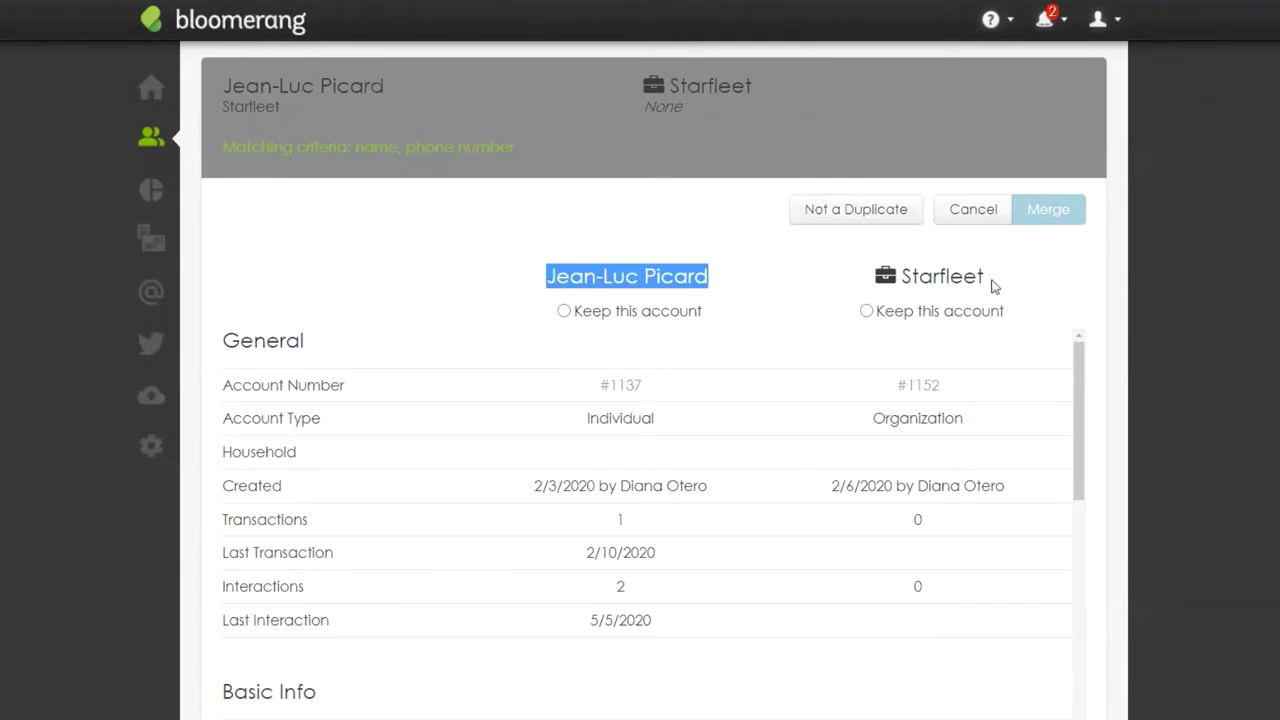
{"action": "left_click_drag", "start_coordinate": [998, 279], "coordinate": [900, 283]}
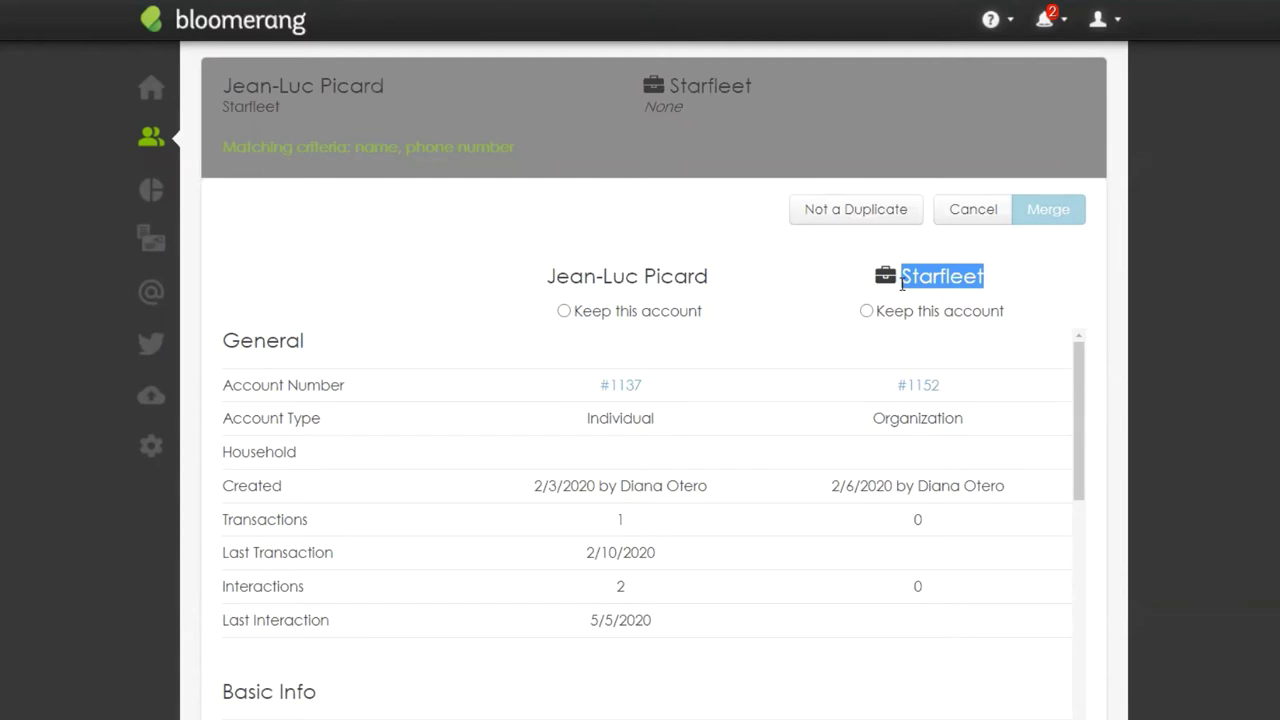
{"action": "left_click", "coordinate": [988, 299]}
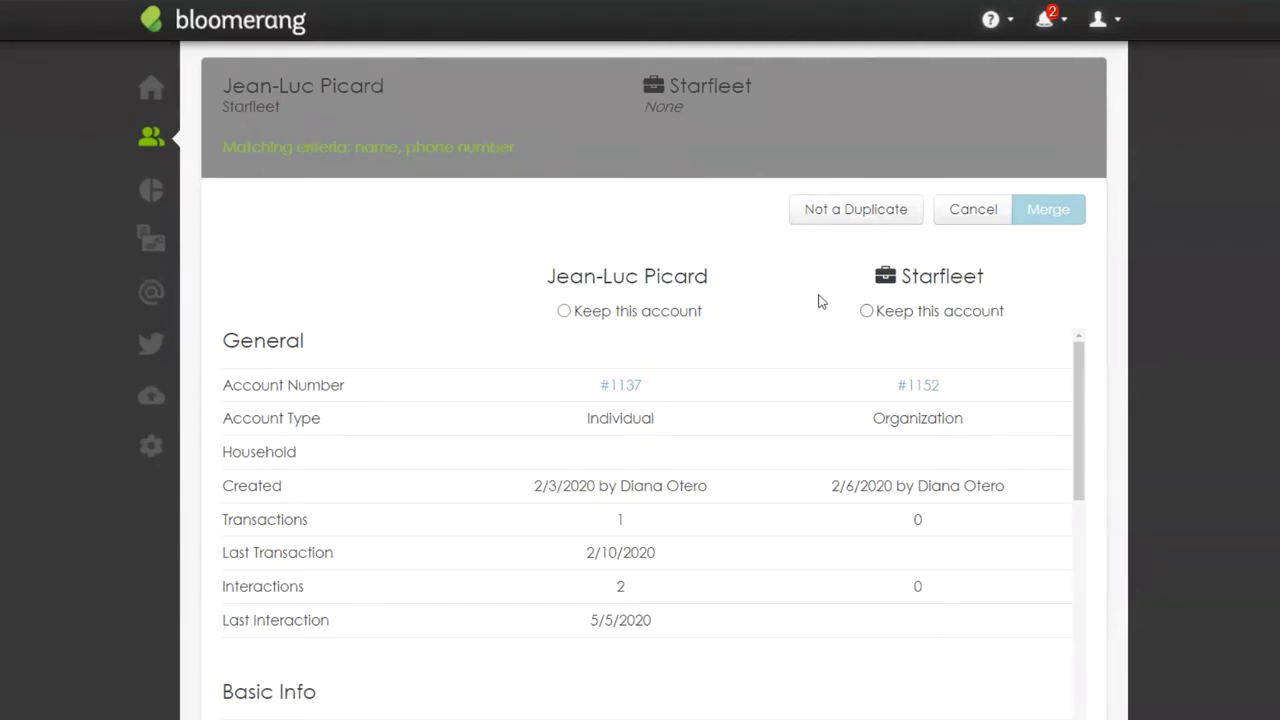
{"action": "left_click", "coordinate": [857, 226]}
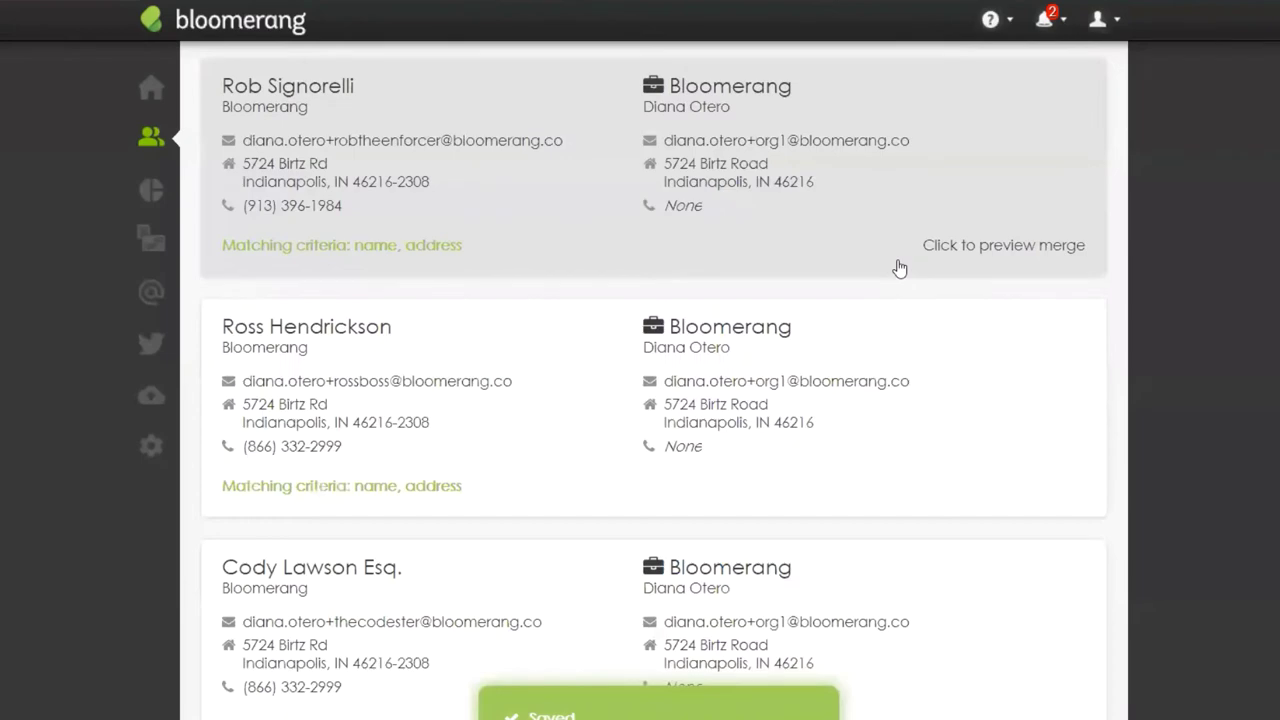
{"action": "scroll", "coordinate": [1118, 460], "scroll_direction": "down", "scroll_amount": 3}
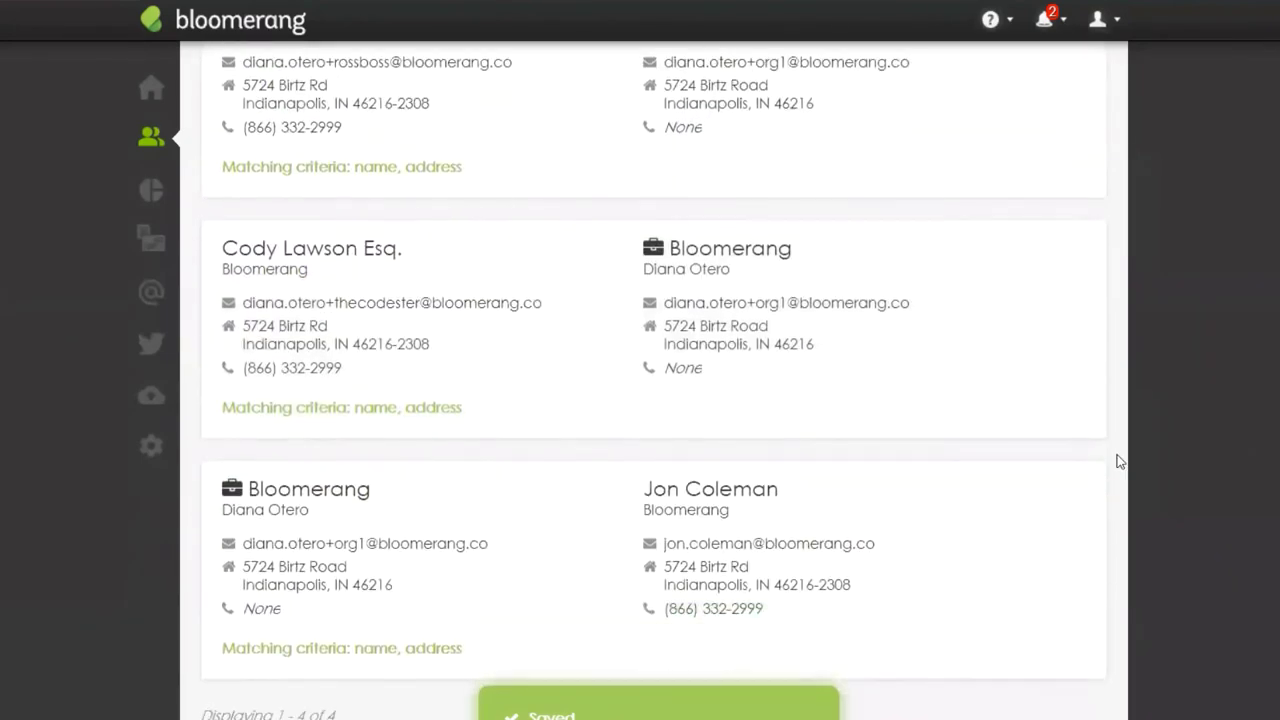
{"action": "scroll", "coordinate": [1118, 460], "scroll_direction": "up", "scroll_amount": 4}
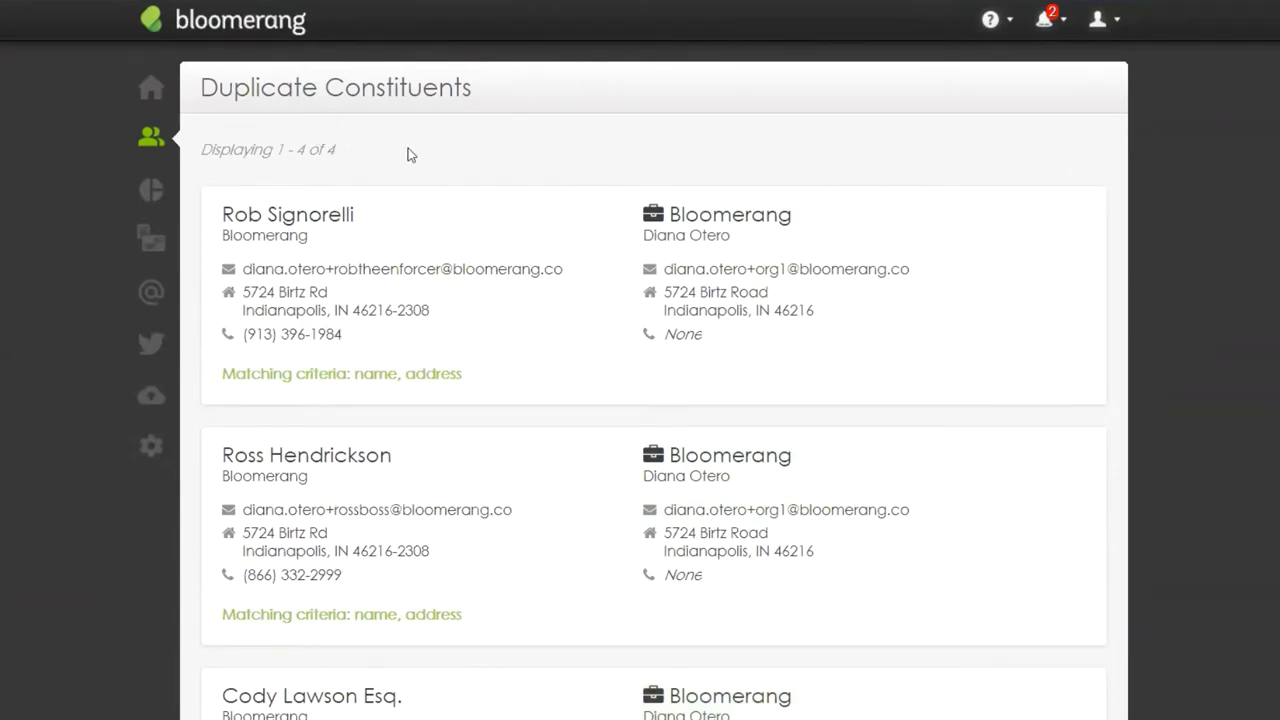
{"action": "left_click", "coordinate": [1046, 20]}
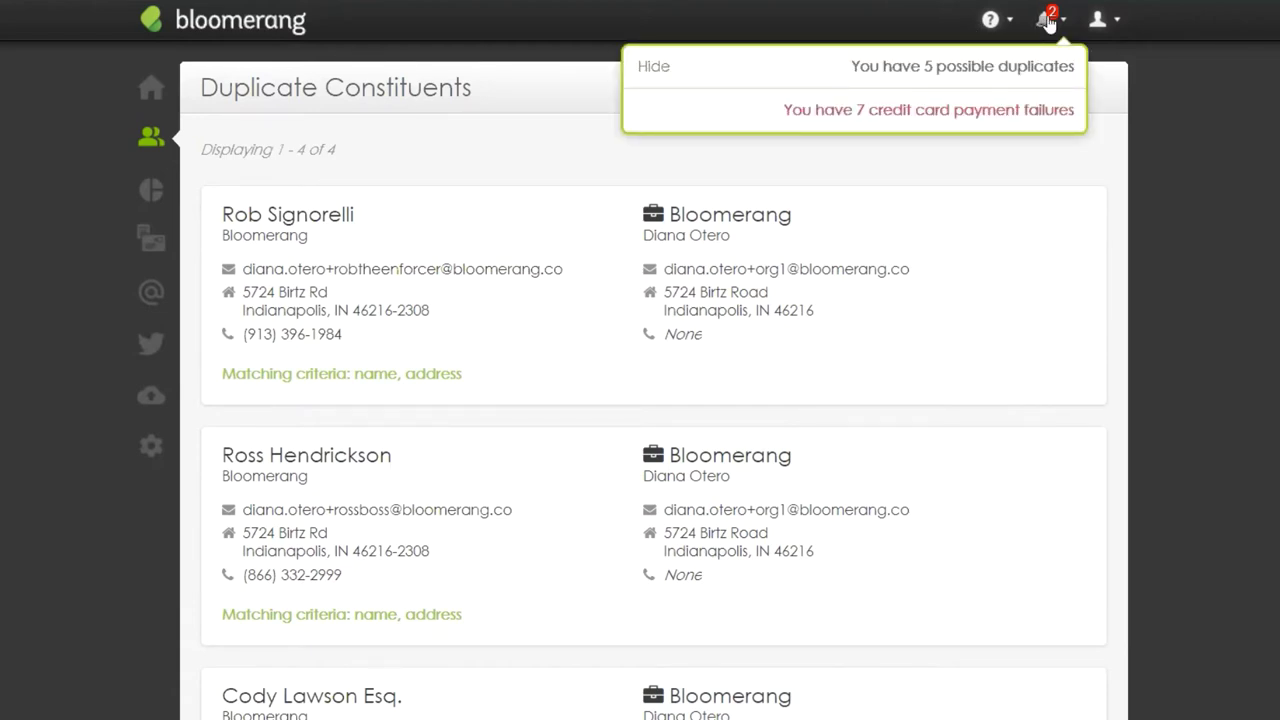
{"action": "left_click", "coordinate": [1215, 176]}
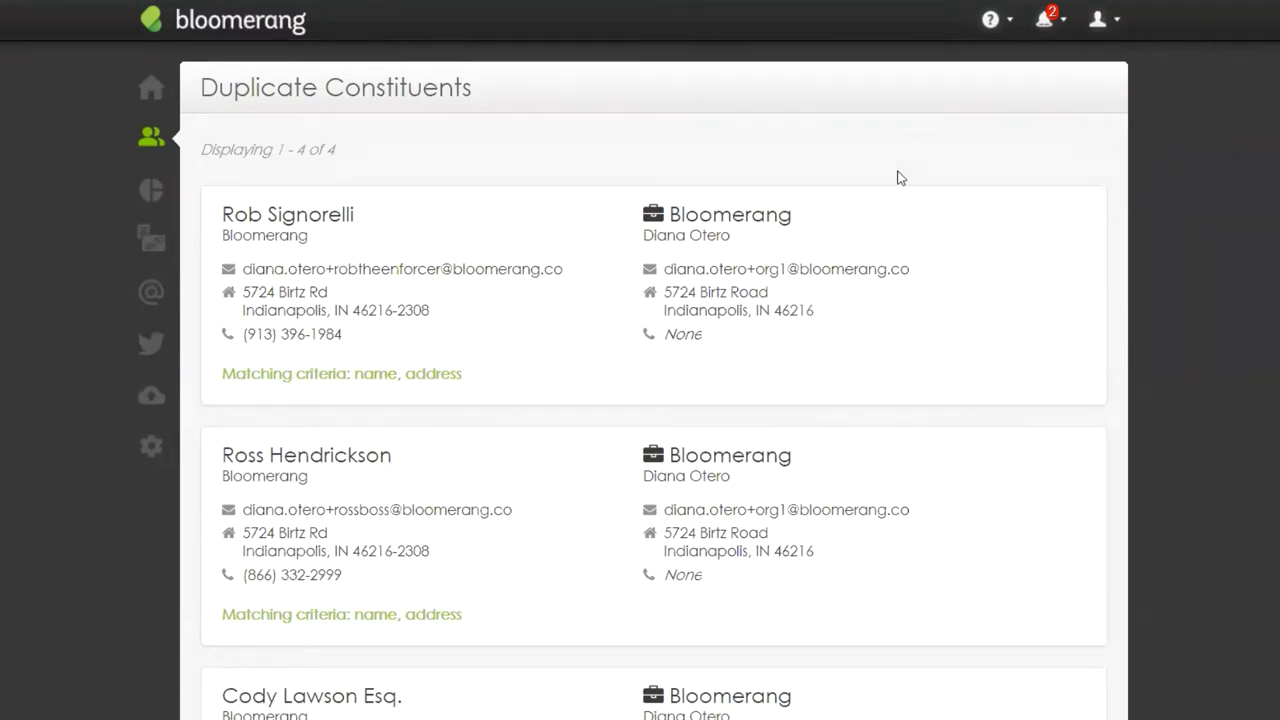
Step: Search for the constituent by full name and open their record
{"action": "left_click", "coordinate": [147, 148]}
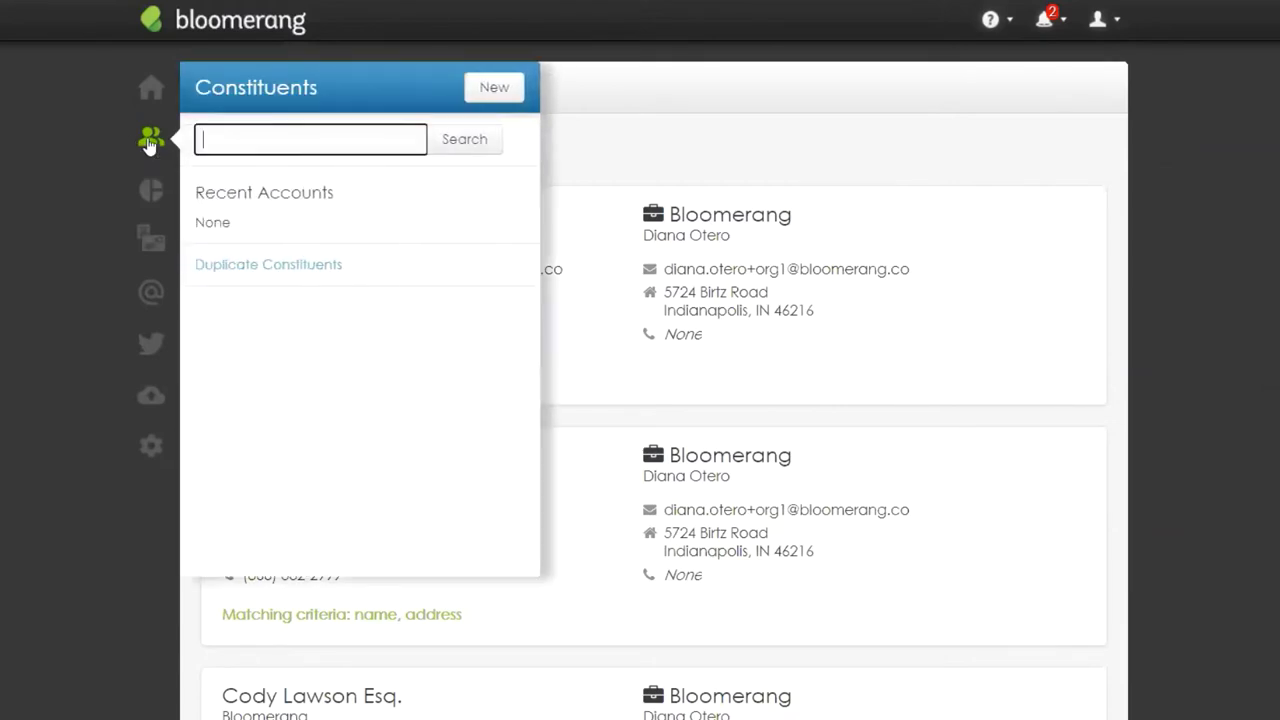
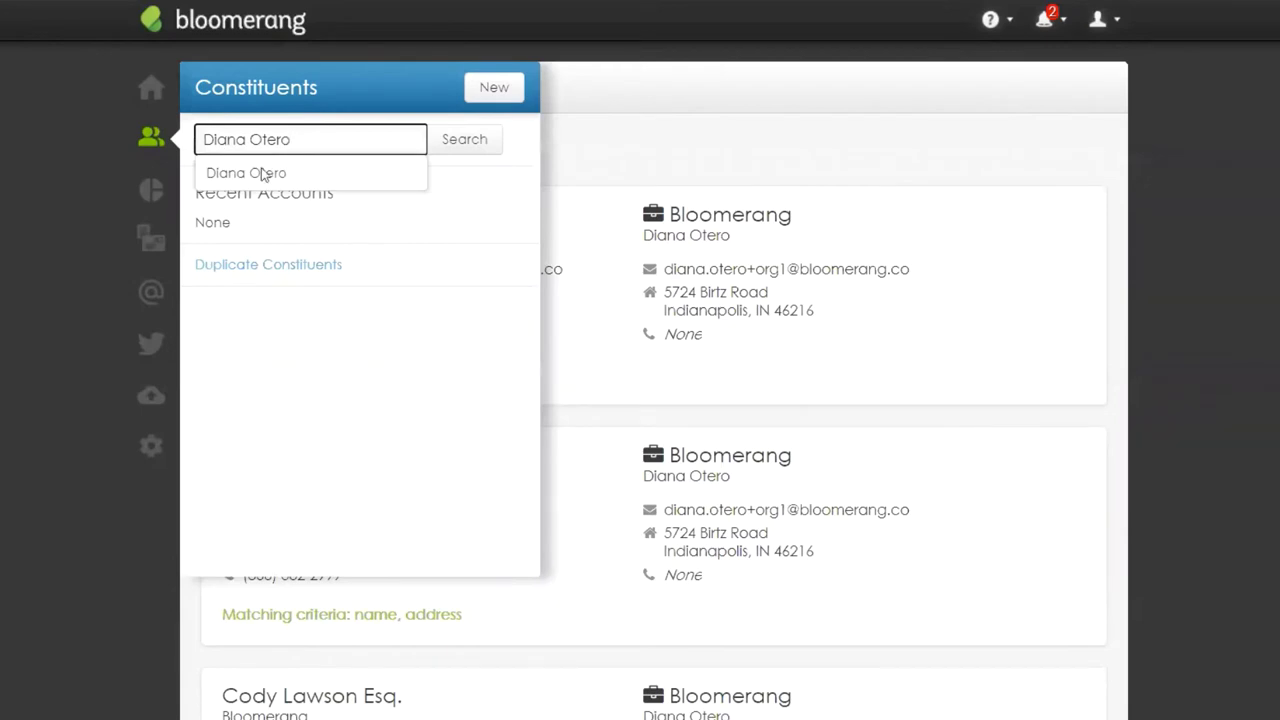
{"action": "left_click", "coordinate": [299, 174]}
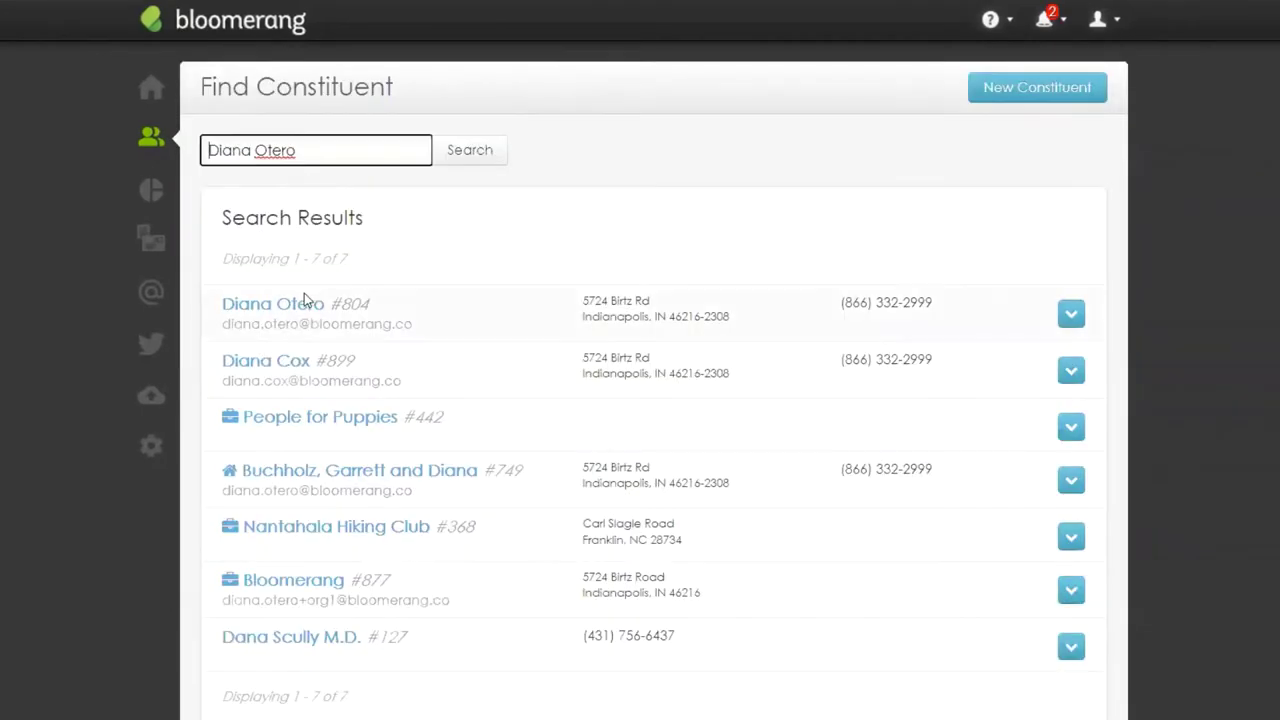
{"action": "left_click", "coordinate": [298, 310]}
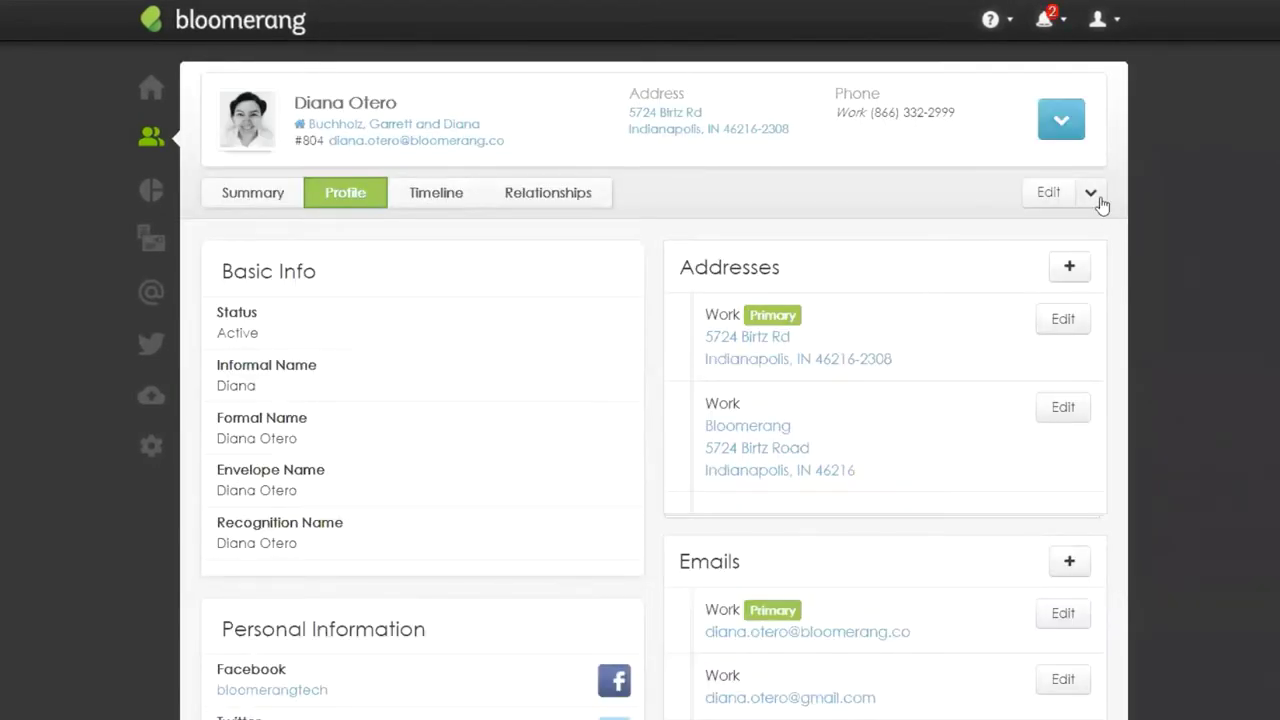
Step: Review the Edit menu's Merge, Change Type and Delete actions, then show the Timeline tab
{"action": "left_click", "coordinate": [1099, 199]}
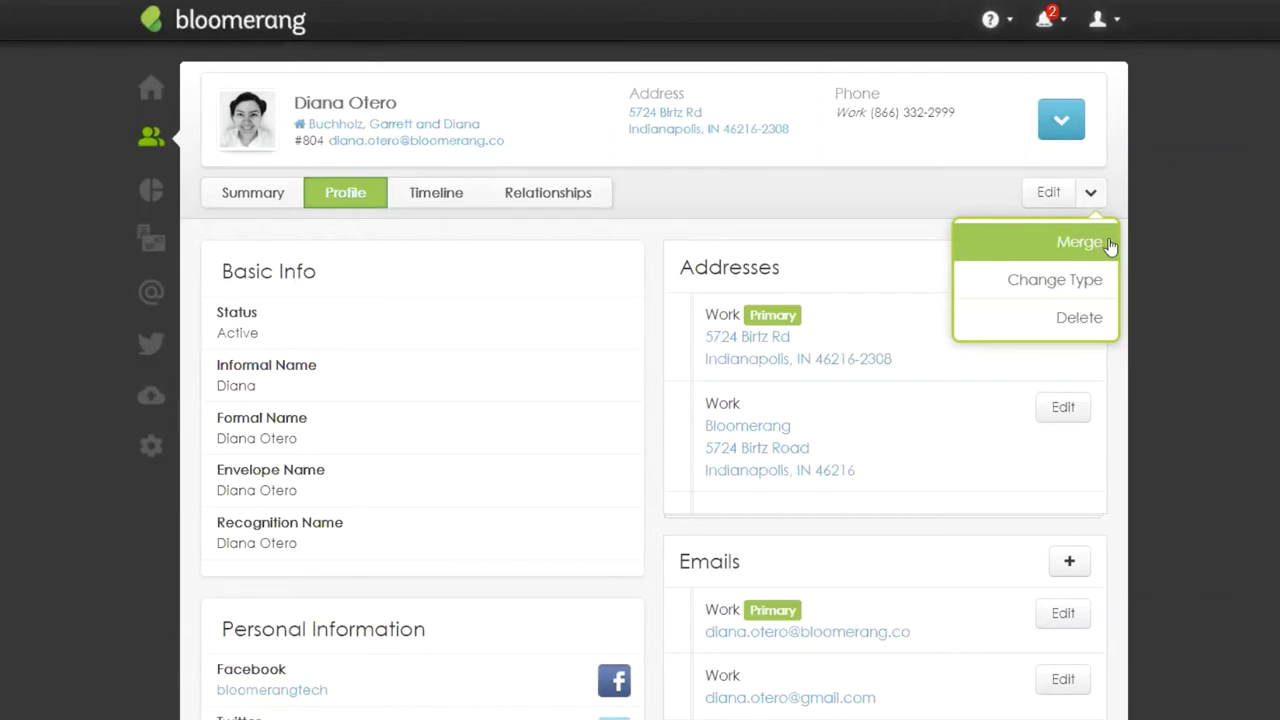
{"action": "left_click", "coordinate": [1186, 243]}
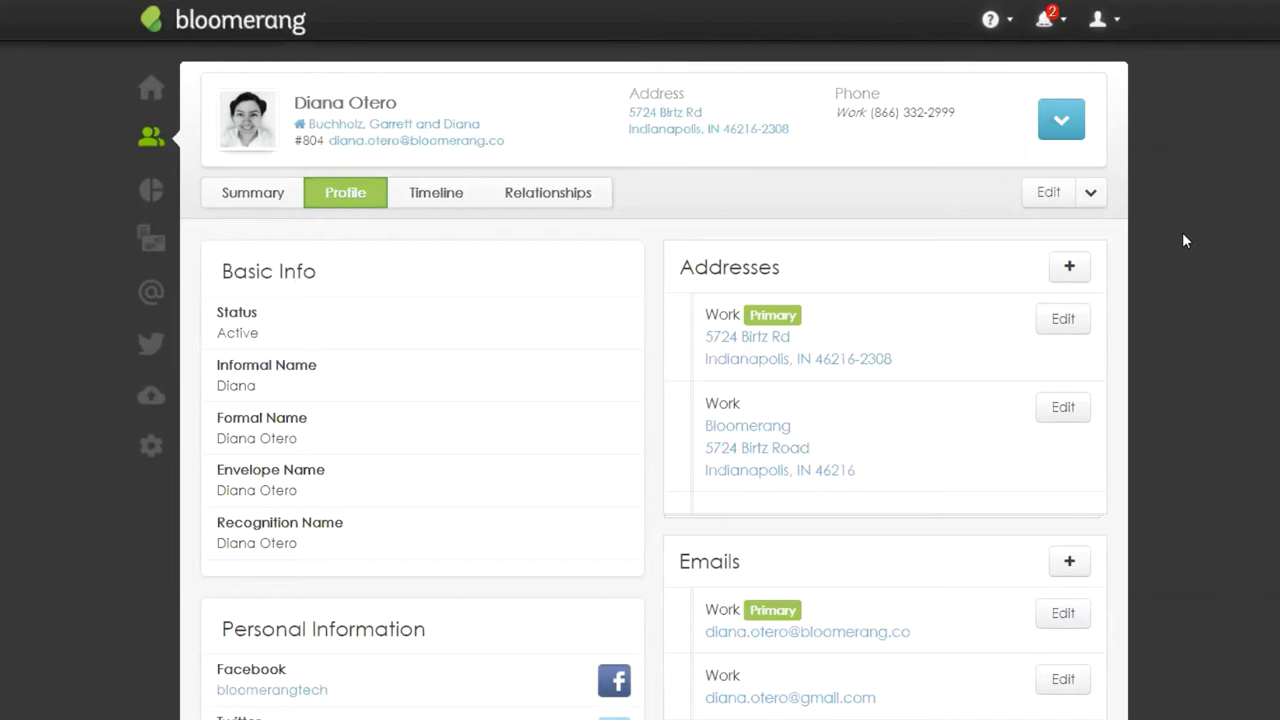
{"action": "left_click", "coordinate": [424, 204]}
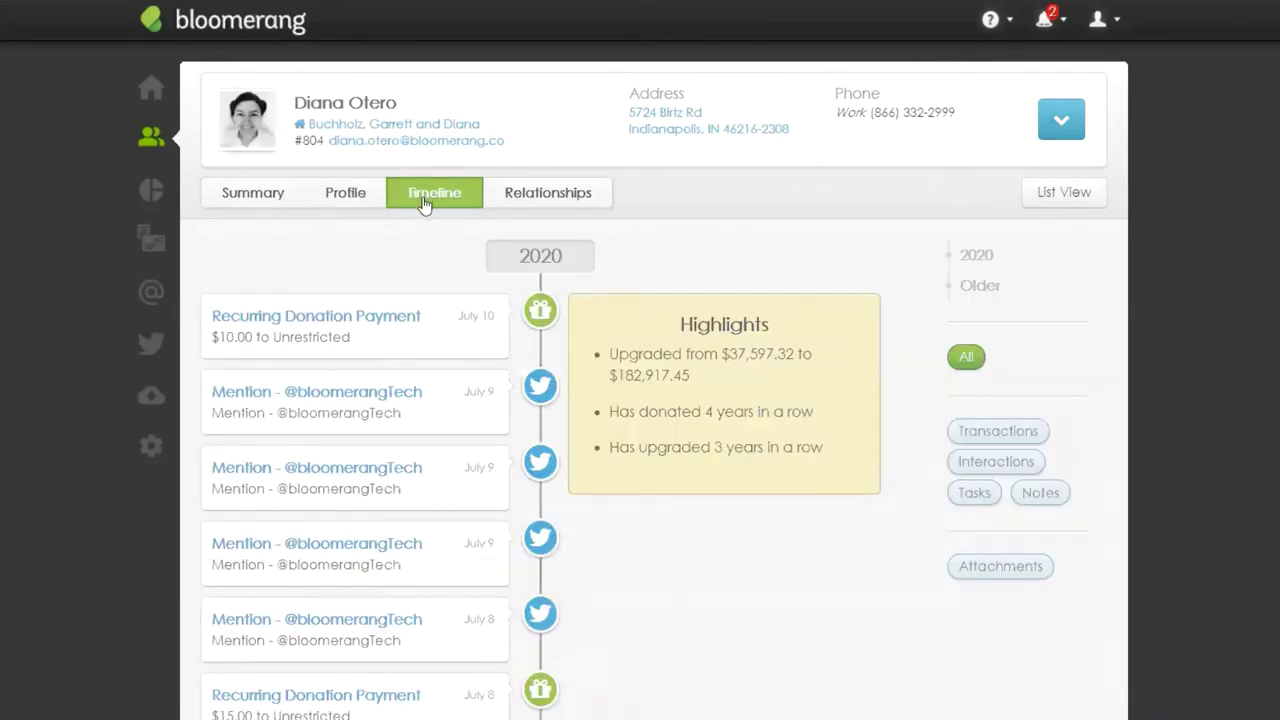
{"action": "left_click_drag", "start_coordinate": [400, 103], "coordinate": [294, 103]}
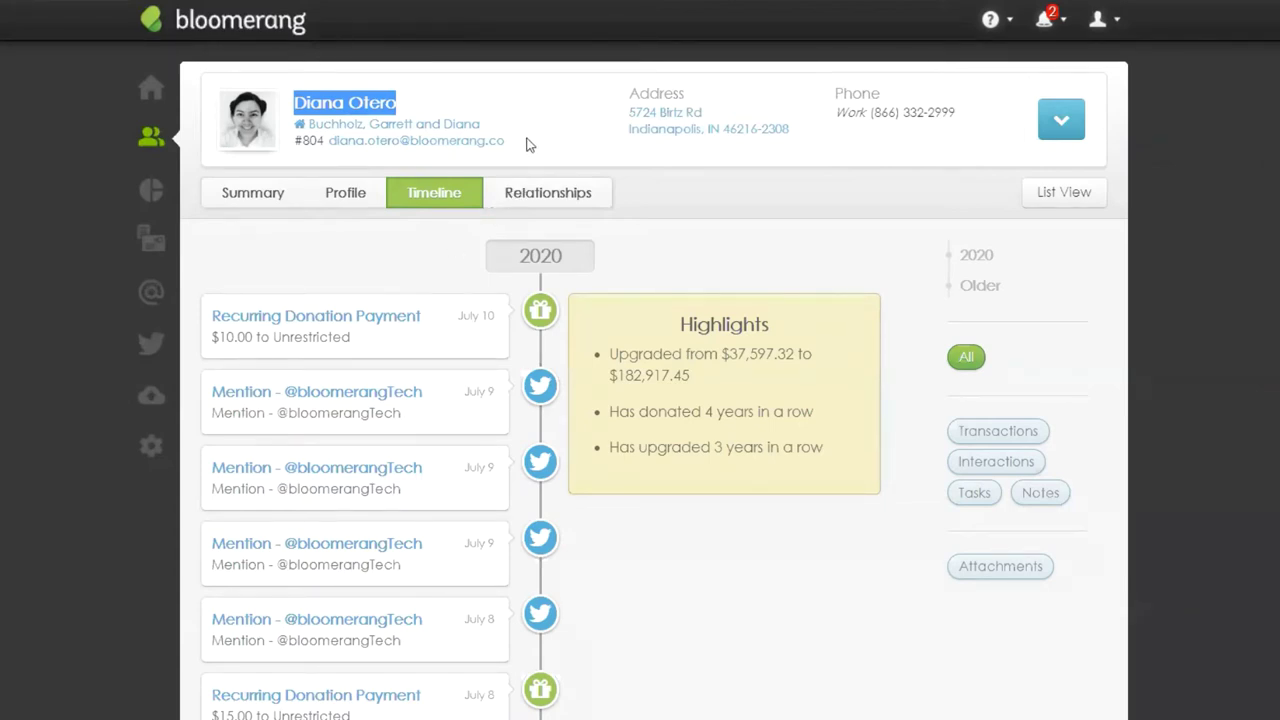
{"action": "left_click_drag", "start_coordinate": [506, 141], "coordinate": [328, 142]}
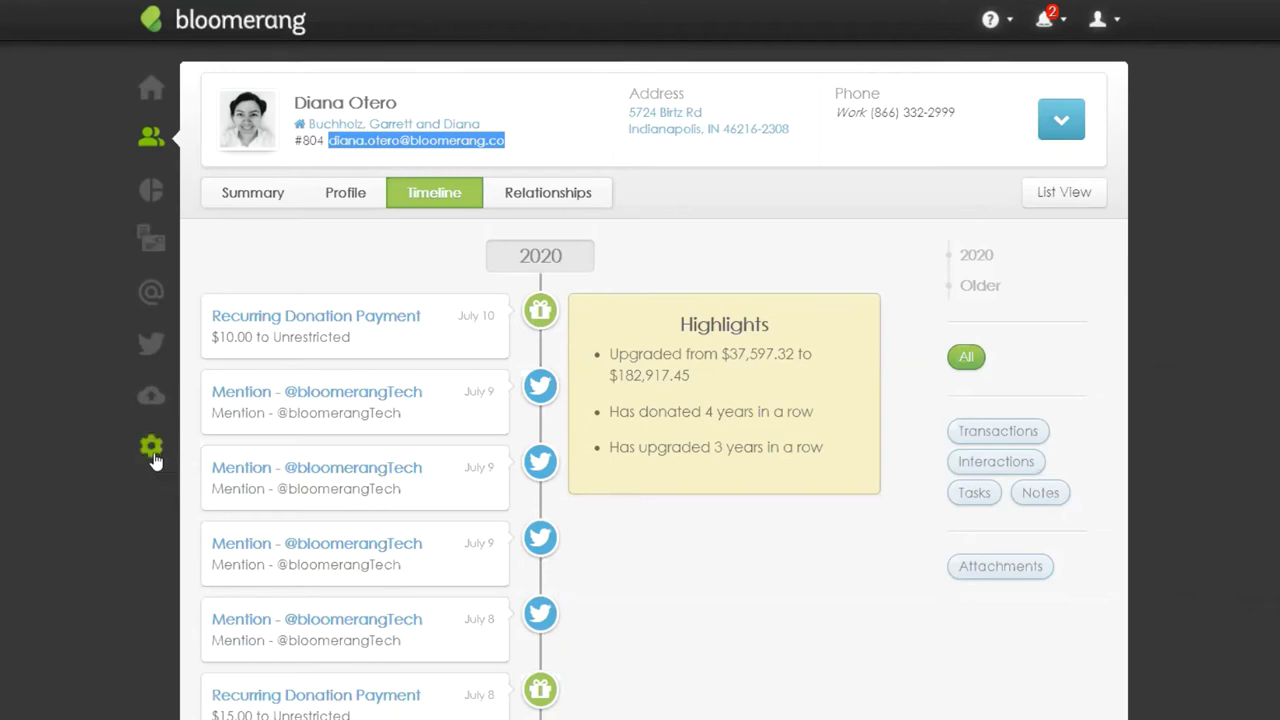
Step: Edit My Organization under View All Settings and highlight the NCOA section heading
{"action": "left_click", "coordinate": [152, 447]}
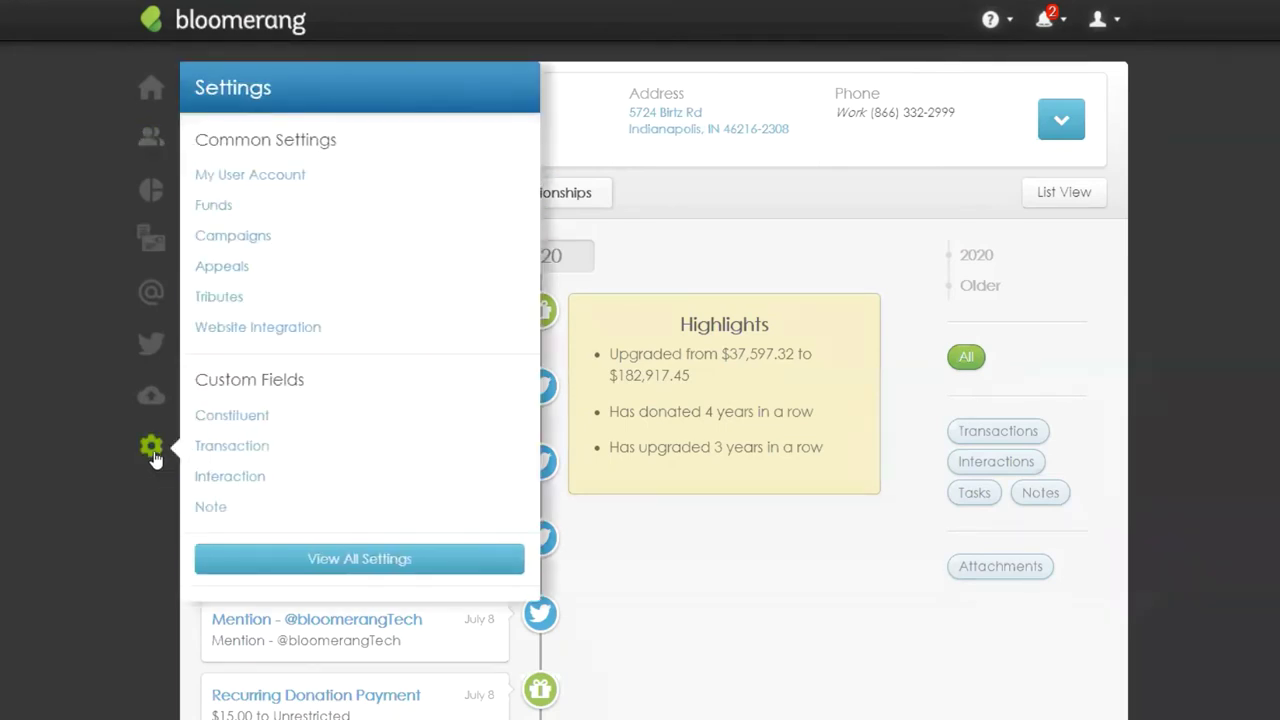
{"action": "left_click", "coordinate": [452, 571]}
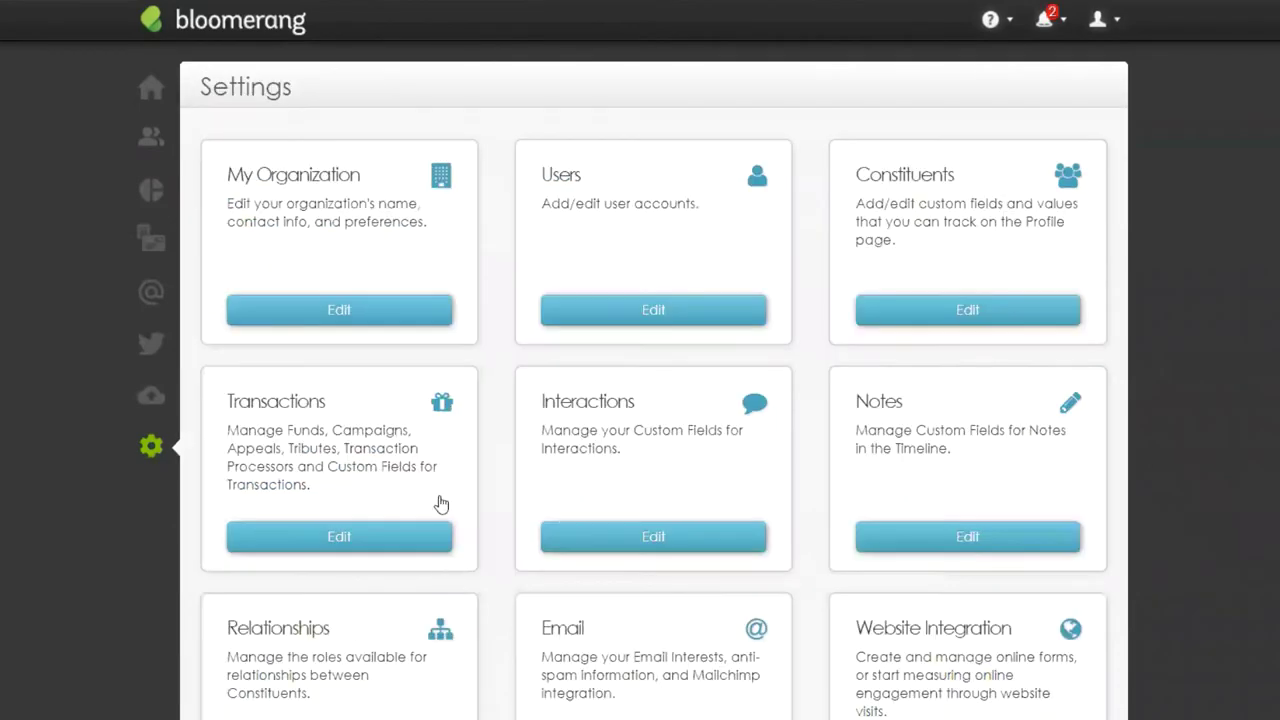
{"action": "left_click", "coordinate": [424, 312]}
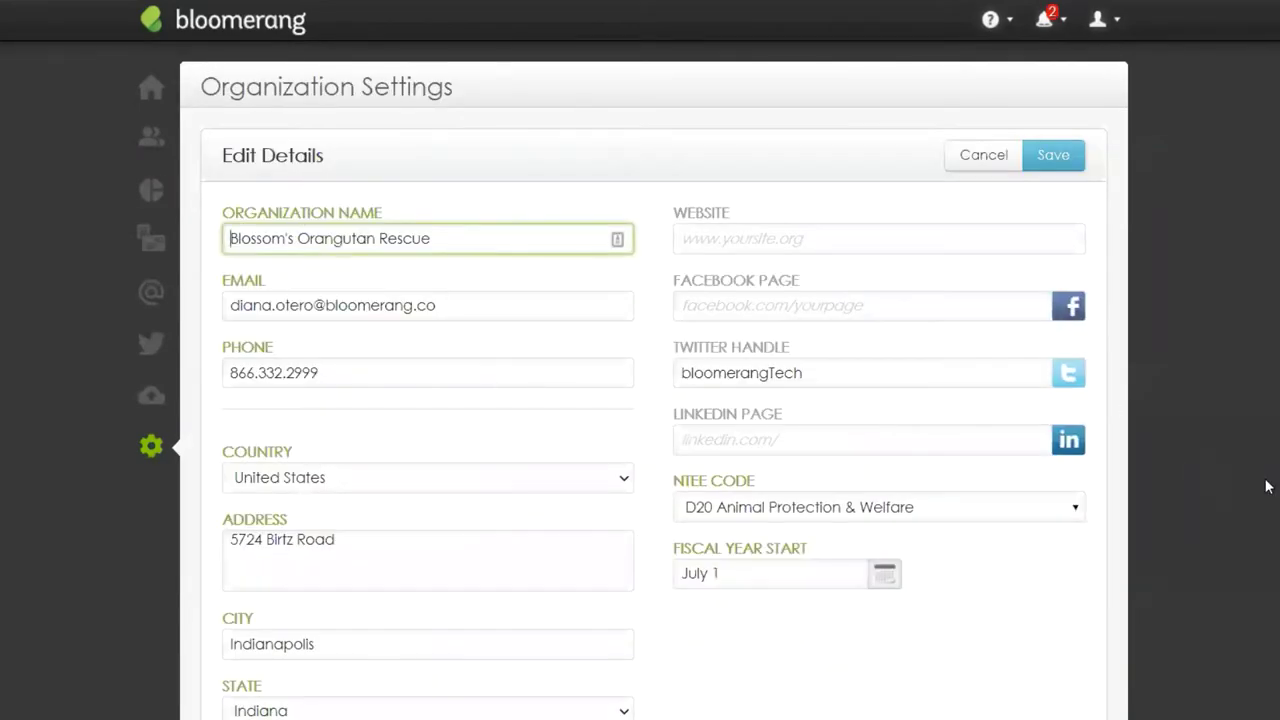
{"action": "scroll", "coordinate": [1266, 486], "scroll_direction": "down", "scroll_amount": 9}
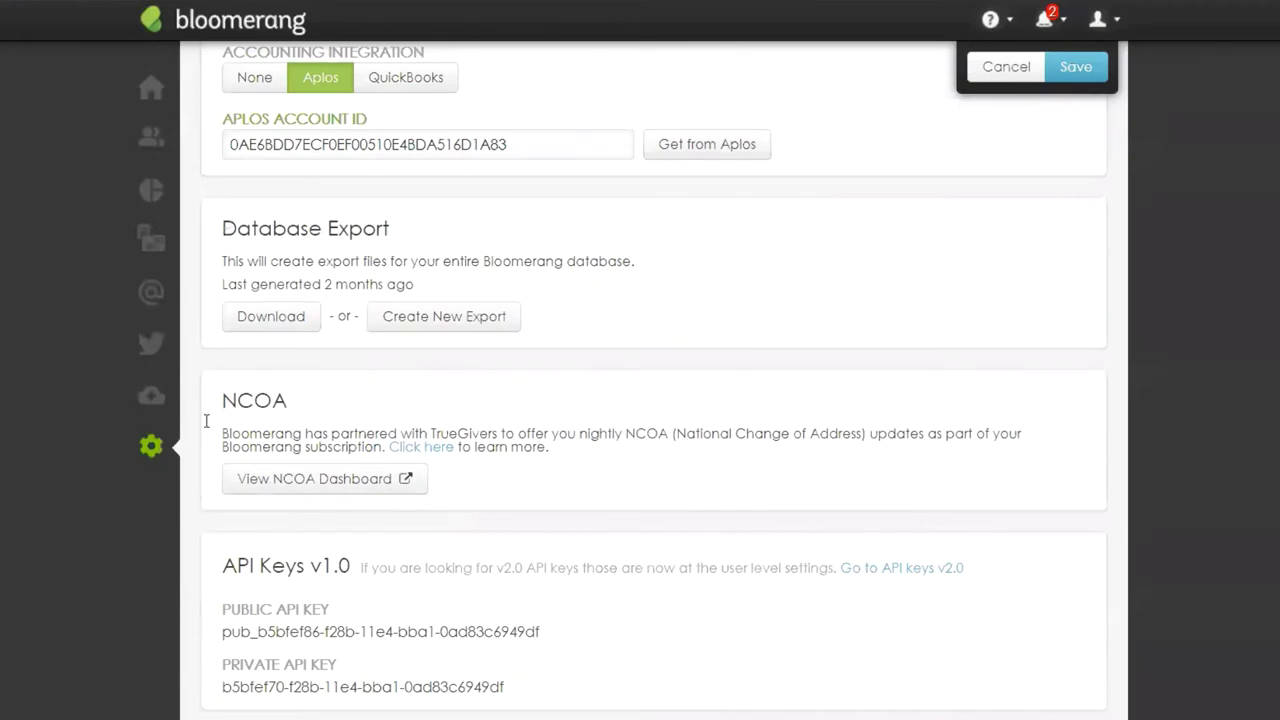
{"action": "left_click_drag", "start_coordinate": [287, 400], "coordinate": [222, 405]}
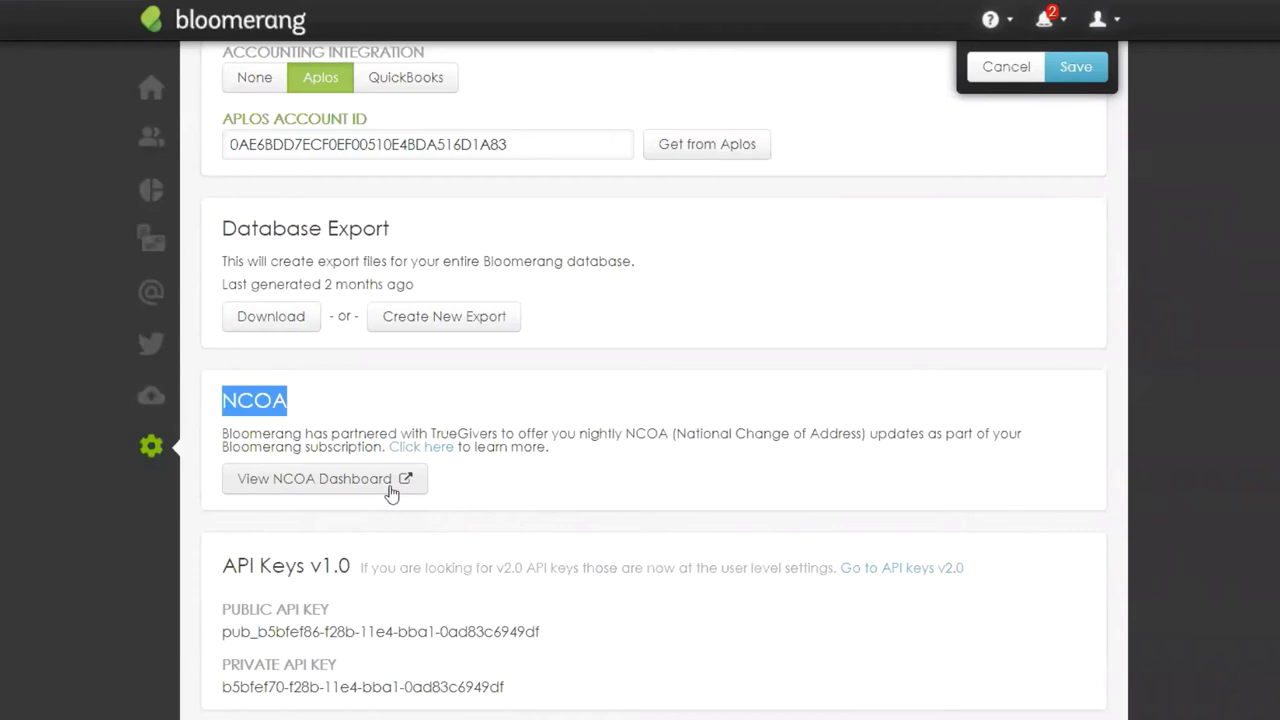
Step: Find another constituent by name and edit their primary home address from Profile
{"action": "left_click", "coordinate": [141, 146]}
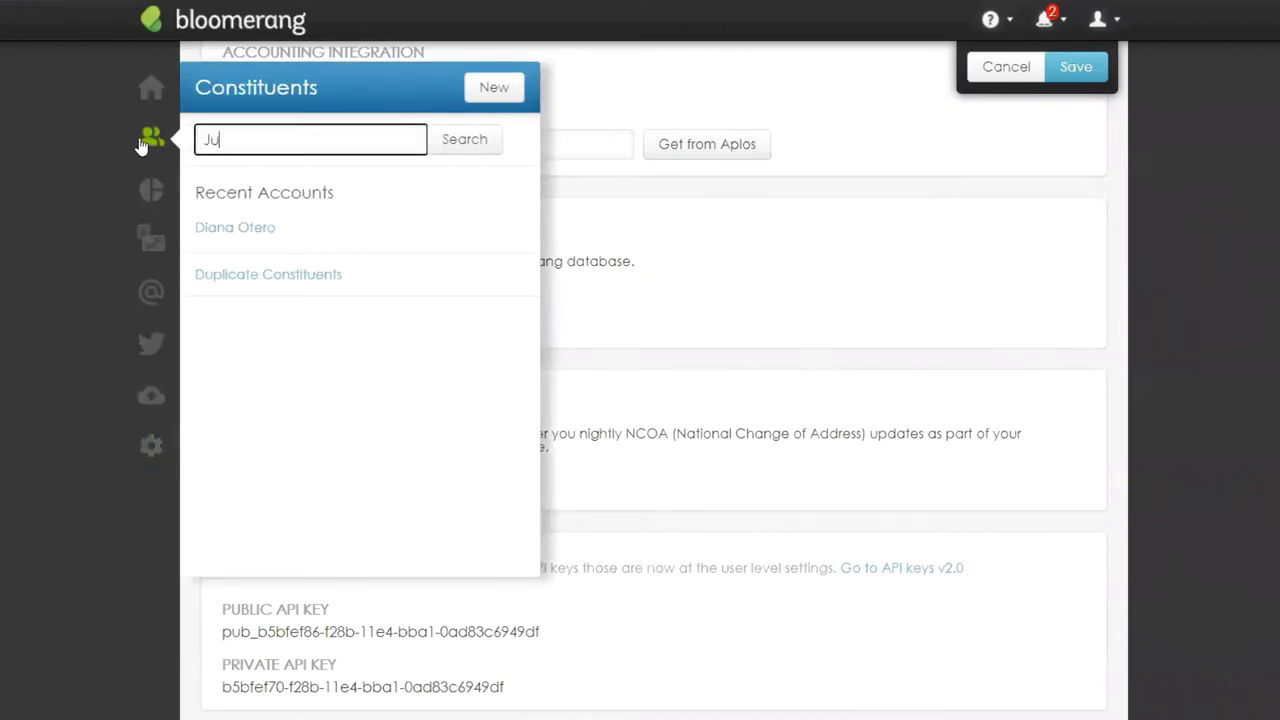
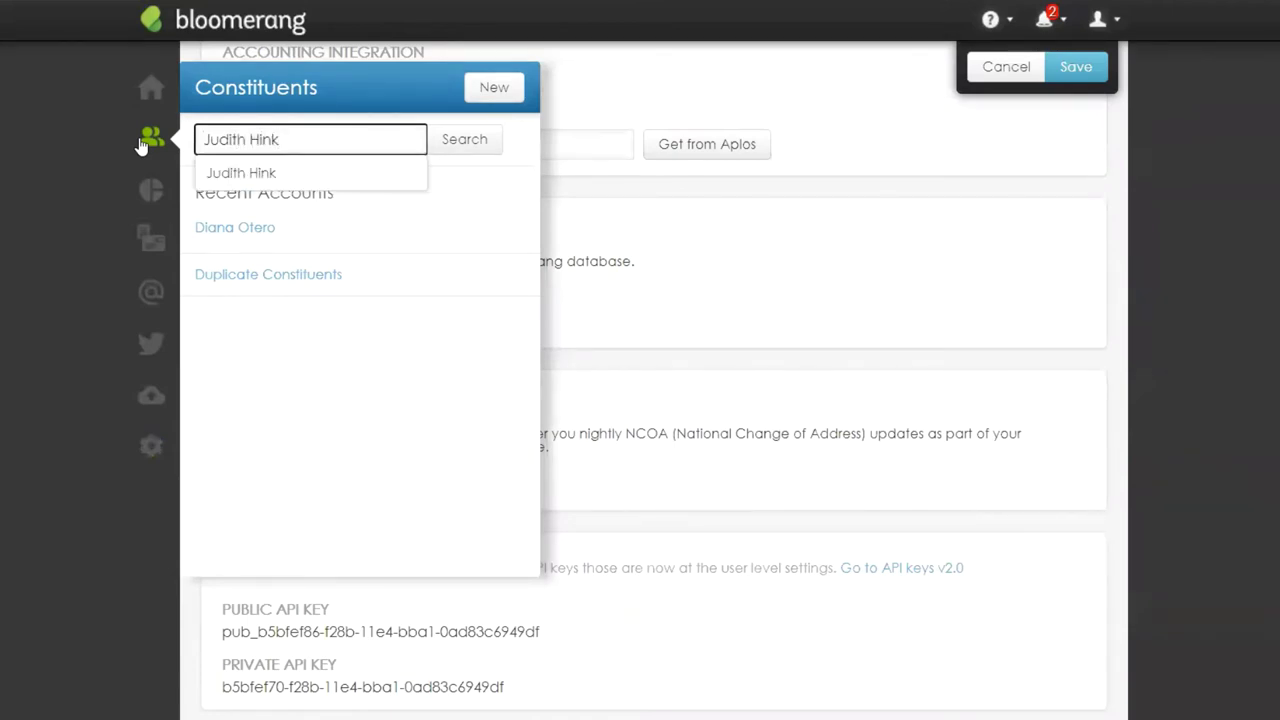
{"action": "left_click", "coordinate": [284, 174]}
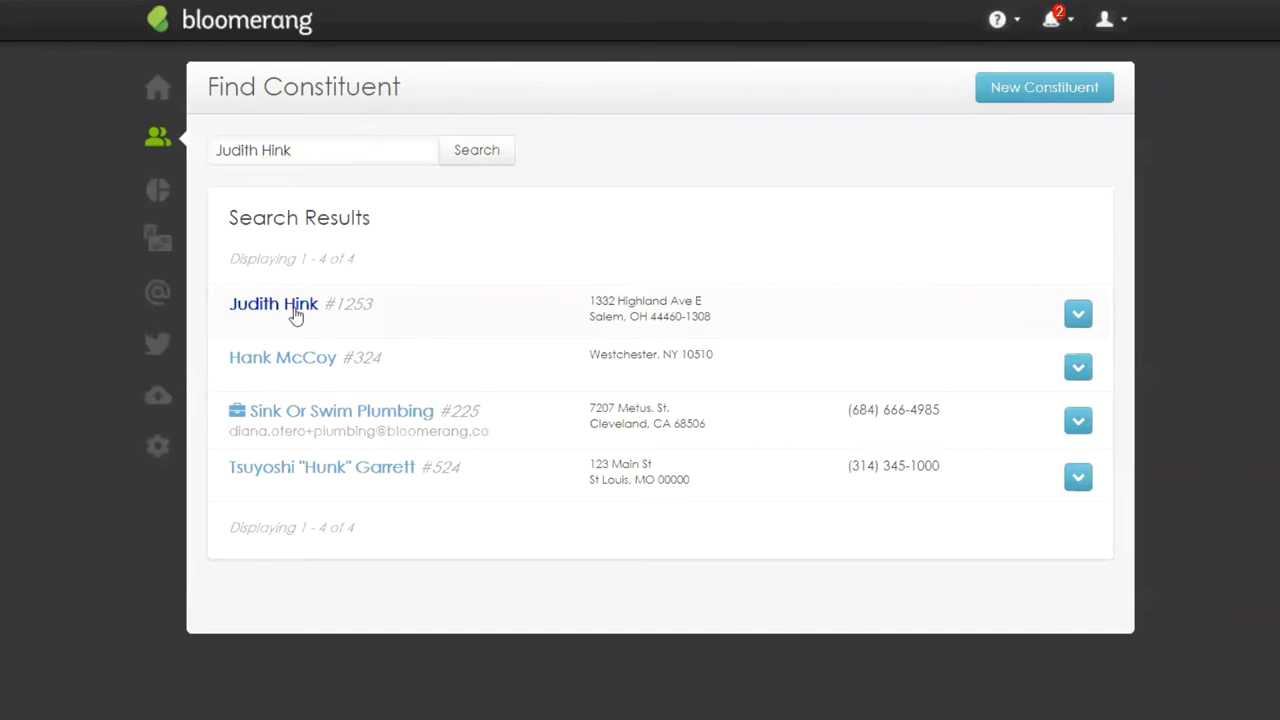
{"action": "left_click", "coordinate": [295, 314]}
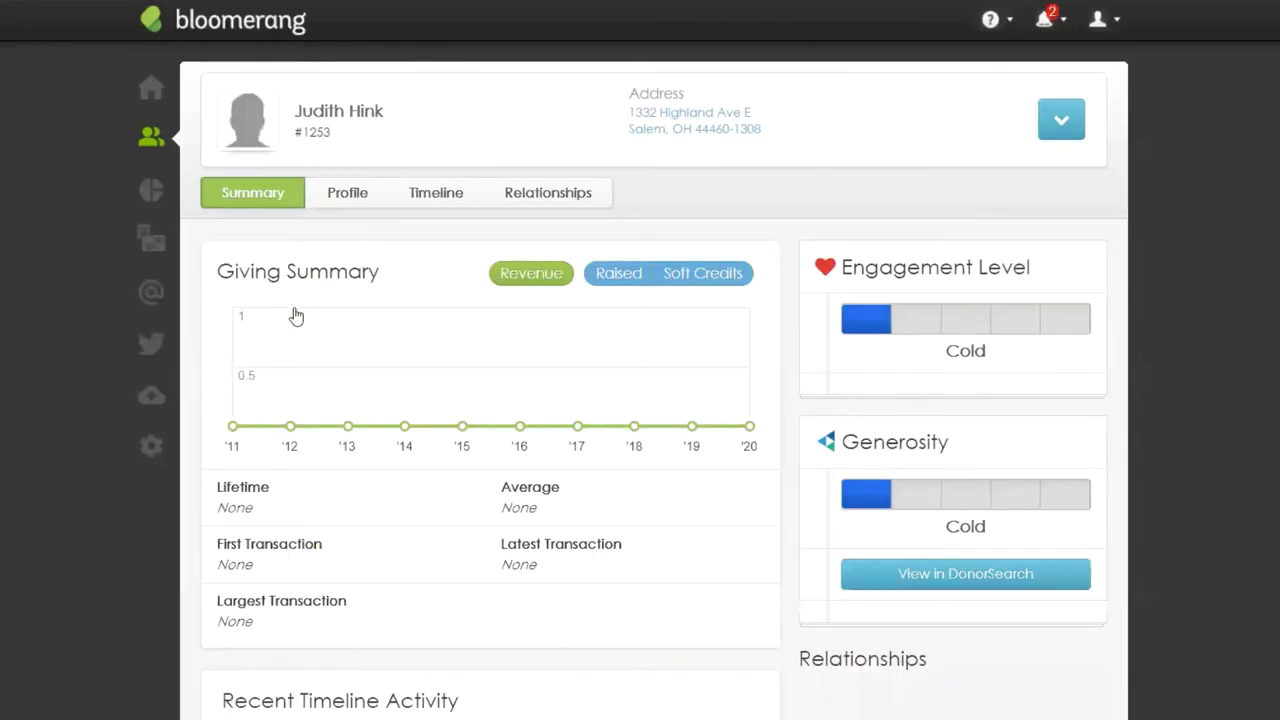
{"action": "left_click", "coordinate": [340, 198]}
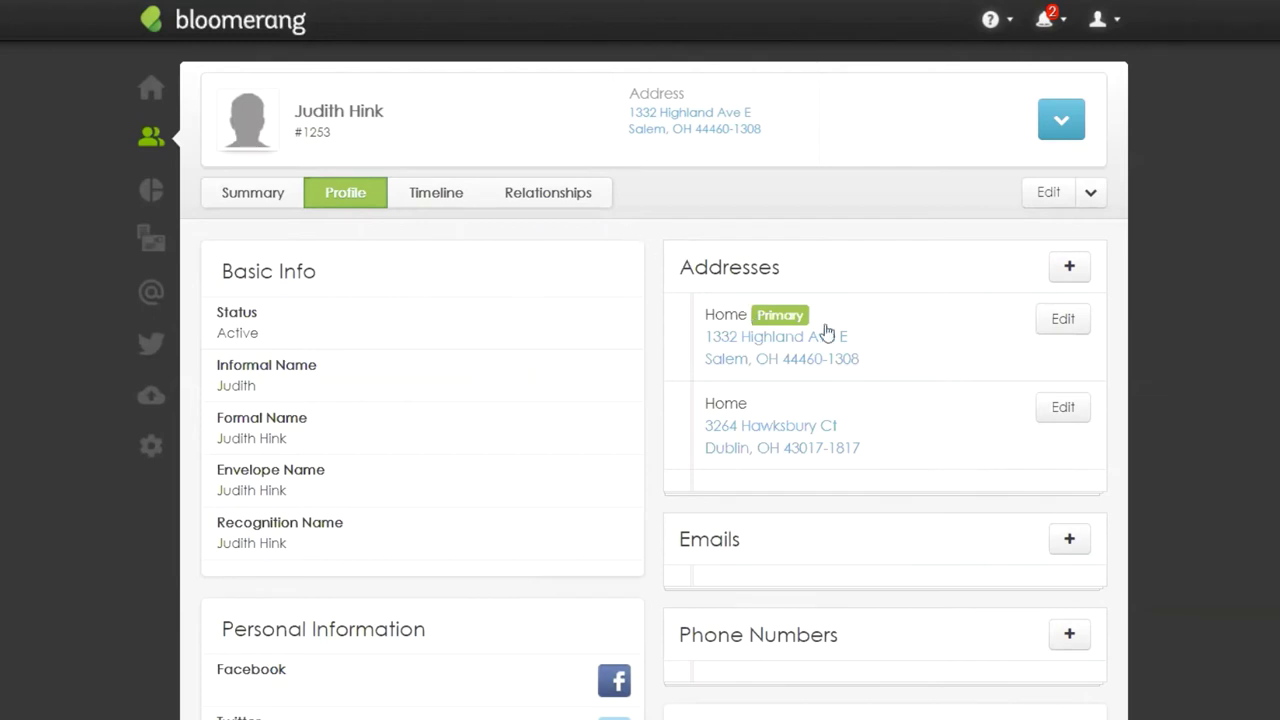
{"action": "left_click", "coordinate": [1063, 319]}
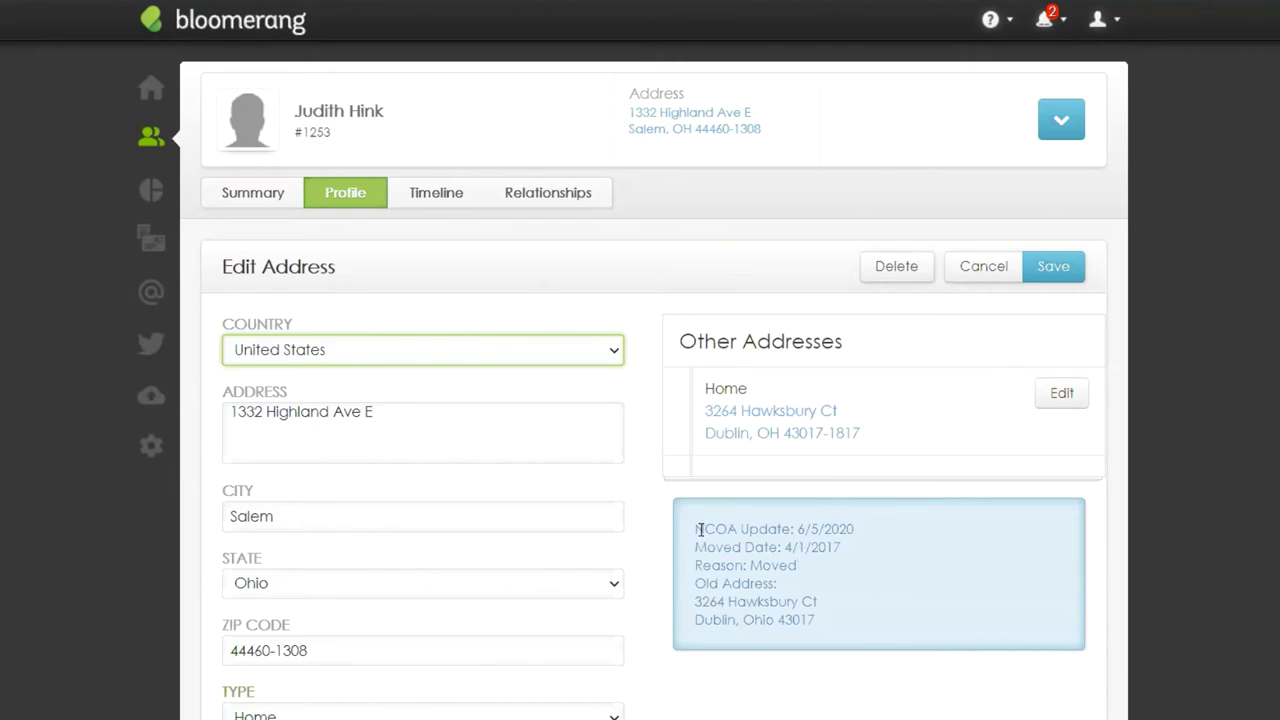
{"action": "left_click_drag", "start_coordinate": [697, 529], "coordinate": [855, 529]}
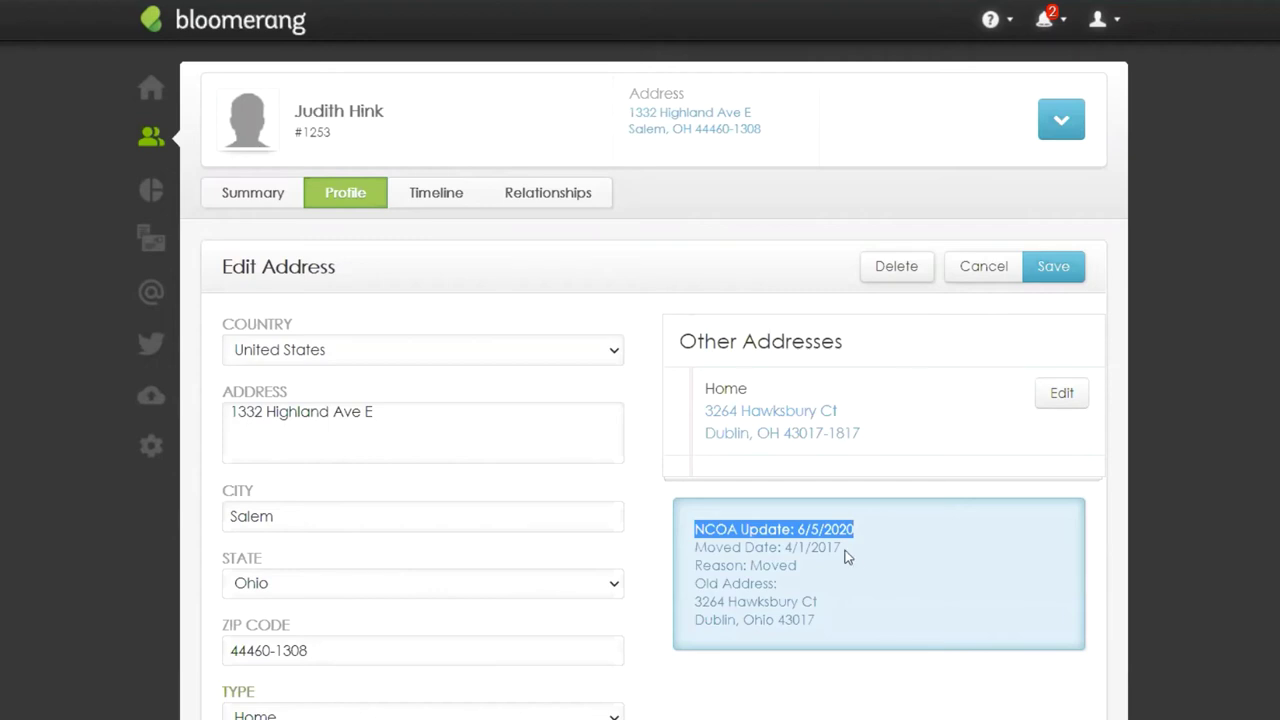
{"action": "left_click_drag", "start_coordinate": [841, 547], "coordinate": [688, 554]}
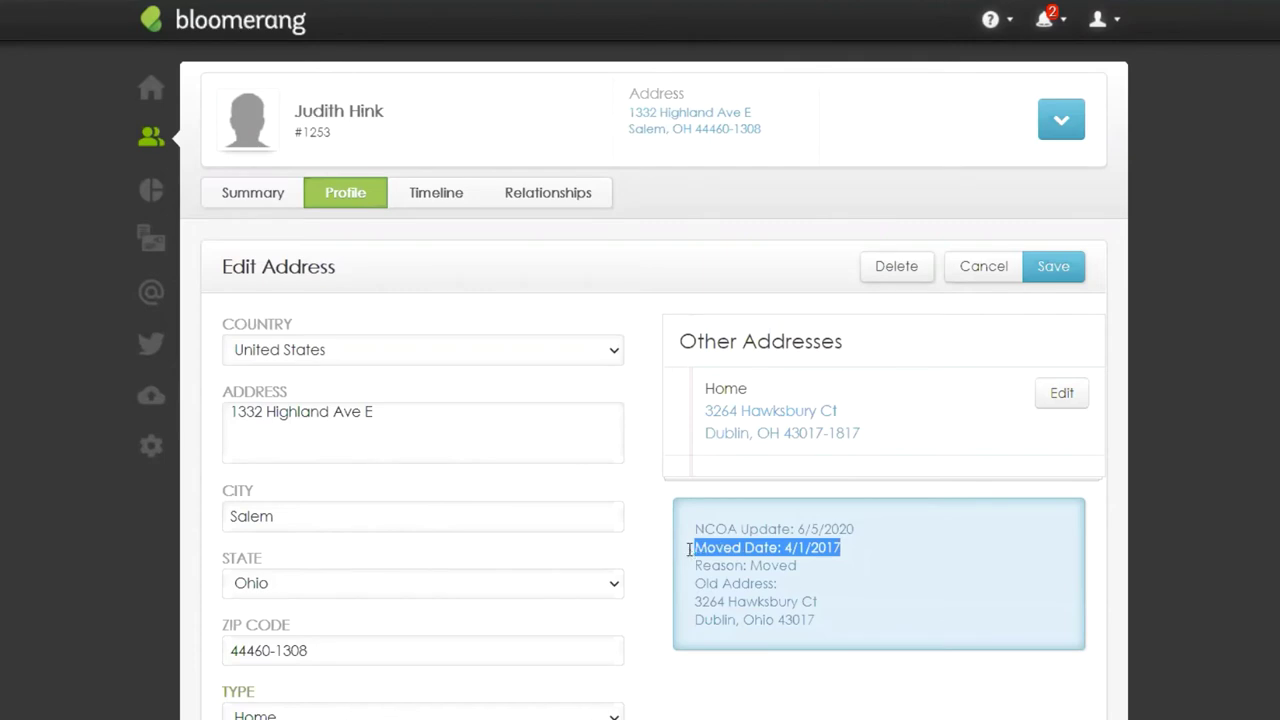
{"action": "left_click_drag", "start_coordinate": [800, 566], "coordinate": [692, 572]}
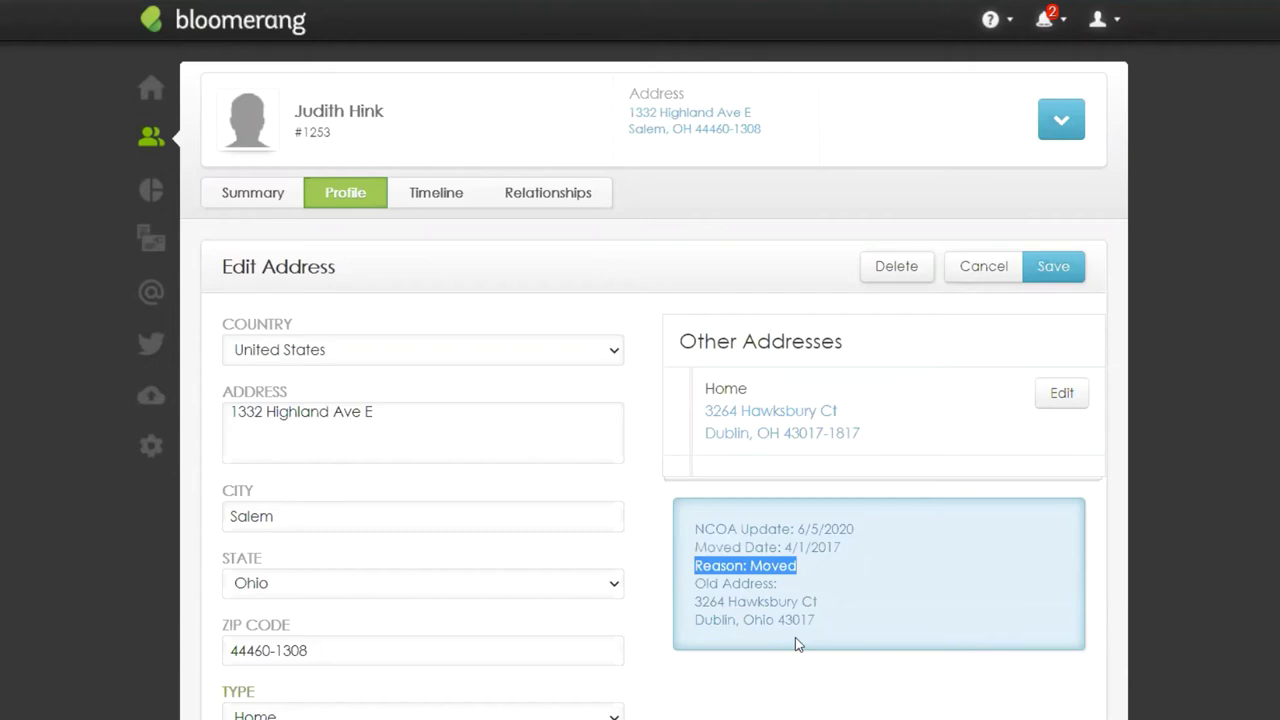
{"action": "left_click_drag", "start_coordinate": [840, 548], "coordinate": [695, 548]}
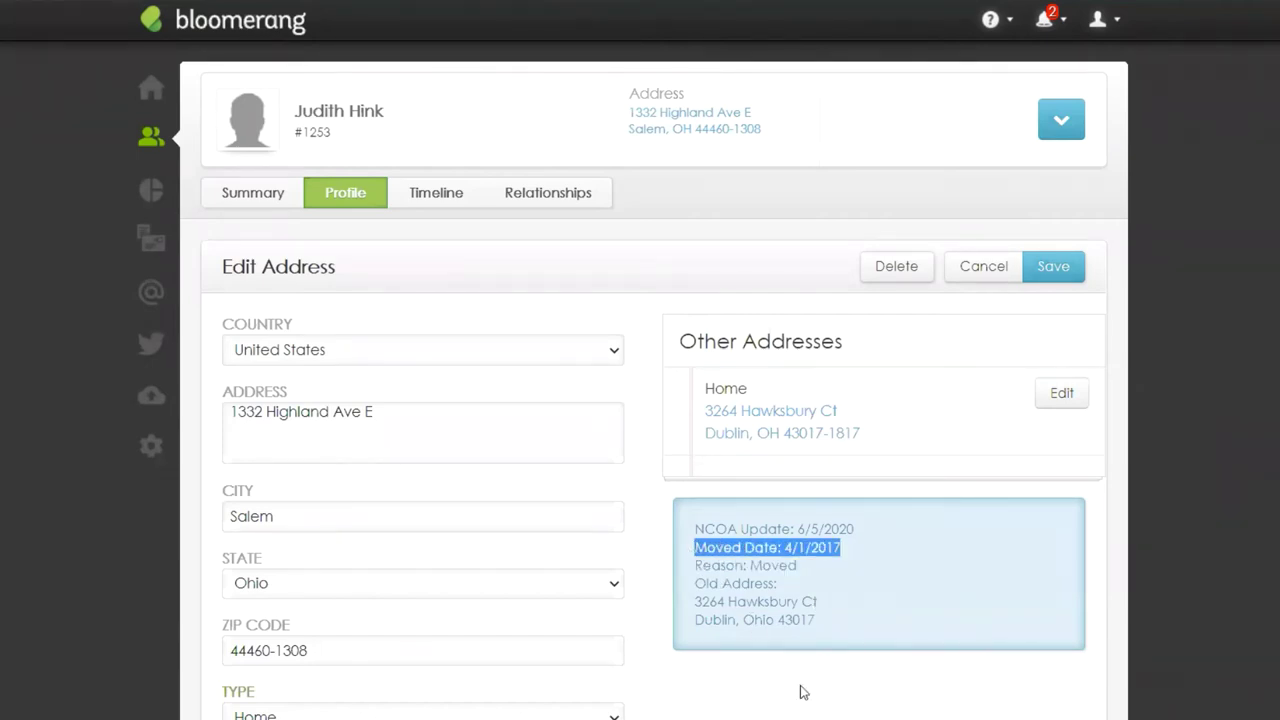
{"action": "left_click_drag", "start_coordinate": [857, 530], "coordinate": [700, 541]}
{"action": "left_click_drag", "start_coordinate": [840, 547], "coordinate": [695, 549]}
{"action": "left_click_drag", "start_coordinate": [856, 530], "coordinate": [695, 530]}
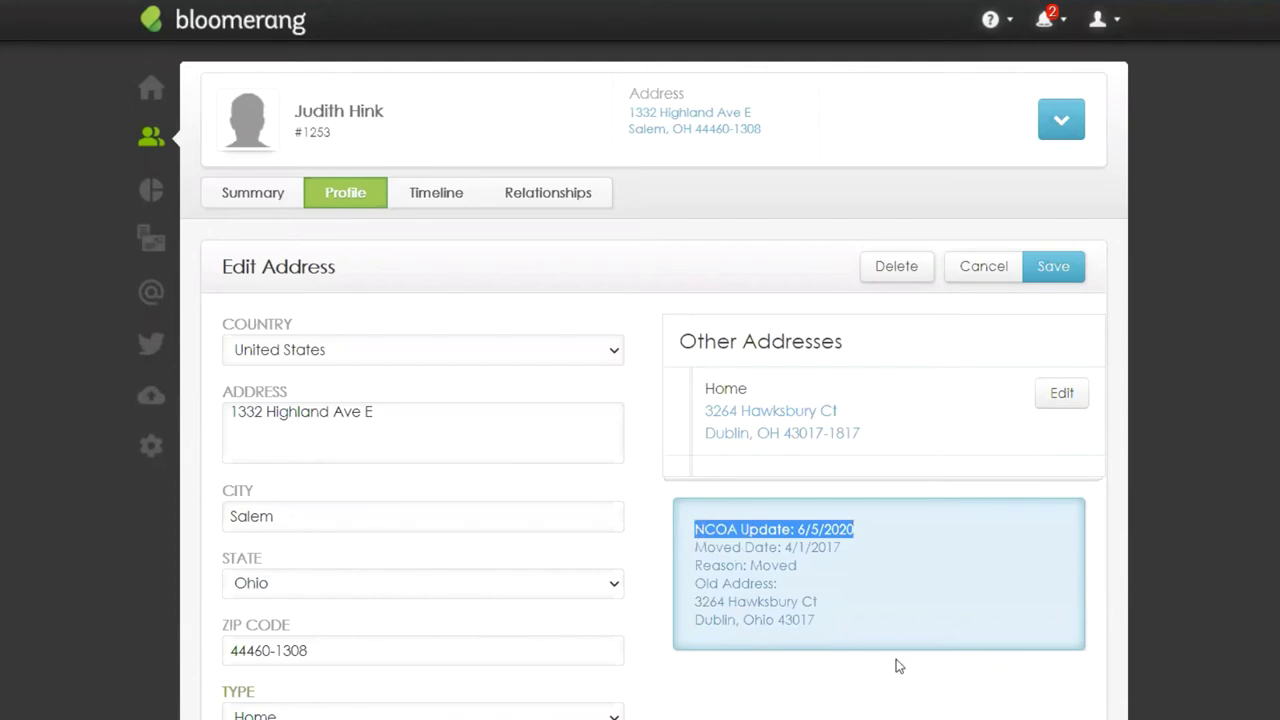
{"action": "left_click_drag", "start_coordinate": [695, 566], "coordinate": [807, 572]}
{"action": "left_click", "coordinate": [798, 565]}
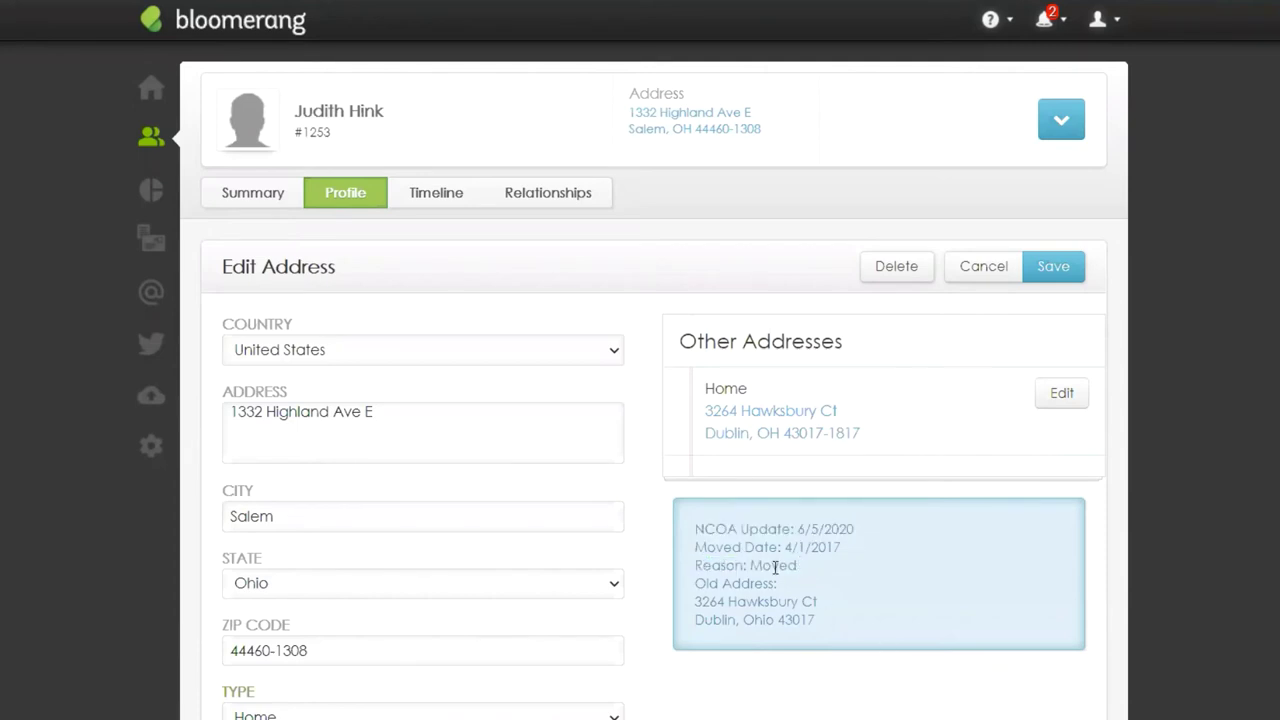
{"action": "double_click", "coordinate": [777, 566]}
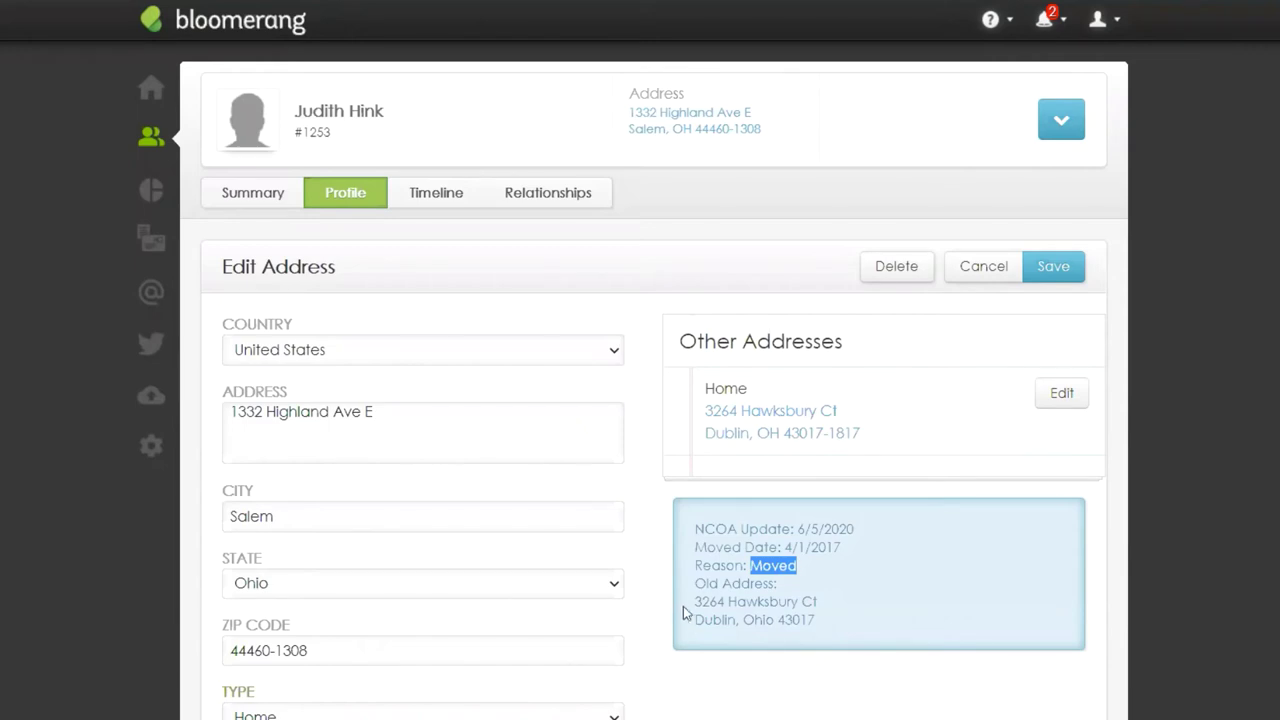
{"action": "left_click_drag", "start_coordinate": [695, 584], "coordinate": [784, 591]}
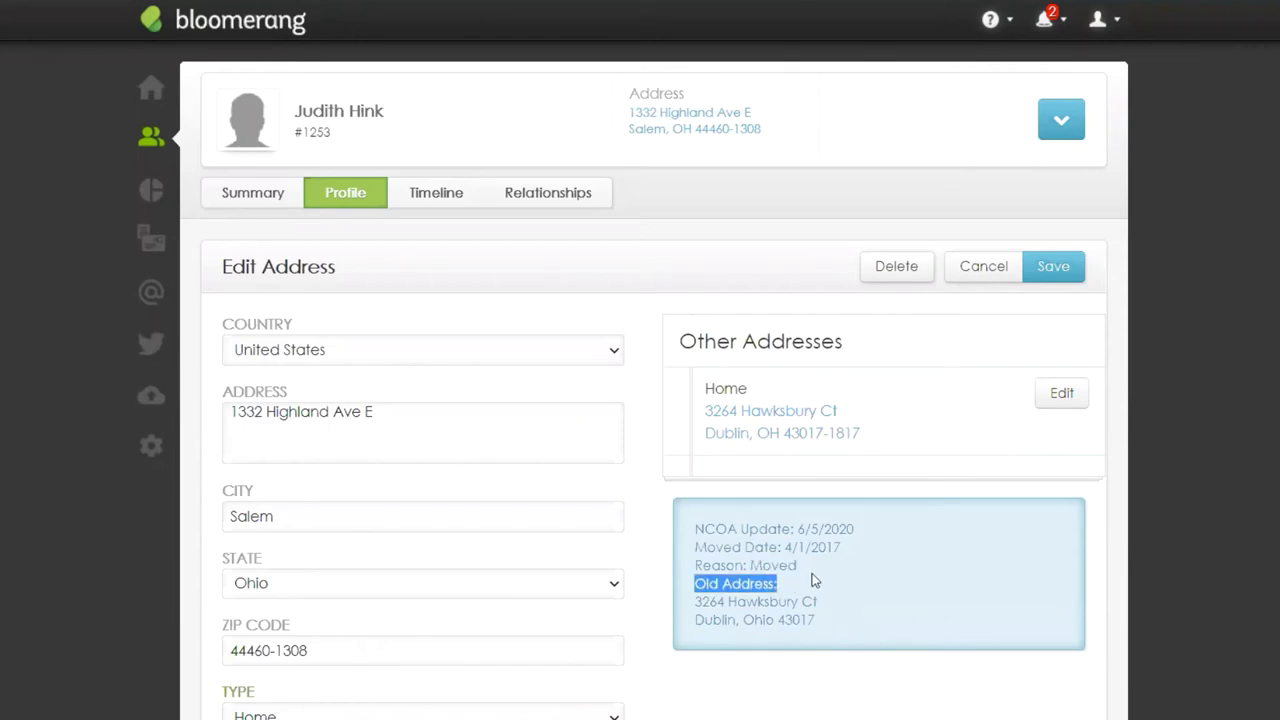
{"action": "left_click_drag", "start_coordinate": [808, 568], "coordinate": [692, 576]}
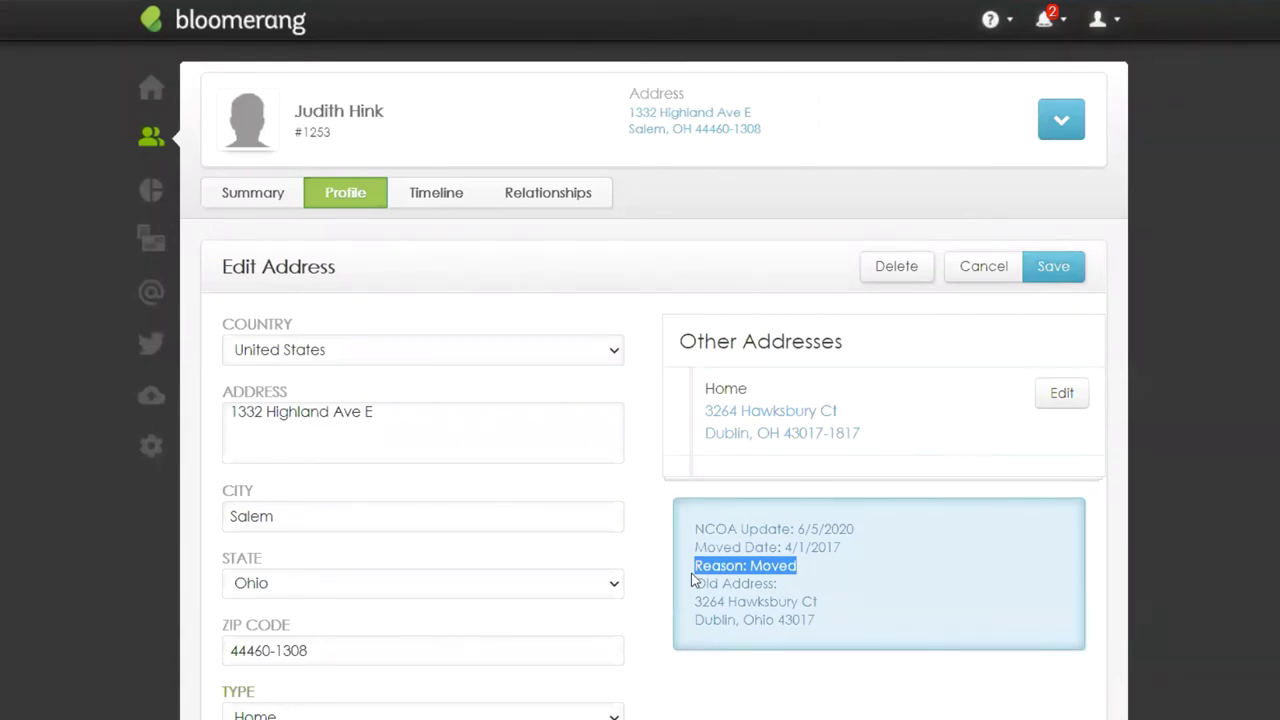
{"action": "scroll", "coordinate": [268, 660], "scroll_direction": "down", "scroll_amount": 2}
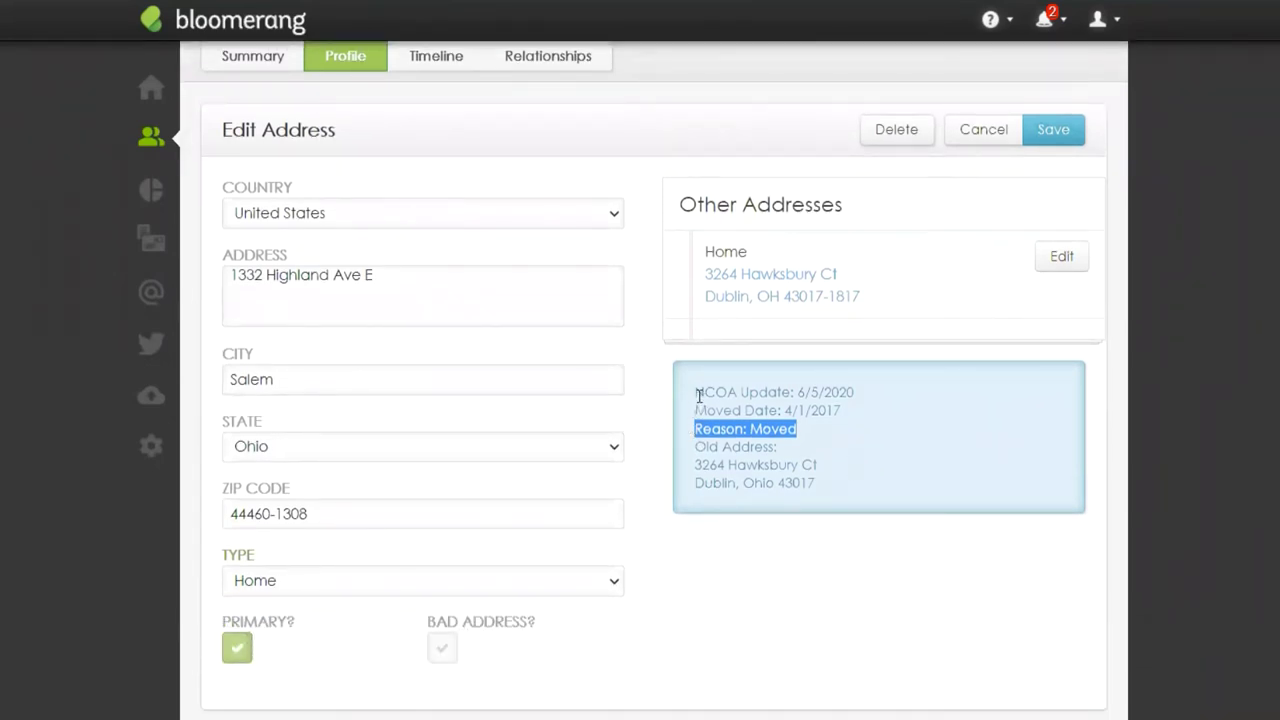
{"action": "left_click_drag", "start_coordinate": [696, 392], "coordinate": [855, 402]}
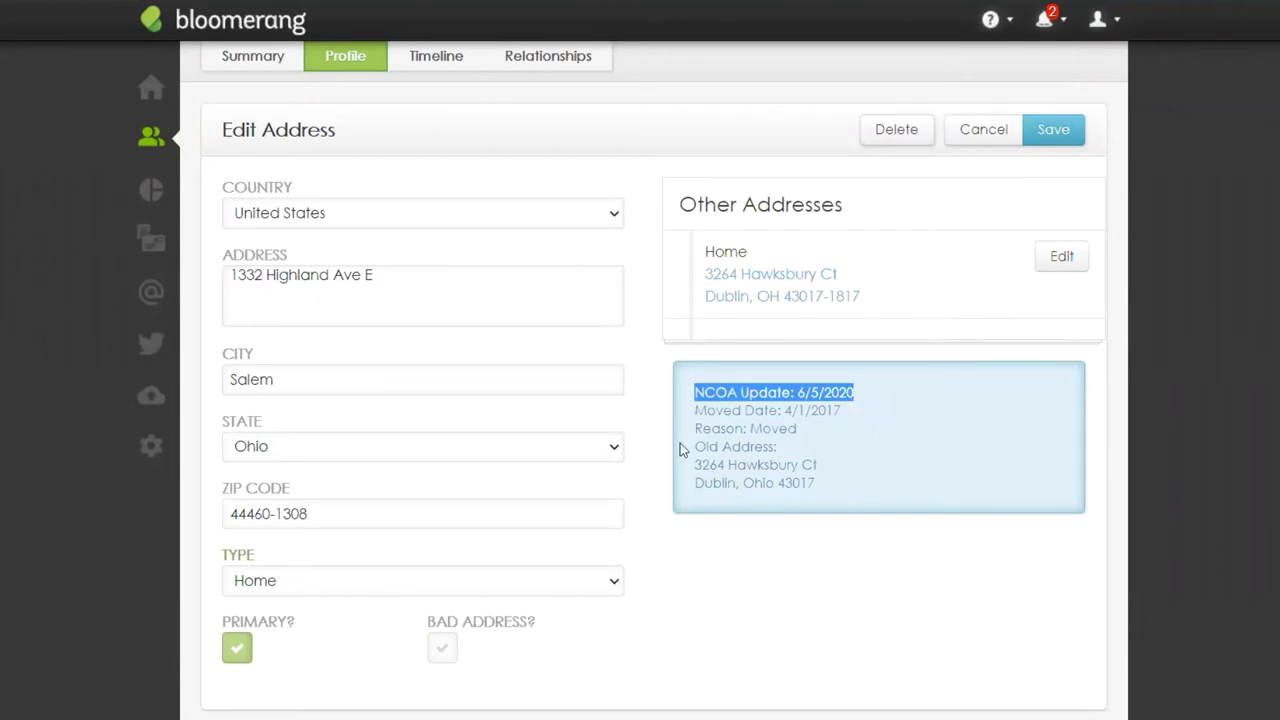
{"action": "left_click_drag", "start_coordinate": [694, 447], "coordinate": [836, 484]}
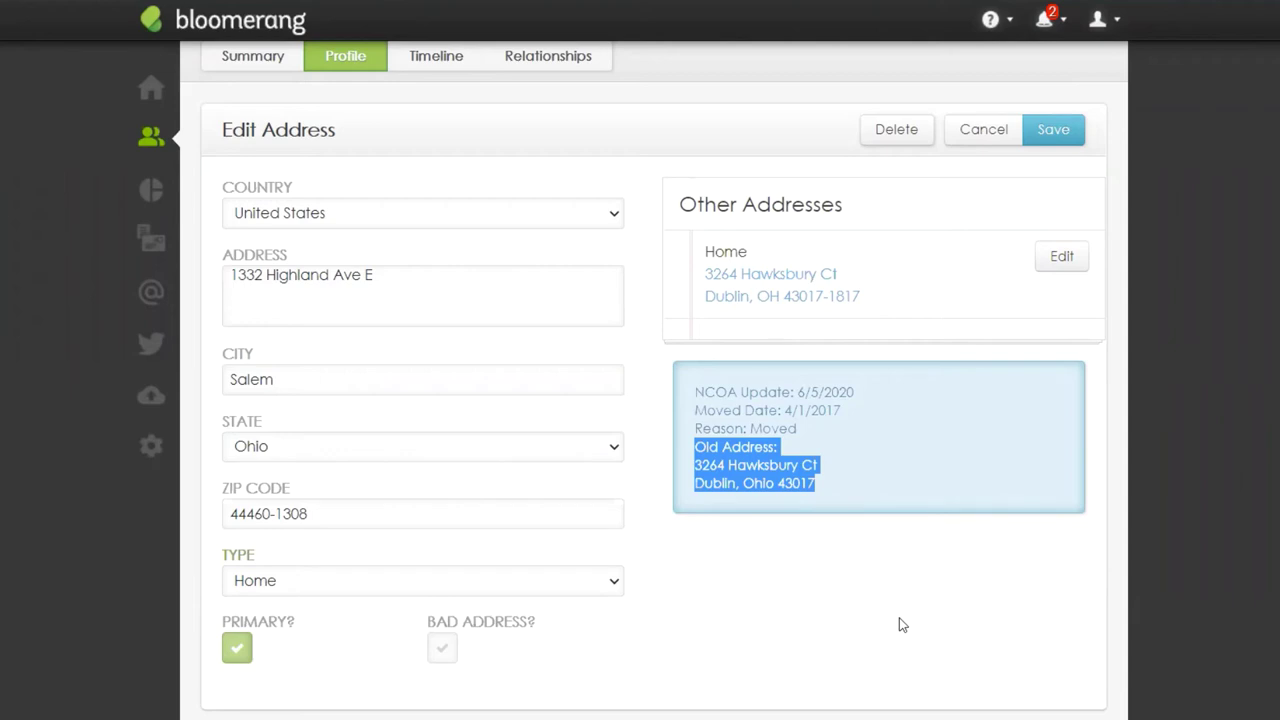
{"action": "left_click", "coordinate": [845, 499]}
{"action": "left_click_drag", "start_coordinate": [823, 489], "coordinate": [686, 449]}
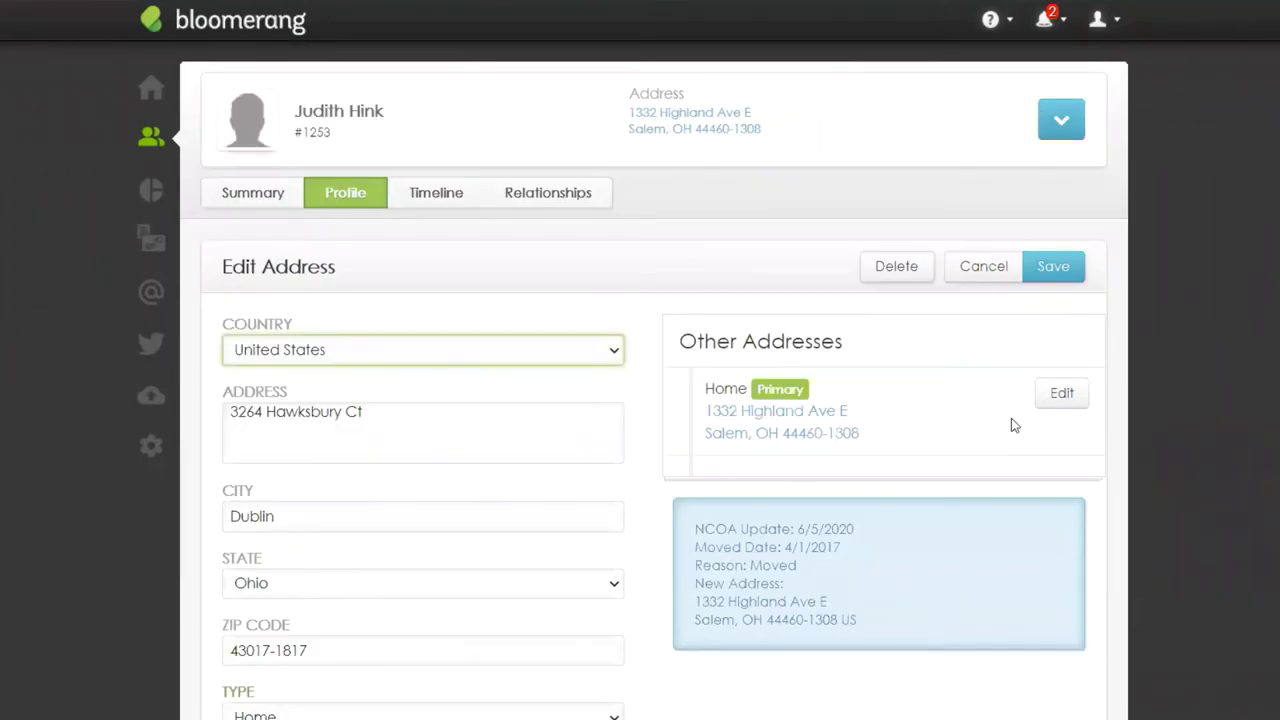
Step: Highlight the new Salem address lines in the Dublin address's NCOA note
{"action": "left_click_drag", "start_coordinate": [694, 584], "coordinate": [900, 634]}
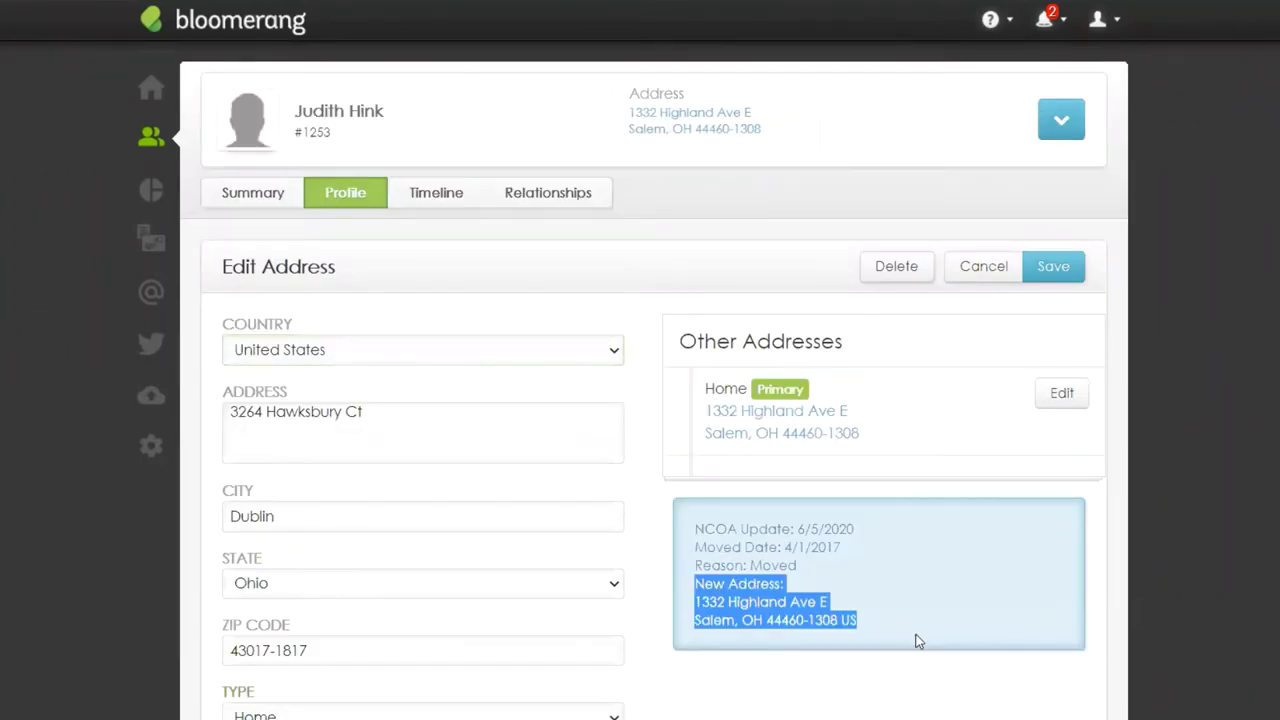
{"action": "scroll", "coordinate": [807, 697], "scroll_direction": "down", "scroll_amount": 1}
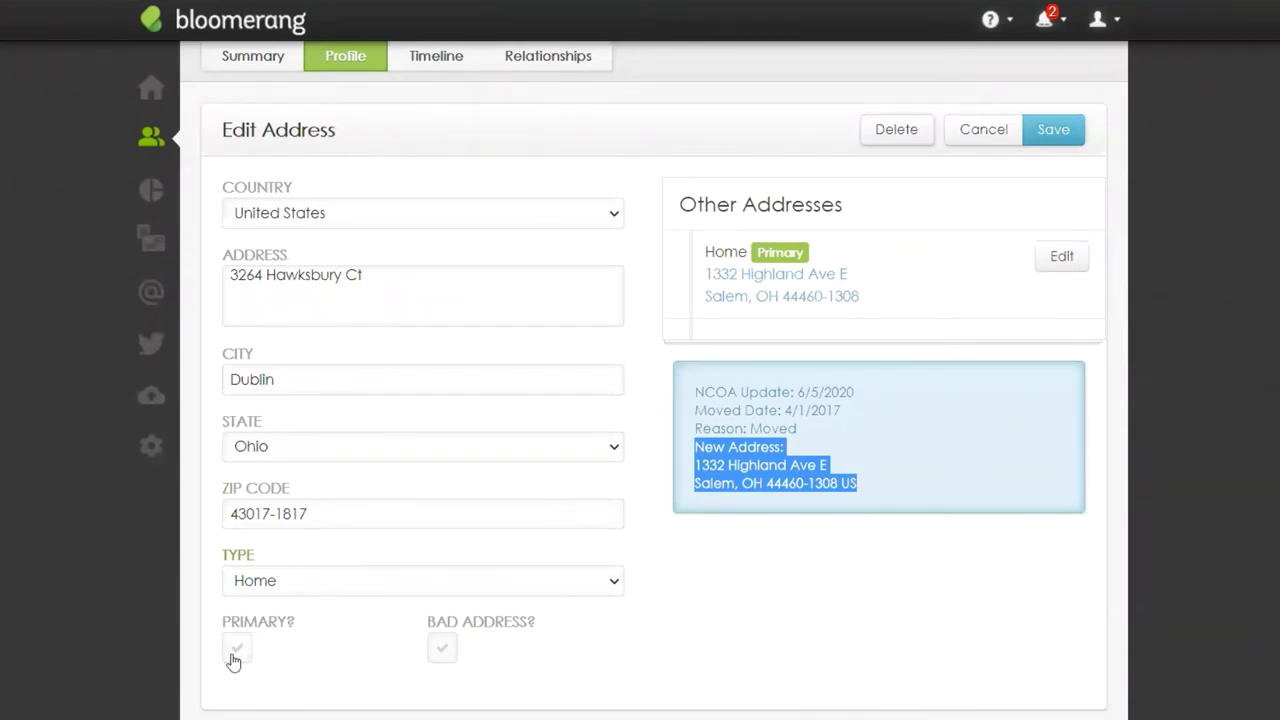
{"action": "left_click_drag", "start_coordinate": [858, 484], "coordinate": [695, 446]}
{"action": "left_click", "coordinate": [924, 492]}
{"action": "scroll", "coordinate": [960, 706], "scroll_direction": "up", "scroll_amount": 2}
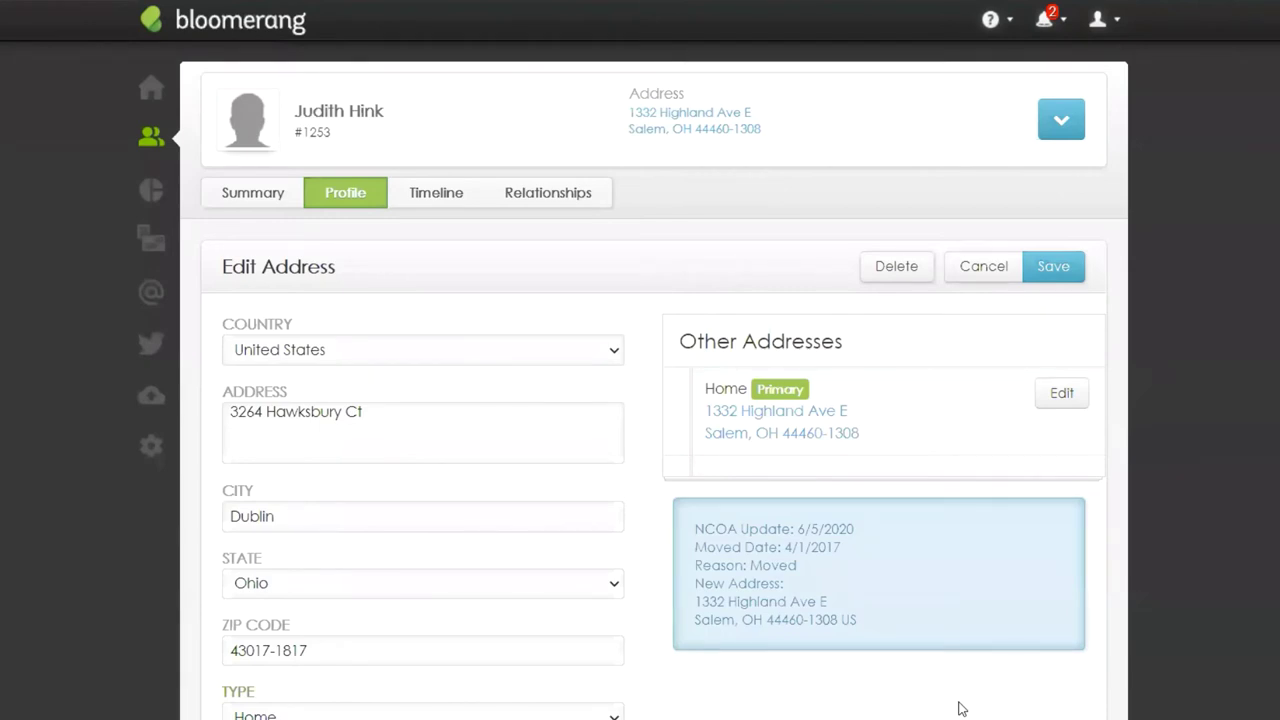
Step: Search the constituent by name and open their Indianapolis work address for editing
{"action": "left_click", "coordinate": [146, 141]}
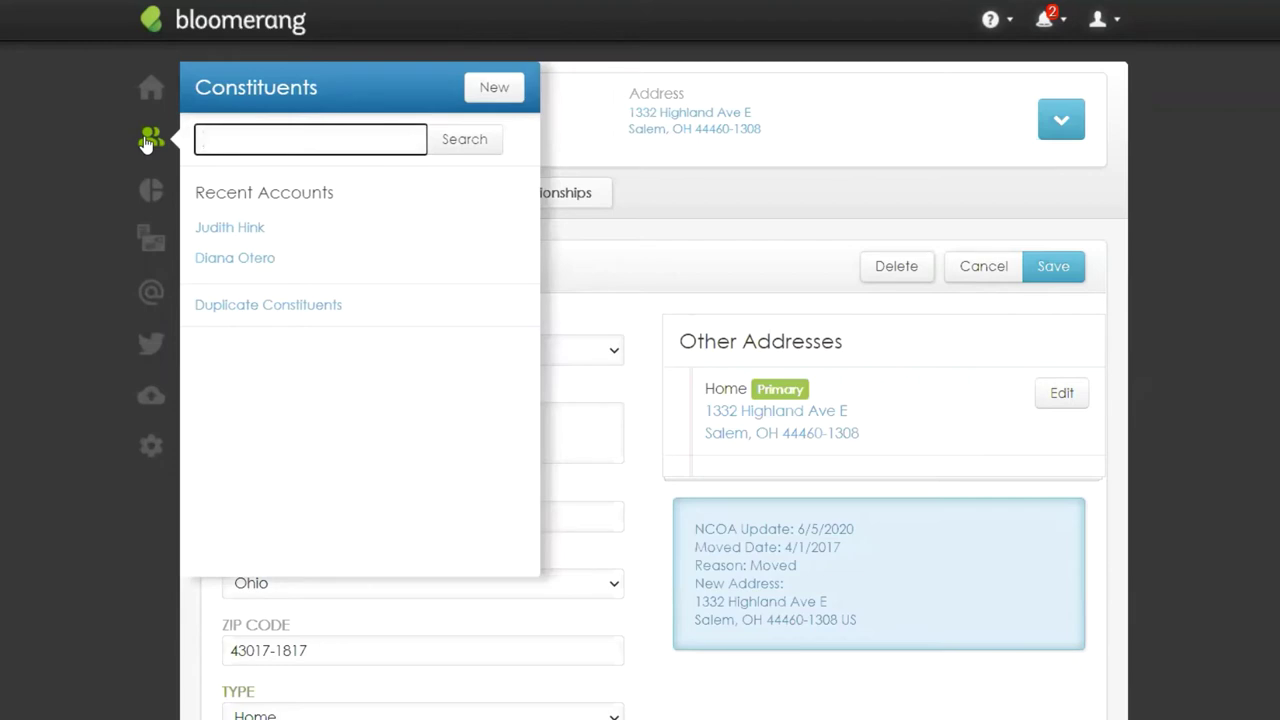
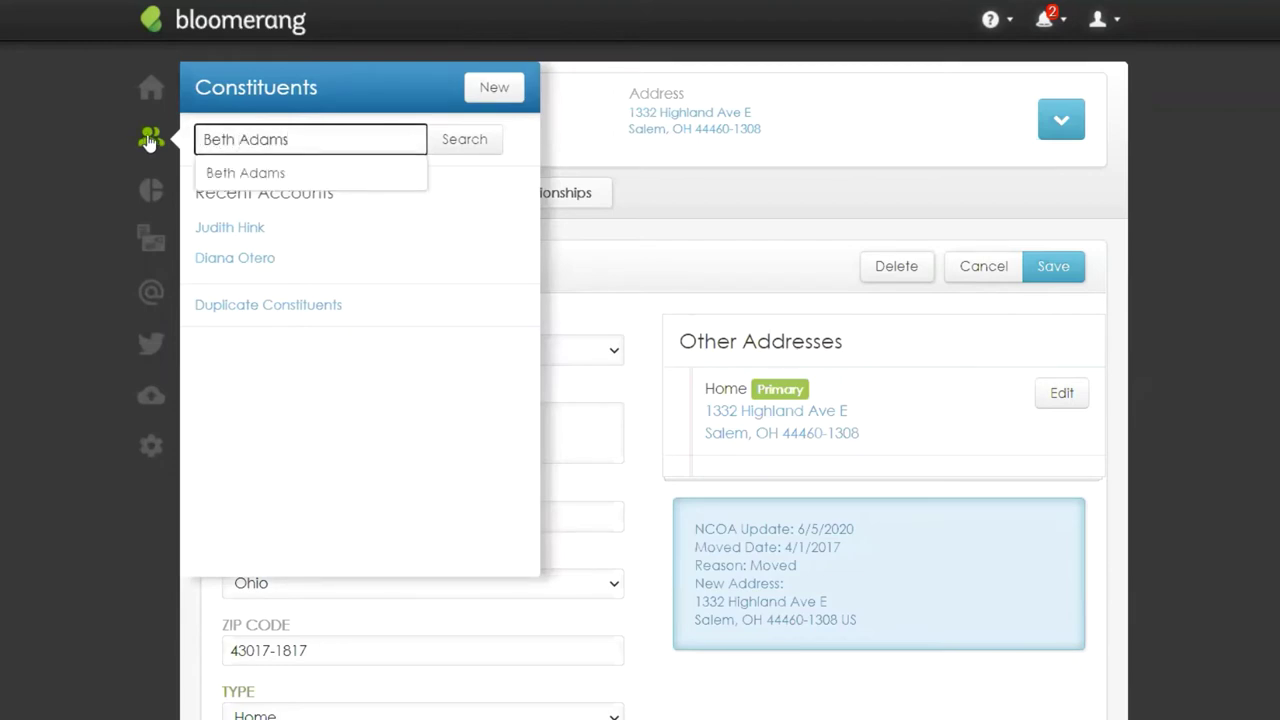
{"action": "left_click", "coordinate": [323, 178]}
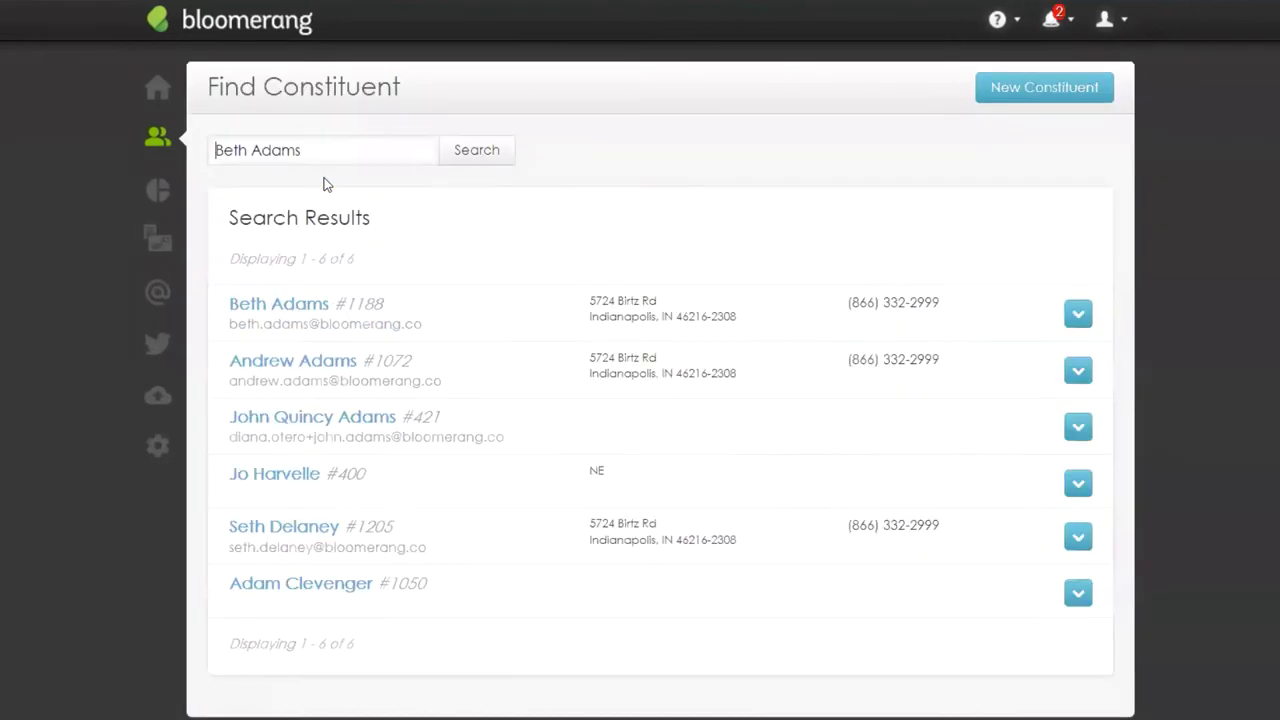
{"action": "left_click", "coordinate": [310, 311]}
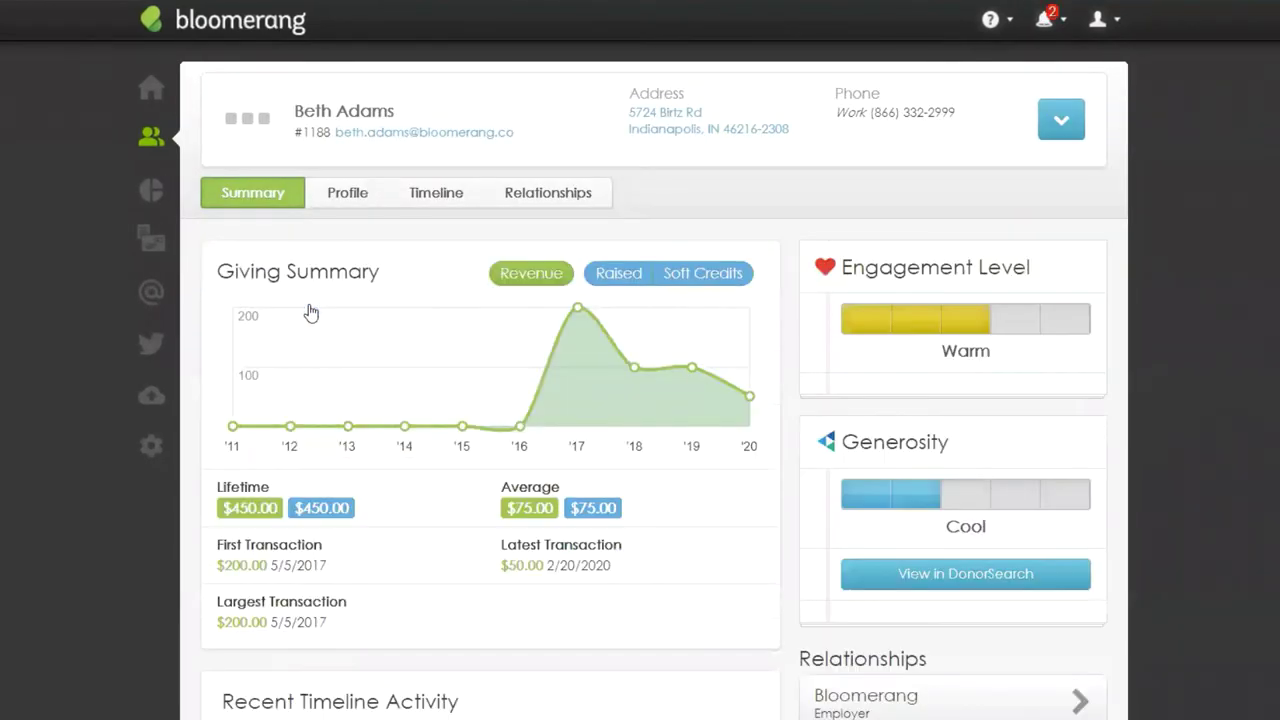
{"action": "left_click", "coordinate": [342, 202]}
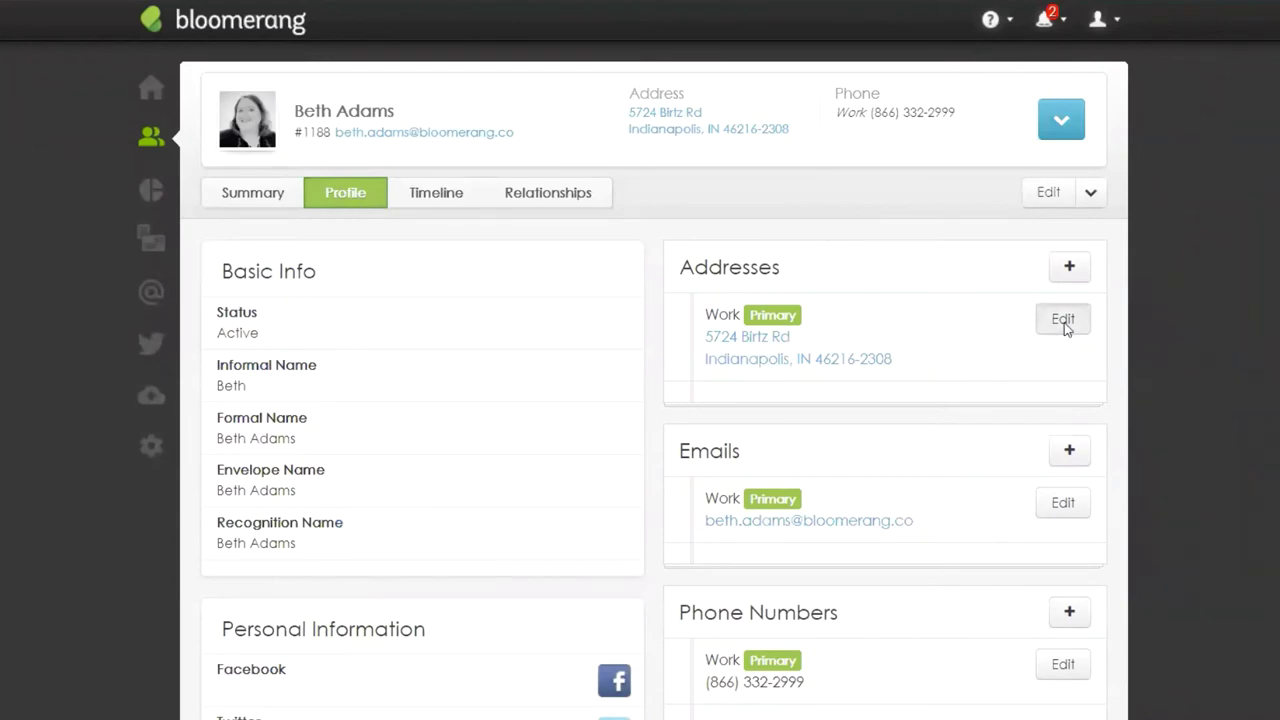
{"action": "left_click", "coordinate": [1046, 322]}
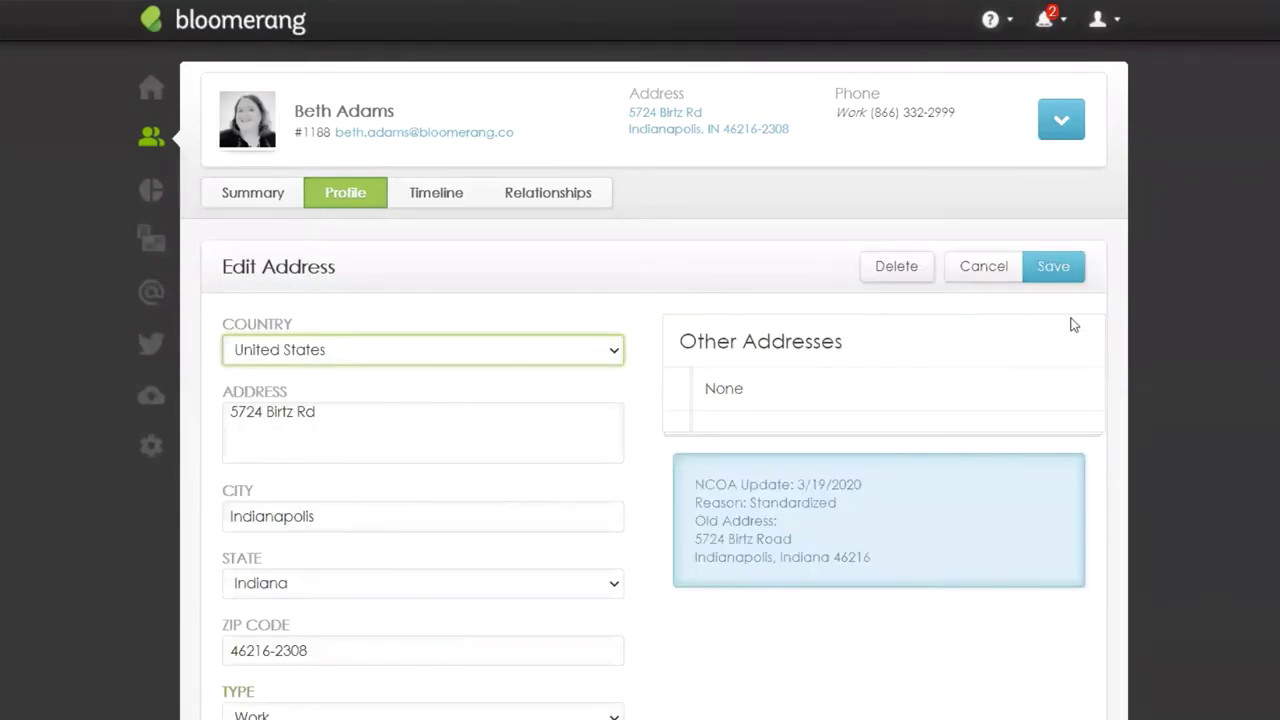
Step: Highlight the NCOA note's 3/19/2020 date, its Standardized reason, the Rd abbreviation and the ZIP+4 code
{"action": "left_click_drag", "start_coordinate": [695, 486], "coordinate": [860, 486]}
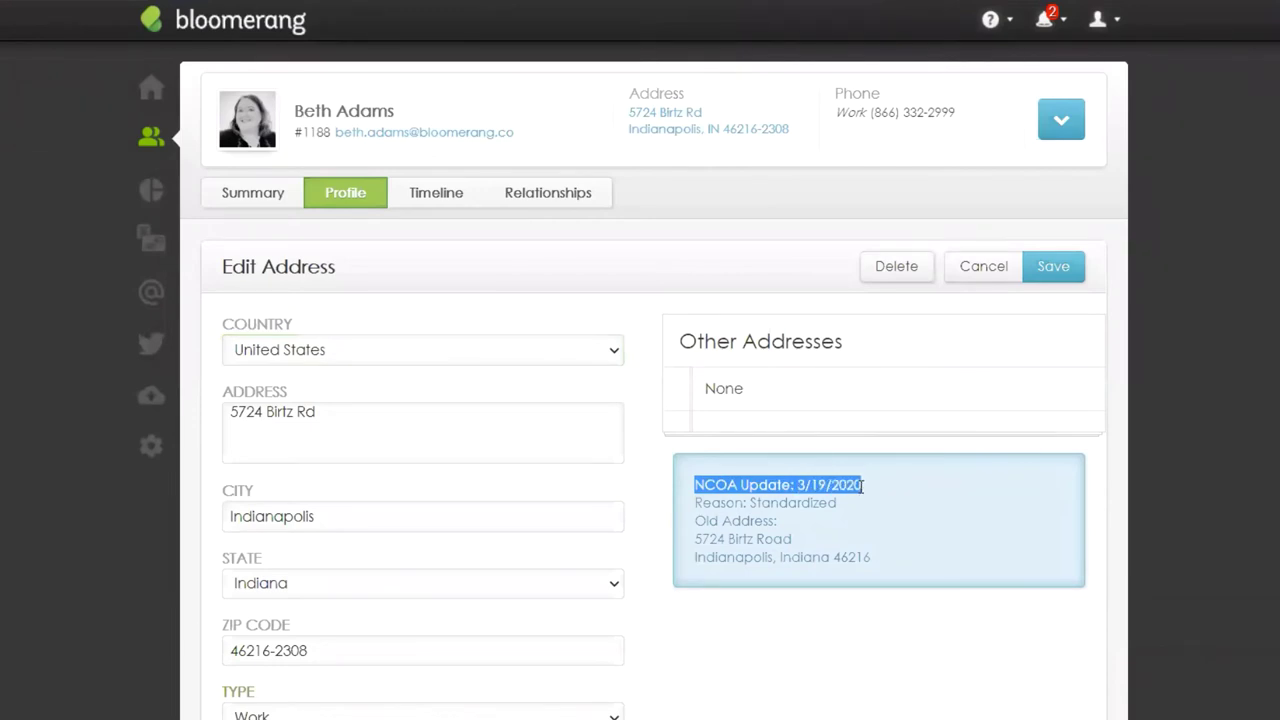
{"action": "left_click", "coordinate": [698, 508]}
{"action": "left_click_drag", "start_coordinate": [698, 505], "coordinate": [894, 520]}
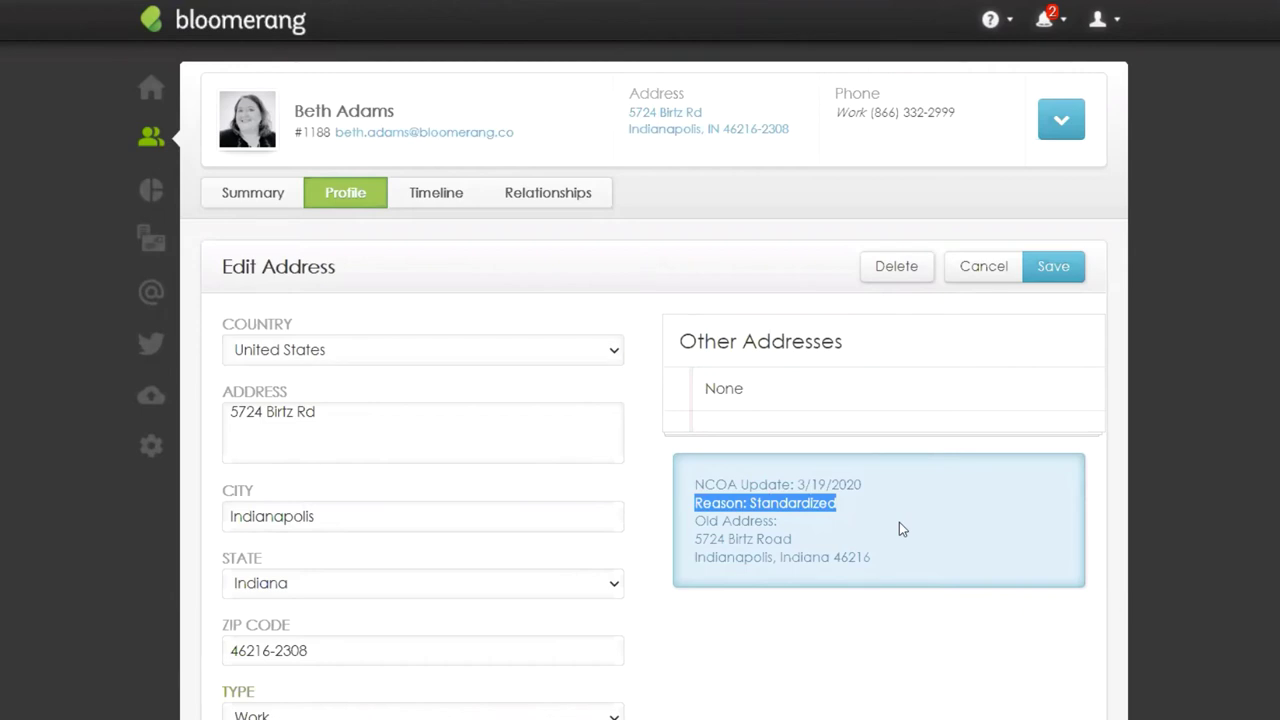
{"action": "left_click", "coordinate": [848, 524]}
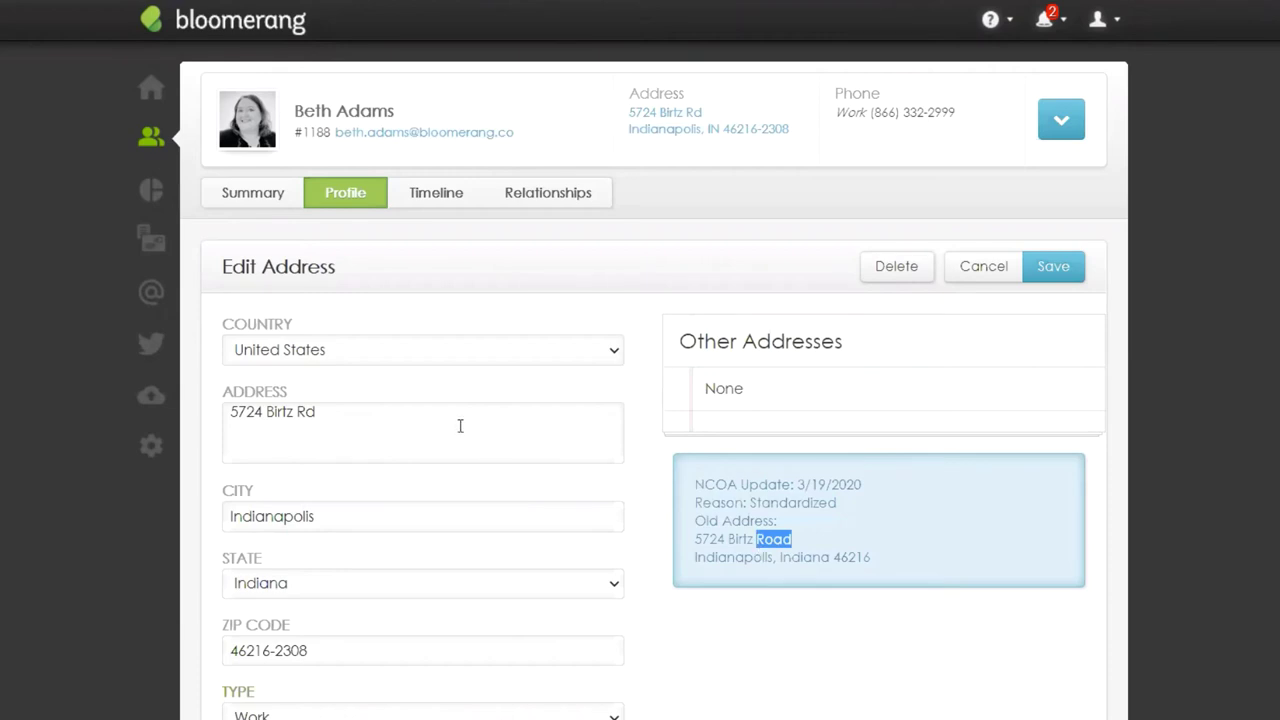
{"action": "left_click_drag", "start_coordinate": [328, 411], "coordinate": [294, 413]}
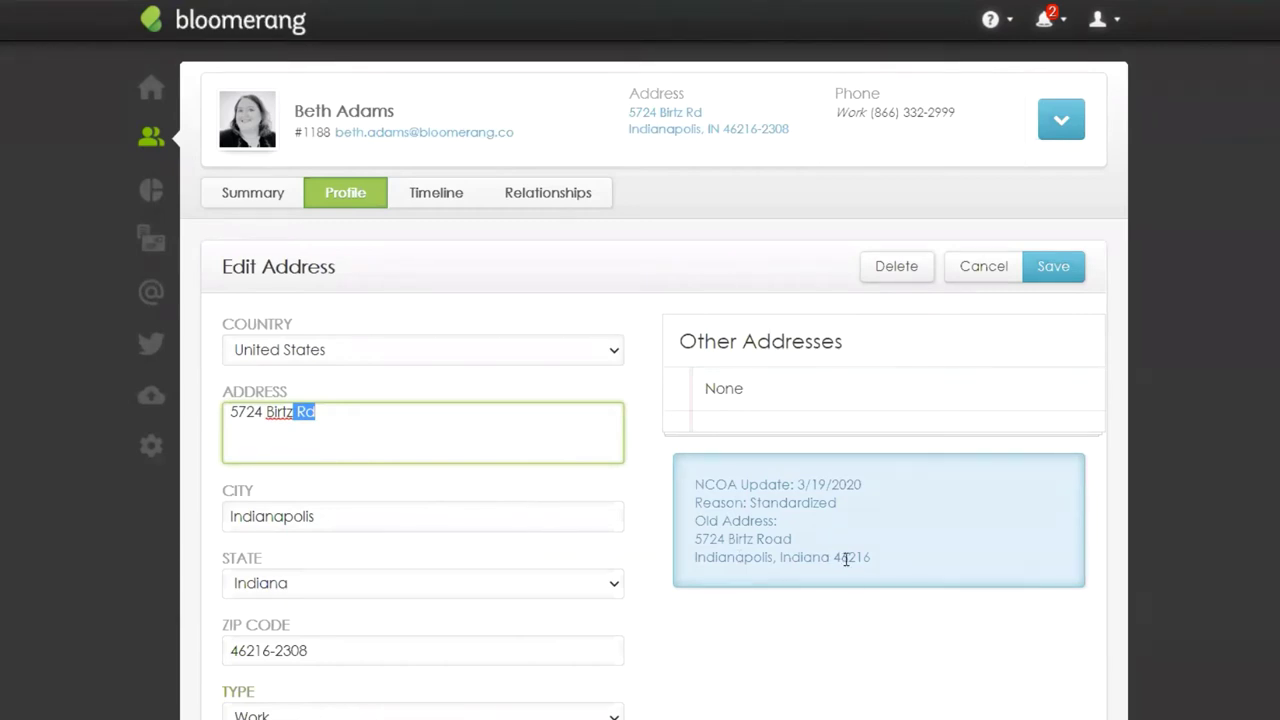
{"action": "left_click_drag", "start_coordinate": [310, 652], "coordinate": [227, 660]}
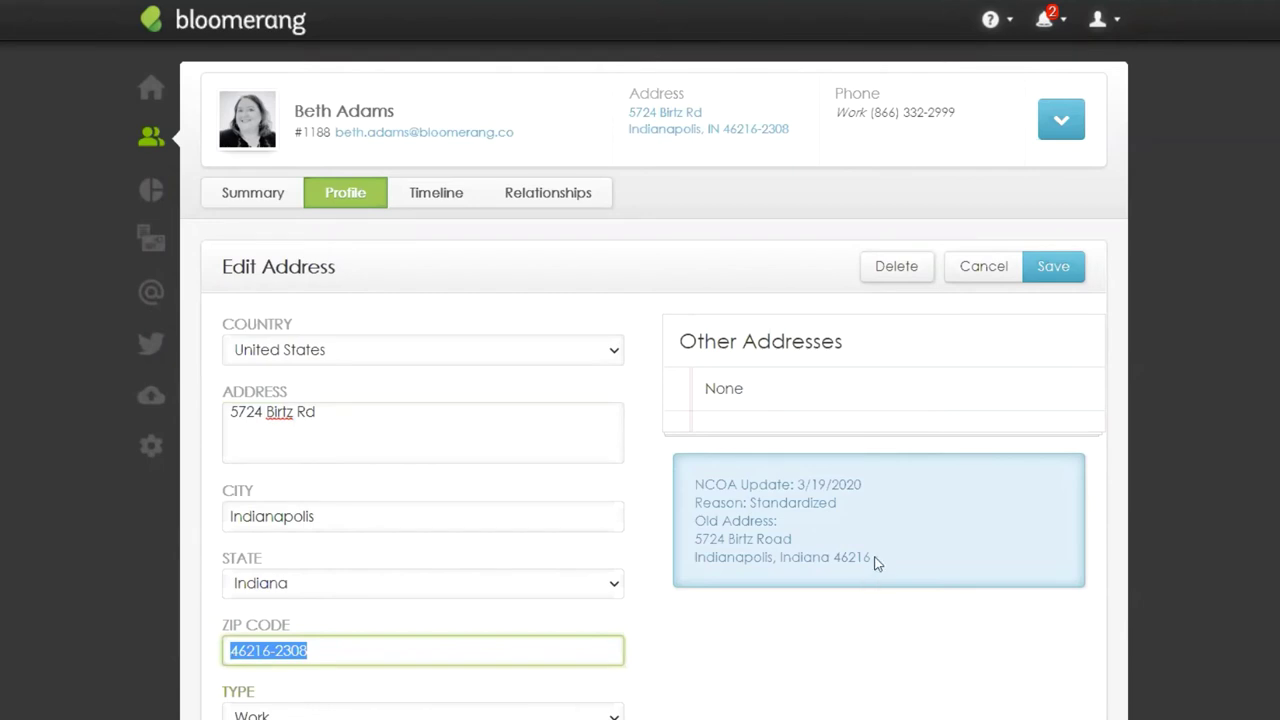
{"action": "left_click_drag", "start_coordinate": [873, 563], "coordinate": [836, 563]}
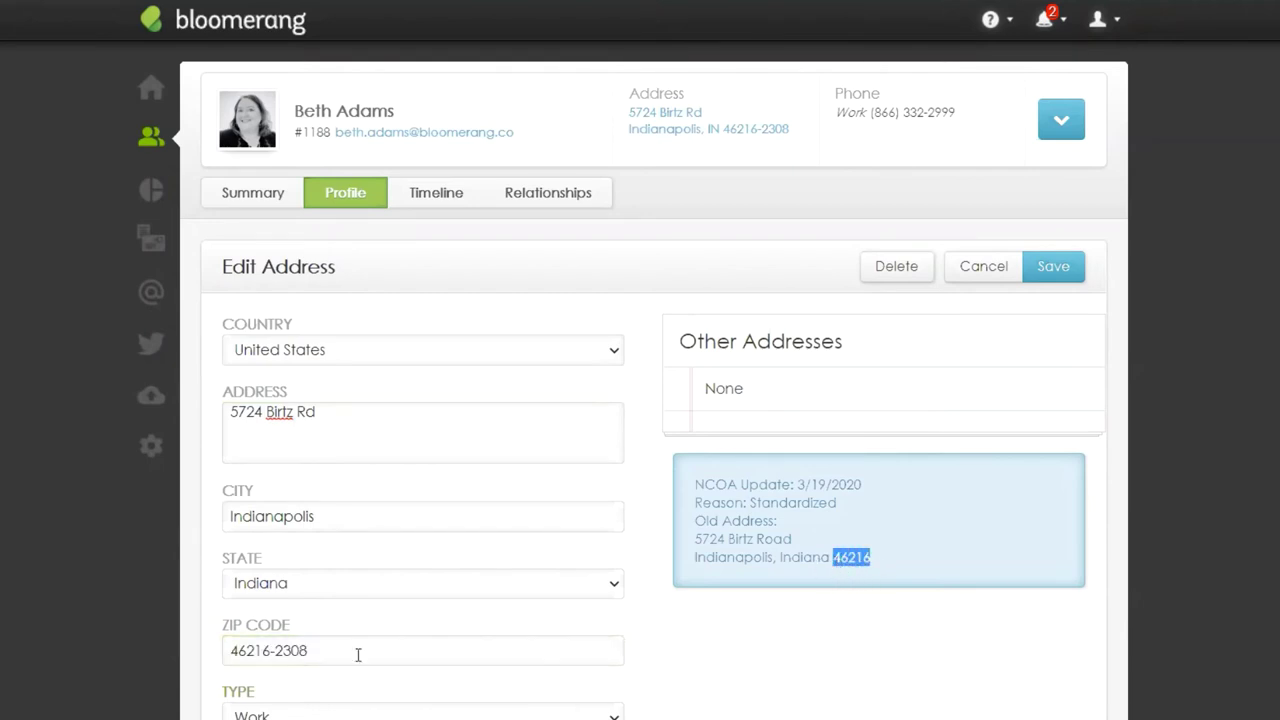
{"action": "left_click_drag", "start_coordinate": [338, 652], "coordinate": [226, 652]}
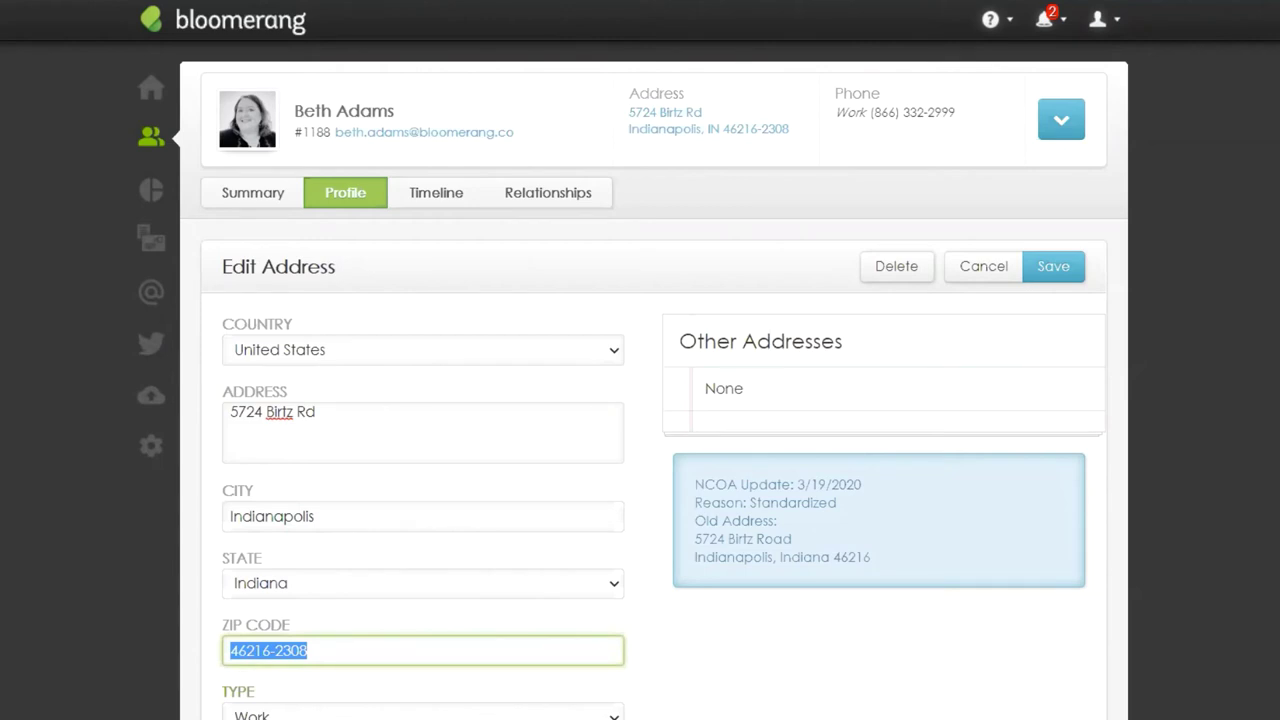
{"action": "left_click", "coordinate": [880, 514]}
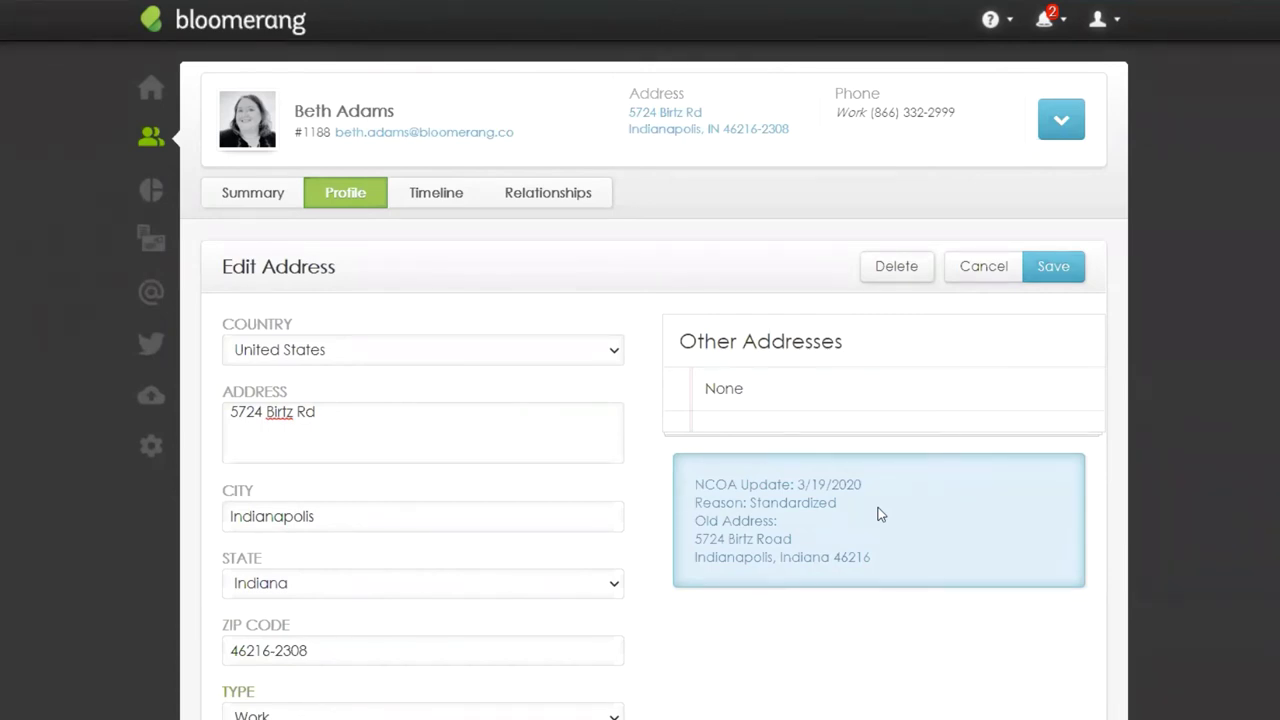
{"action": "left_click_drag", "start_coordinate": [848, 504], "coordinate": [688, 504]}
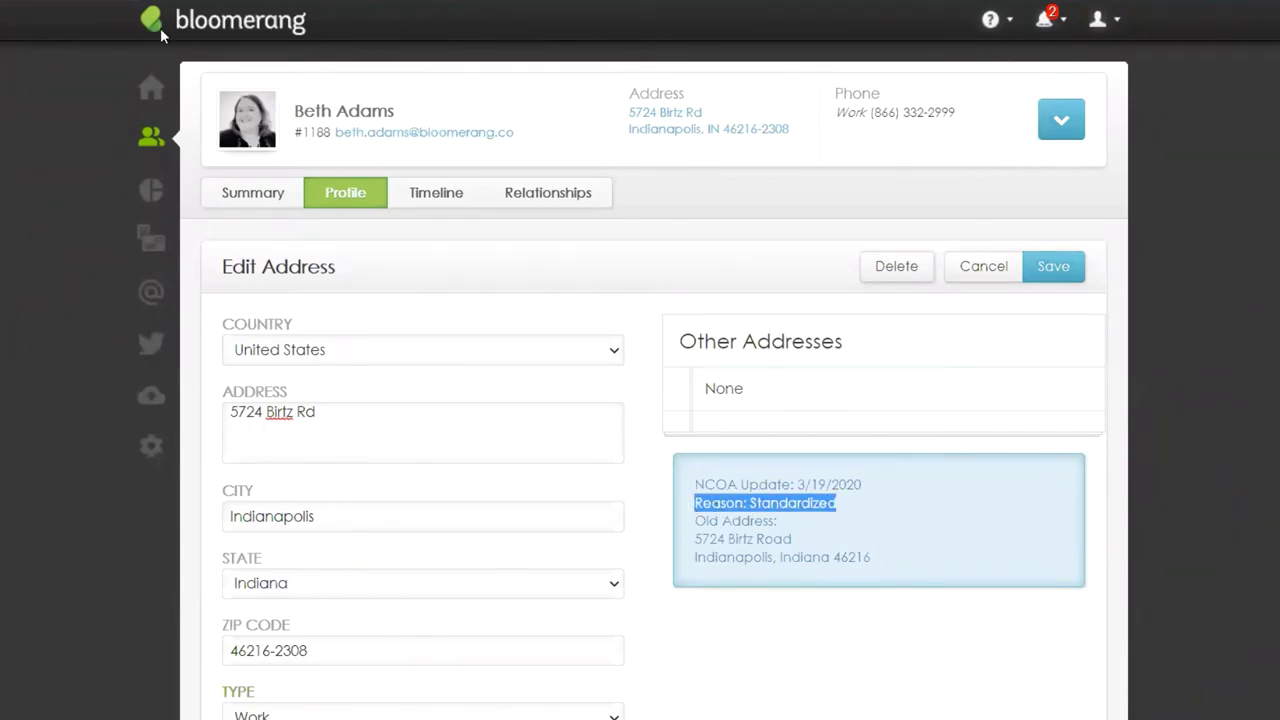
Step: Search the constituent by name, view their Profile, and point out the bad address warning
{"action": "left_click", "coordinate": [146, 146]}
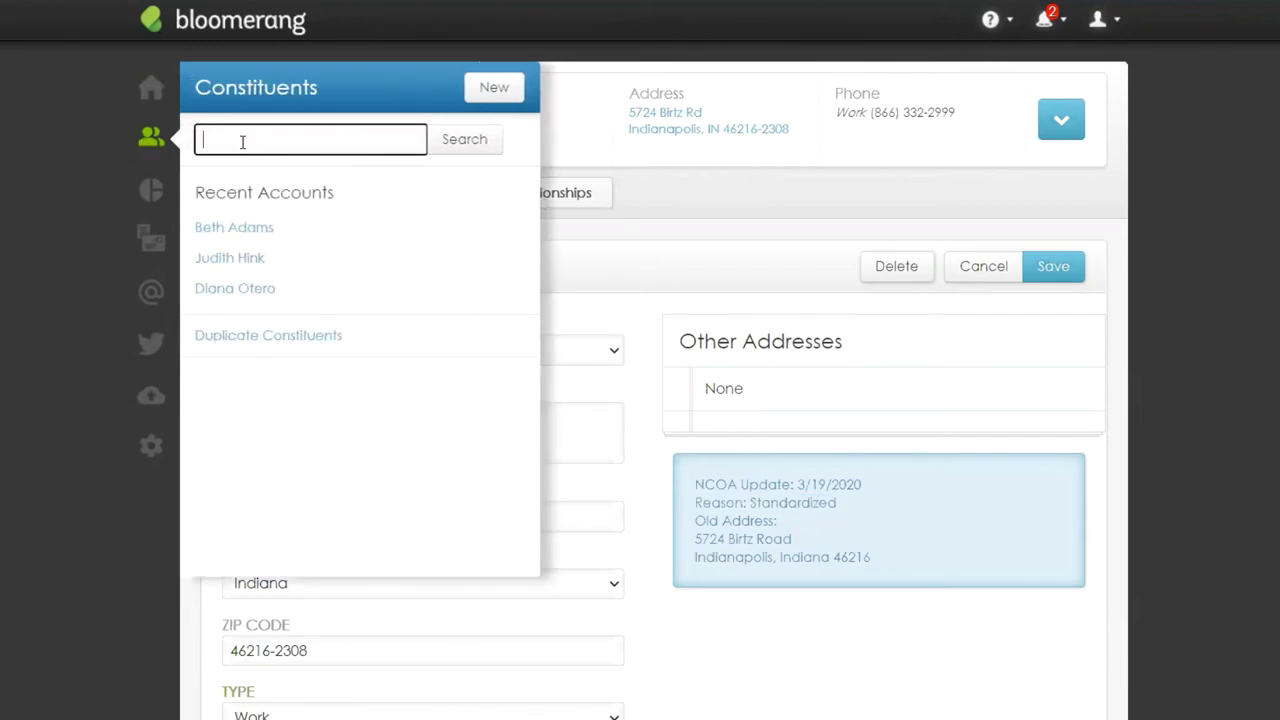
{"action": "type", "text": "Ron Sw"}
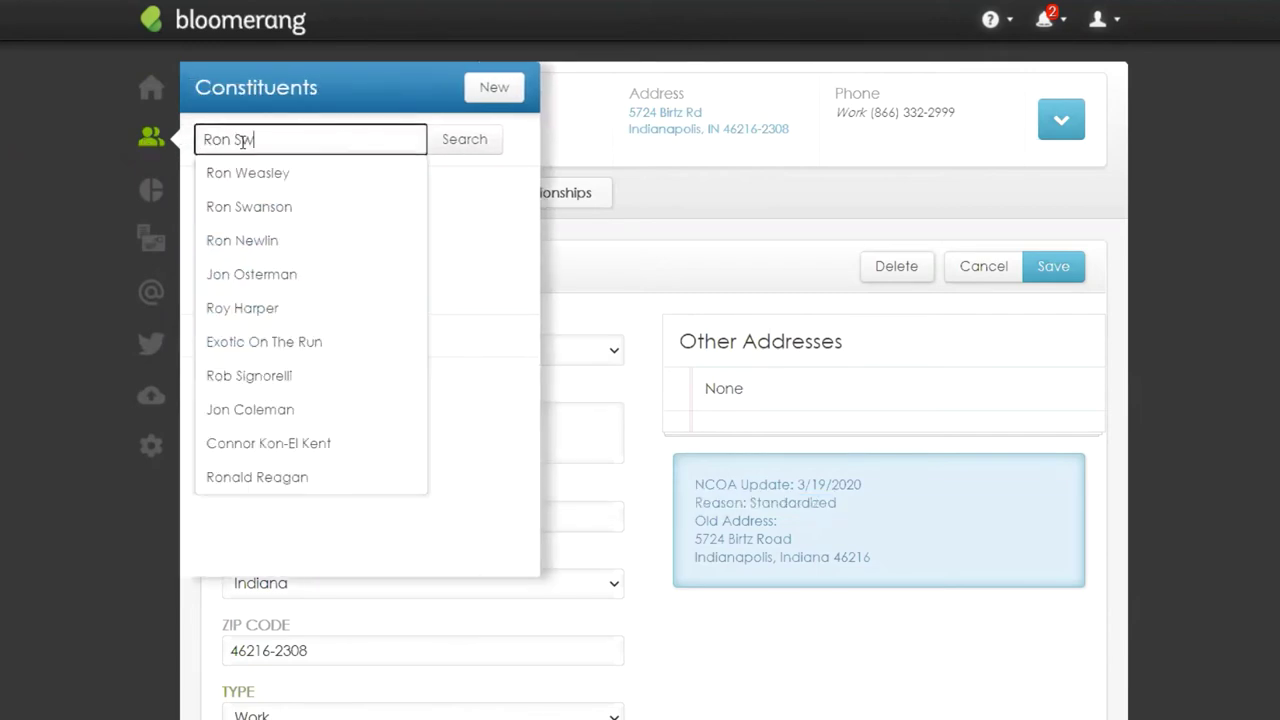
{"action": "type", "text": "anson"}
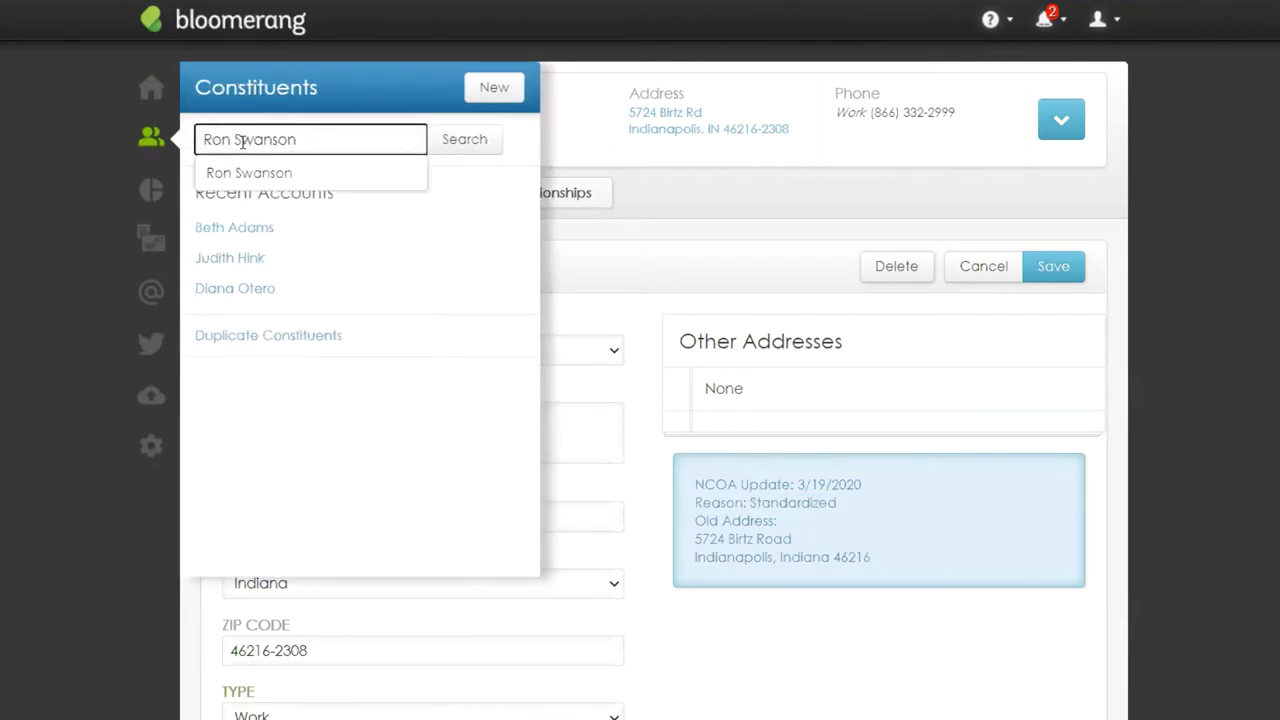
{"action": "left_click", "coordinate": [279, 172]}
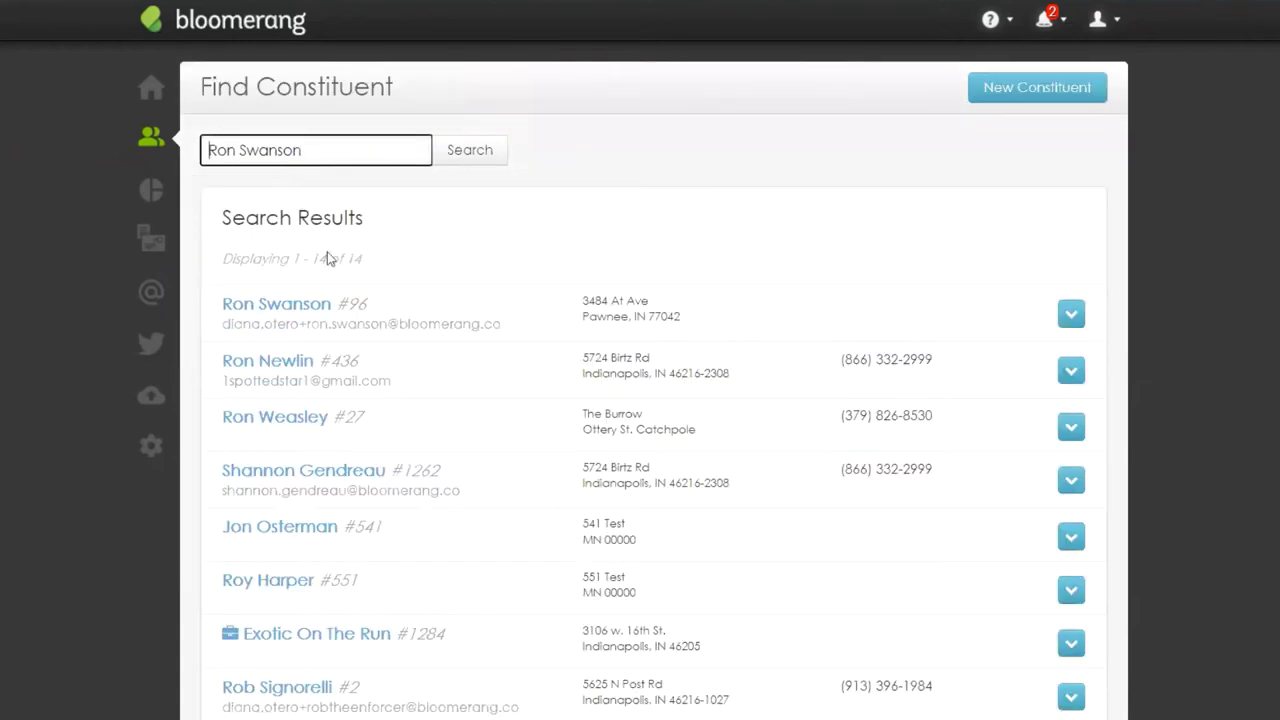
{"action": "left_click", "coordinate": [320, 307]}
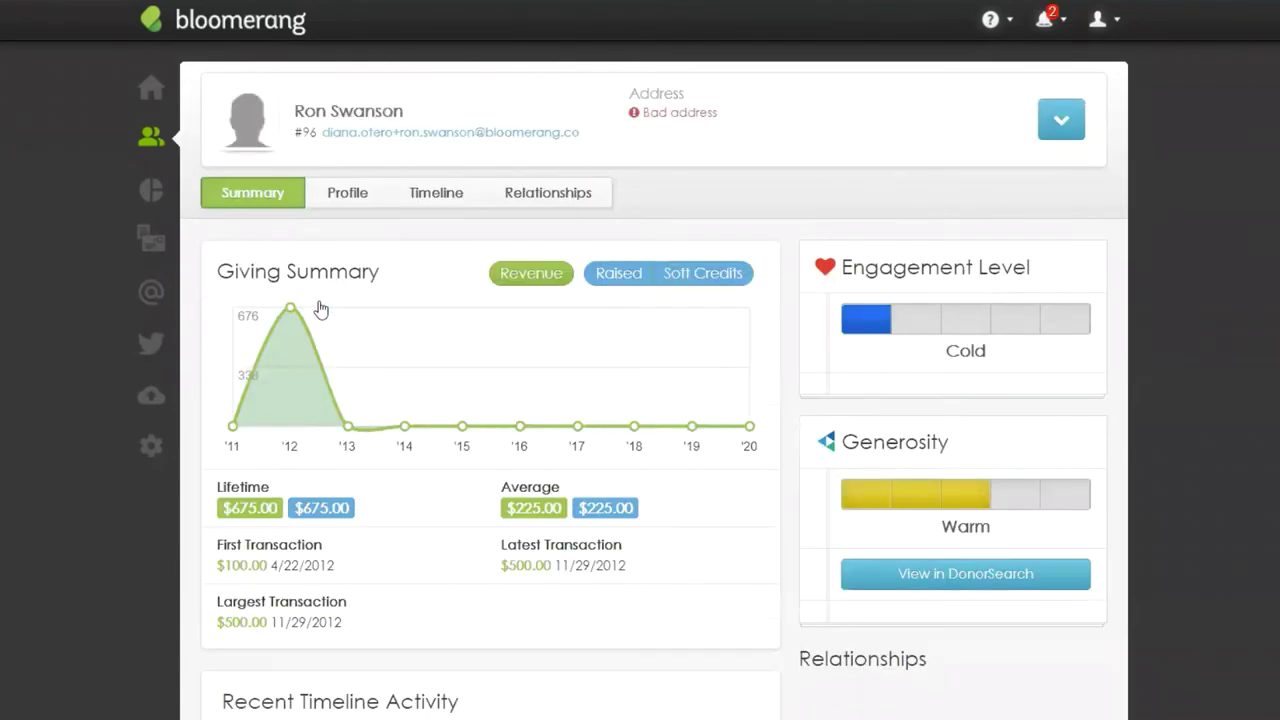
{"action": "left_click", "coordinate": [345, 200]}
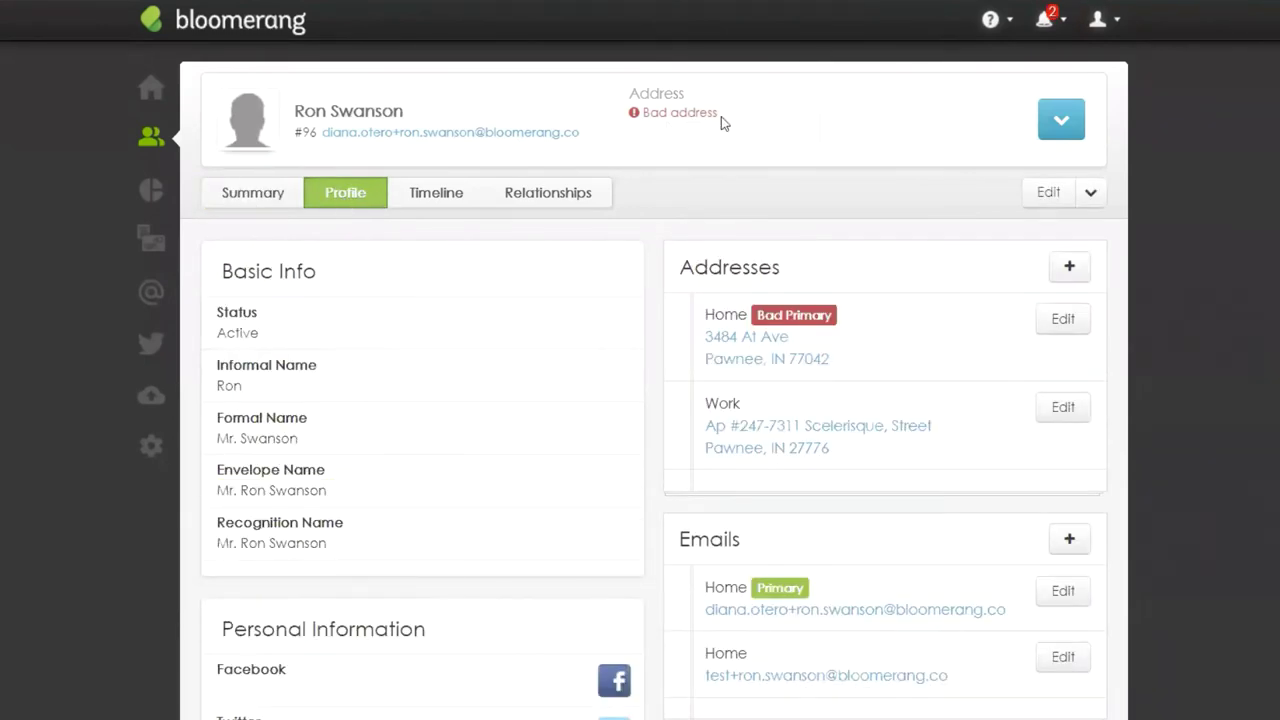
{"action": "left_click_drag", "start_coordinate": [721, 116], "coordinate": [650, 118]}
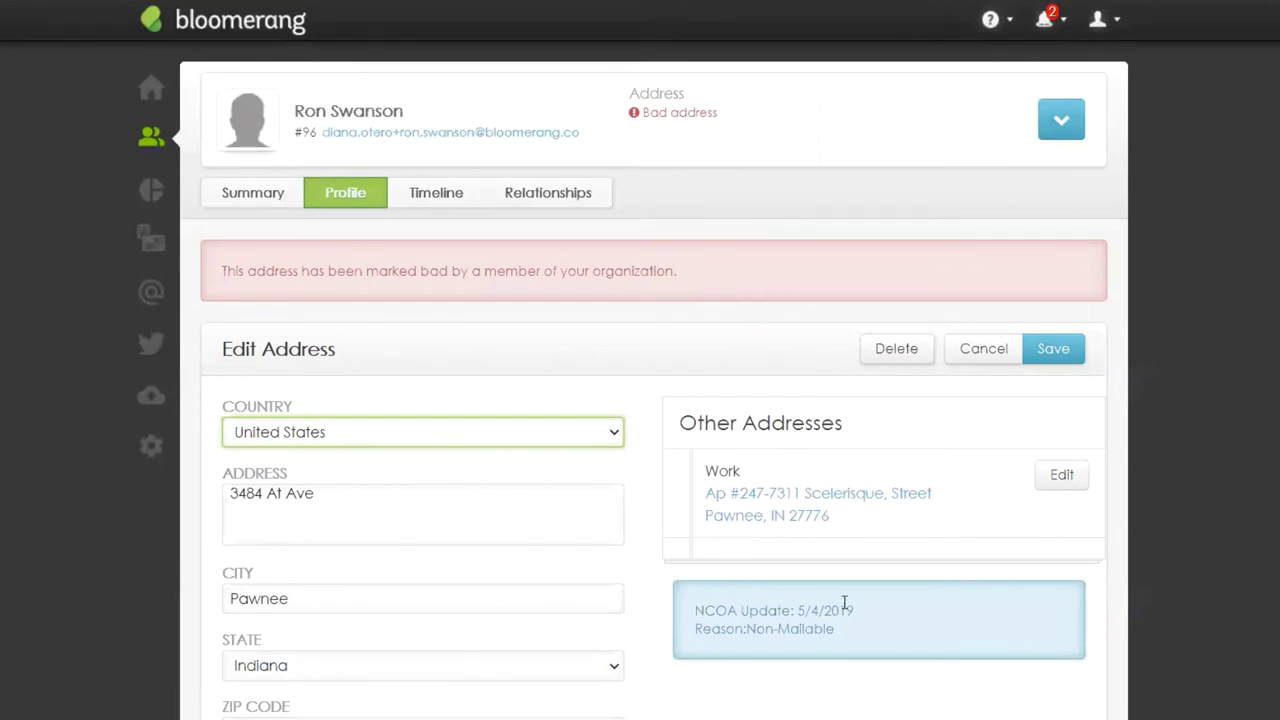
{"action": "left_click_drag", "start_coordinate": [838, 637], "coordinate": [680, 643]}
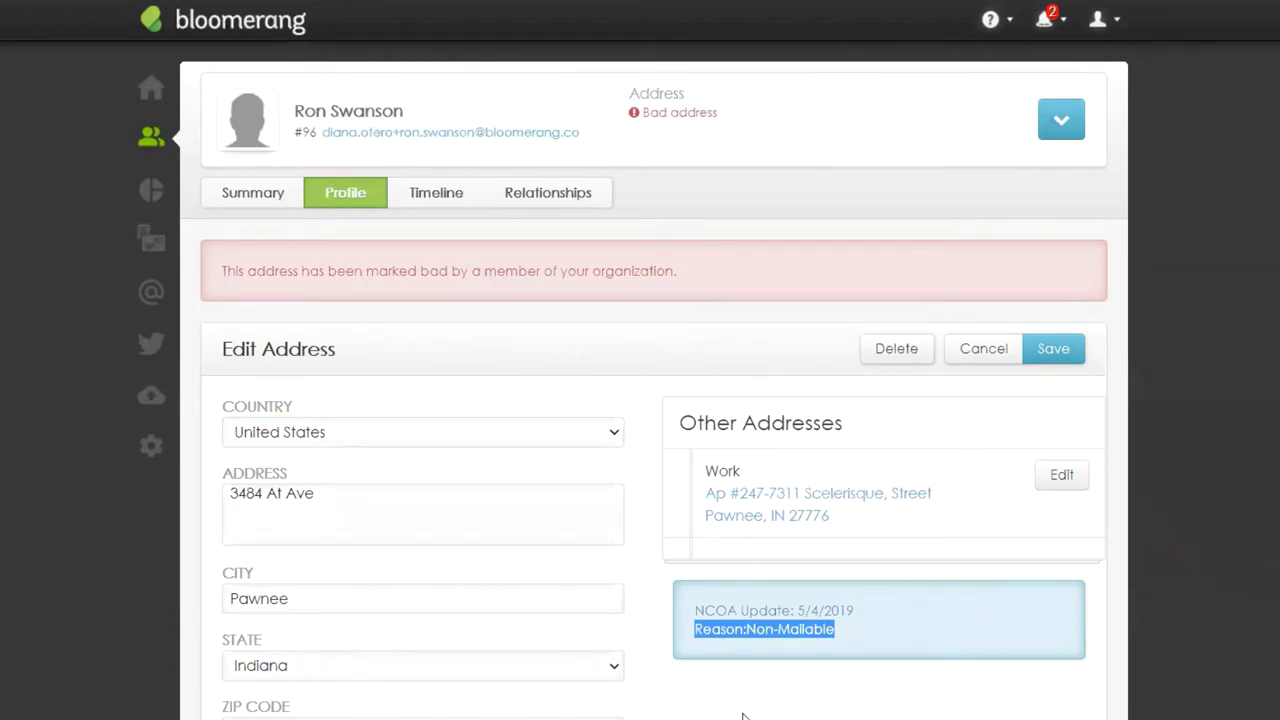
{"action": "left_click_drag", "start_coordinate": [855, 608], "coordinate": [697, 617]}
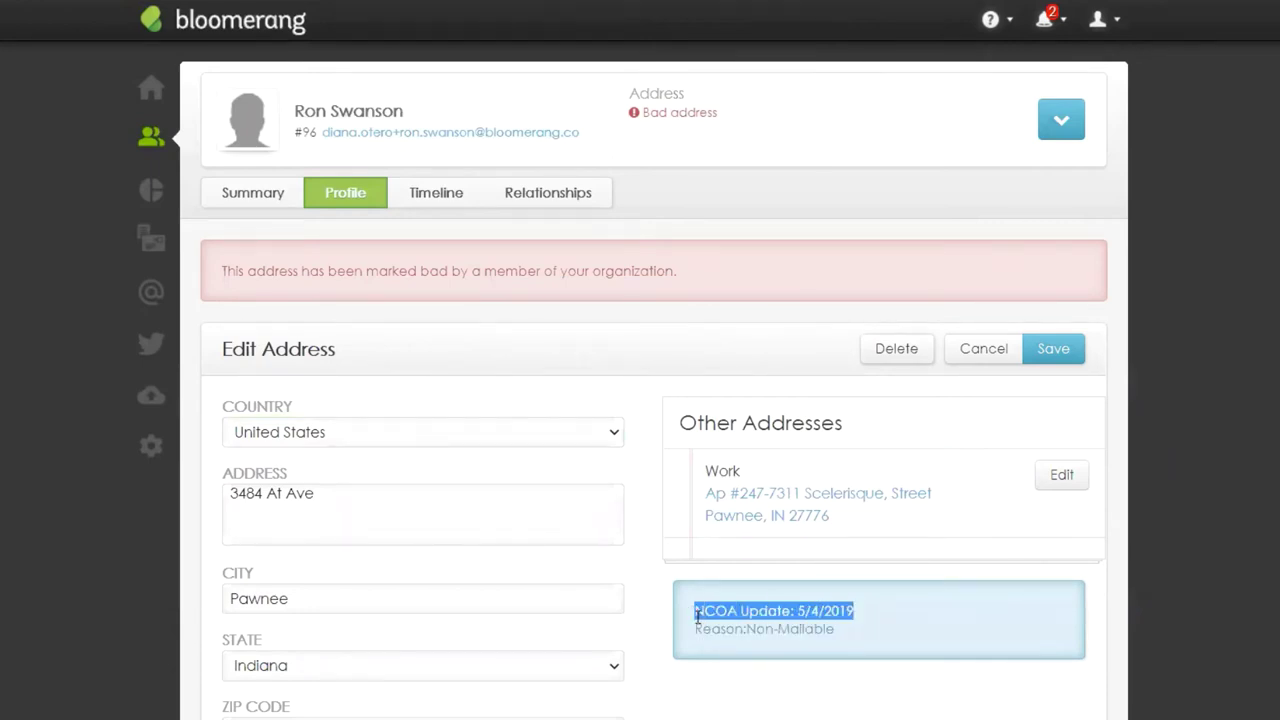
{"action": "left_click_drag", "start_coordinate": [836, 630], "coordinate": [692, 638]}
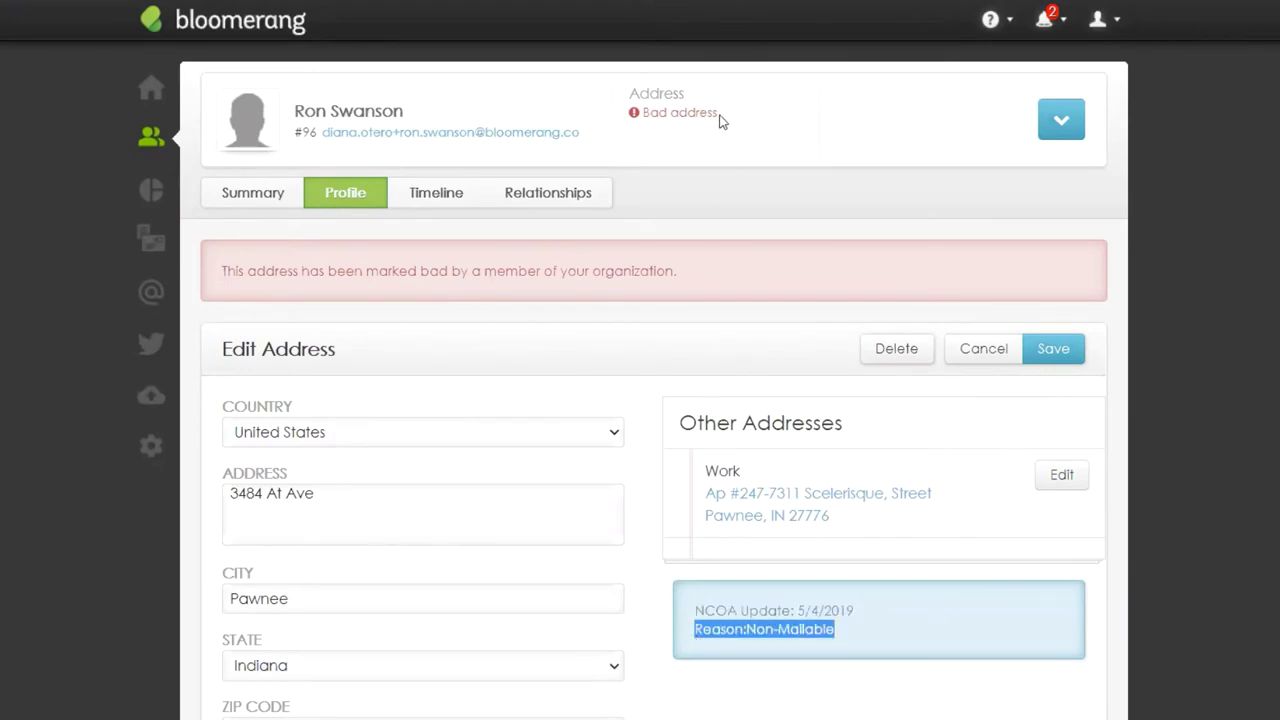
{"action": "left_click_drag", "start_coordinate": [719, 113], "coordinate": [638, 112]}
{"action": "scroll", "coordinate": [618, 508], "scroll_direction": "down", "scroll_amount": 1}
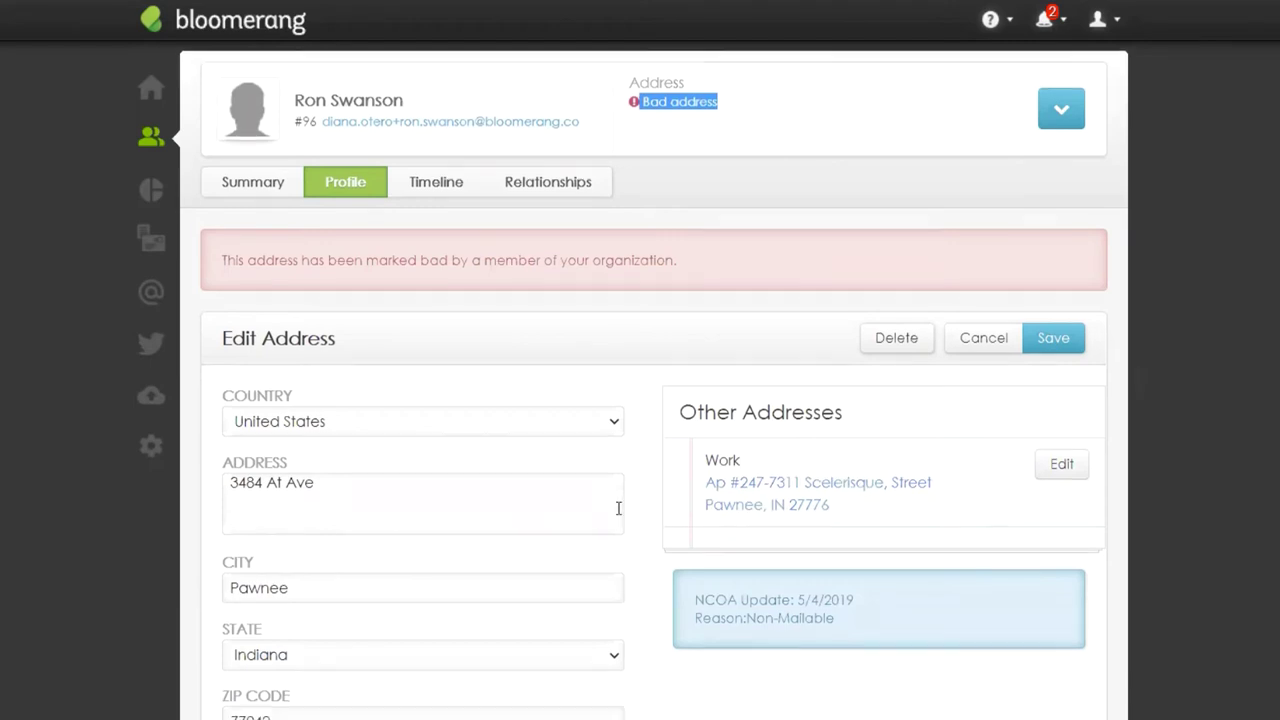
{"action": "scroll", "coordinate": [618, 508], "scroll_direction": "down", "scroll_amount": 2}
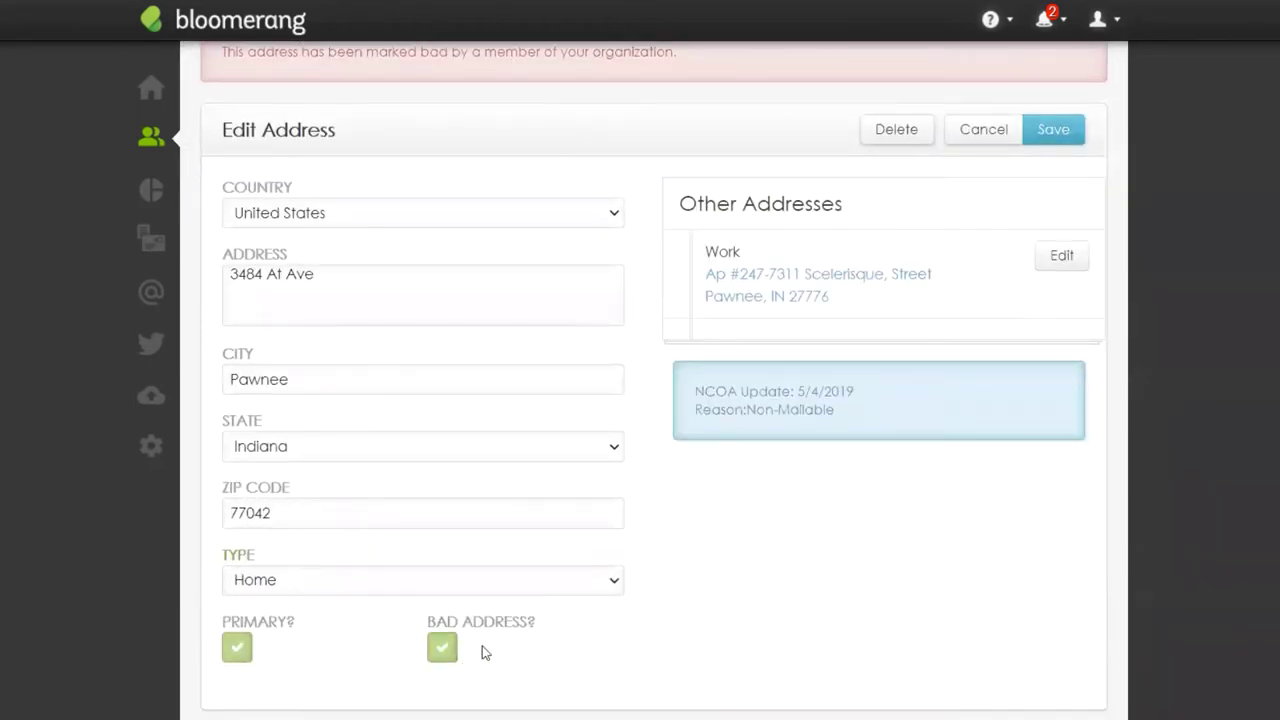
{"action": "scroll", "coordinate": [645, 625], "scroll_direction": "up", "scroll_amount": 2}
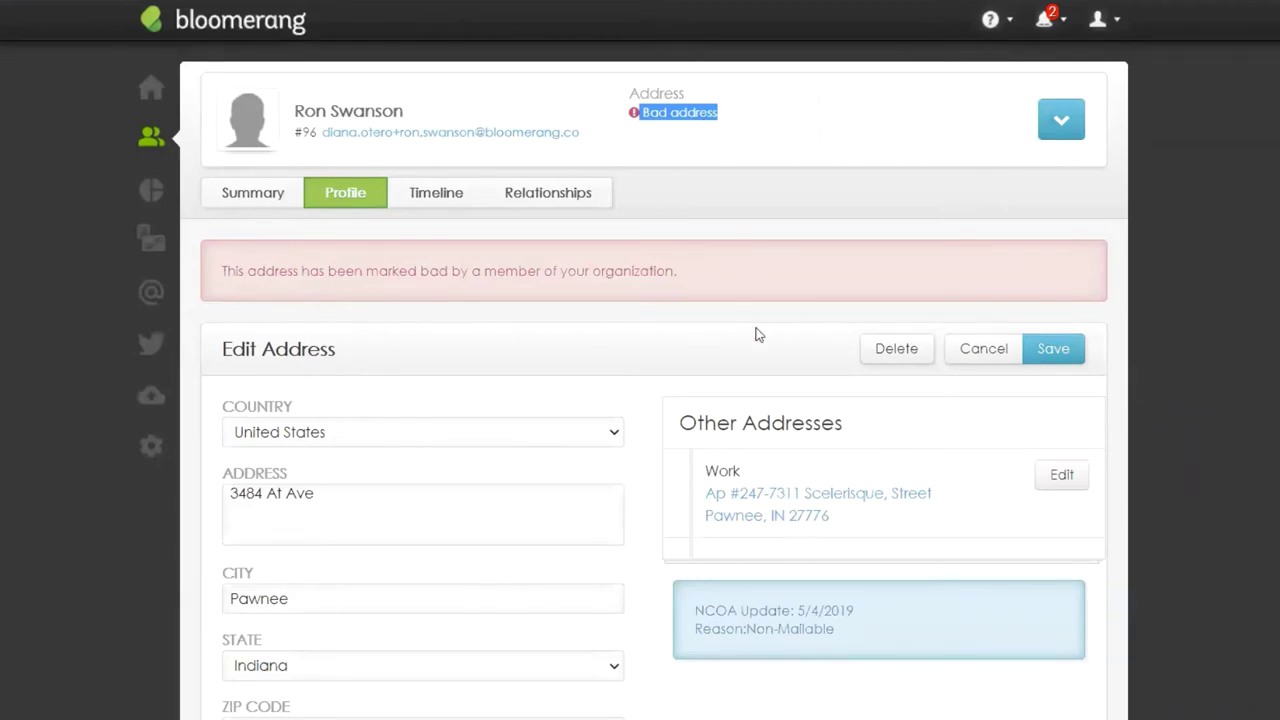
{"action": "left_click", "coordinate": [731, 131]}
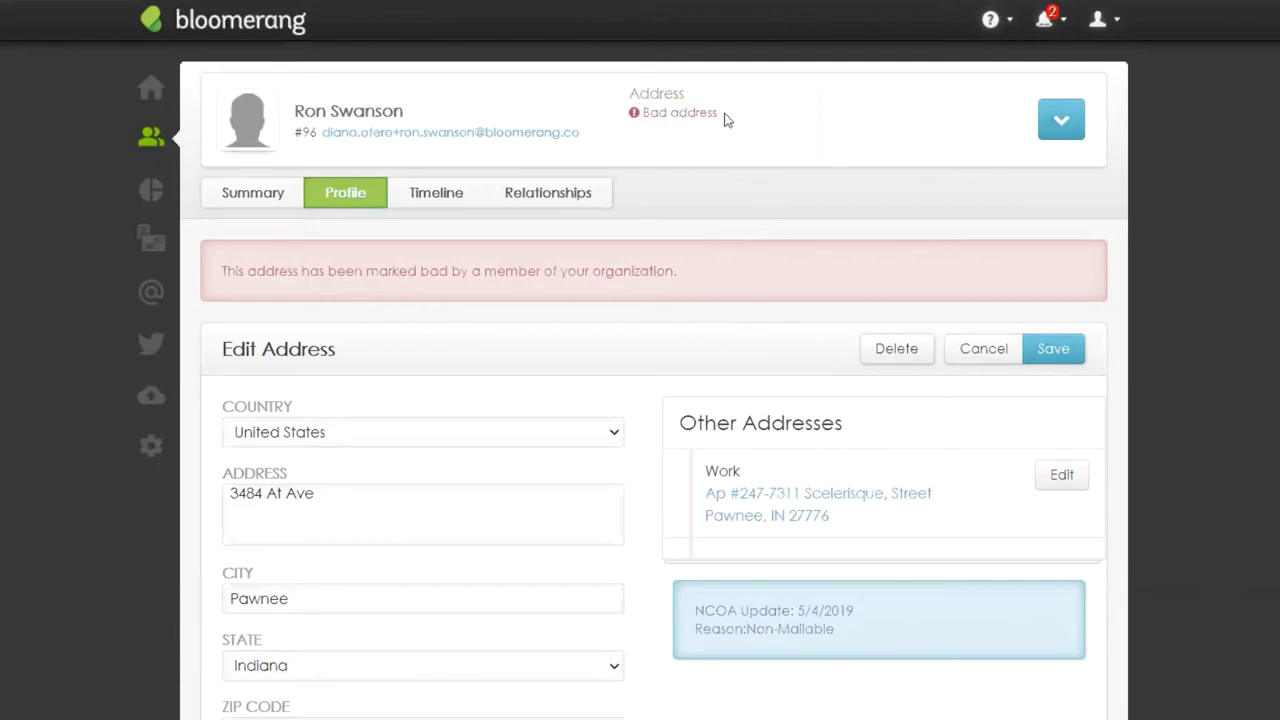
{"action": "left_click_drag", "start_coordinate": [724, 115], "coordinate": [640, 122]}
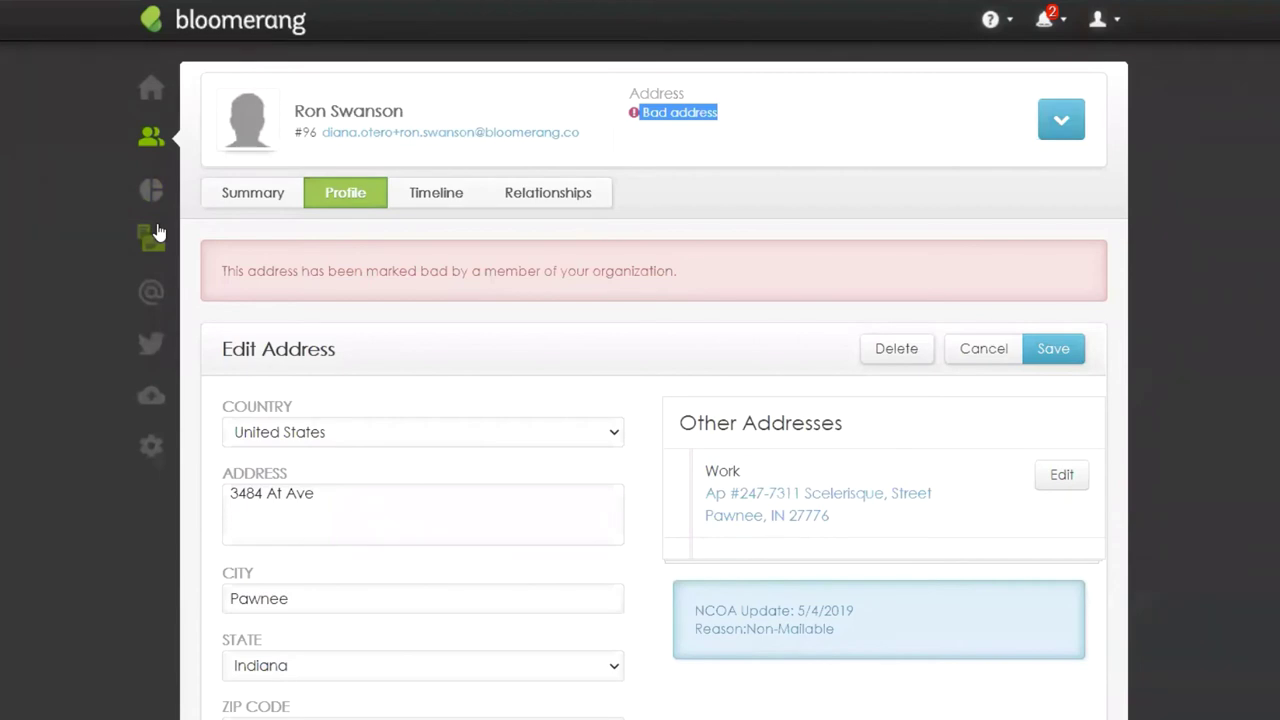
Step: Search the reports list for 'ncoa' and open the NCOA Updates report
{"action": "mouse_move", "coordinate": [151, 189]}
{"action": "left_click", "coordinate": [257, 214]}
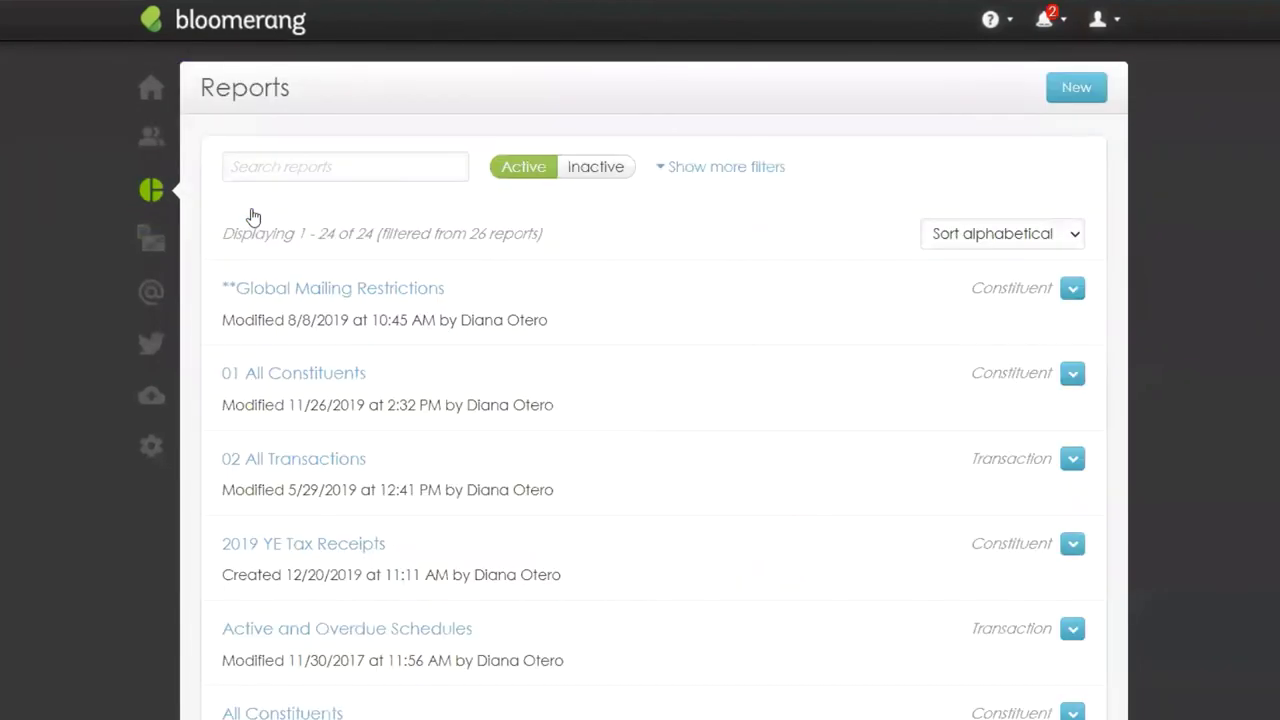
{"action": "left_click", "coordinate": [288, 164]}
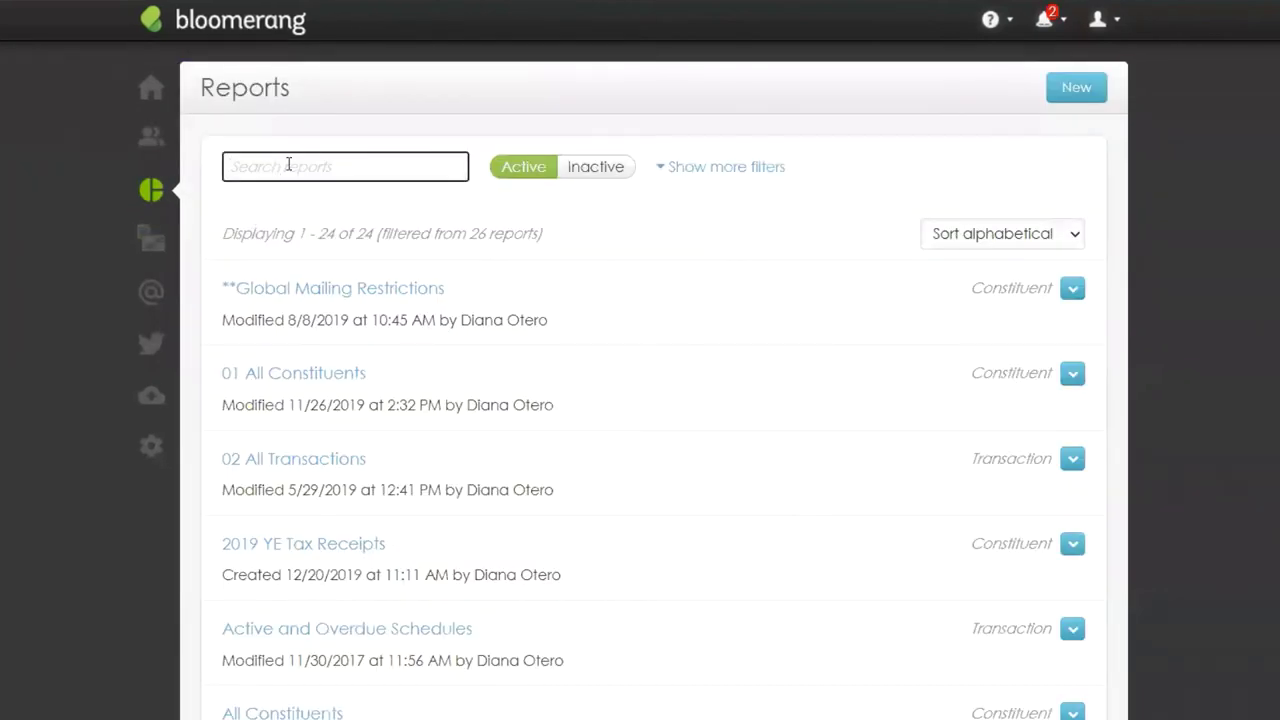
{"action": "type", "text": "ncoa"}
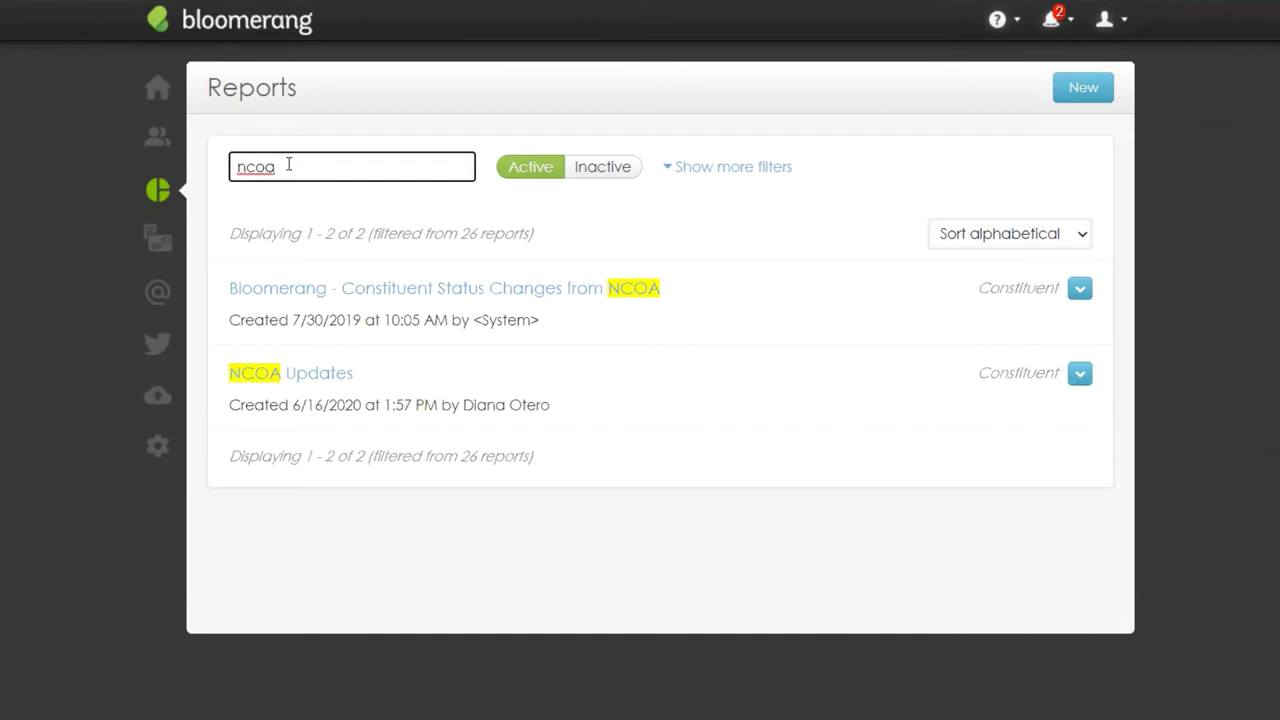
{"action": "left_click", "coordinate": [306, 385]}
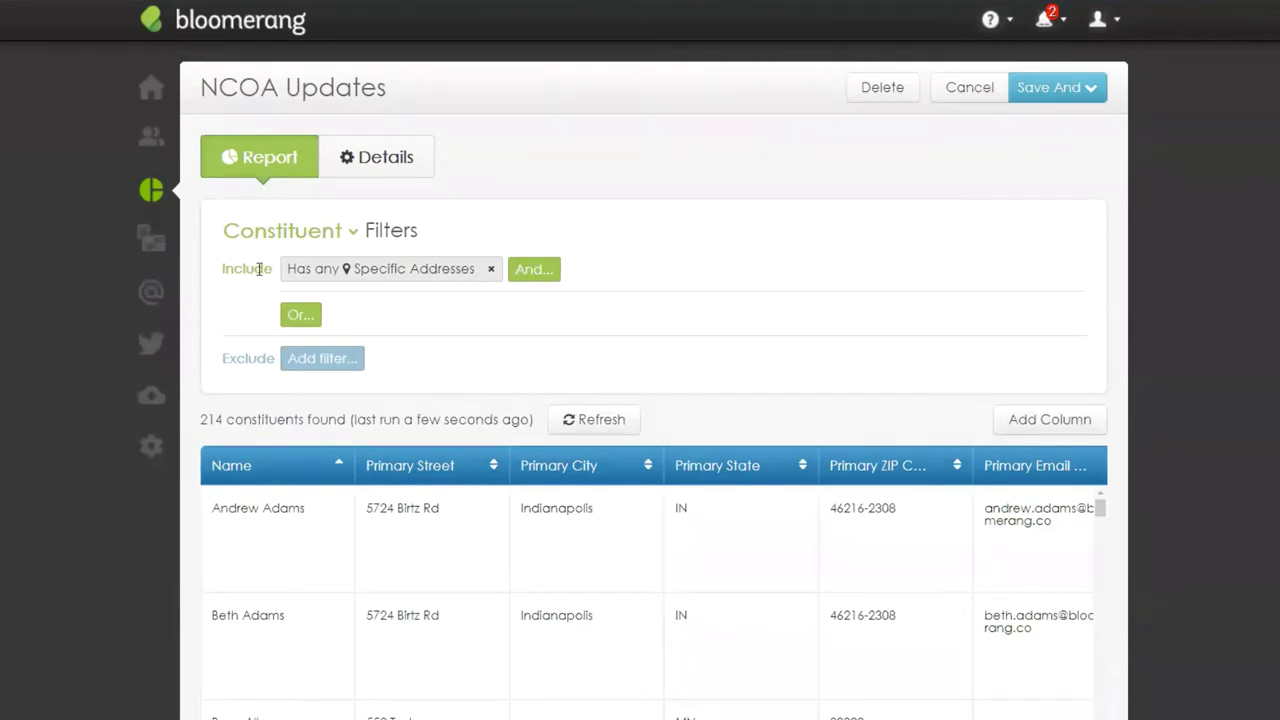
Step: Open the Has any Specific Addresses filter showing Note contains 'NCOA', and view the Primary Note column
{"action": "left_click", "coordinate": [455, 278]}
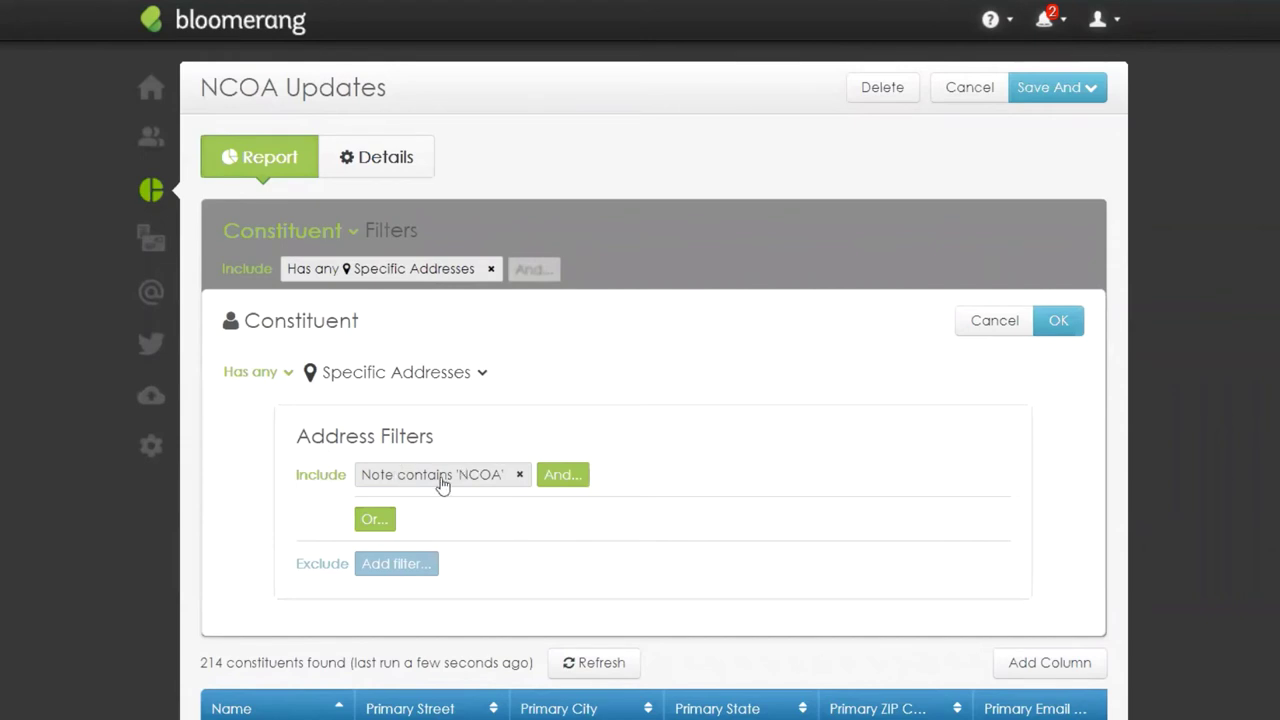
{"action": "left_click_drag", "start_coordinate": [434, 440], "coordinate": [297, 444]}
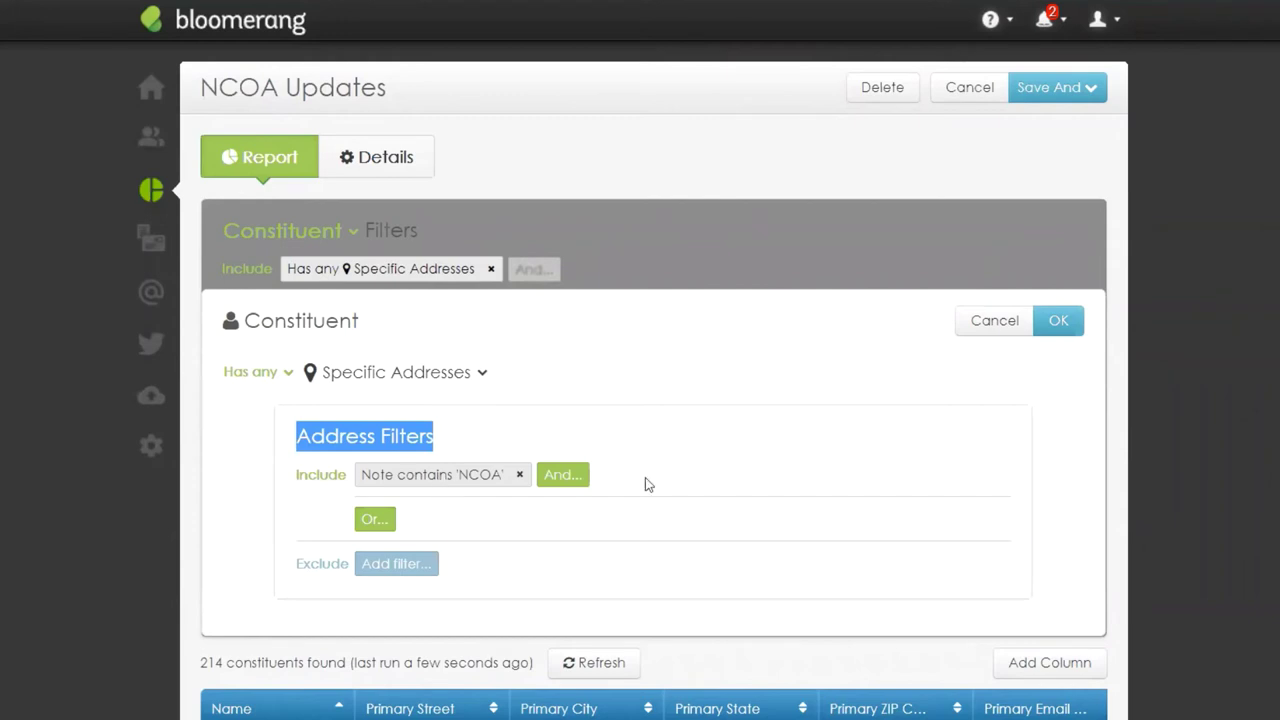
{"action": "left_click", "coordinate": [1128, 483]}
{"action": "scroll", "coordinate": [1232, 511], "scroll_direction": "down", "scroll_amount": 6}
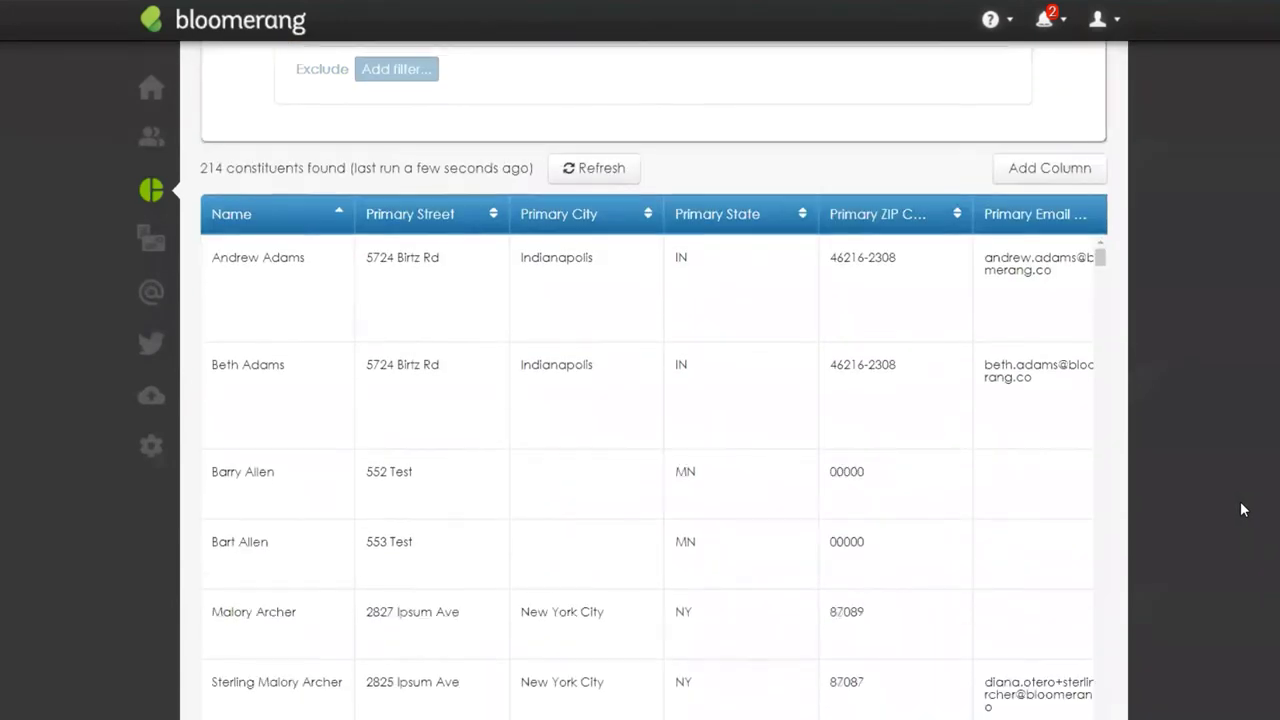
{"action": "scroll", "coordinate": [1091, 621], "scroll_direction": "right", "scroll_amount": 4}
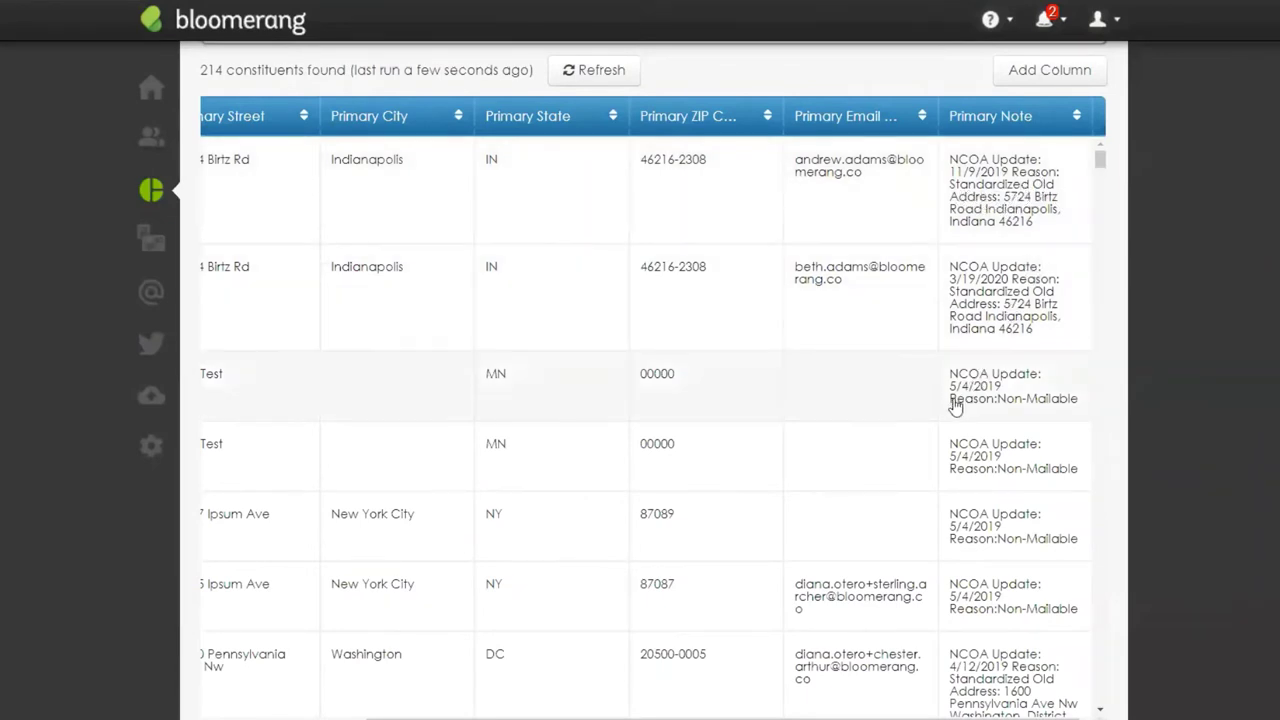
{"action": "scroll", "coordinate": [1020, 443], "scroll_direction": "down", "scroll_amount": 1}
{"action": "scroll", "coordinate": [1020, 443], "scroll_direction": "down", "scroll_amount": 5}
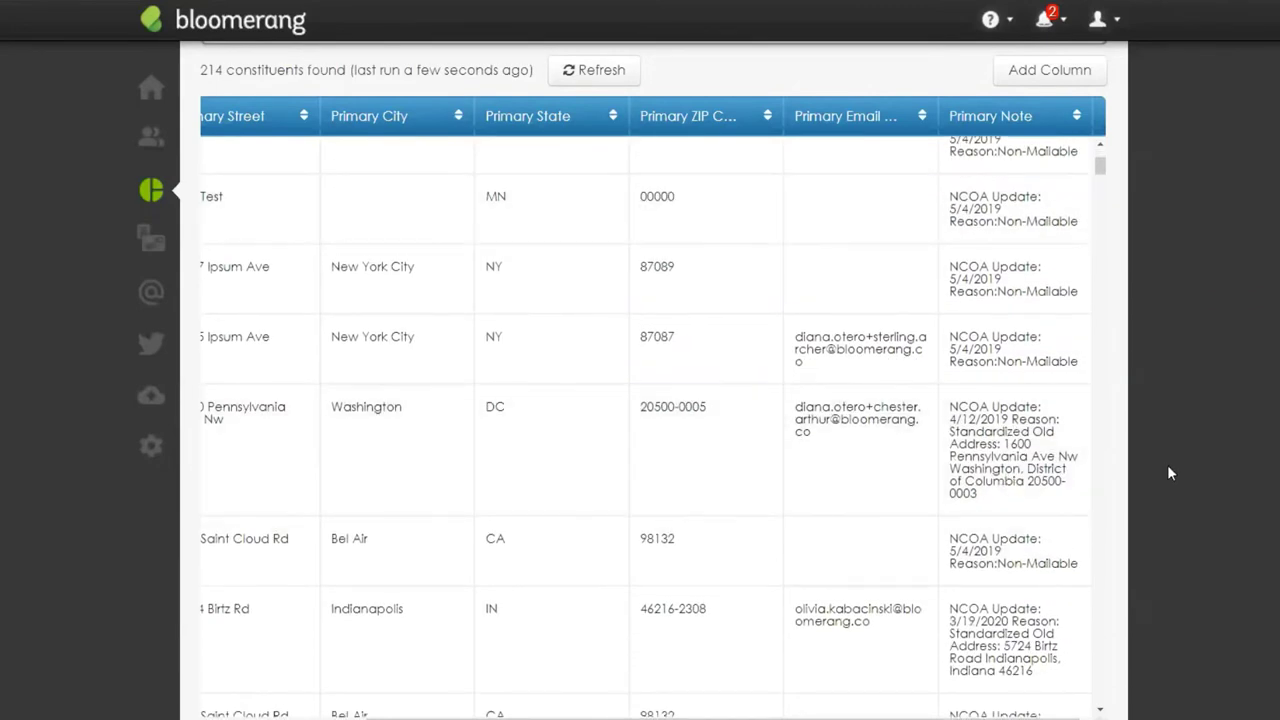
{"action": "scroll", "coordinate": [1167, 464], "scroll_direction": "up", "scroll_amount": 5}
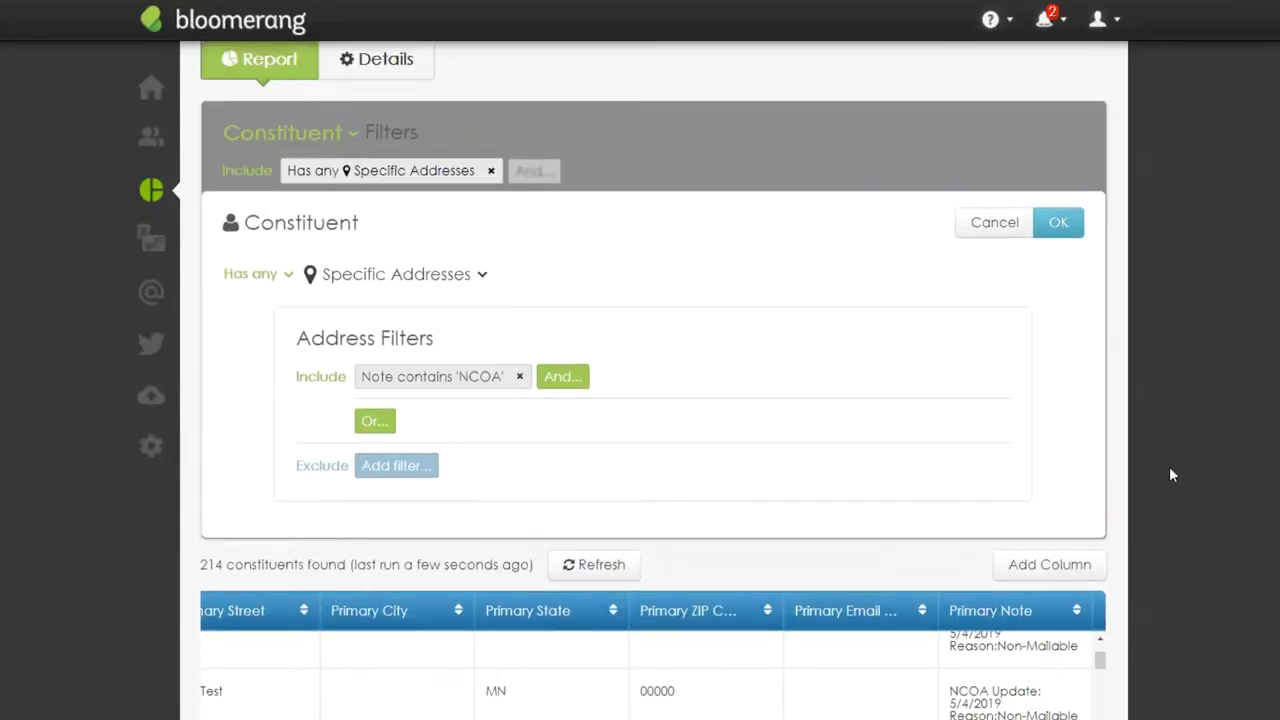
Step: Change the note condition from 'NCOA' to 'Move' and apply it, leaving 6 constituents
{"action": "left_click", "coordinate": [415, 388]}
{"action": "double_click", "coordinate": [383, 276]}
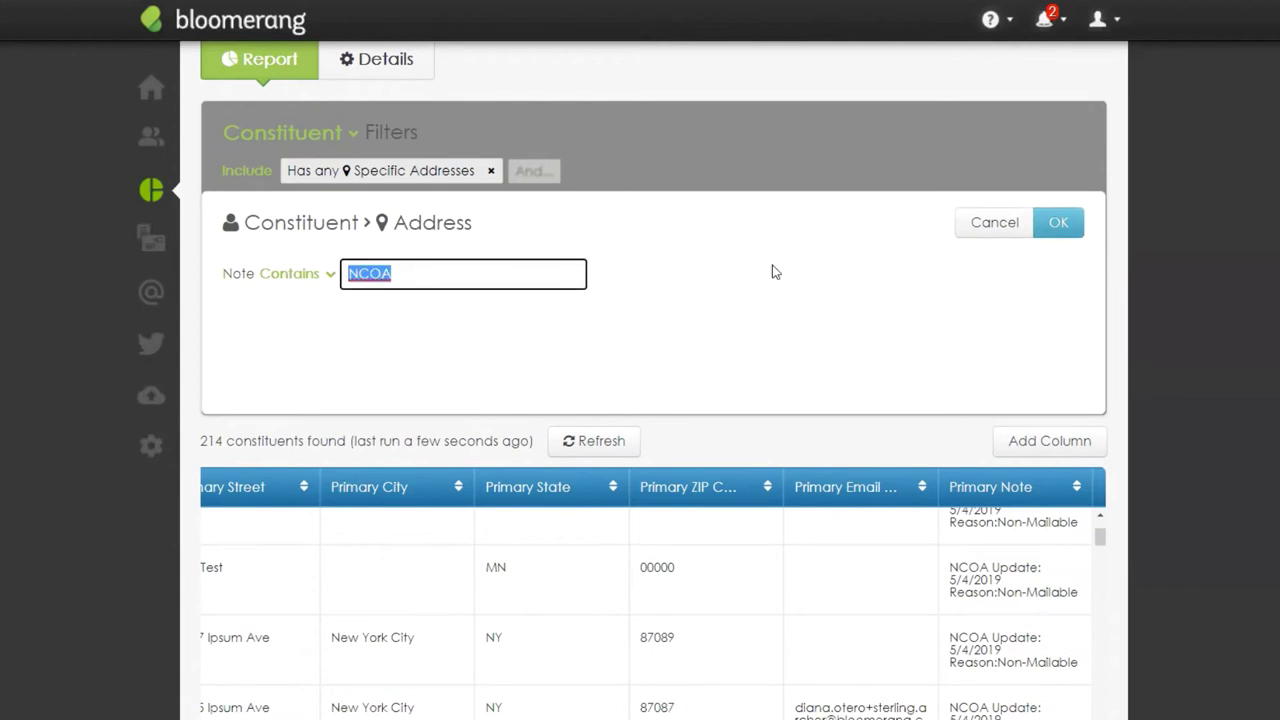
{"action": "type", "text": "Move"}
{"action": "left_click", "coordinate": [1066, 228]}
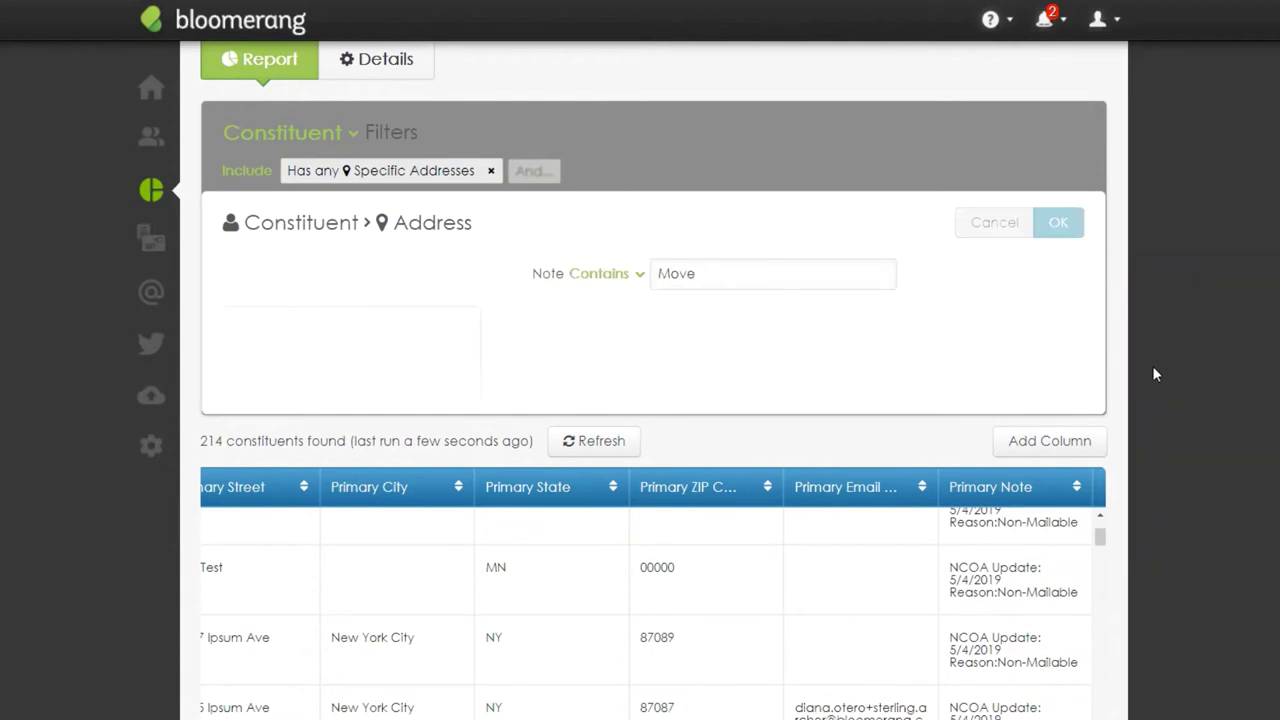
{"action": "left_click", "coordinate": [1074, 226]}
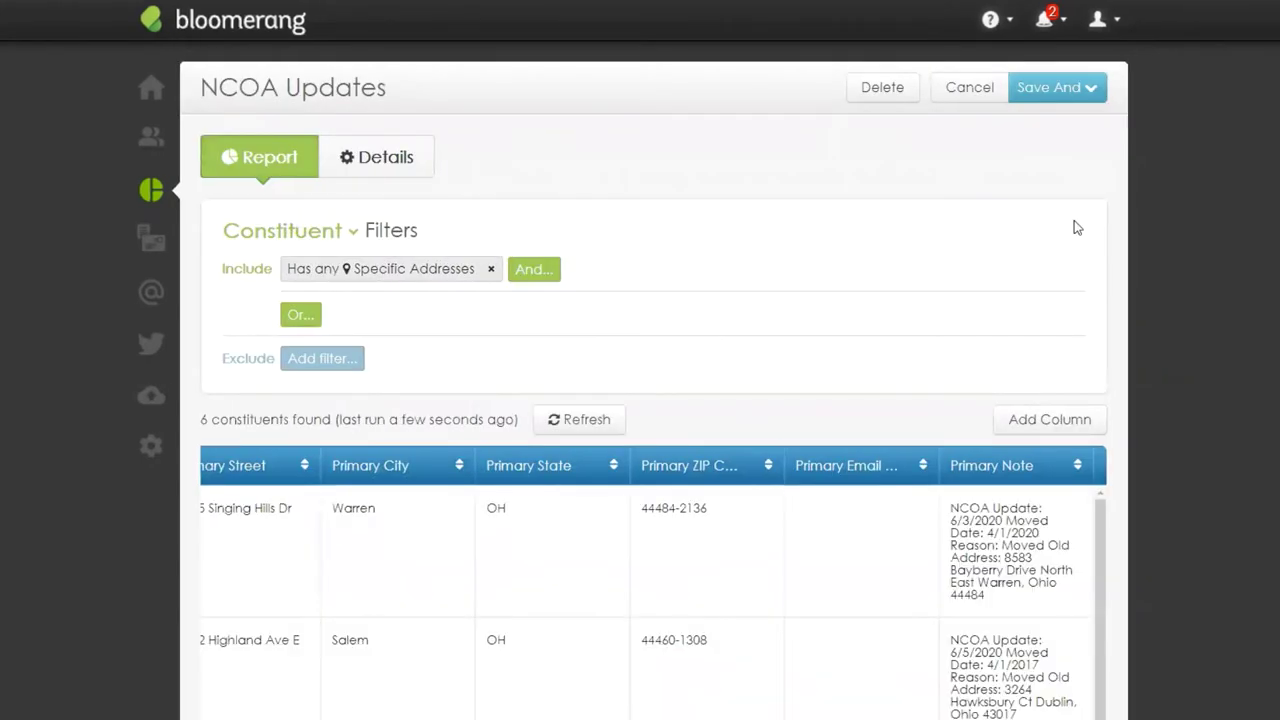
{"action": "scroll", "coordinate": [1149, 422], "scroll_direction": "down", "scroll_amount": 4}
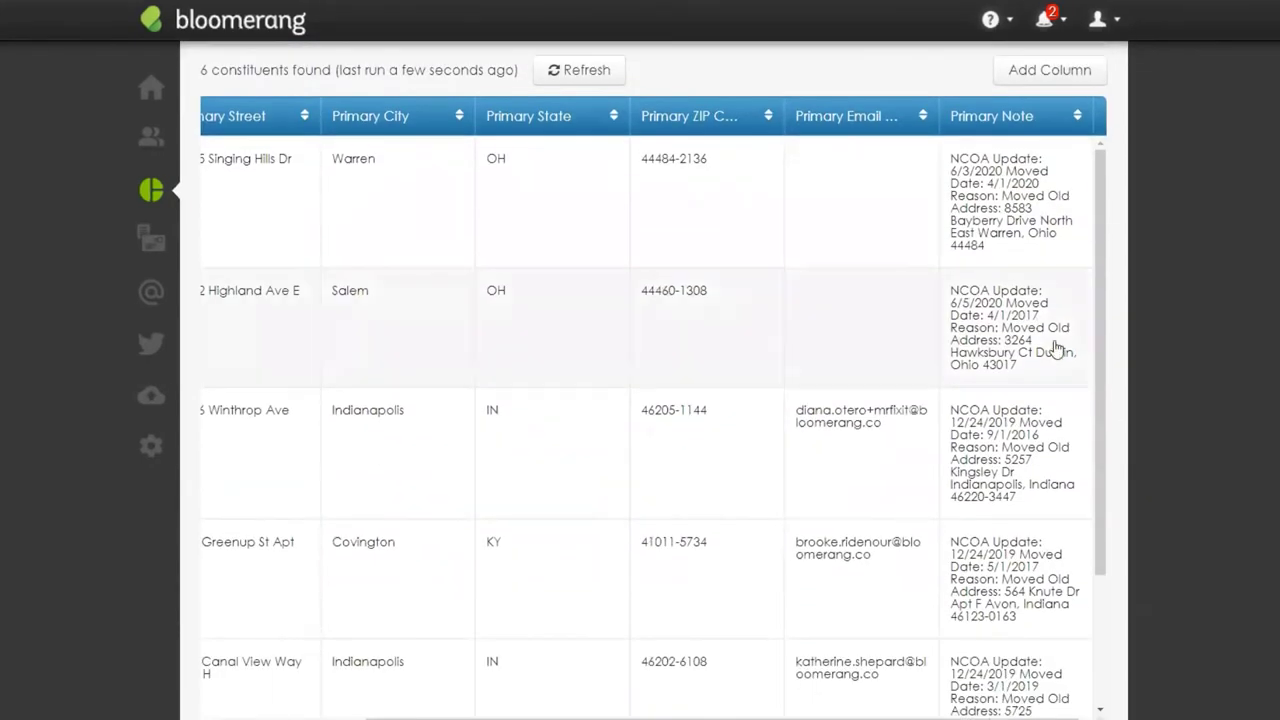
{"action": "scroll", "coordinate": [1055, 350], "scroll_direction": "down", "scroll_amount": 3}
{"action": "scroll", "coordinate": [1040, 578], "scroll_direction": "up", "scroll_amount": 3}
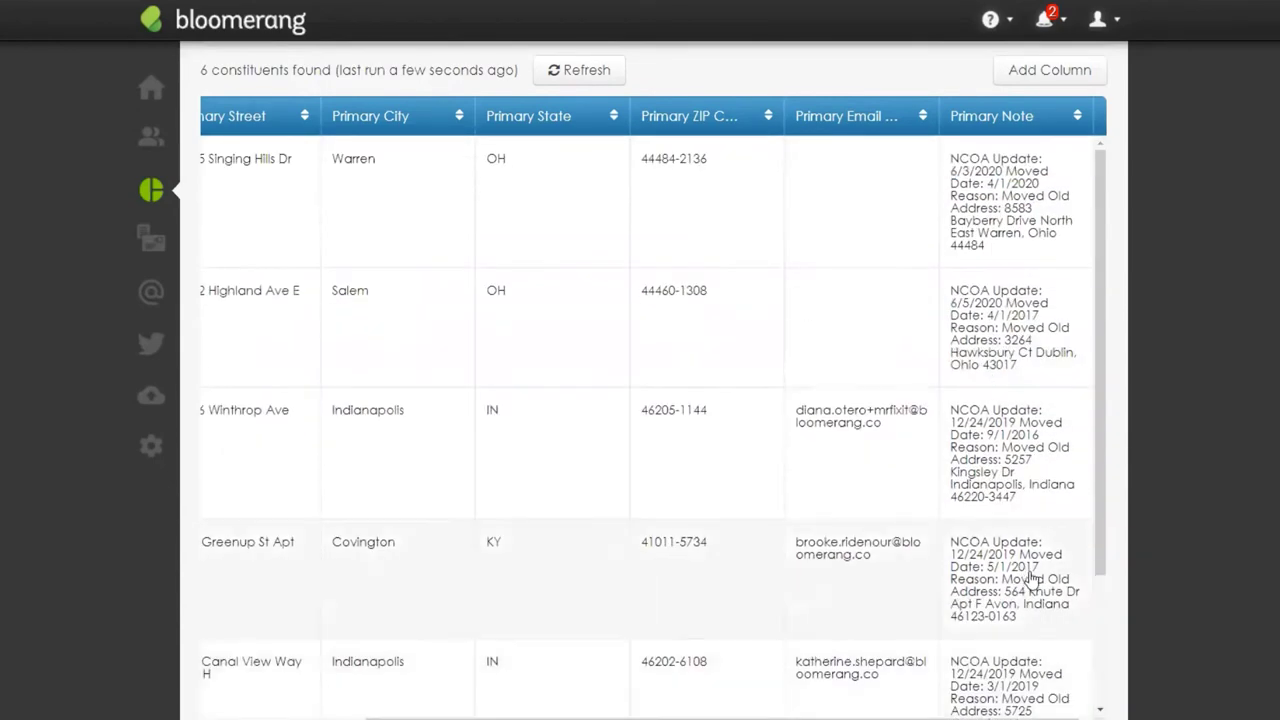
{"action": "scroll", "coordinate": [1032, 580], "scroll_direction": "up", "scroll_amount": 5}
Step: Replace 'Move' with 'Non-Mailable' in the address note condition and apply the filter
{"action": "left_click", "coordinate": [374, 172]}
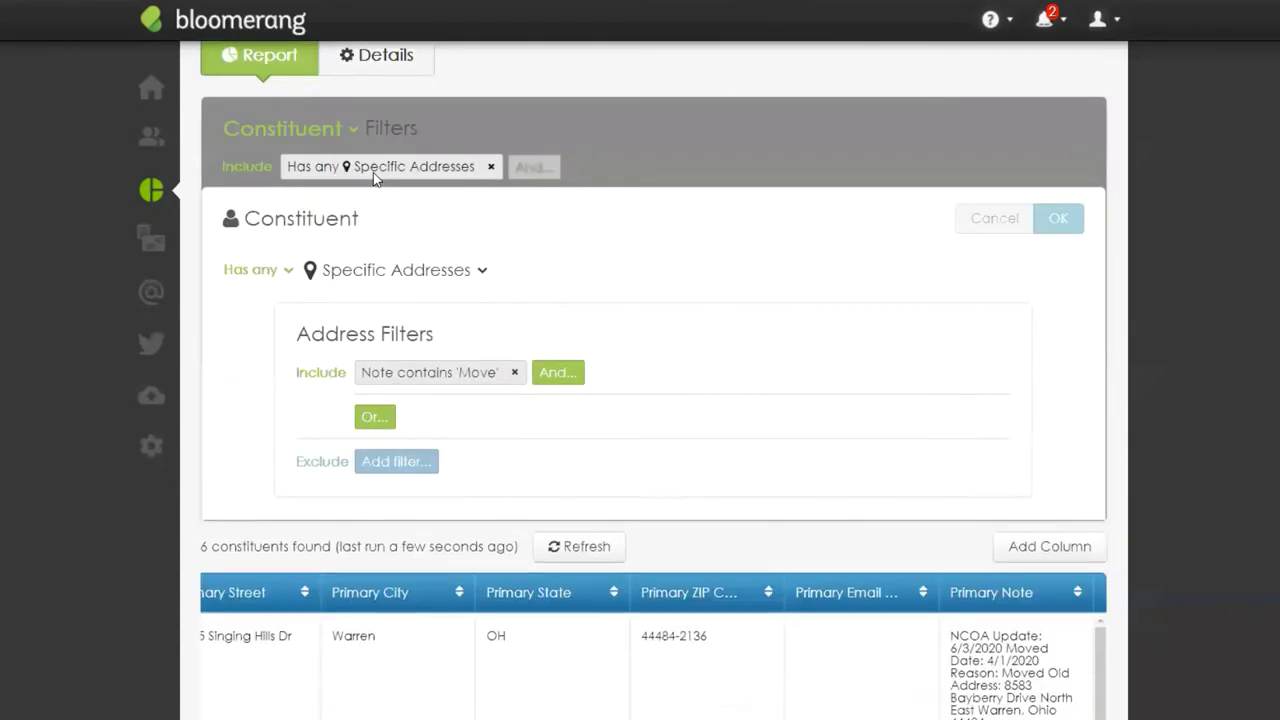
{"action": "left_click", "coordinate": [442, 377]}
{"action": "double_click", "coordinate": [384, 269]}
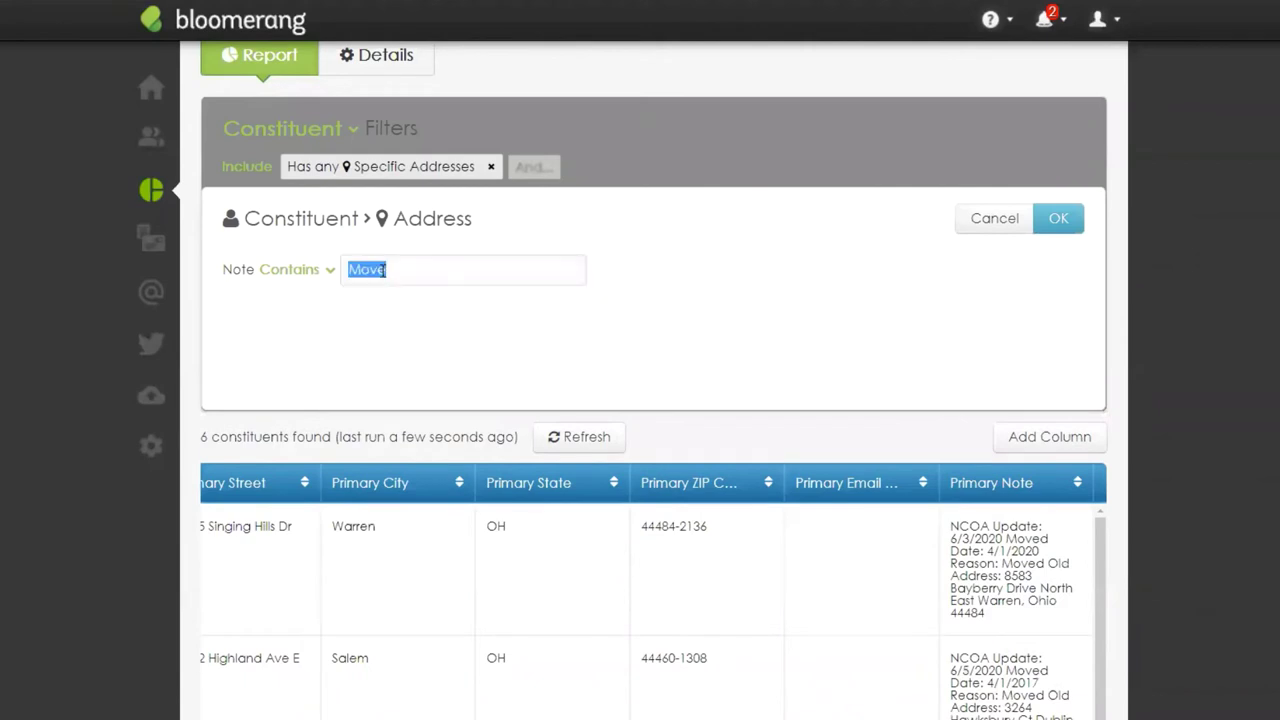
{"action": "type", "text": "Non-M"}
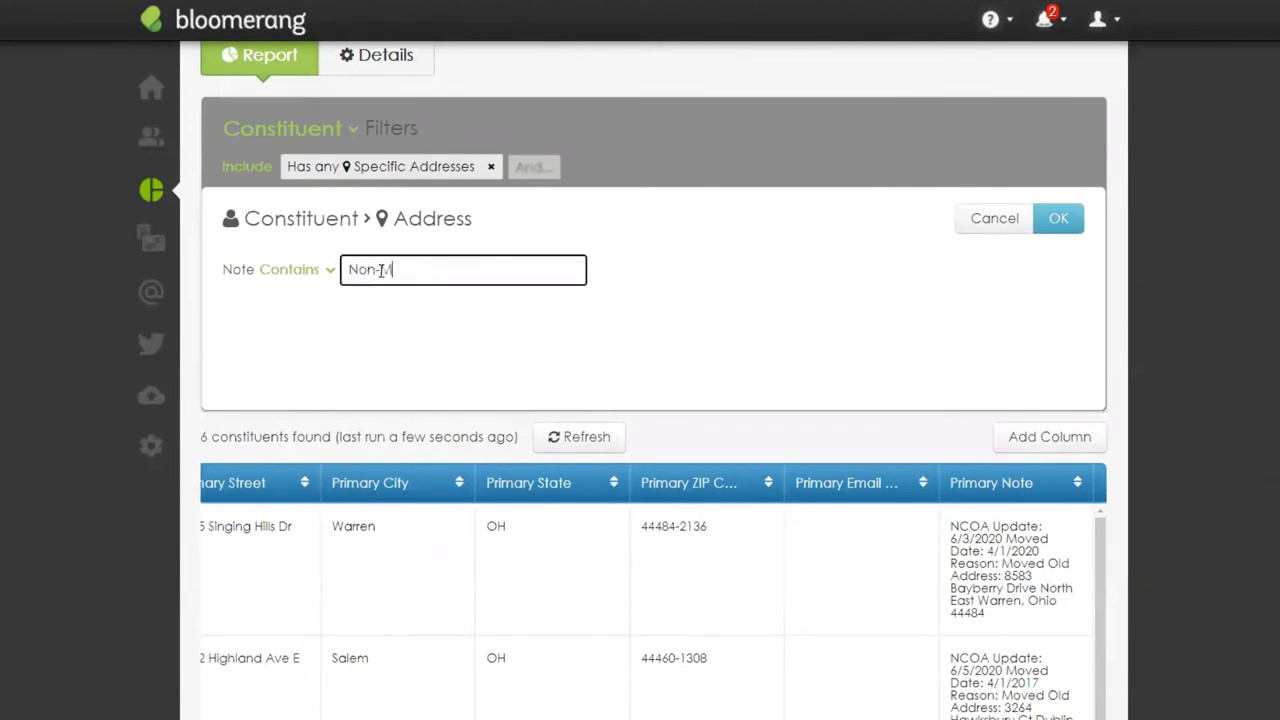
{"action": "type", "text": "ailable"}
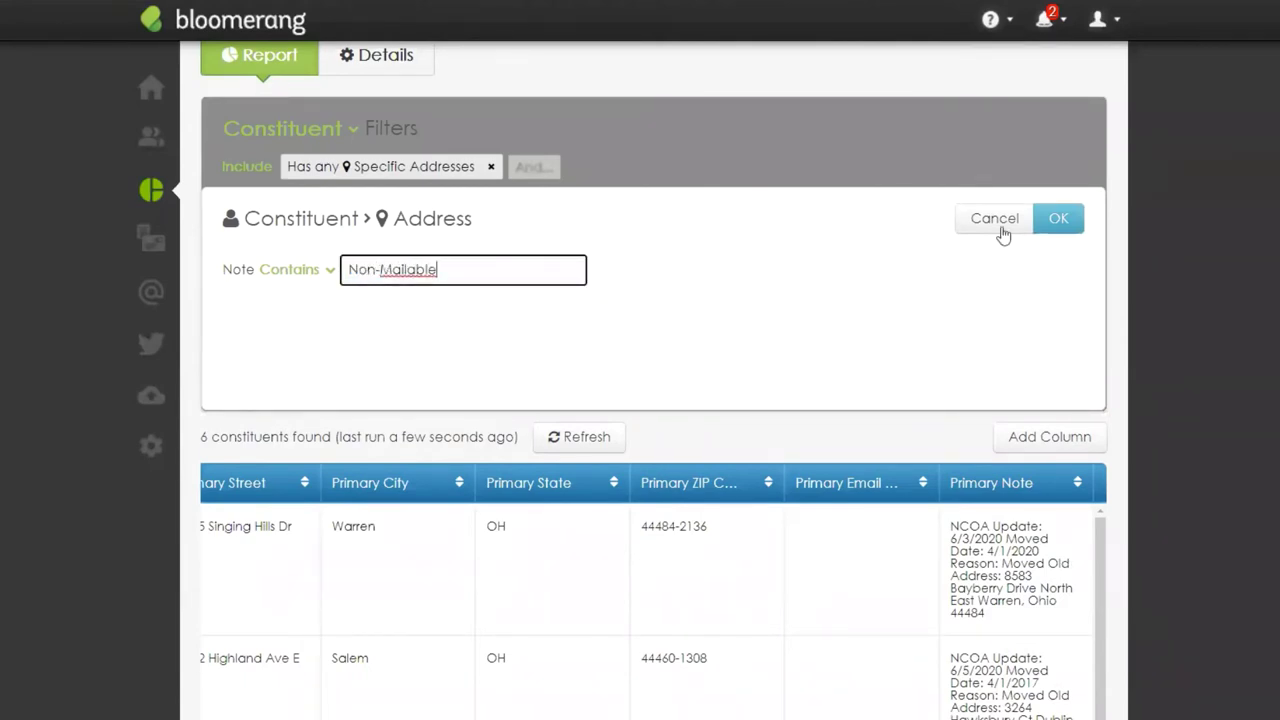
{"action": "left_click", "coordinate": [1062, 220]}
{"action": "left_click", "coordinate": [1068, 221]}
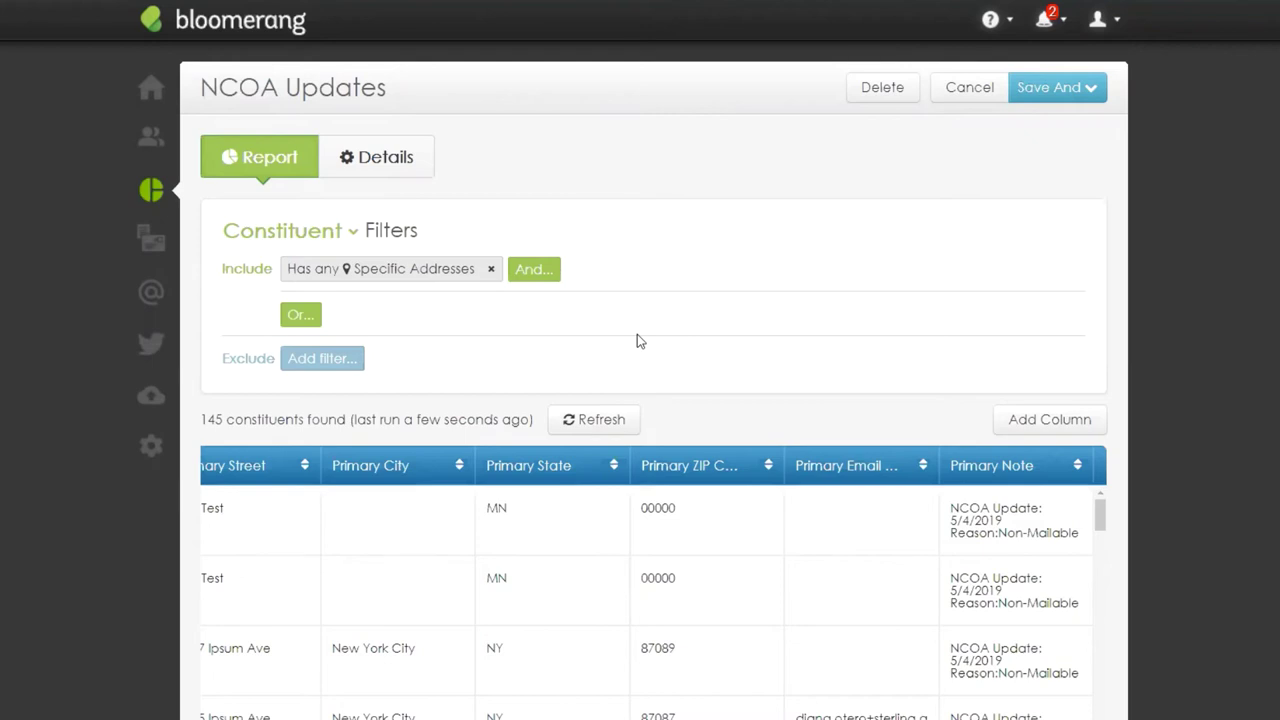
{"action": "left_click_drag", "start_coordinate": [201, 425], "coordinate": [223, 421]}
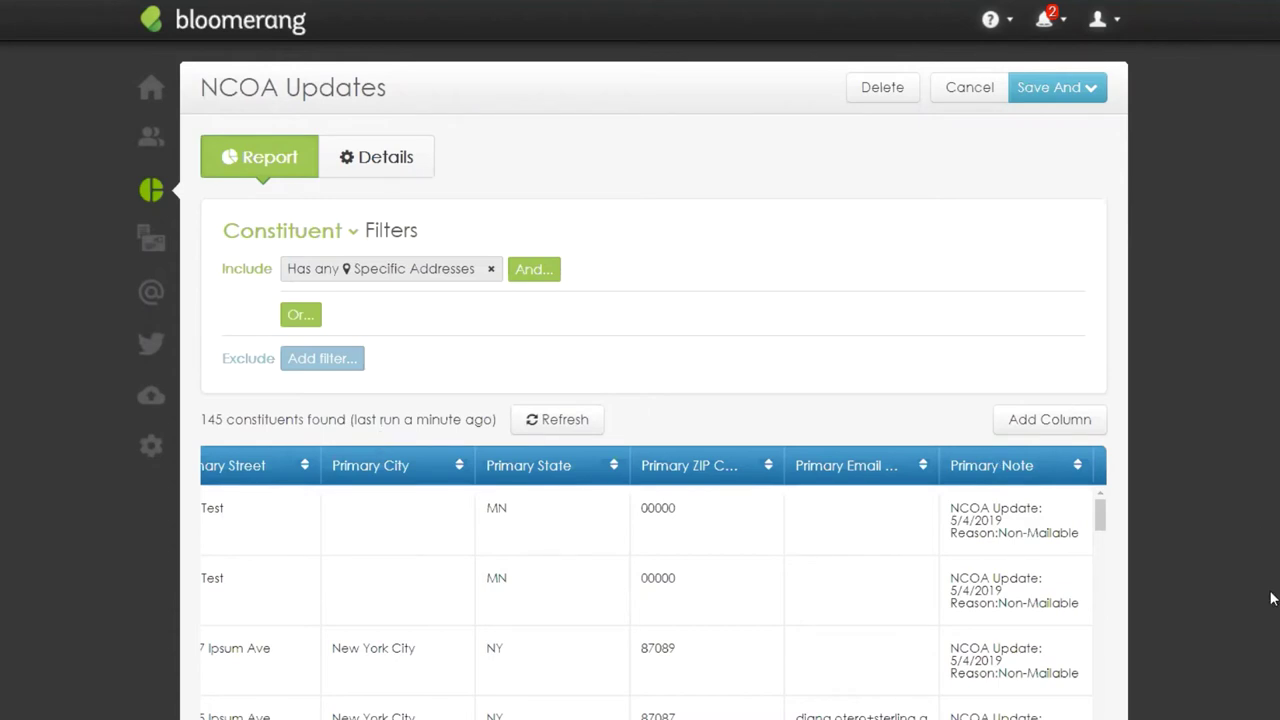
{"action": "scroll", "coordinate": [1262, 572], "scroll_direction": "down", "scroll_amount": 4}
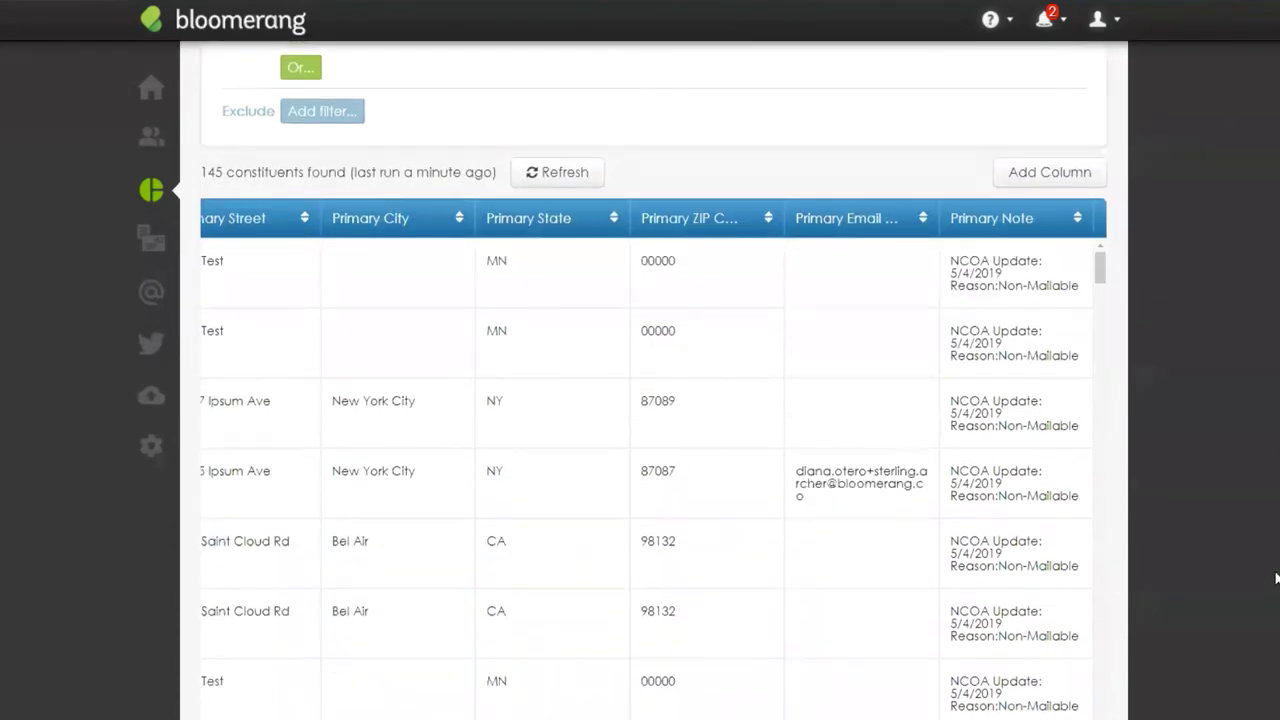
{"action": "scroll", "coordinate": [654, 408], "scroll_direction": "left", "scroll_amount": 4}
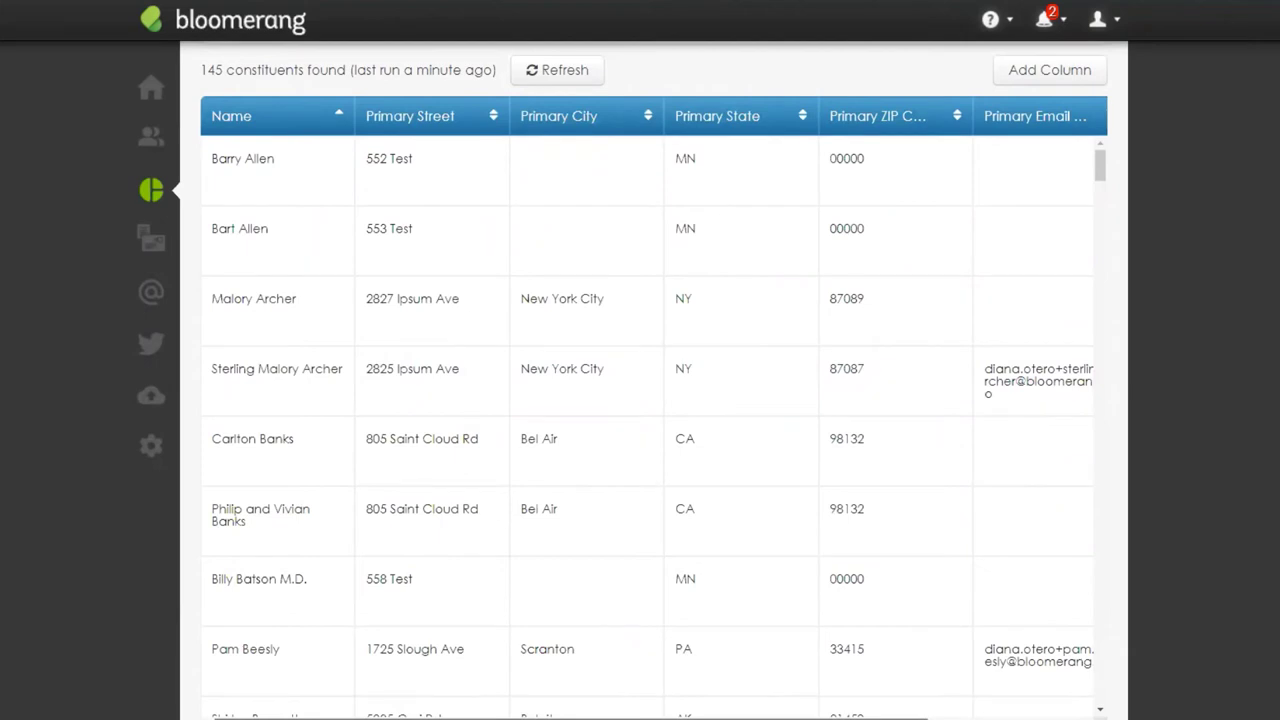
{"action": "scroll", "coordinate": [653, 408], "scroll_direction": "right", "scroll_amount": 4}
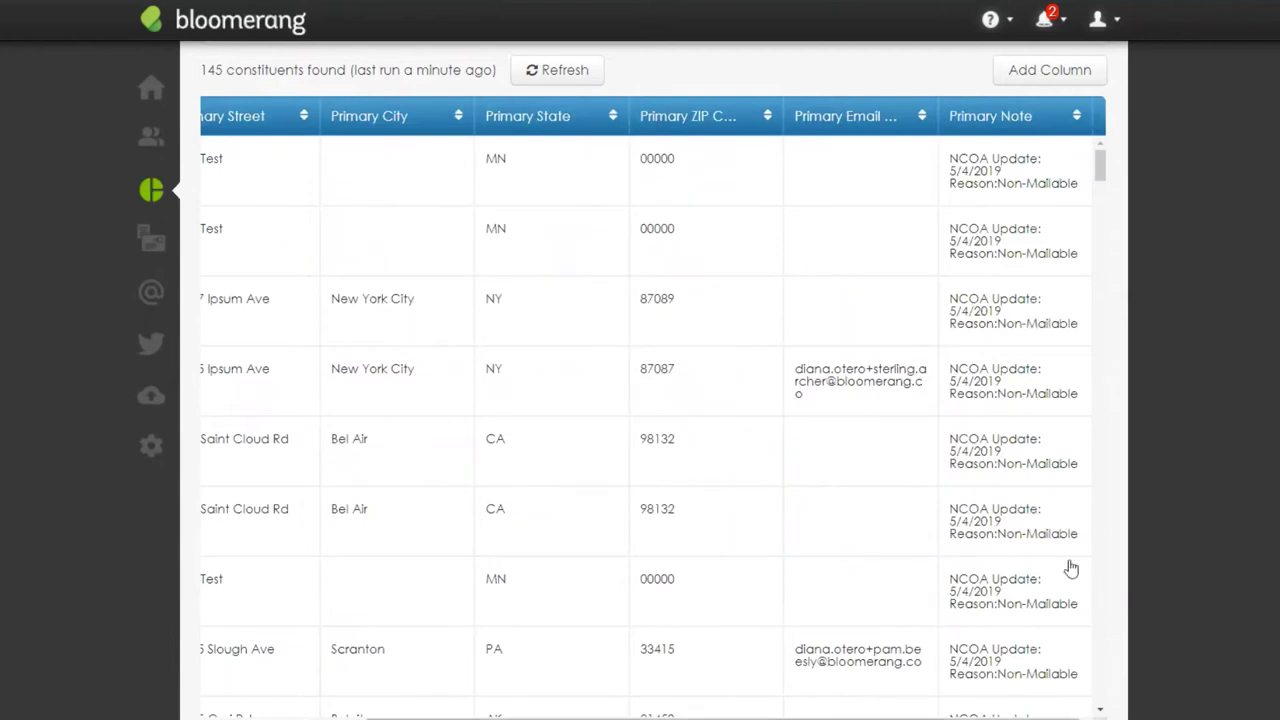
{"action": "scroll", "coordinate": [1197, 369], "scroll_direction": "up", "scroll_amount": 4}
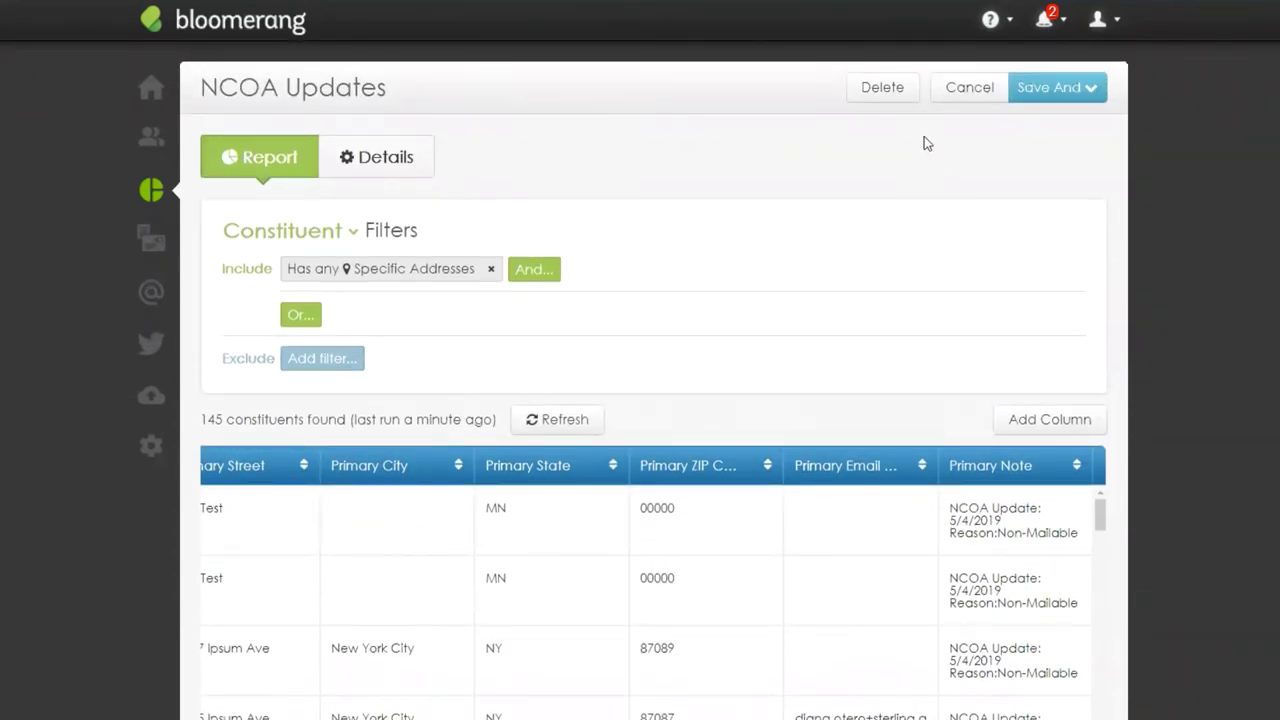
Step: Start leaving the report, then stay on it and highlight the Filters heading
{"action": "left_click", "coordinate": [966, 87]}
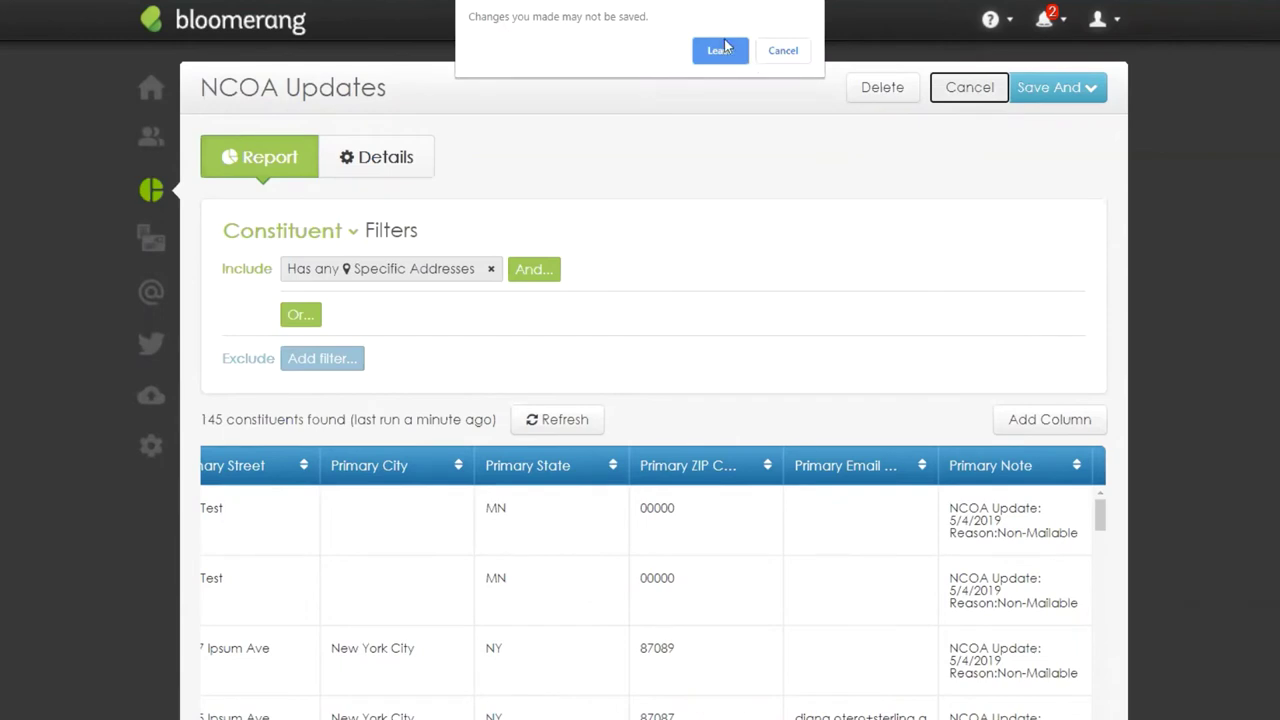
{"action": "left_click", "coordinate": [794, 53]}
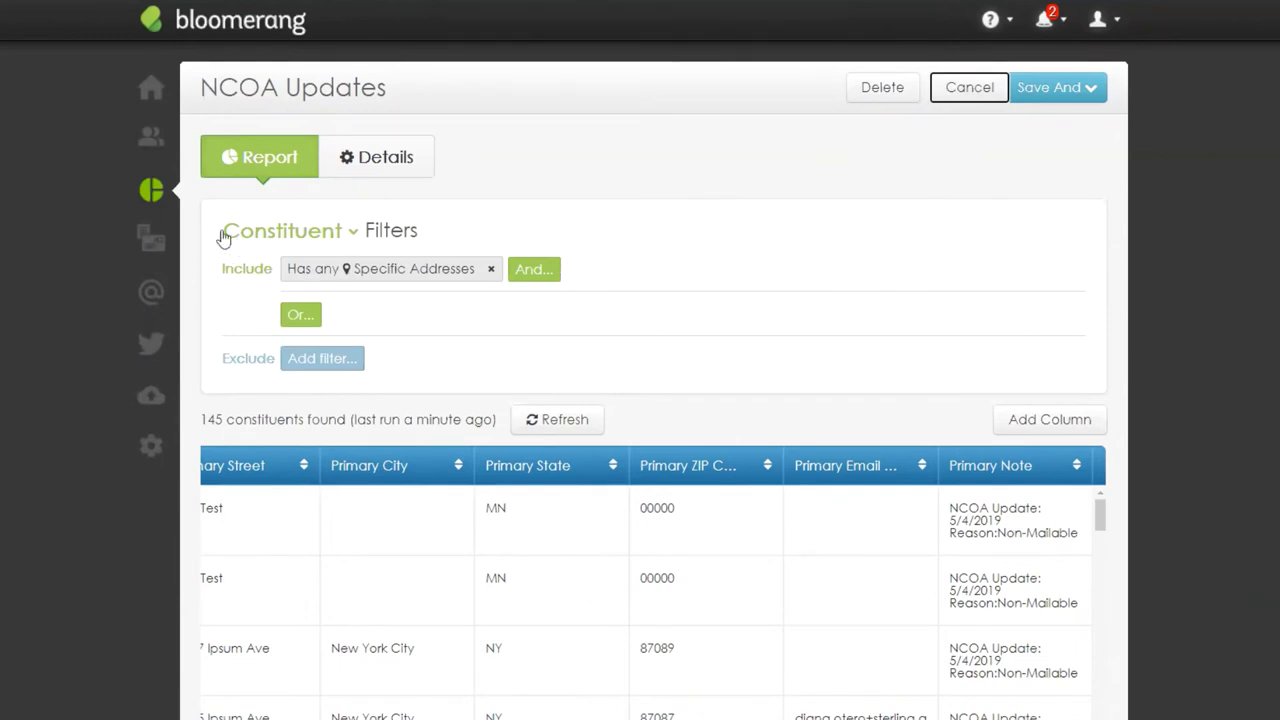
{"action": "left_click_drag", "start_coordinate": [361, 232], "coordinate": [424, 231]}
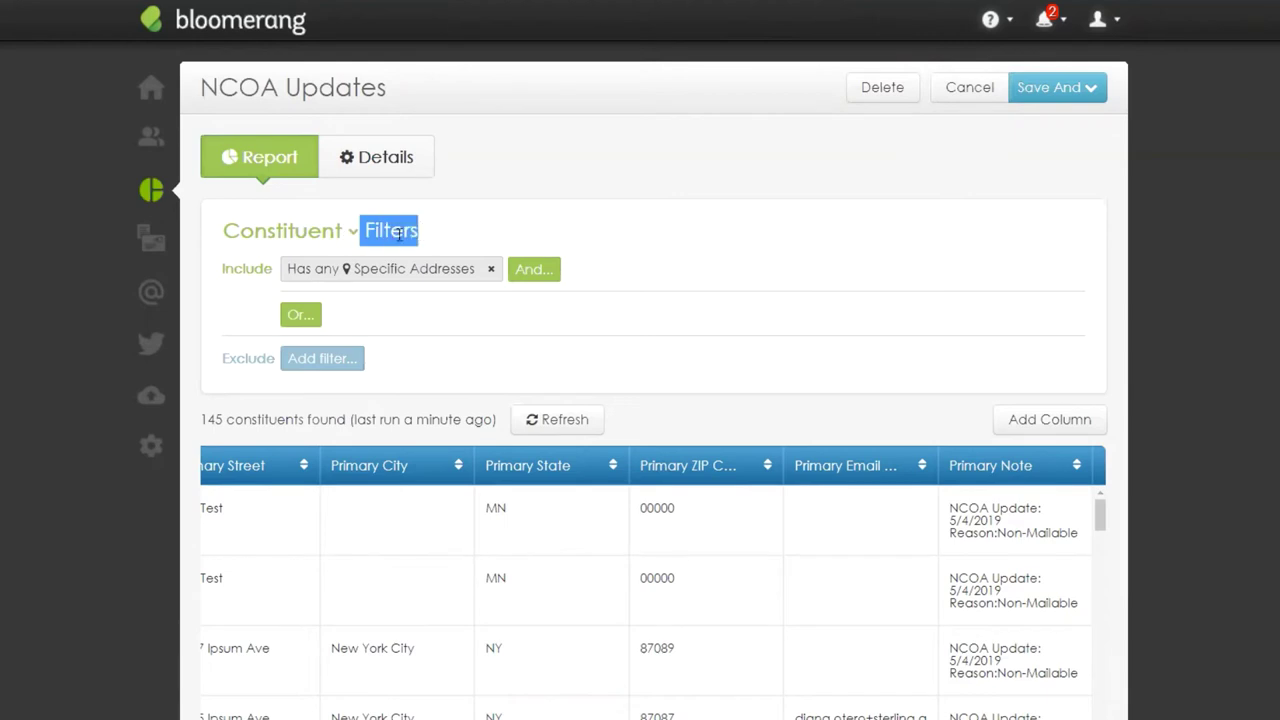
{"action": "left_click", "coordinate": [465, 246]}
Step: Review the Note contains 'Non-Mailable' condition unchanged, then leave the report without saving
{"action": "left_click", "coordinate": [378, 275]}
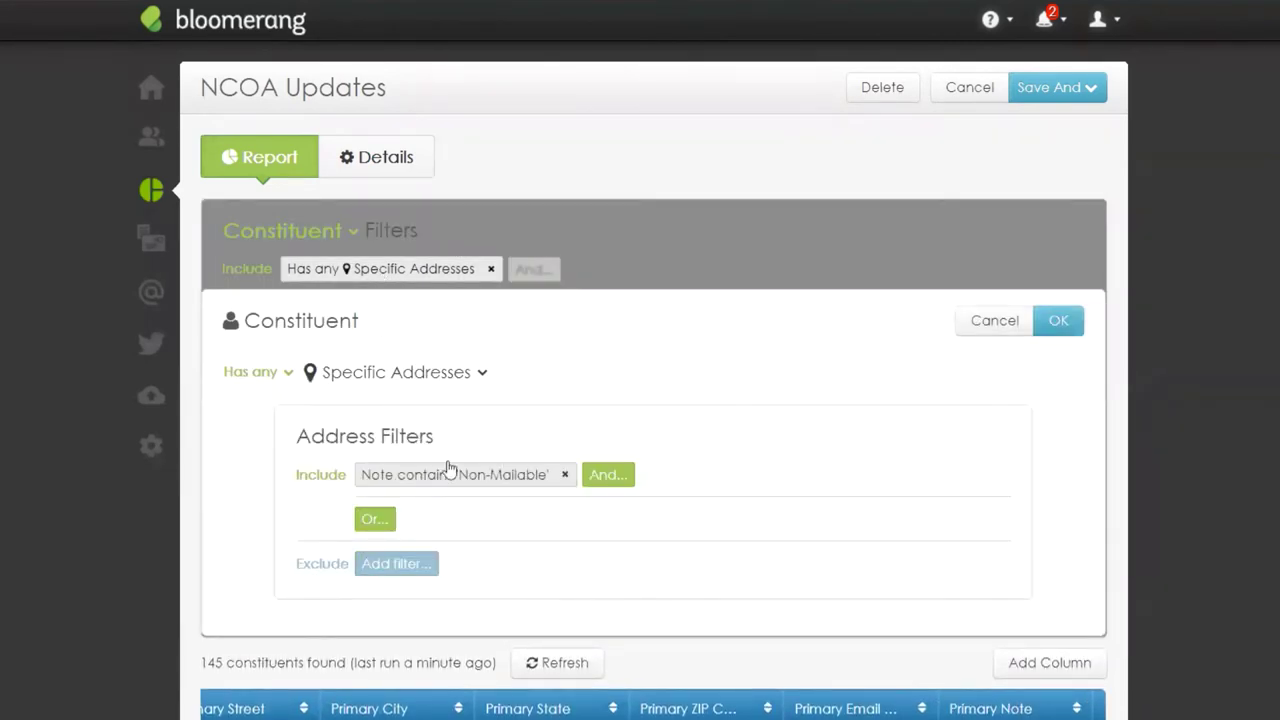
{"action": "left_click", "coordinate": [412, 477]}
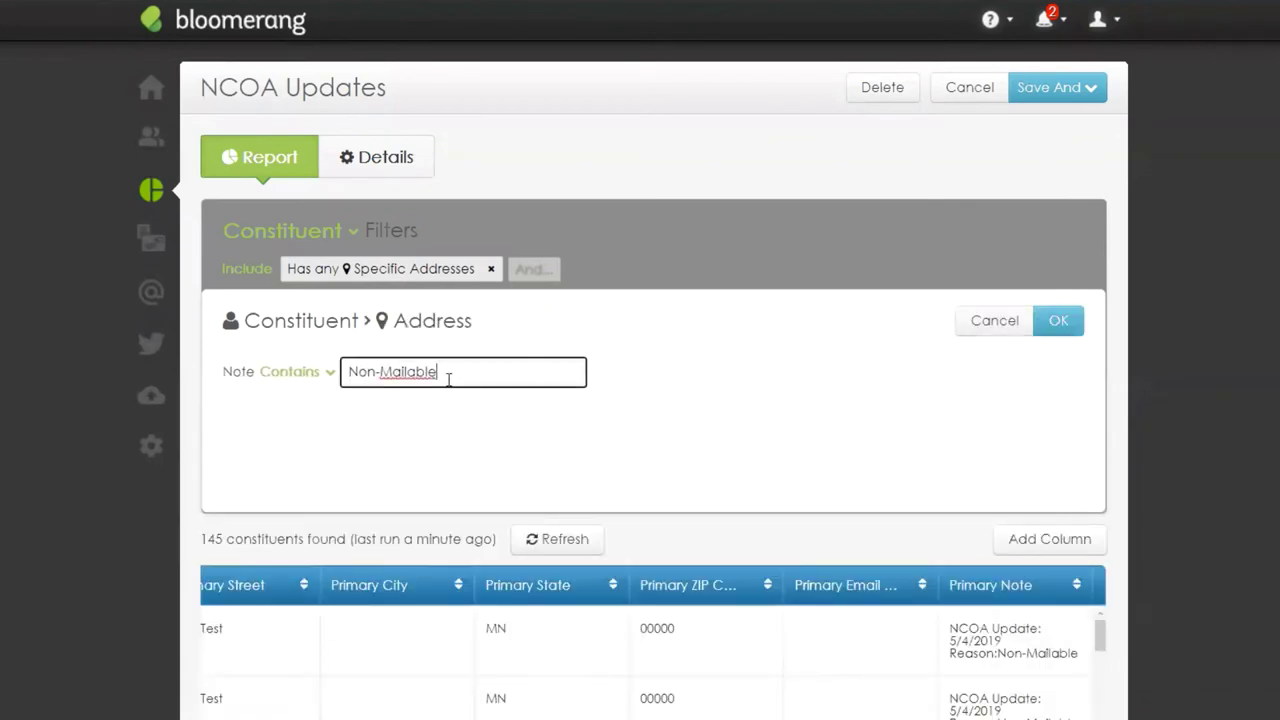
{"action": "left_click_drag", "start_coordinate": [449, 374], "coordinate": [351, 374]}
{"action": "left_click", "coordinate": [329, 378]}
{"action": "left_click", "coordinate": [480, 367]}
{"action": "left_click_drag", "start_coordinate": [480, 367], "coordinate": [329, 372]}
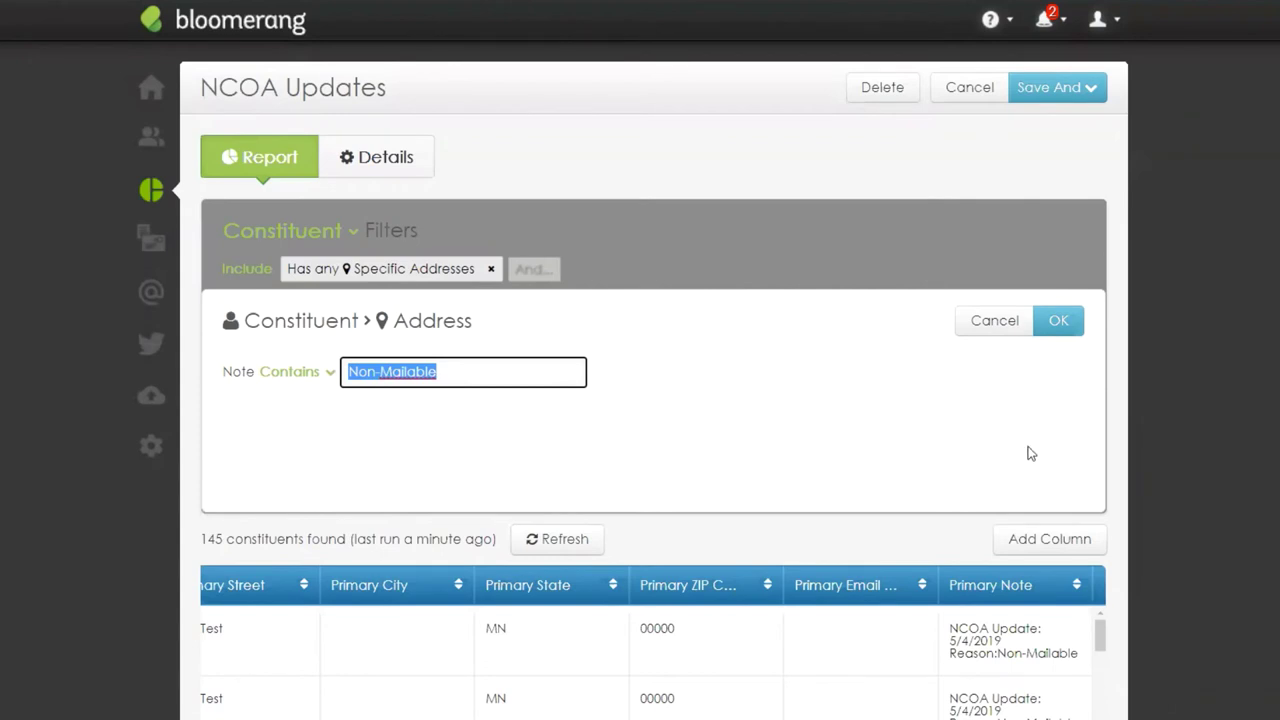
{"action": "left_click", "coordinate": [1001, 328]}
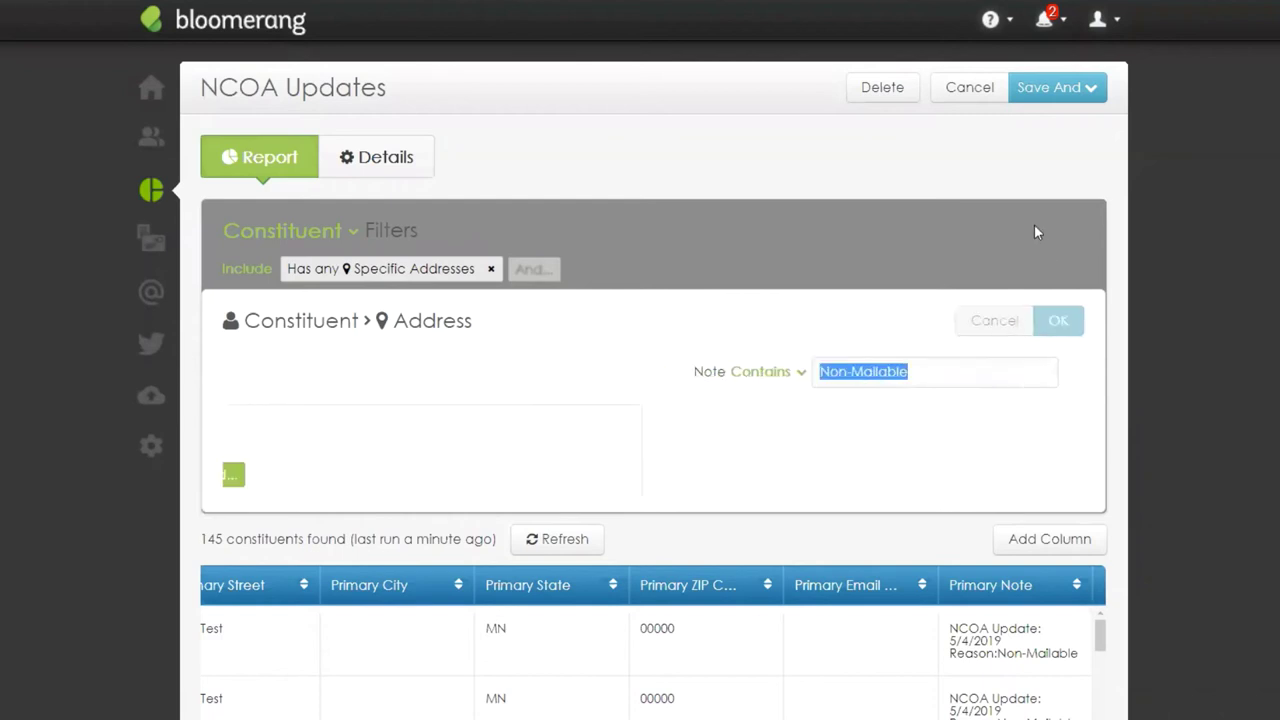
{"action": "left_click", "coordinate": [970, 95]}
{"action": "left_click", "coordinate": [729, 86]}
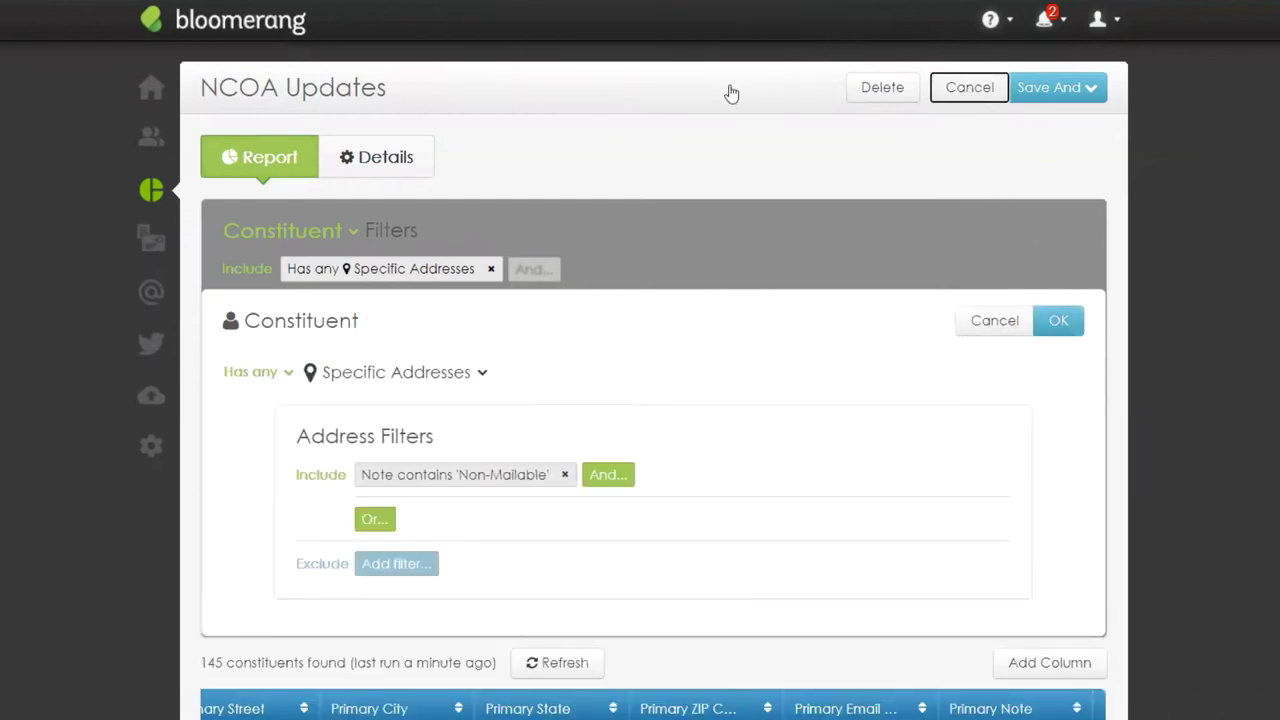
Step: Edit My Organization in View All Settings and scroll to the NCOA nightly-update section
{"action": "left_click", "coordinate": [151, 452]}
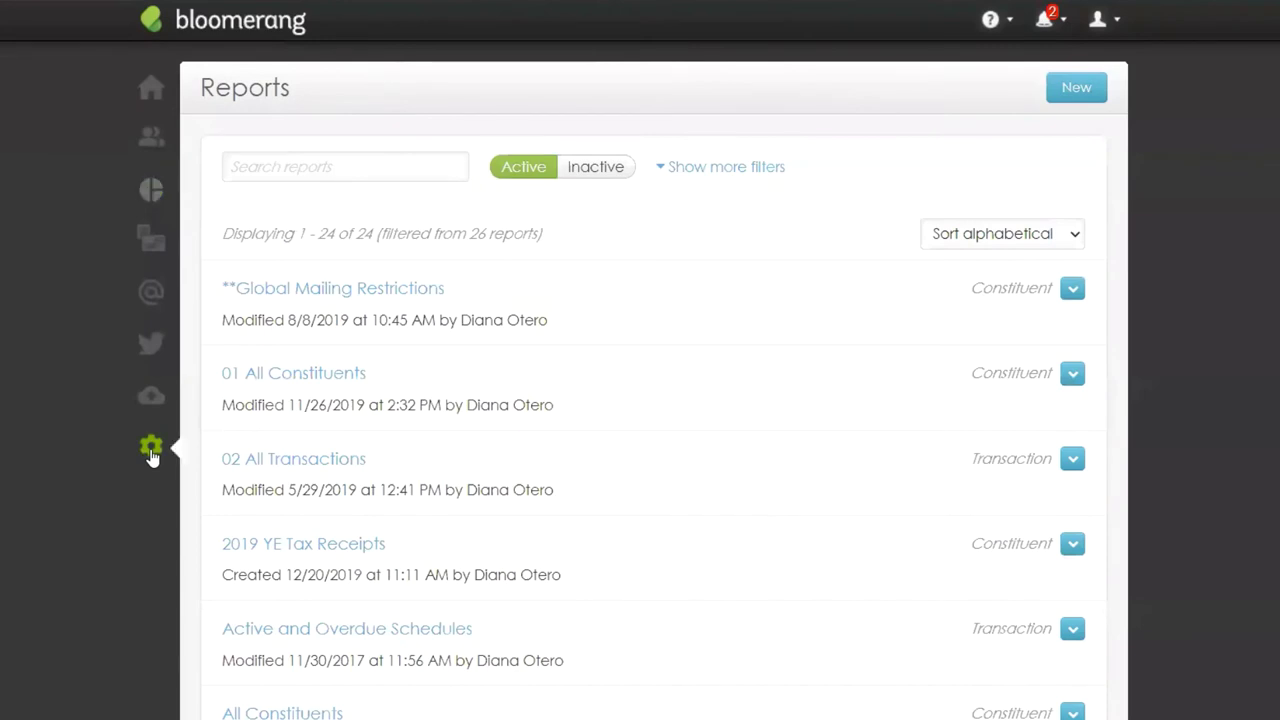
{"action": "left_click", "coordinate": [421, 570]}
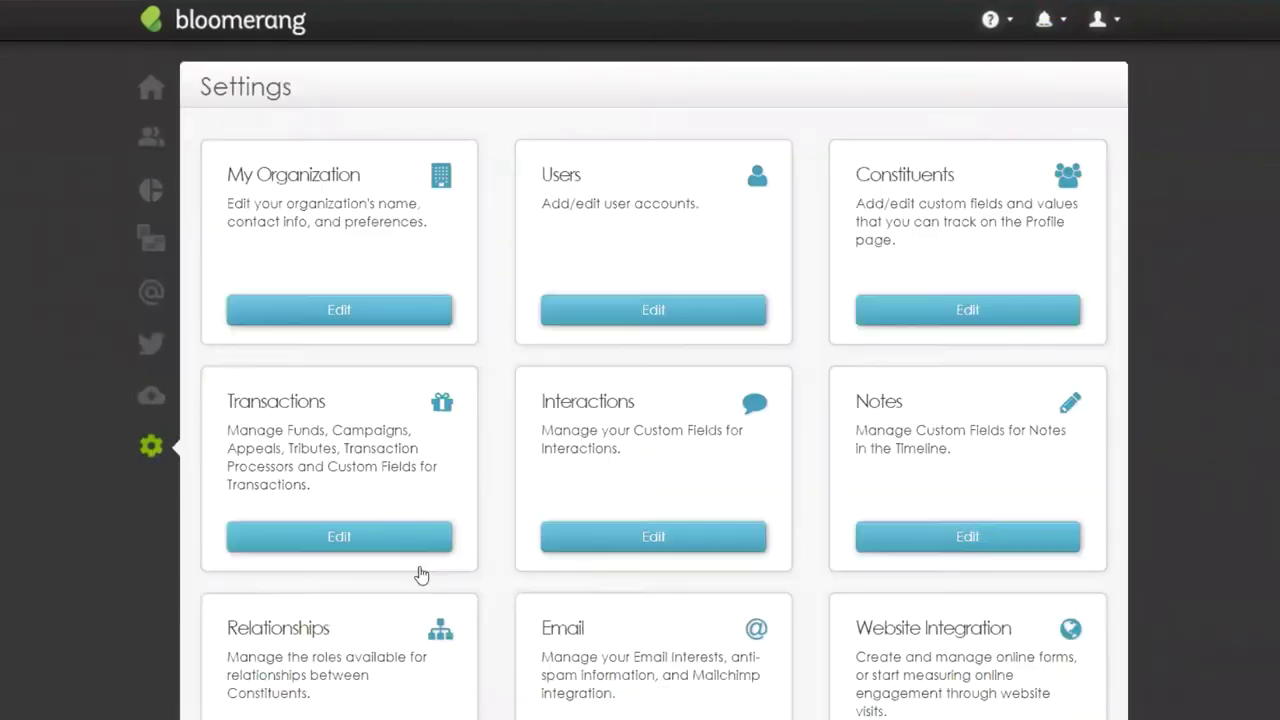
{"action": "left_click", "coordinate": [425, 316]}
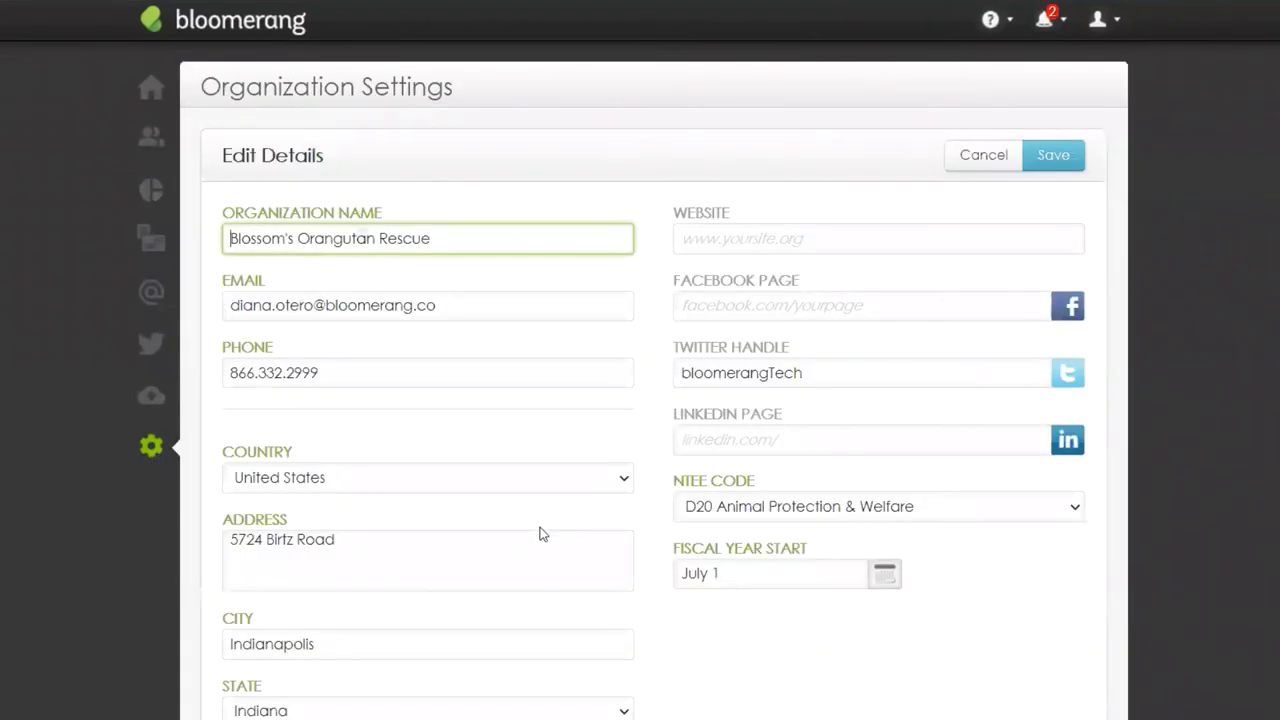
{"action": "scroll", "coordinate": [540, 525], "scroll_direction": "down", "scroll_amount": 4}
{"action": "scroll", "coordinate": [543, 517], "scroll_direction": "down", "scroll_amount": 5}
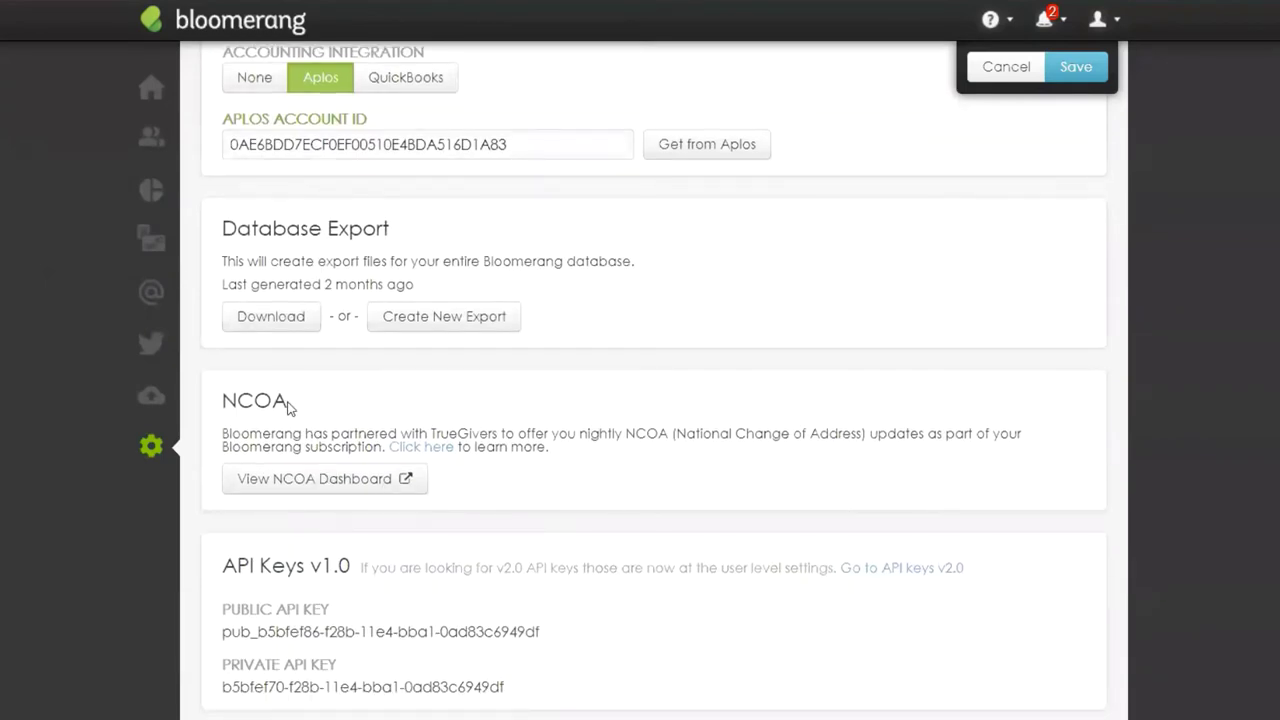
{"action": "left_click_drag", "start_coordinate": [288, 403], "coordinate": [209, 414]}
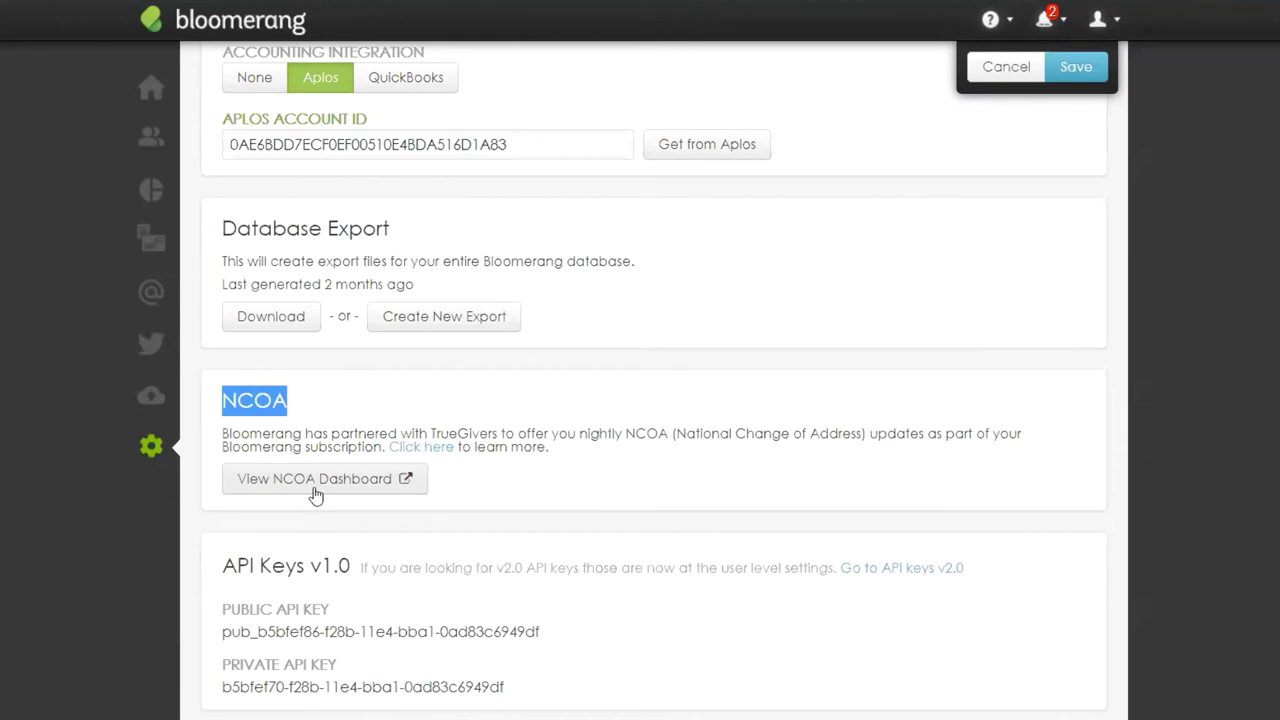
{"action": "scroll", "coordinate": [1118, 485], "scroll_direction": "up", "scroll_amount": 7}
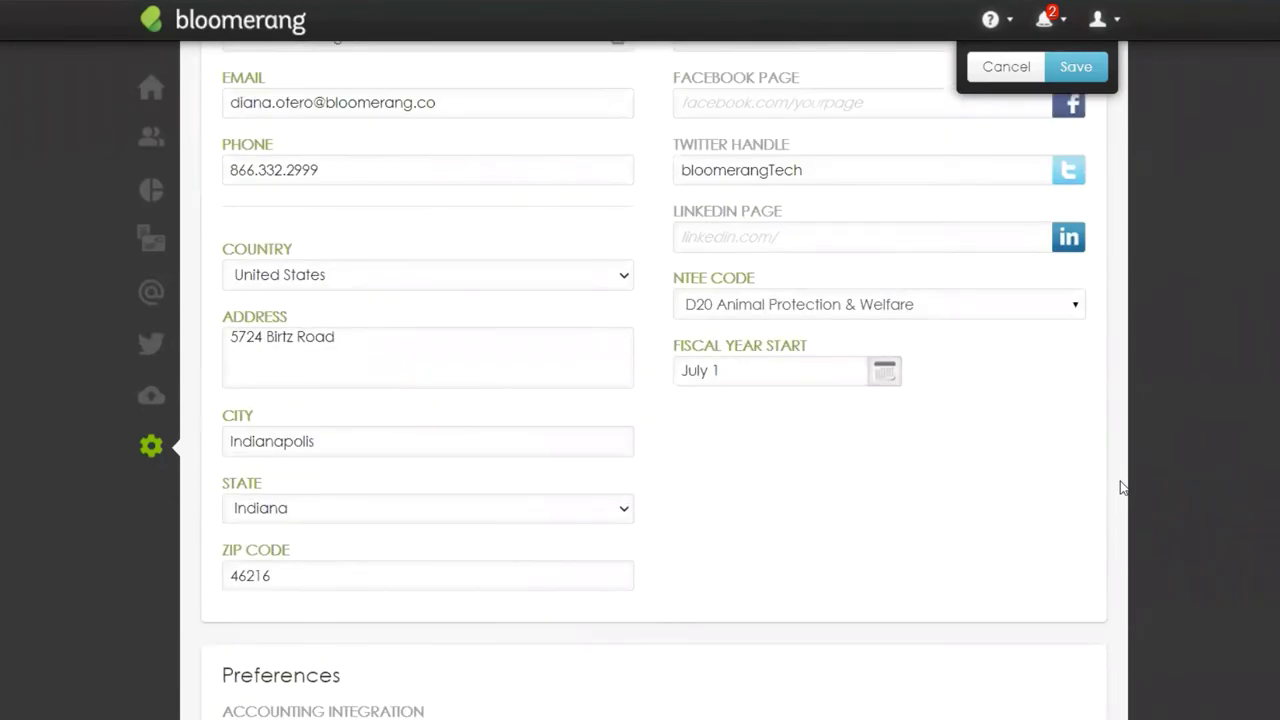
{"action": "scroll", "coordinate": [1120, 487], "scroll_direction": "up", "scroll_amount": 2}
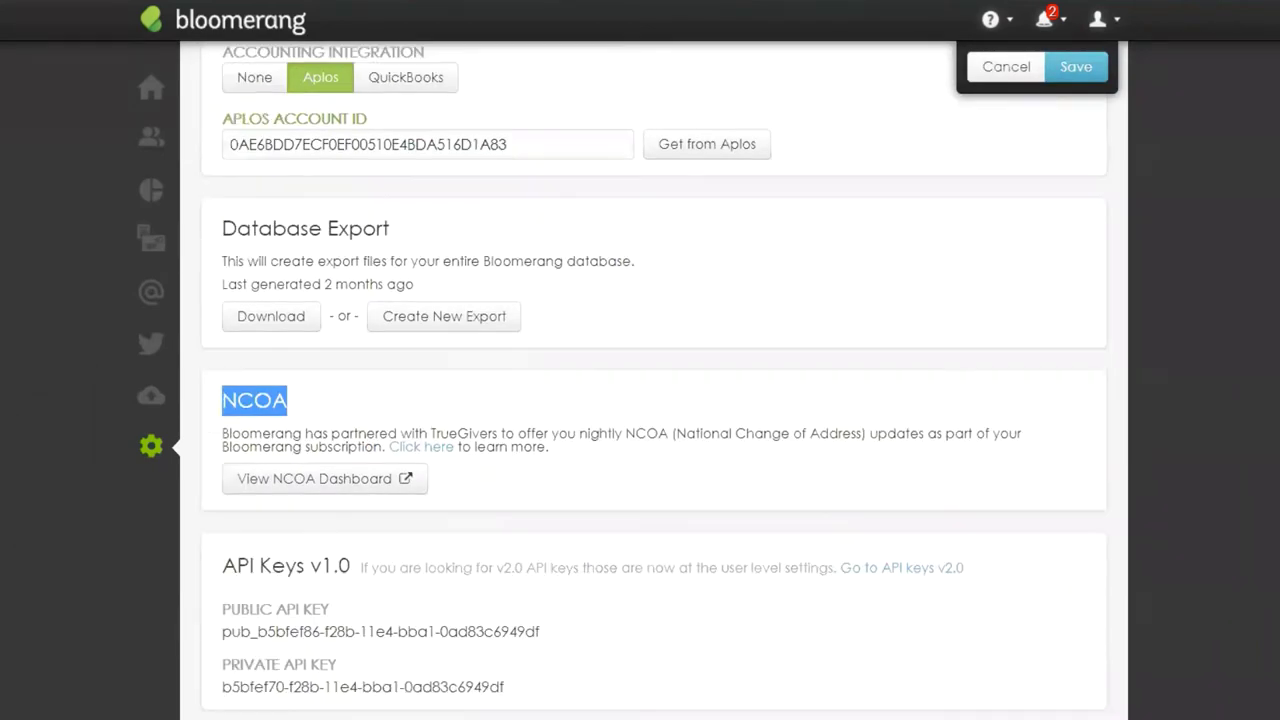
{"action": "left_click_drag", "start_coordinate": [298, 407], "coordinate": [224, 403]}
Step: Search the constituent by name and open the deceased constituent's profile summary
{"action": "mouse_move", "coordinate": [153, 140]}
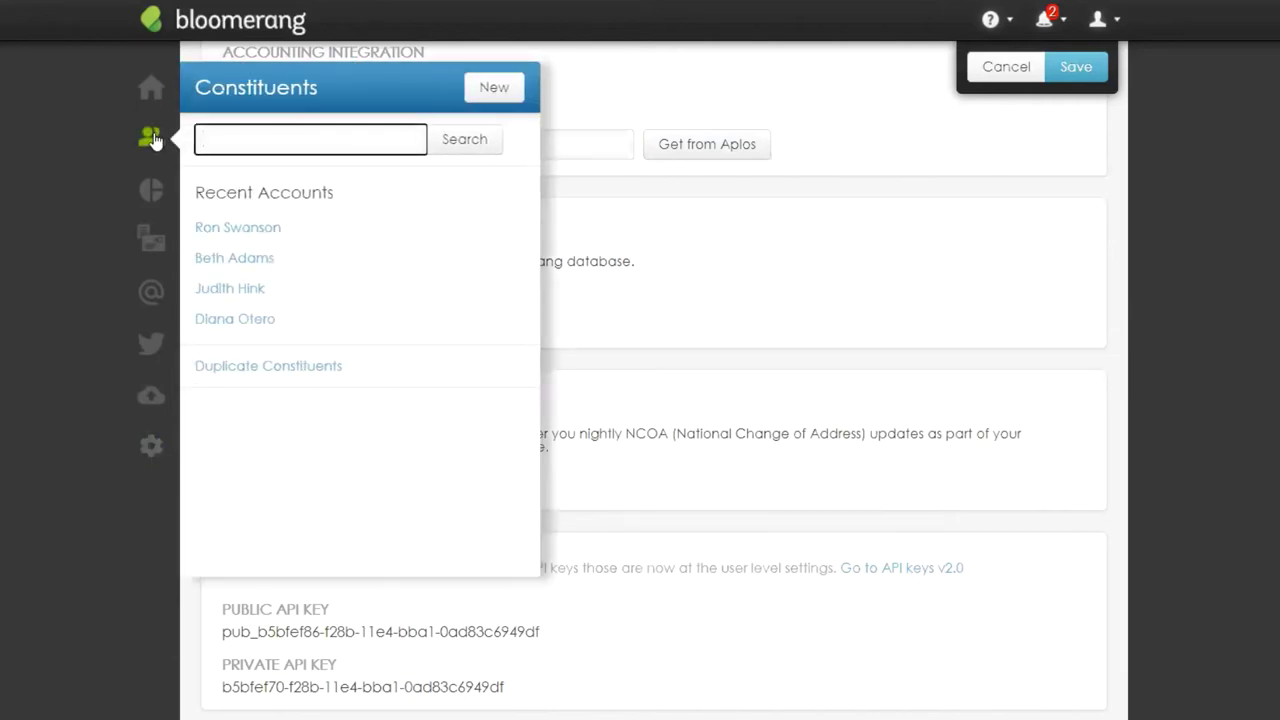
{"action": "type", "text": "Rosemary"}
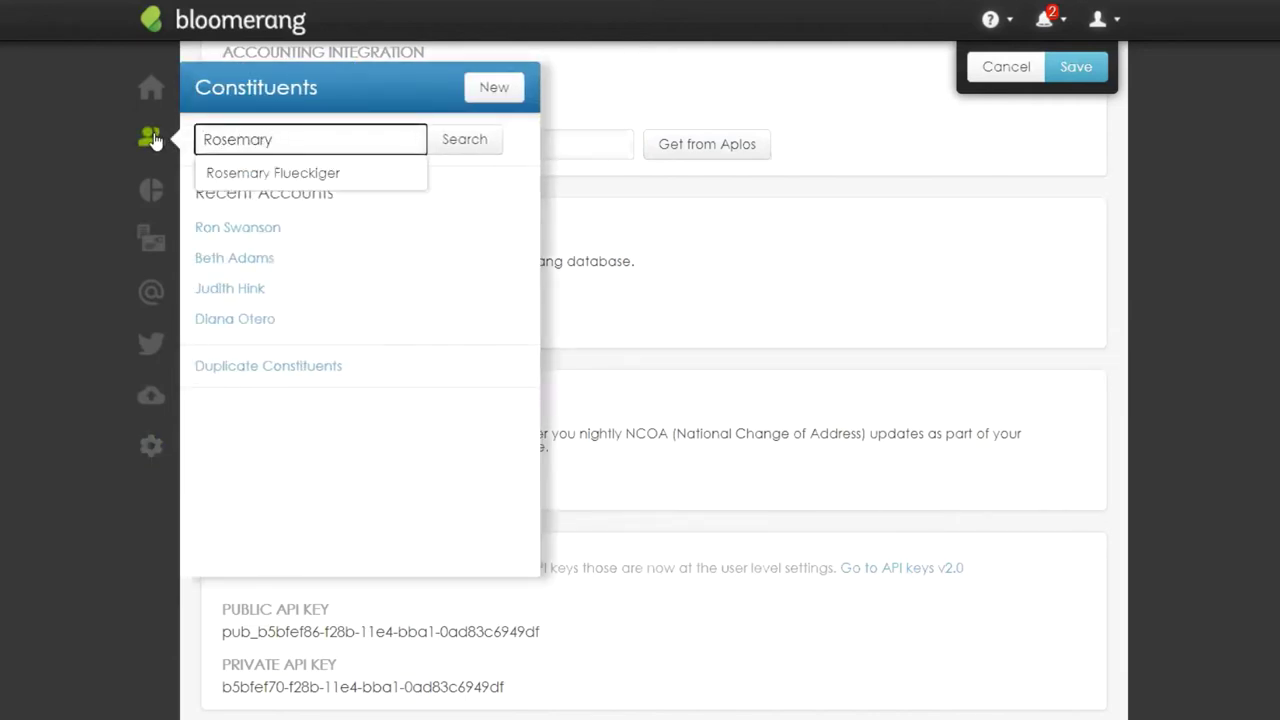
{"action": "left_click", "coordinate": [313, 172]}
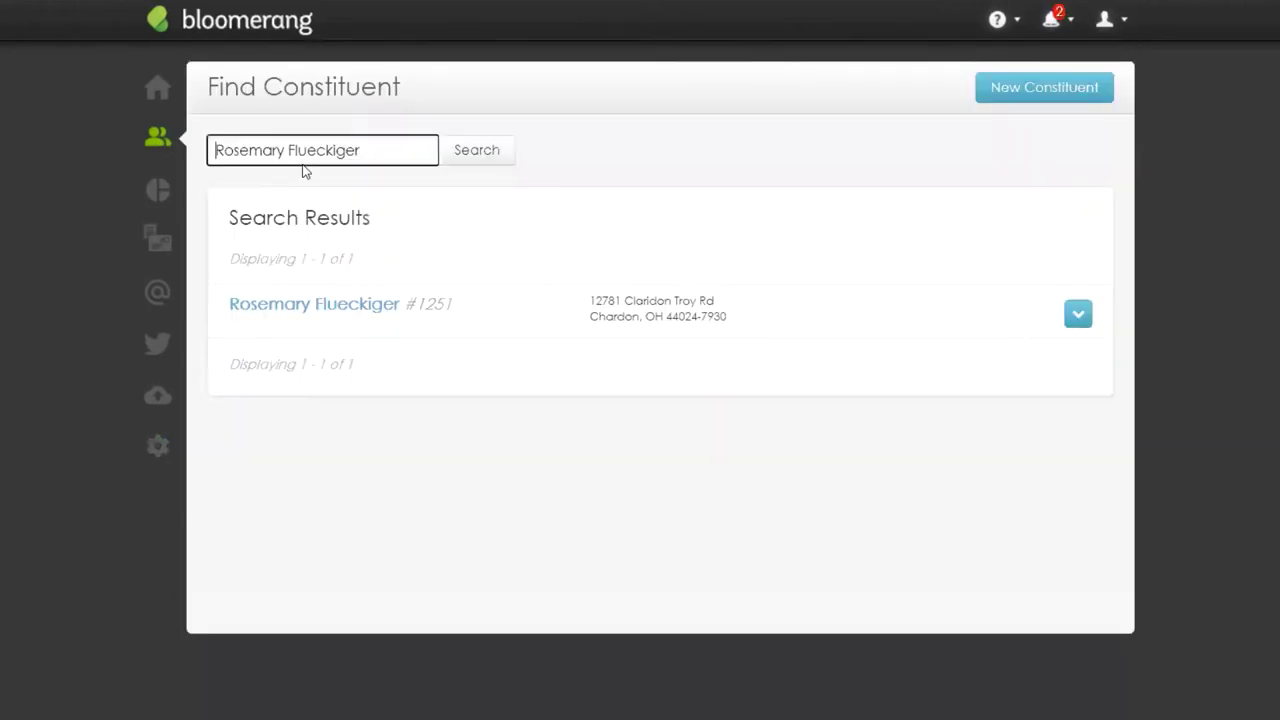
{"action": "left_click", "coordinate": [340, 311]}
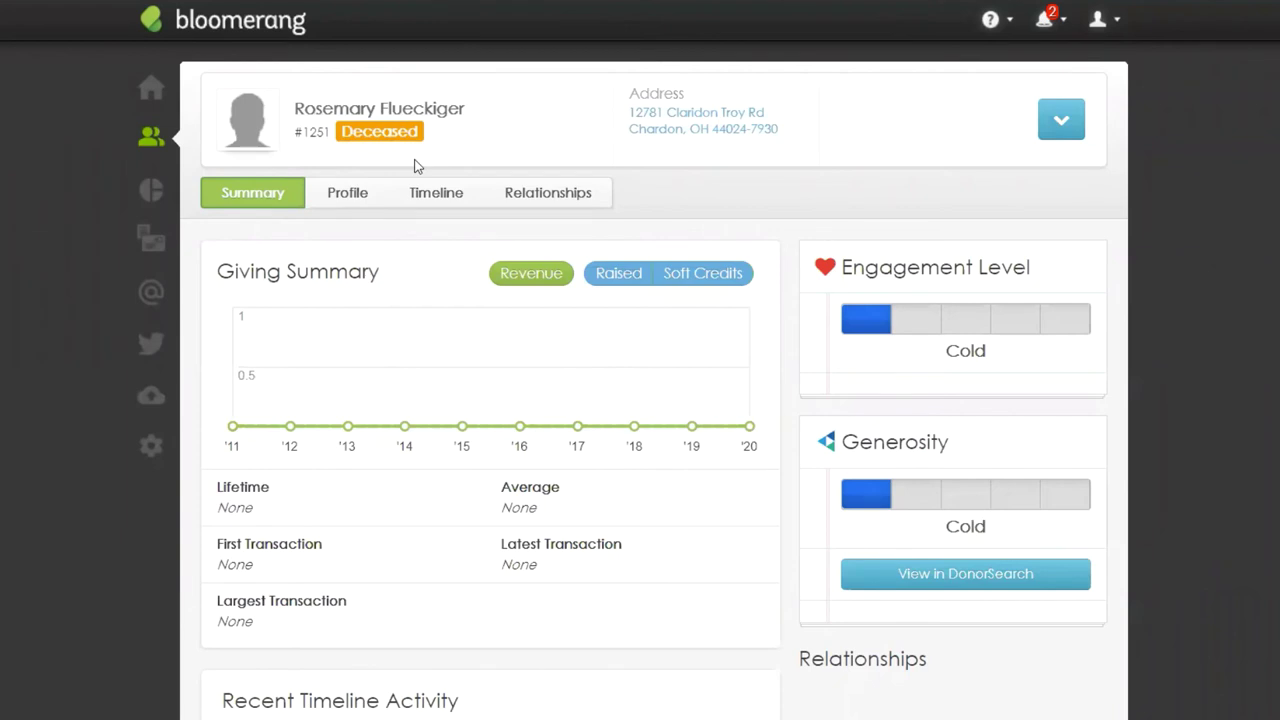
Step: Find the Constituent Status Changes from NCOA report via an 'NCOA' search and inspect its constituent filter
{"action": "left_click", "coordinate": [155, 196]}
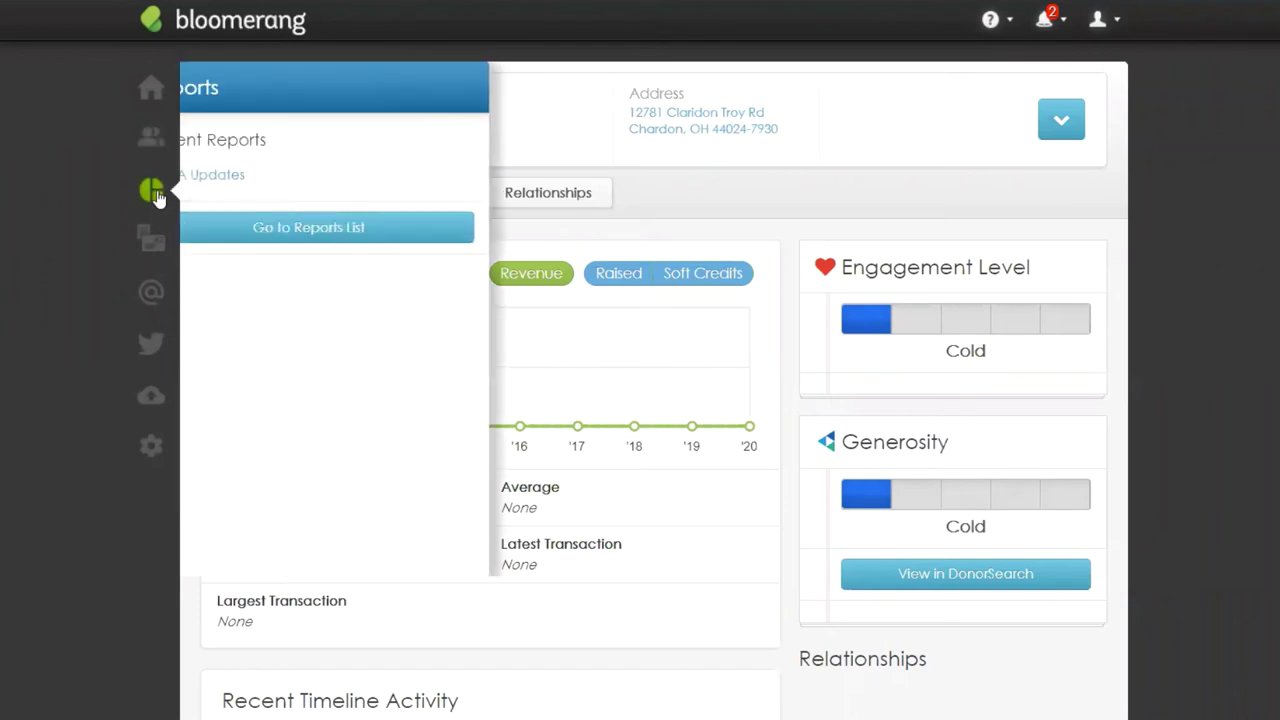
{"action": "left_click", "coordinate": [274, 230]}
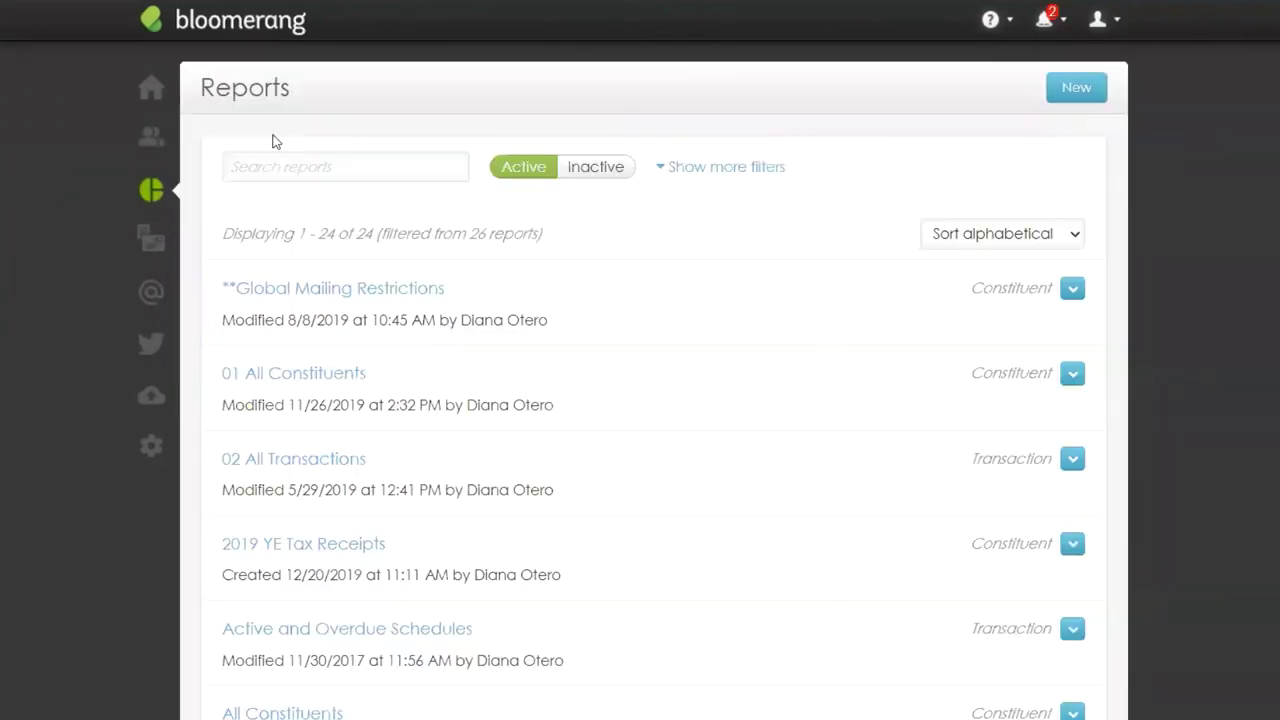
{"action": "left_click", "coordinate": [267, 176]}
{"action": "type", "text": "NCOA"}
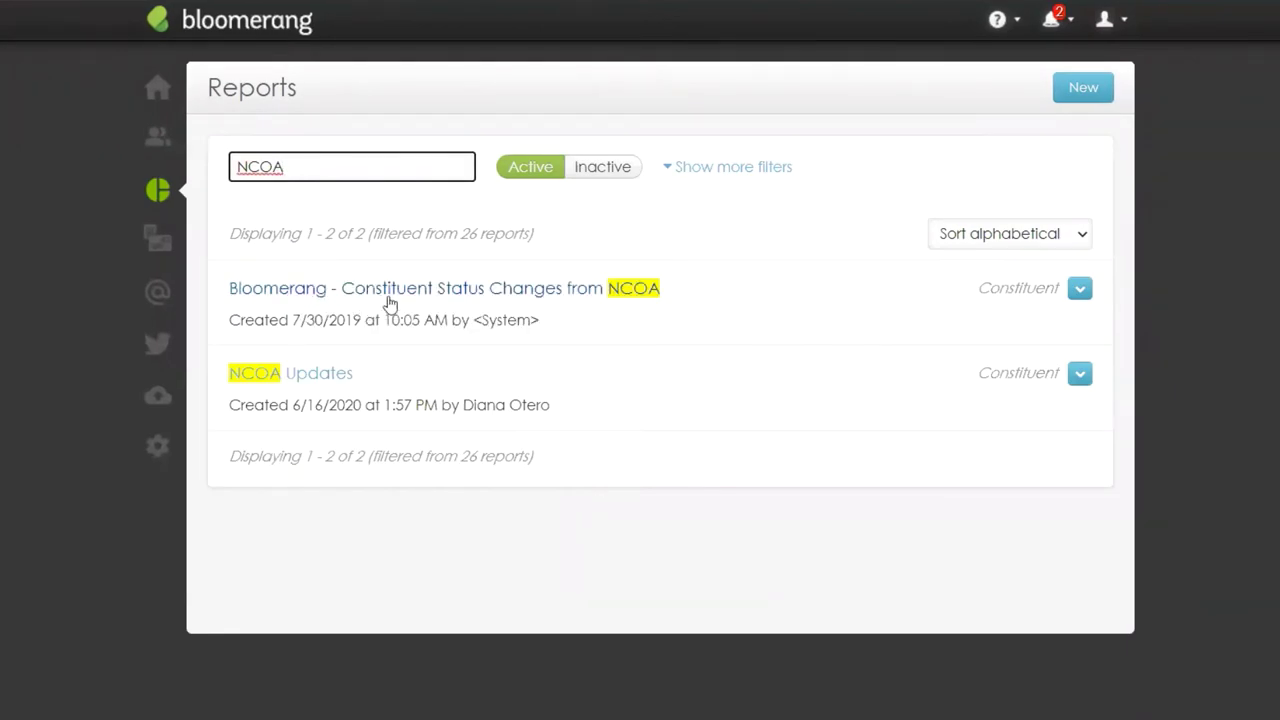
{"action": "left_click", "coordinate": [420, 290]}
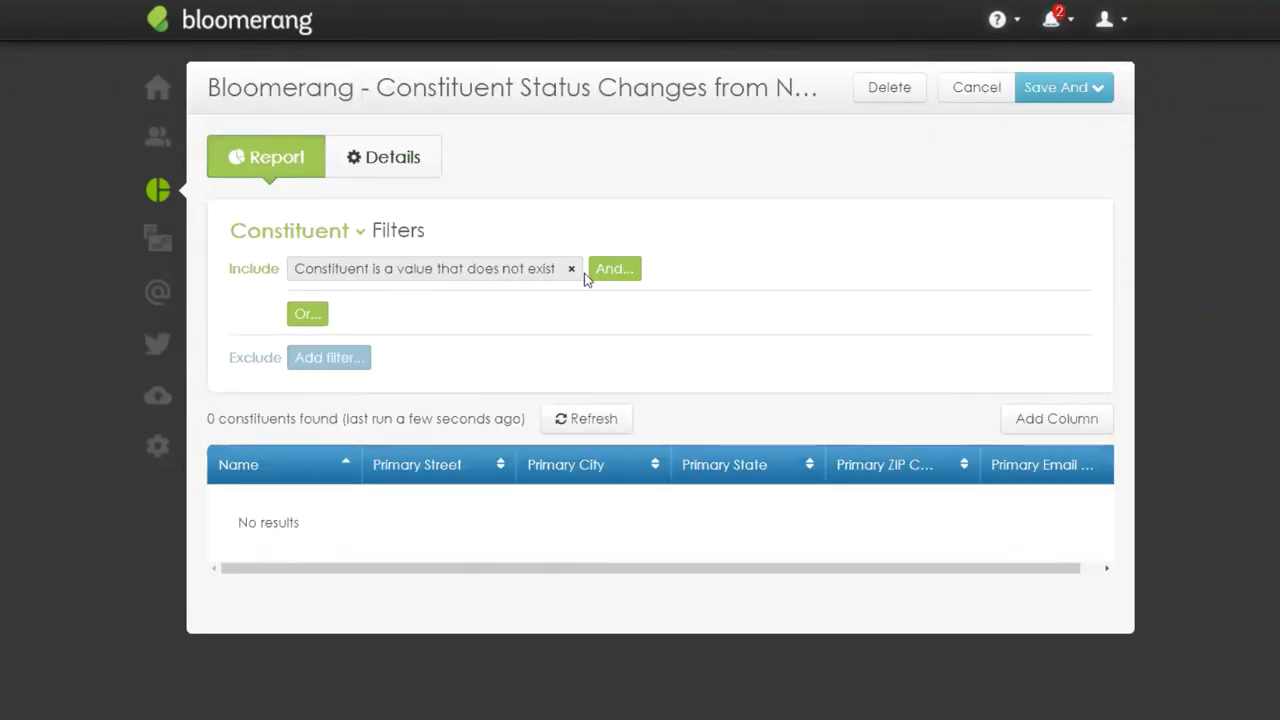
{"action": "left_click", "coordinate": [447, 281]}
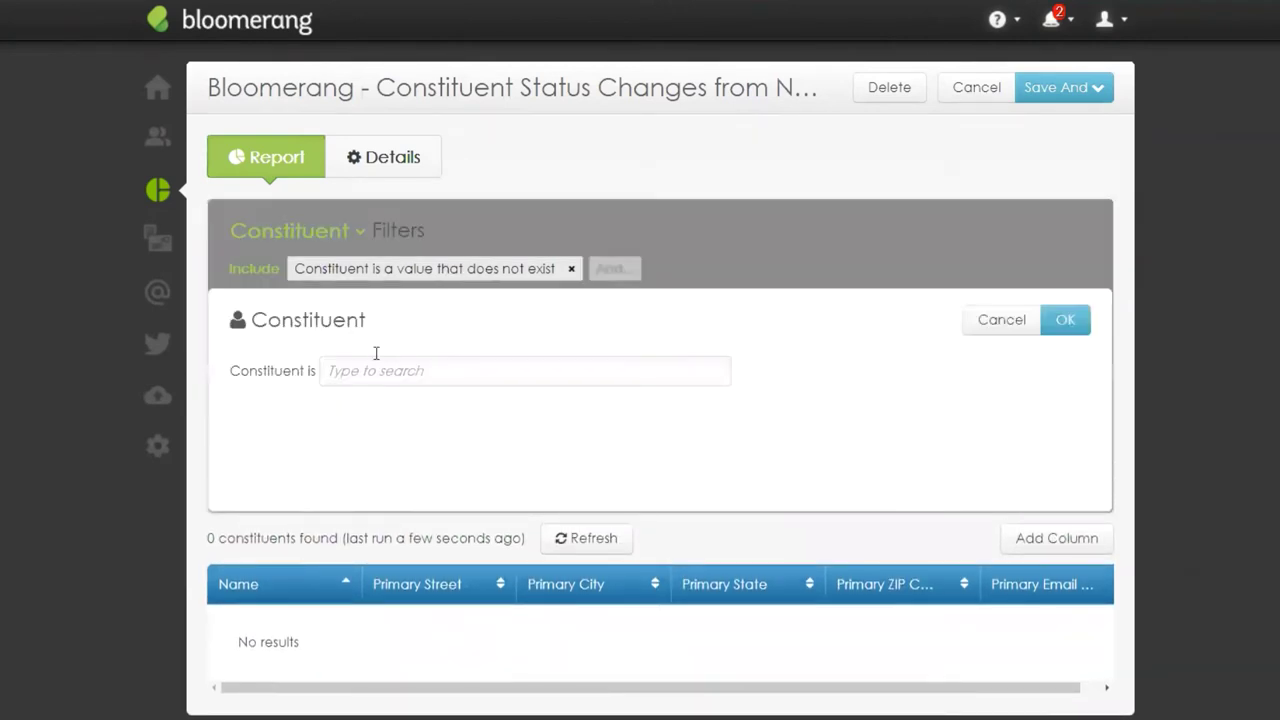
{"action": "left_click", "coordinate": [369, 374]}
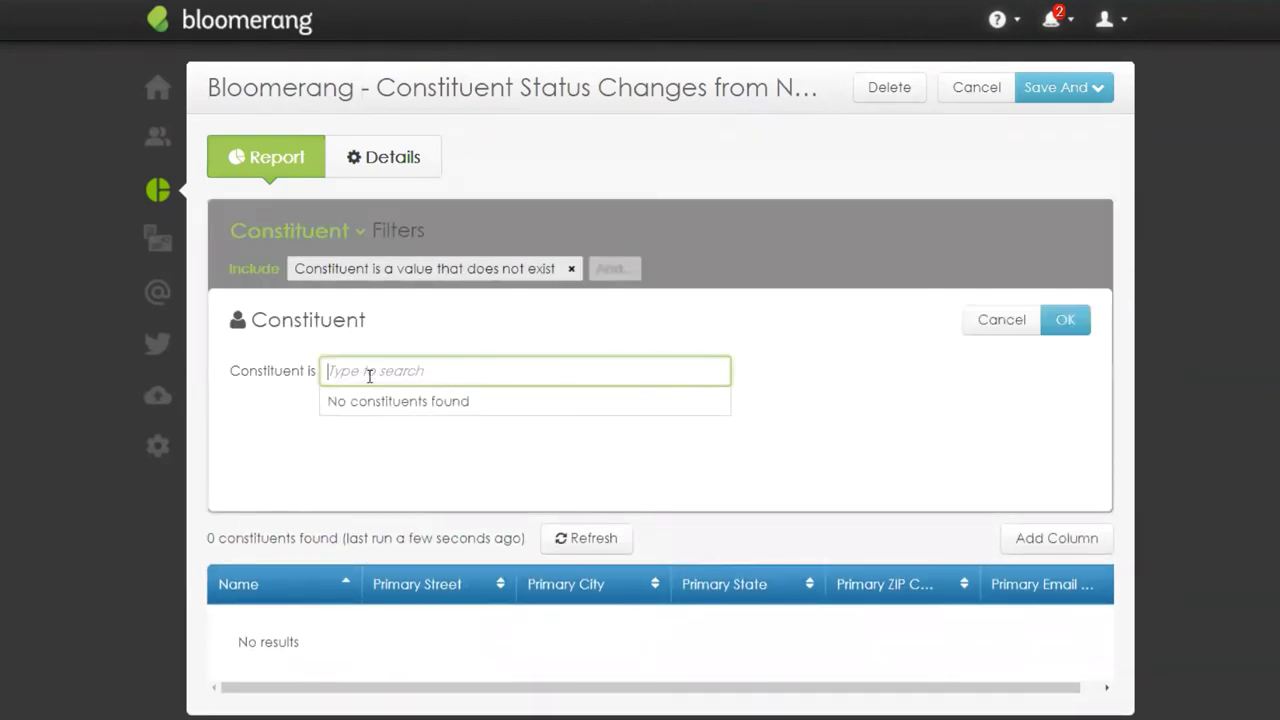
{"action": "left_click", "coordinate": [1001, 319]}
Step: Replace the constituent filter with Status is 'Deceased', returning 16 constituents
{"action": "left_click", "coordinate": [571, 269]}
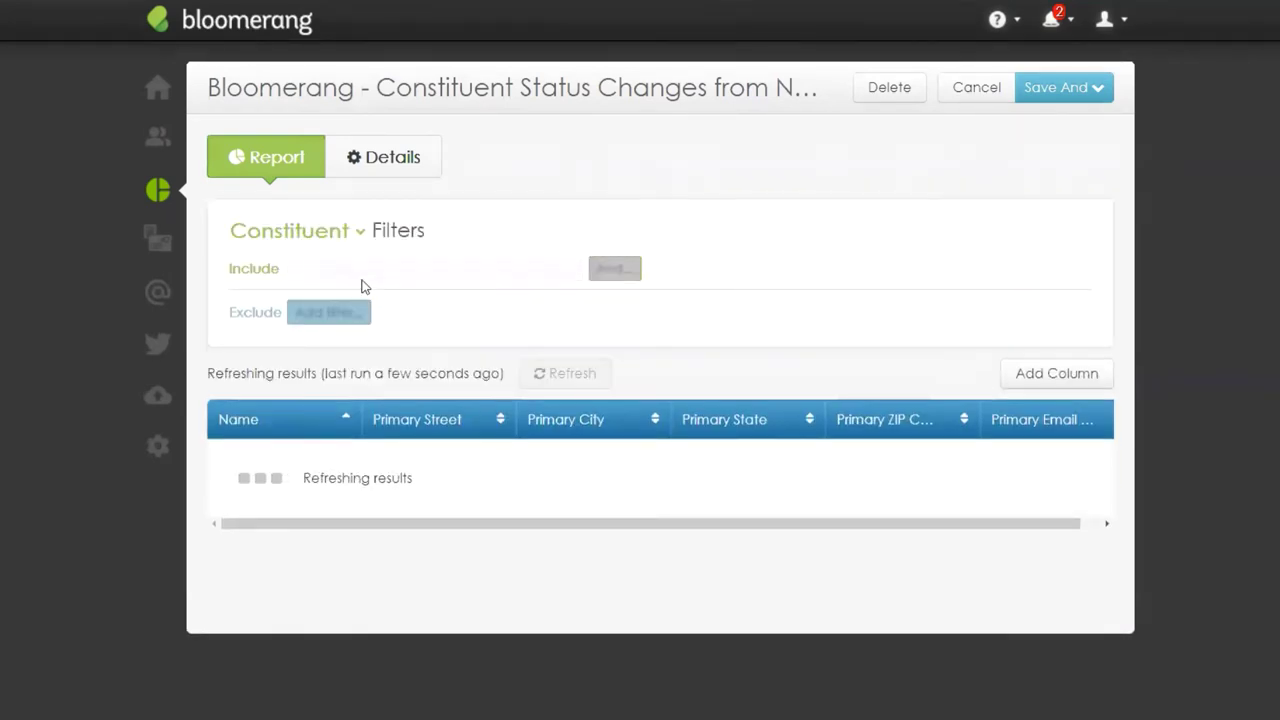
{"action": "left_click", "coordinate": [330, 270]}
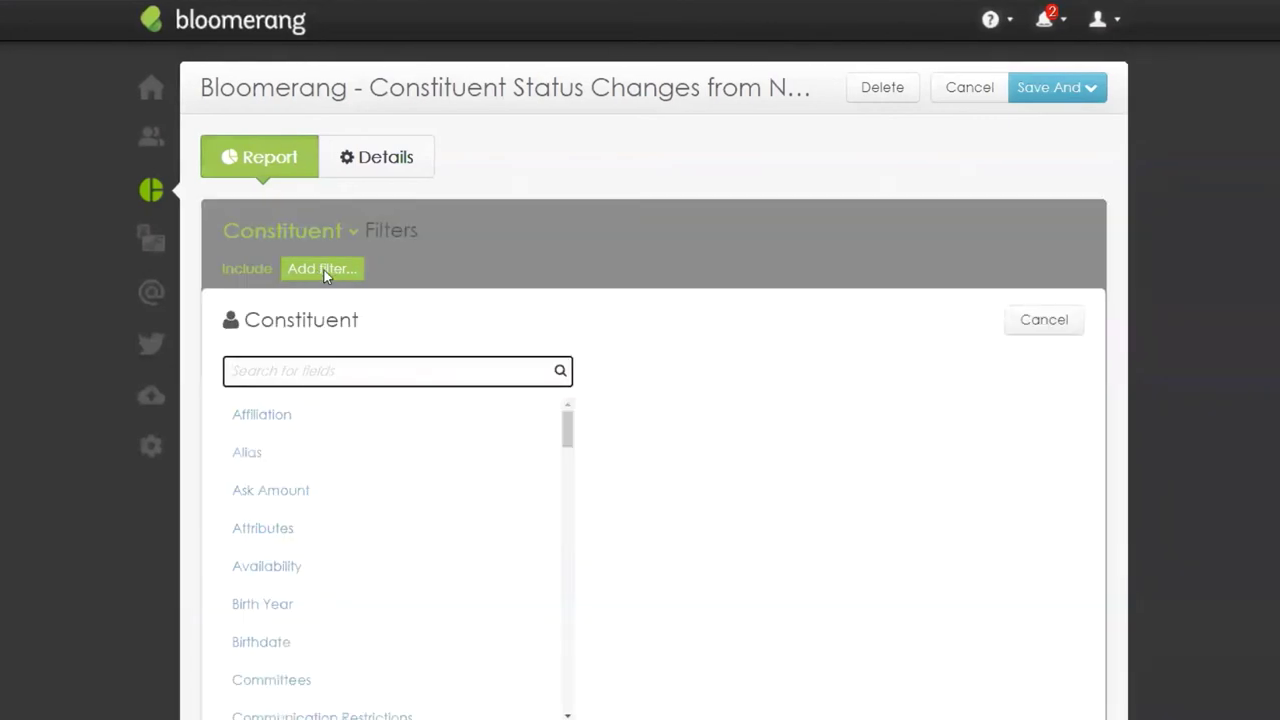
{"action": "type", "text": "Status"}
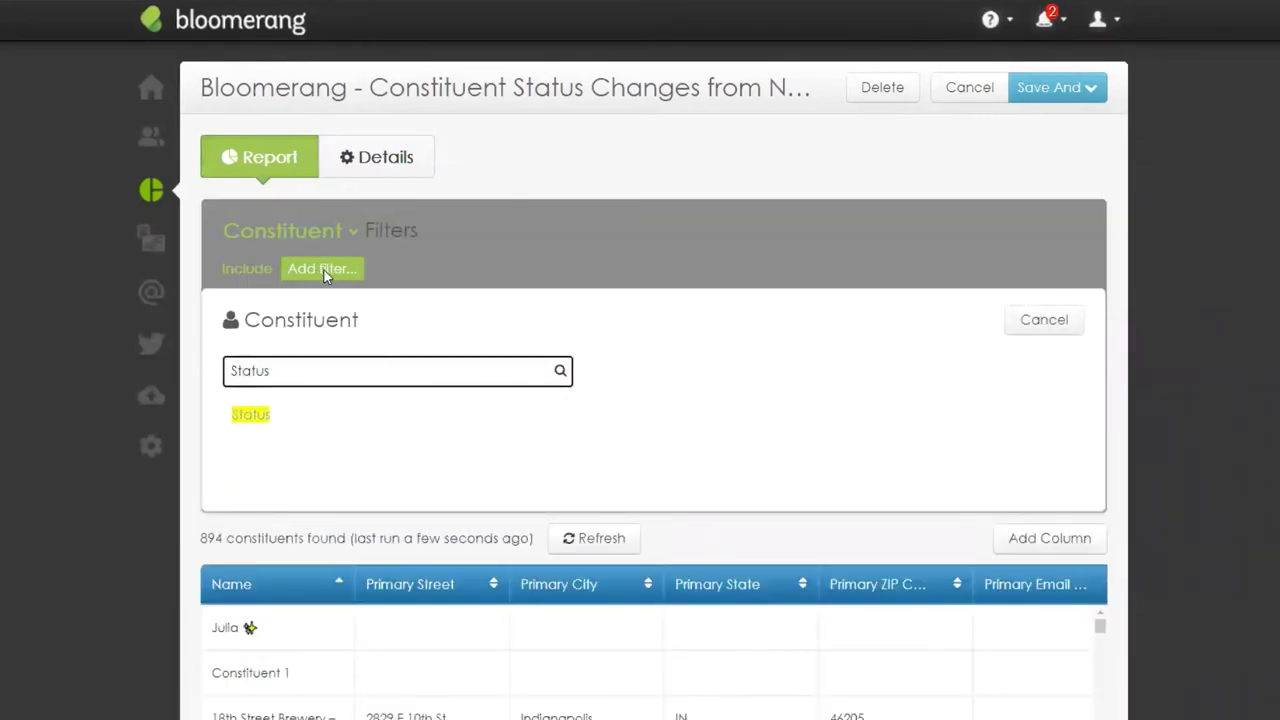
{"action": "left_click", "coordinate": [251, 414]}
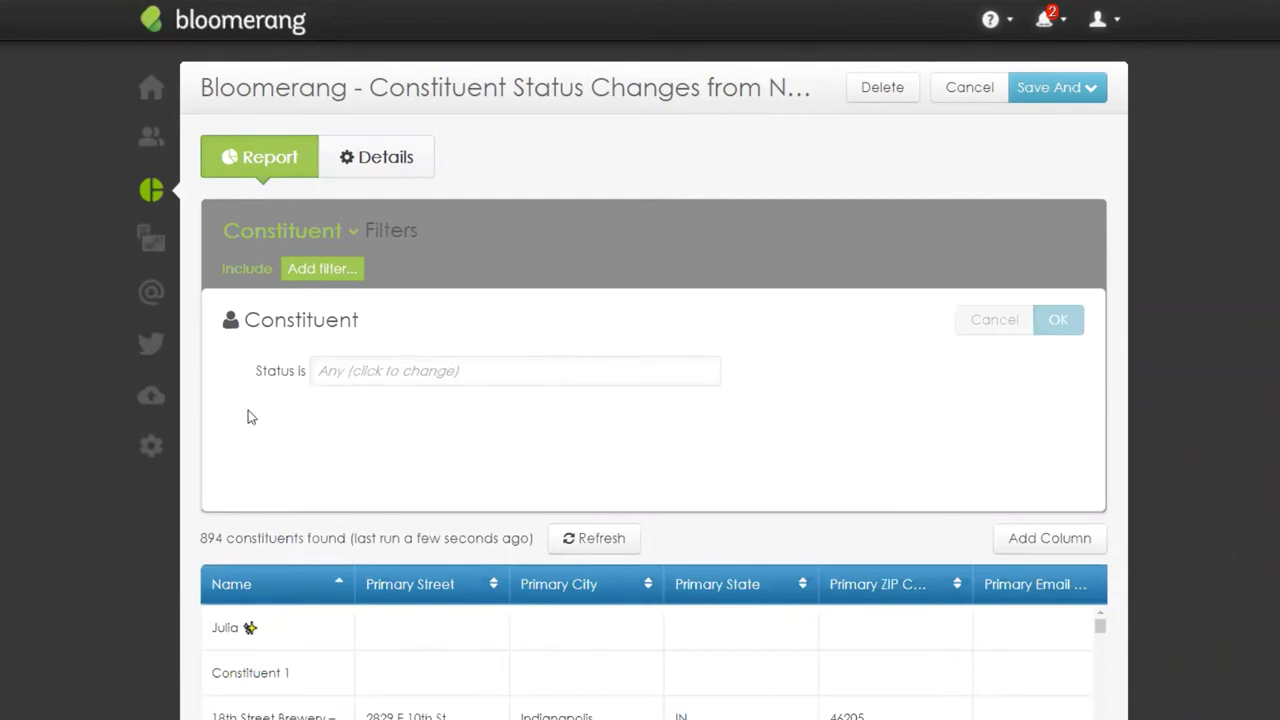
{"action": "left_click", "coordinate": [360, 370]}
{"action": "left_click", "coordinate": [366, 456]}
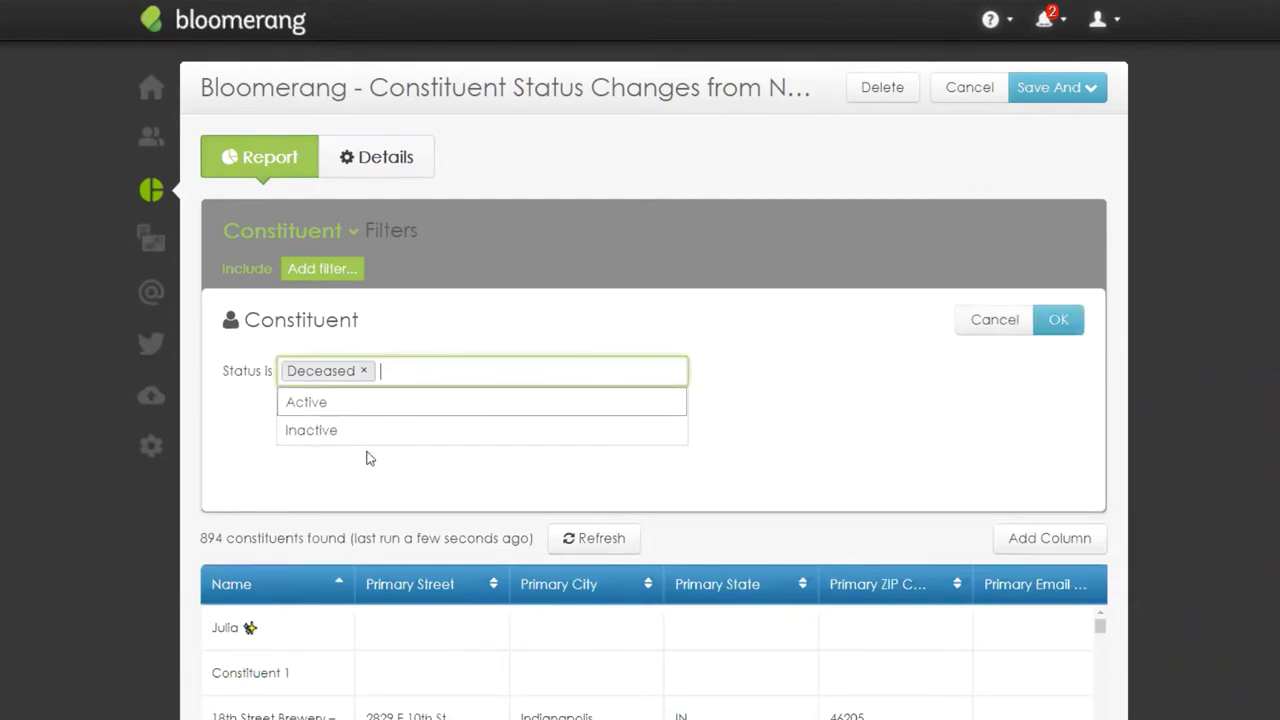
{"action": "left_click", "coordinate": [1049, 330]}
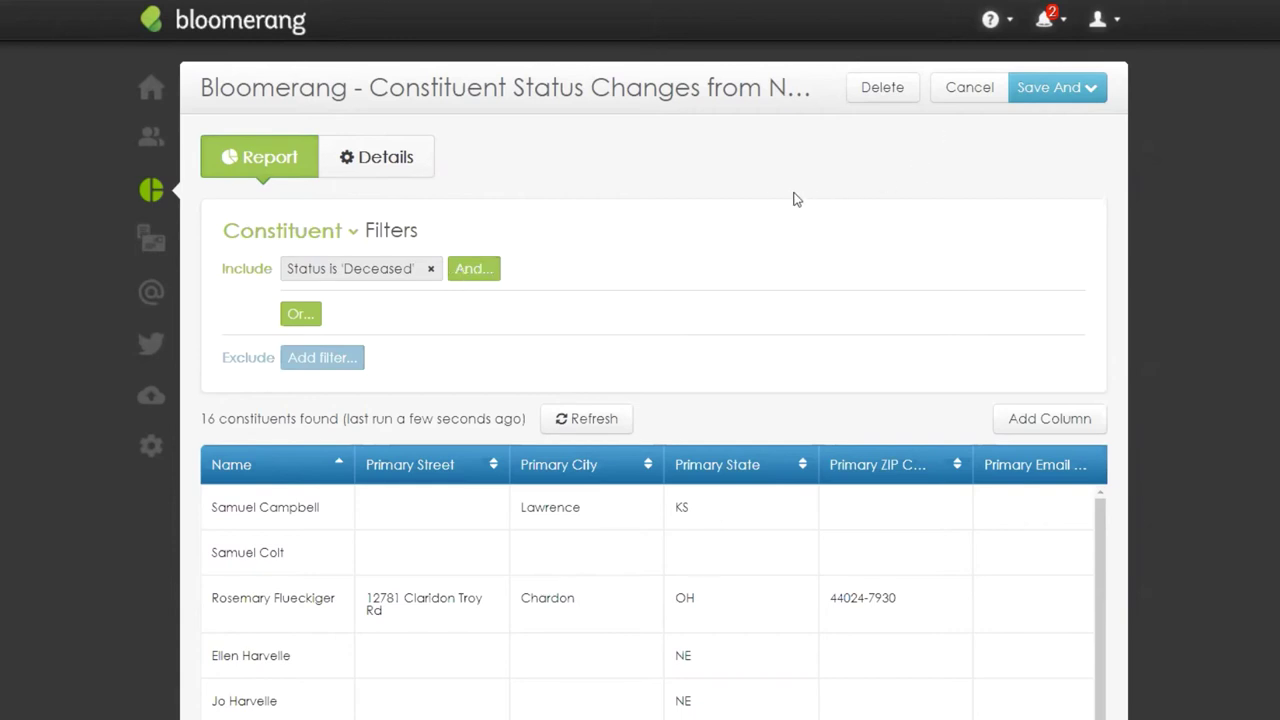
Step: Discard the unsaved report edits and return to the Bloomerang Dashboard
{"action": "left_click", "coordinate": [148, 89]}
{"action": "left_click", "coordinate": [720, 51]}
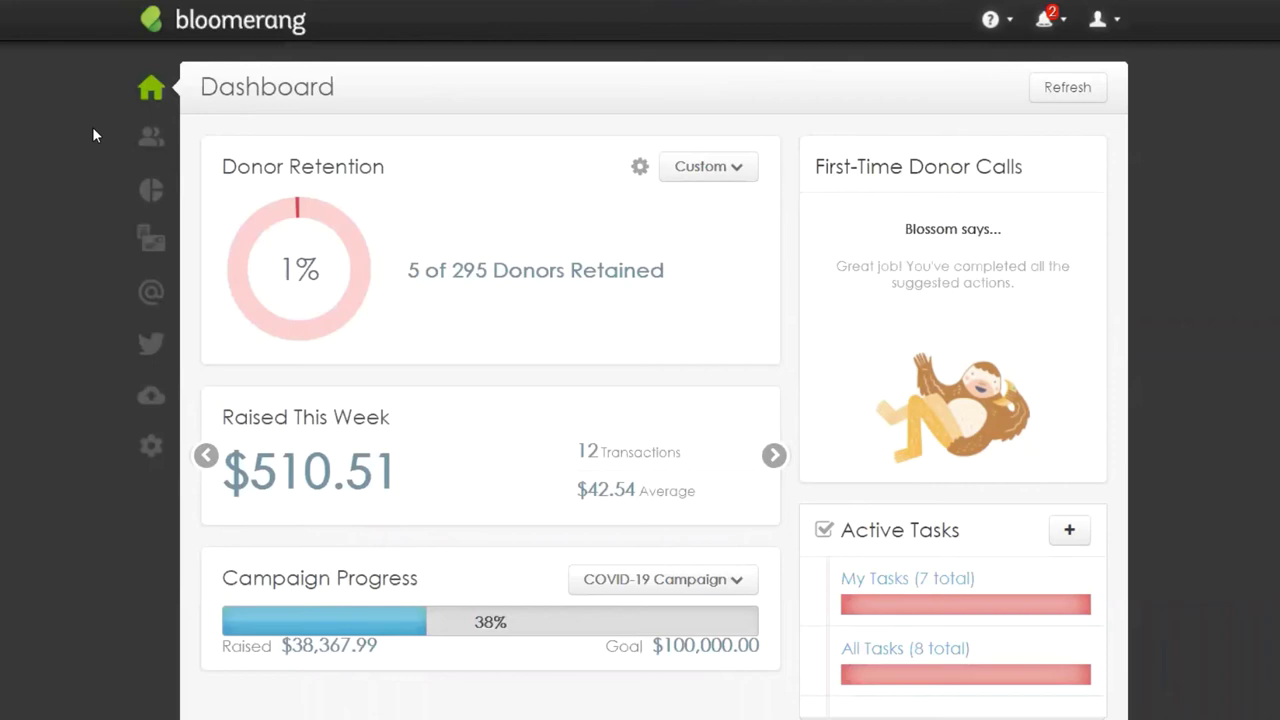
Step: Search Constituents for the flagged constituent by name and pick the suggestion
{"action": "left_click", "coordinate": [158, 142]}
{"action": "type", "text": "S"}
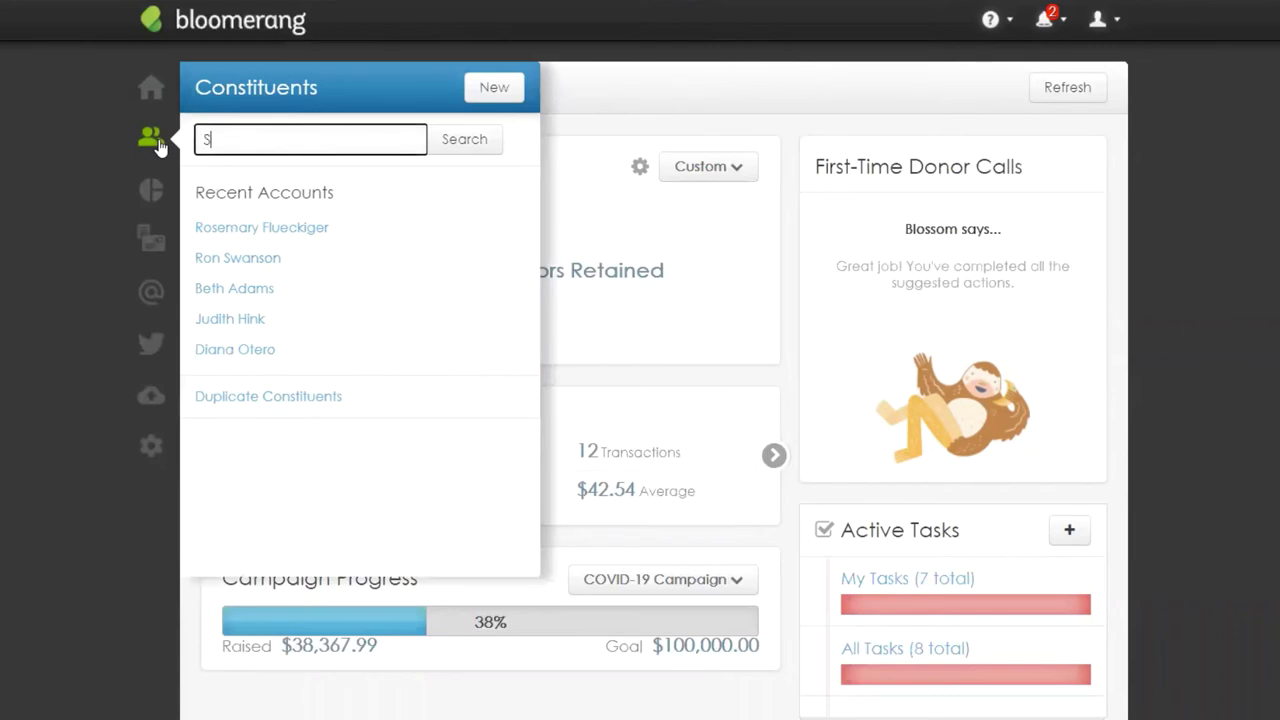
{"action": "type", "text": "herloc"}
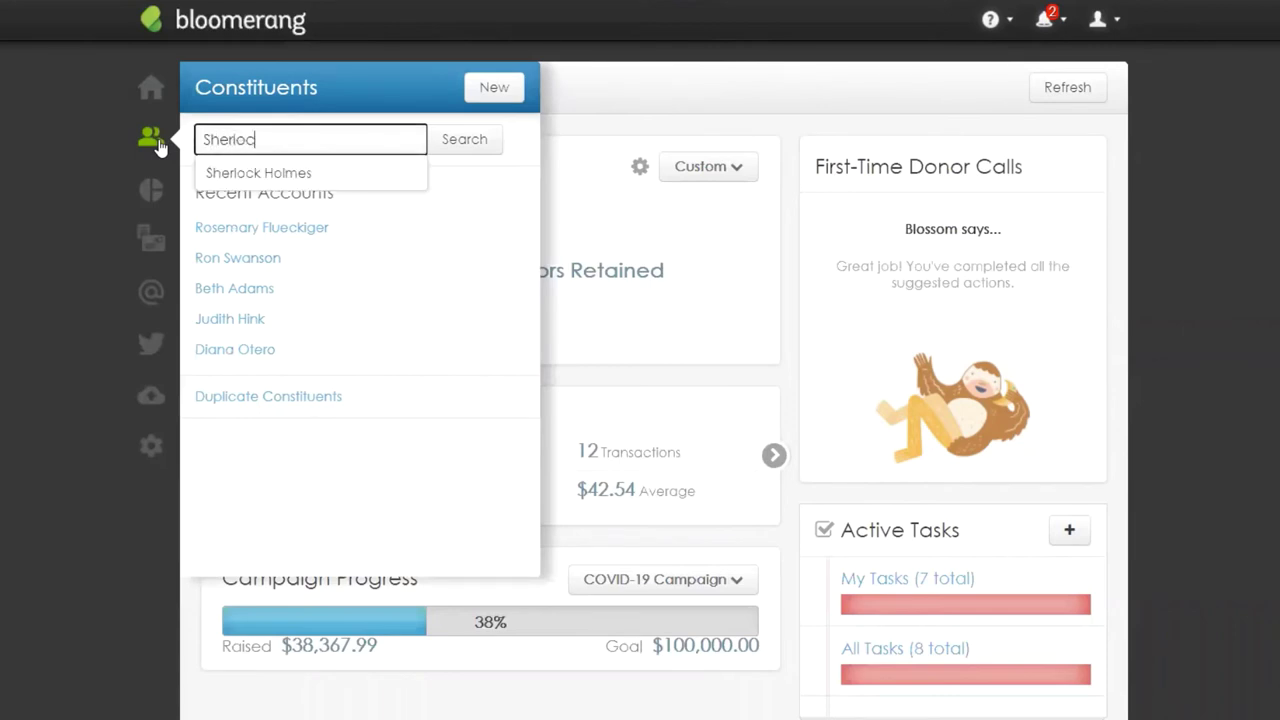
{"action": "type", "text": "k Hol,es"}
{"action": "key", "text": "BackSpace"}
{"action": "key", "text": "BackSpace"}
{"action": "key", "text": "BackSpace"}
{"action": "type", "text": "mes"}
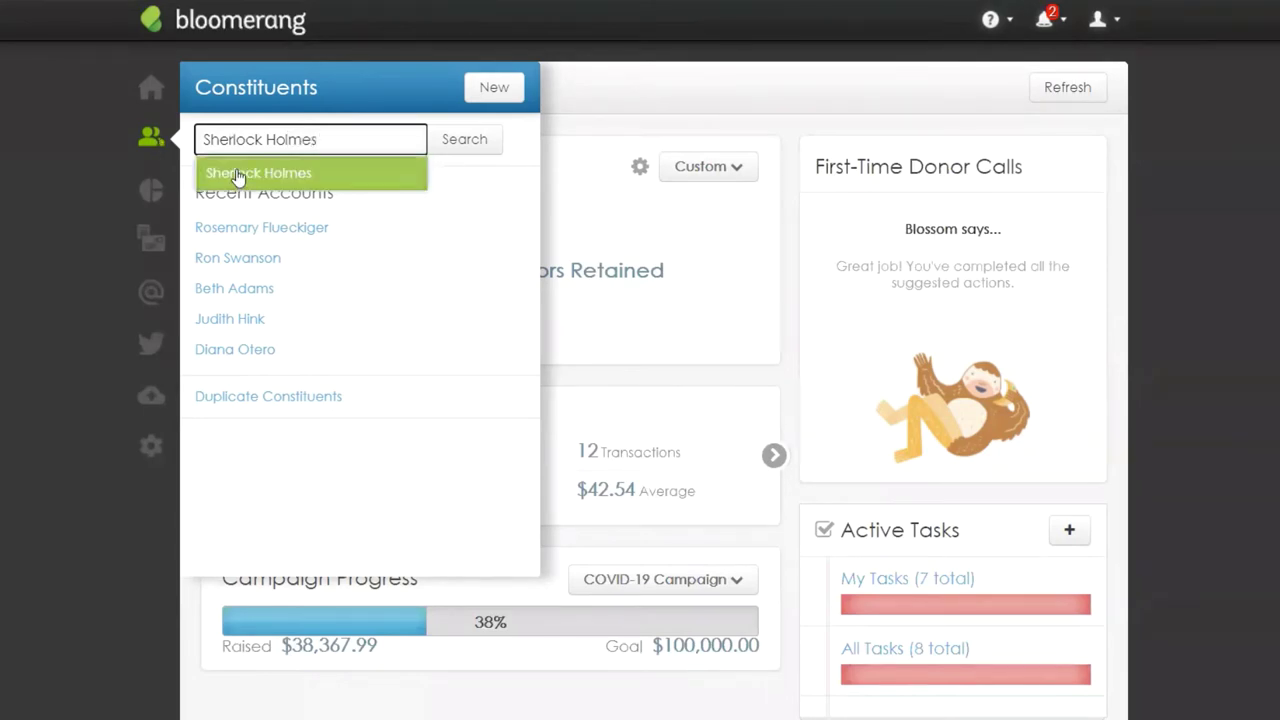
{"action": "left_click", "coordinate": [237, 176]}
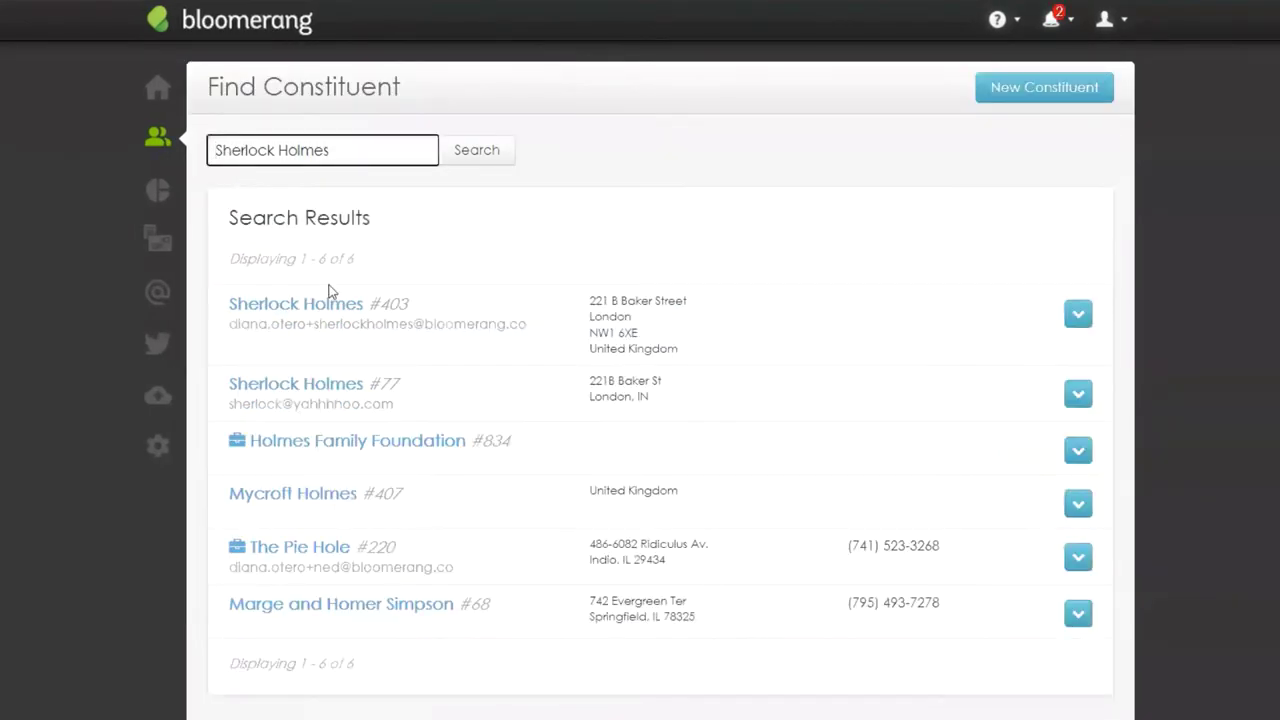
Step: Check the first matching record, then open the second matching constituent's record
{"action": "left_click", "coordinate": [336, 302]}
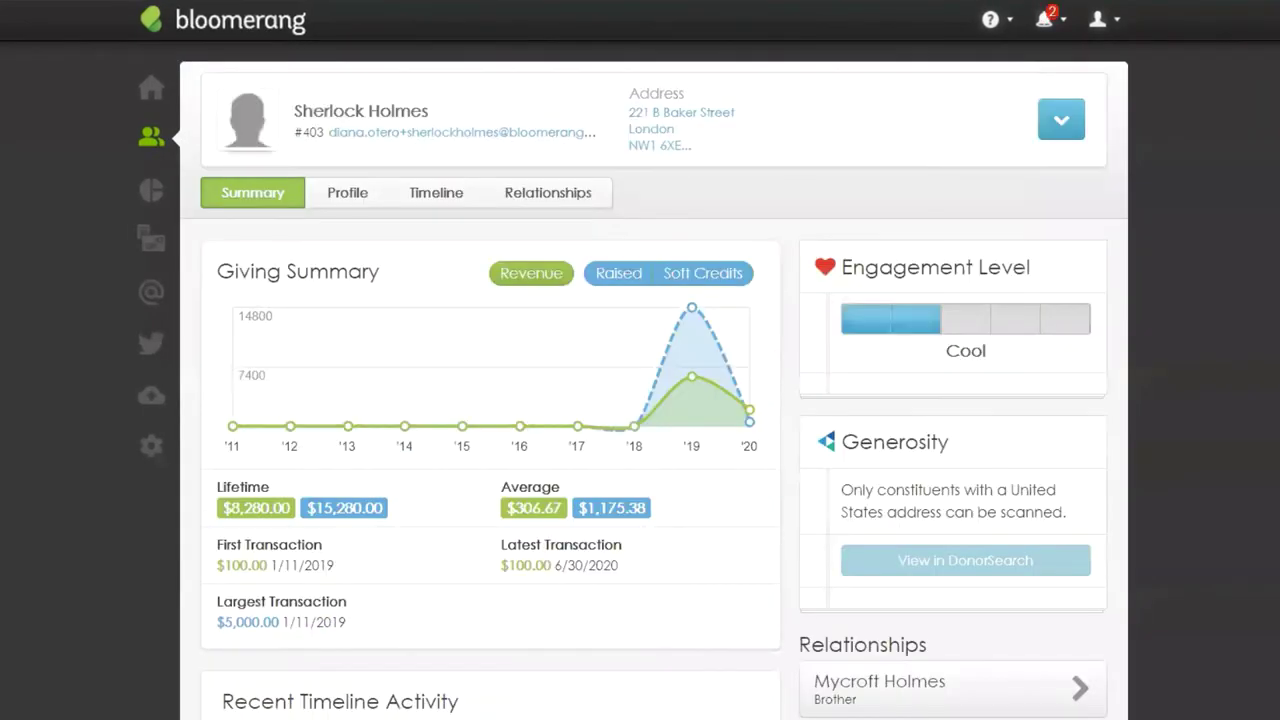
{"action": "key", "text": "alt+Left"}
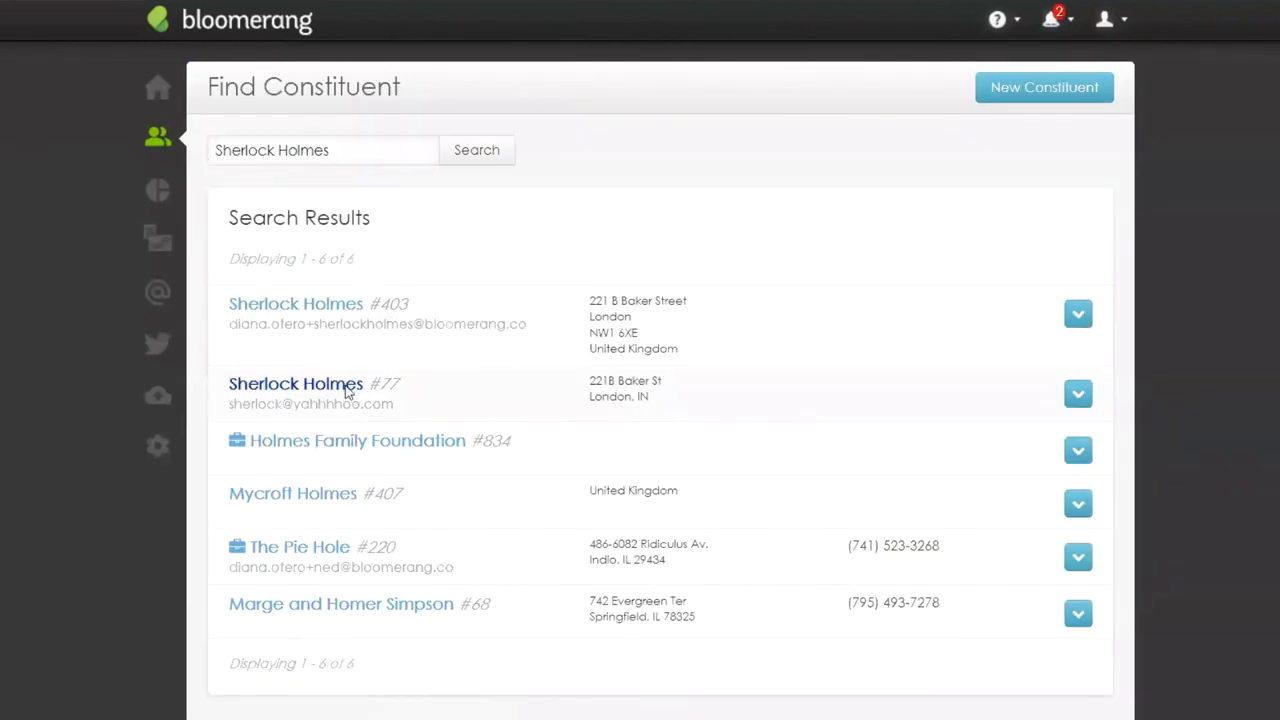
{"action": "left_click", "coordinate": [347, 391]}
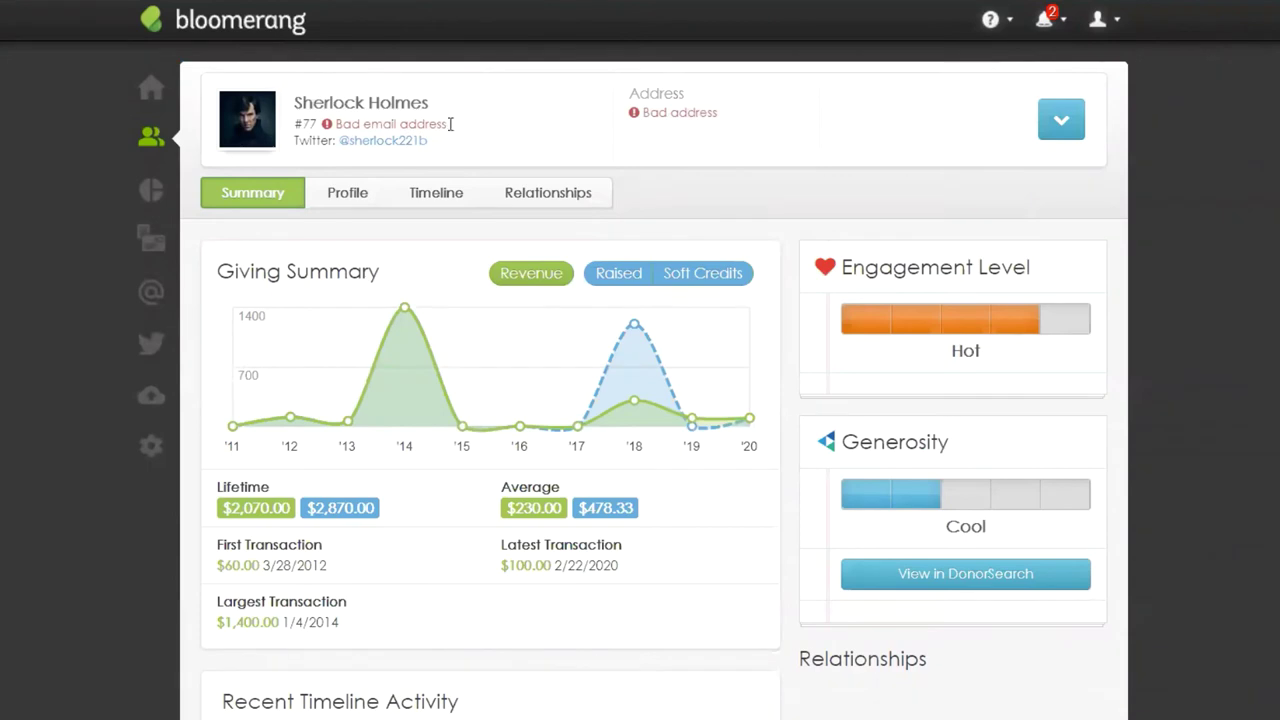
Step: Highlight the Bad email address note, then show the constituent's Profile details
{"action": "left_click_drag", "start_coordinate": [450, 124], "coordinate": [326, 128]}
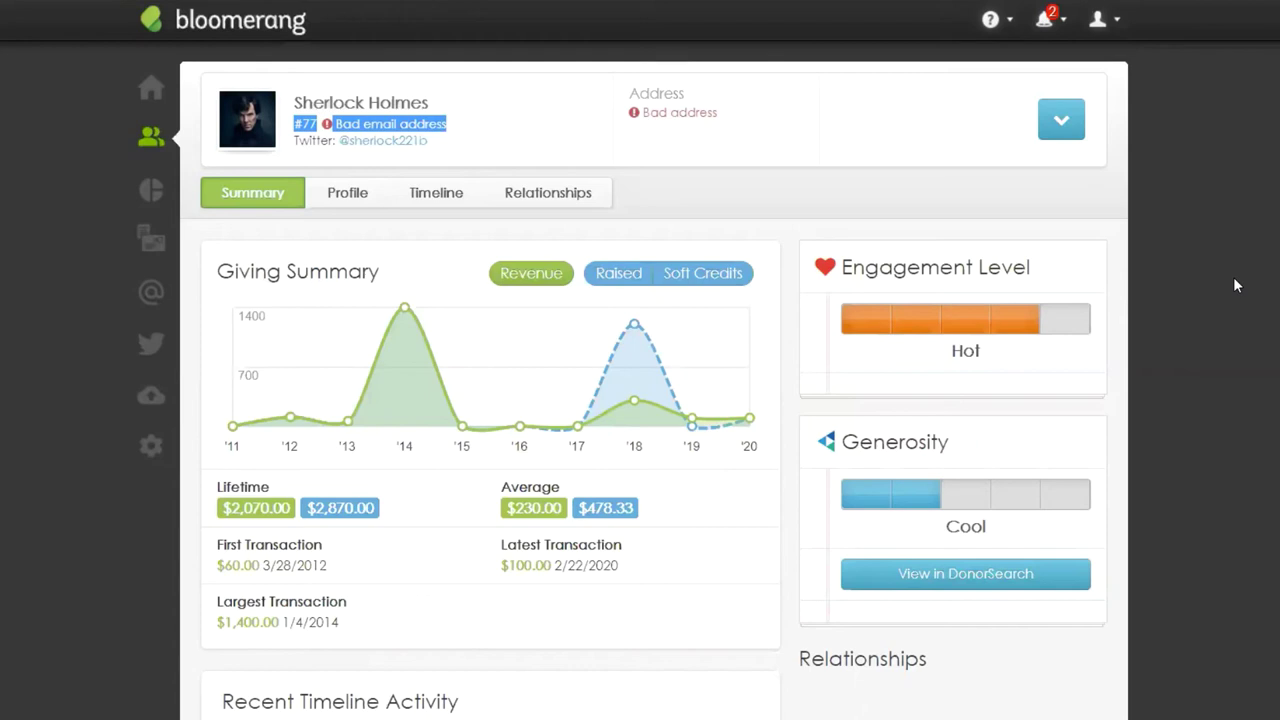
{"action": "left_click", "coordinate": [566, 145]}
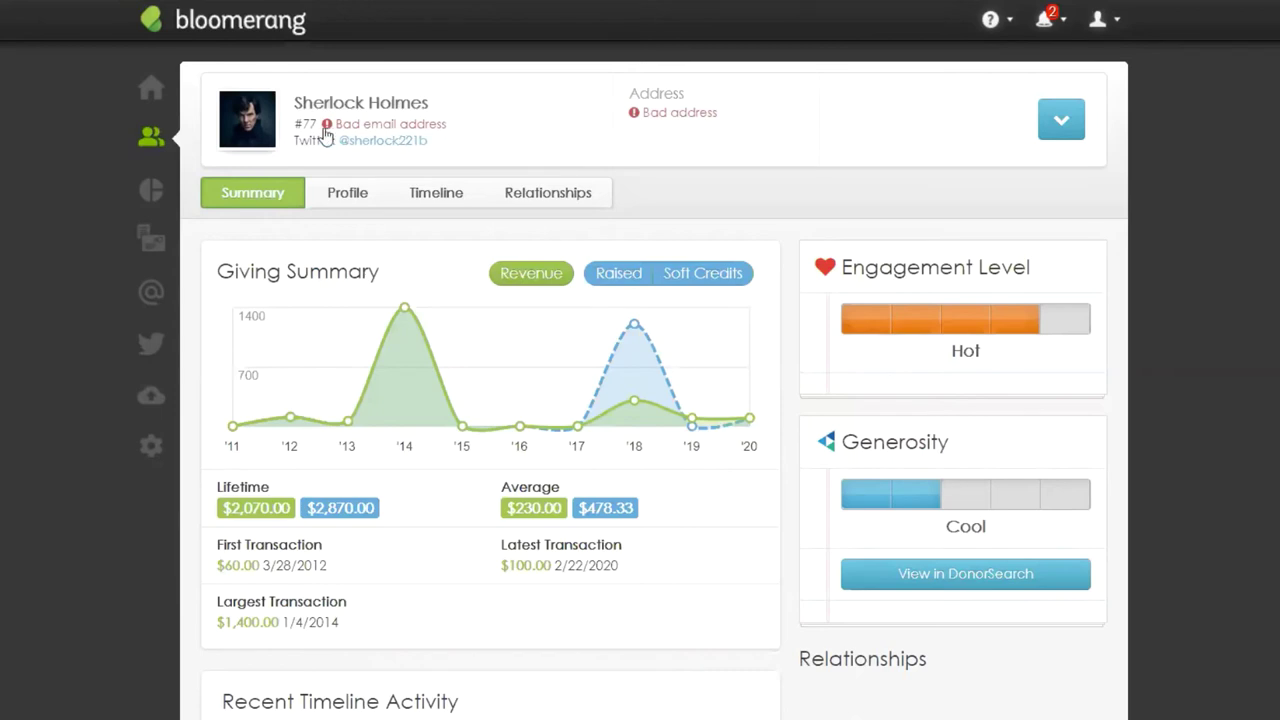
{"action": "left_click", "coordinate": [362, 198]}
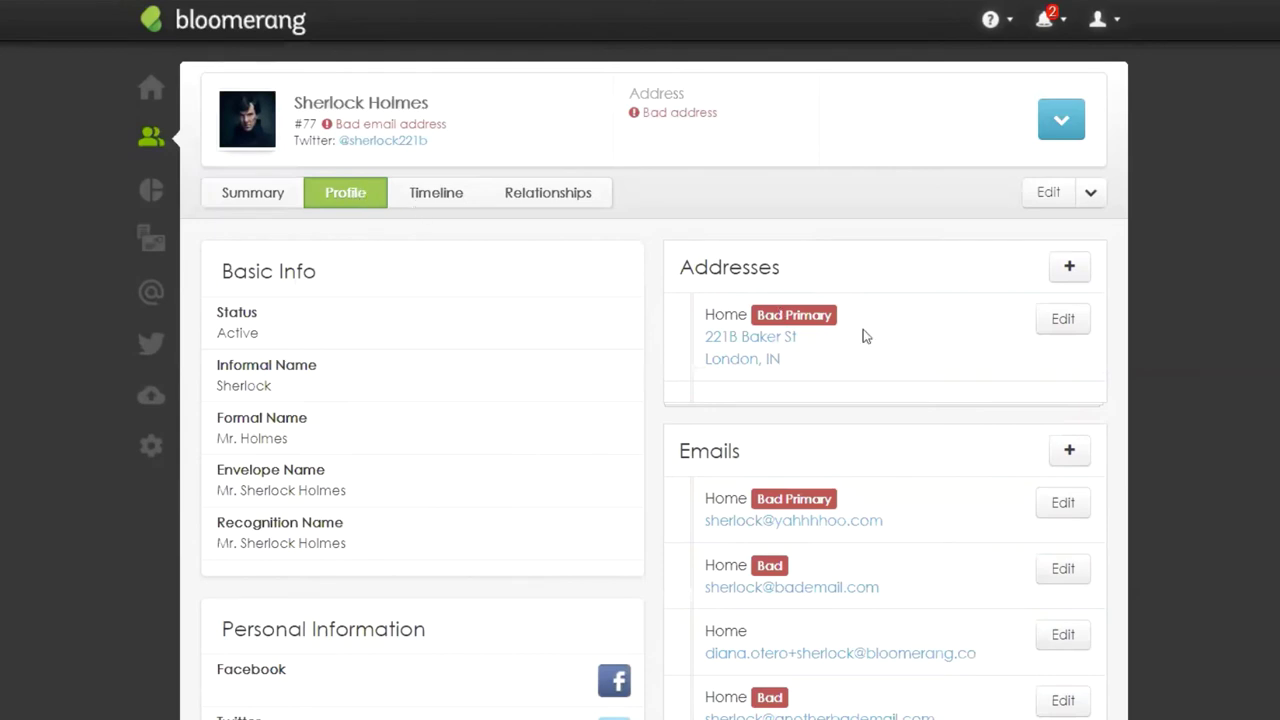
Step: Edit the Bad Primary email and review its reason: 'Domain can't receive email.'
{"action": "left_click", "coordinate": [1063, 503]}
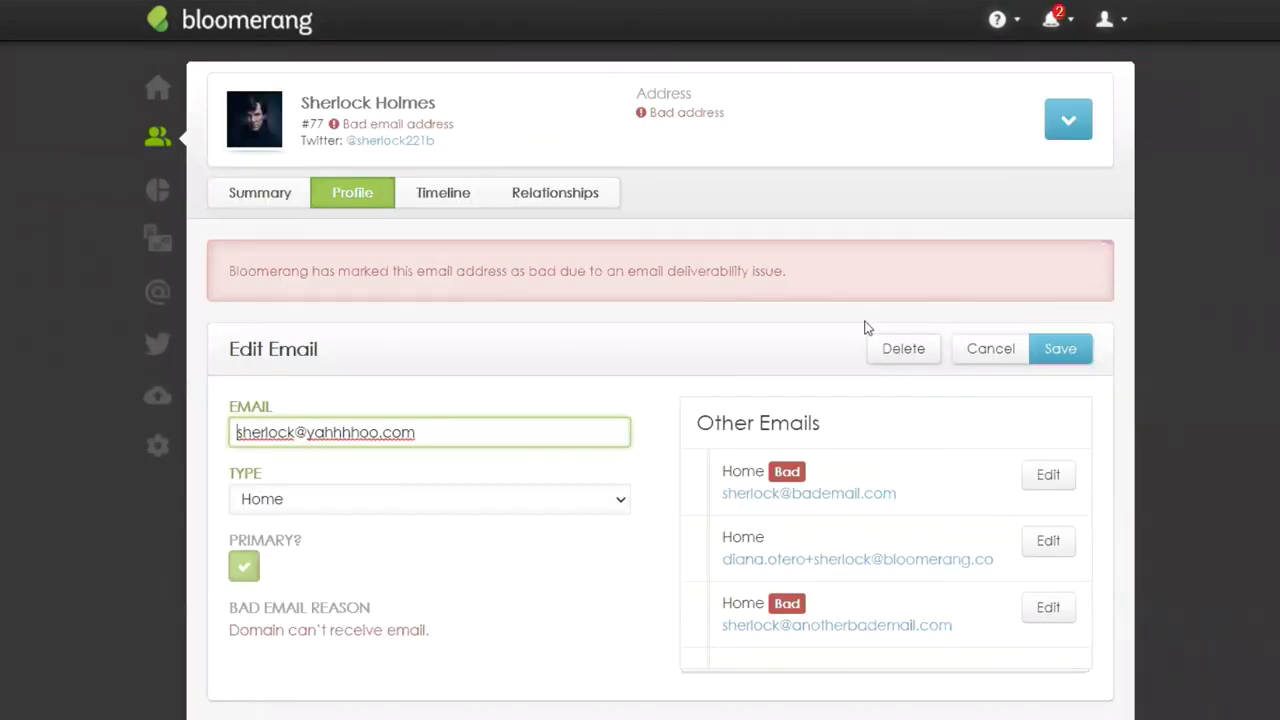
{"action": "left_click_drag", "start_coordinate": [230, 271], "coordinate": [820, 274]}
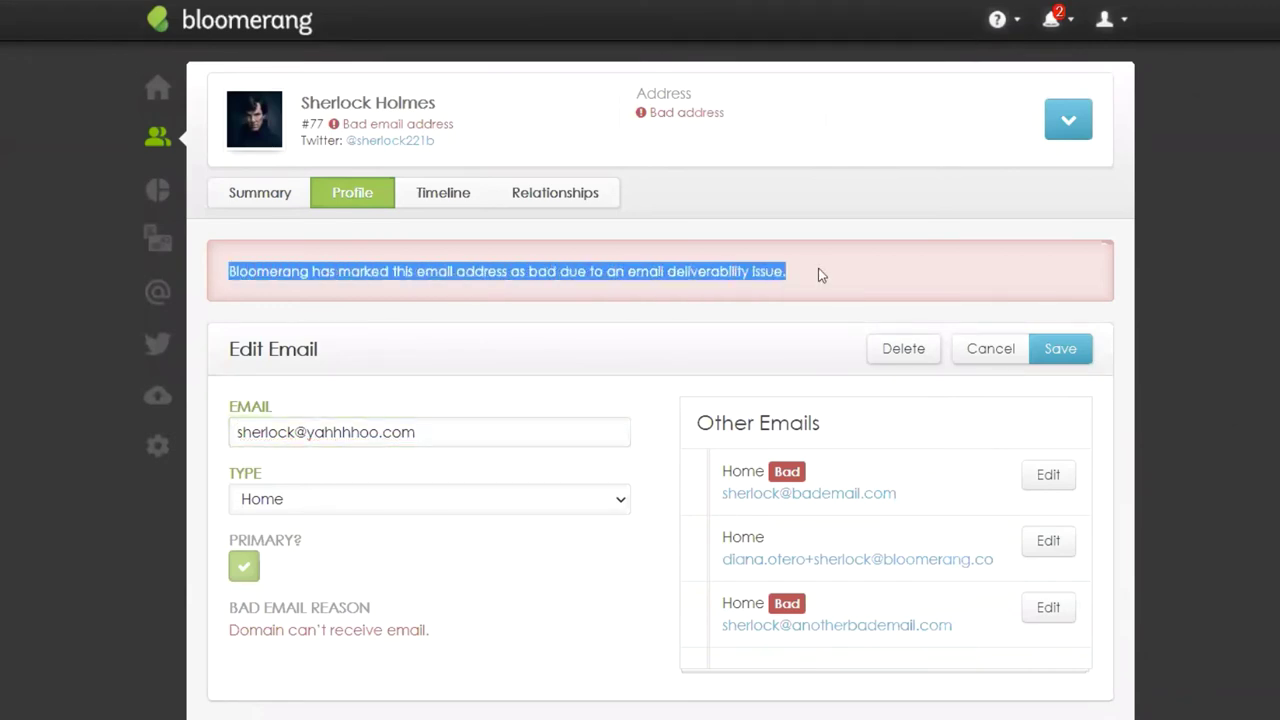
{"action": "left_click", "coordinate": [797, 277]}
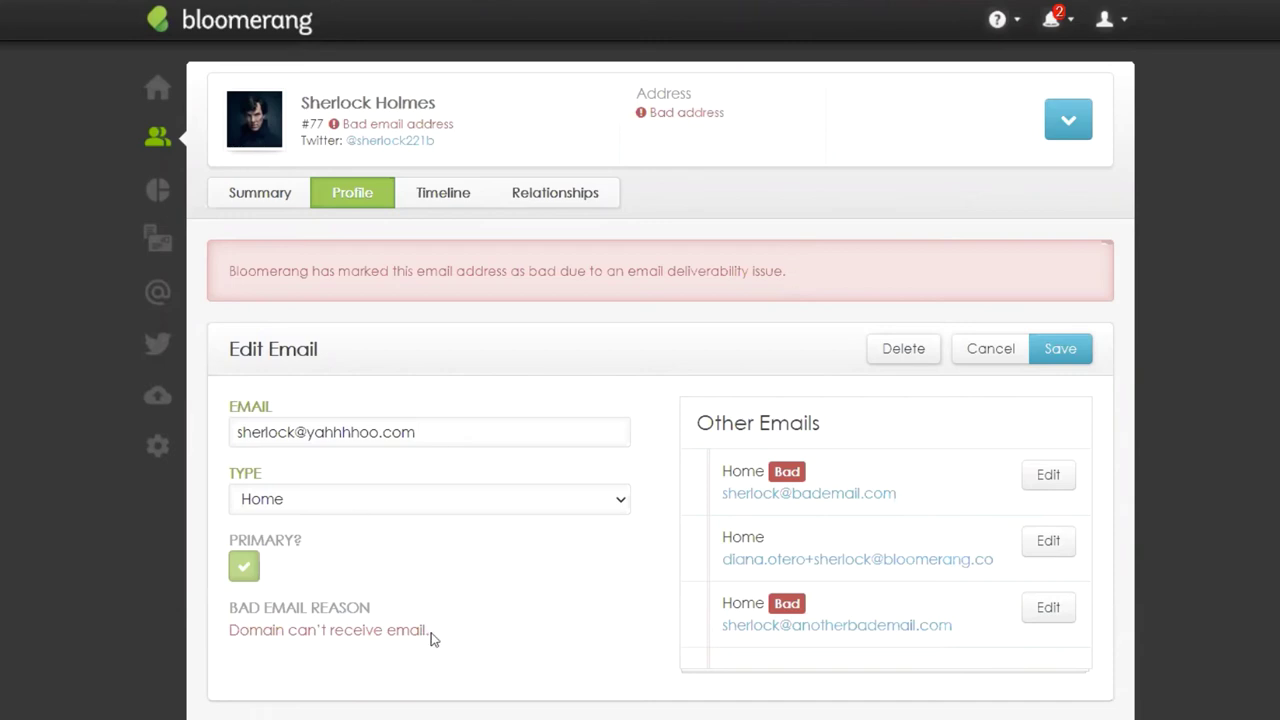
{"action": "left_click_drag", "start_coordinate": [431, 632], "coordinate": [232, 632]}
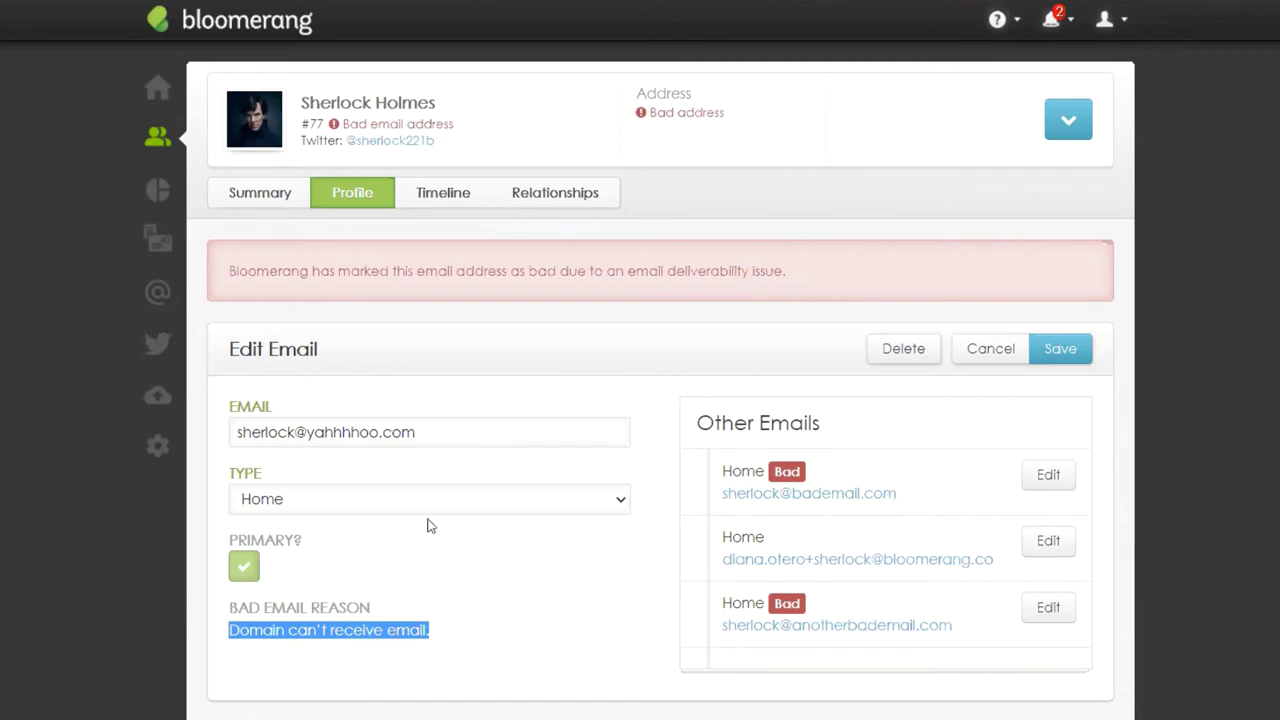
{"action": "left_click_drag", "start_coordinate": [466, 434], "coordinate": [243, 431]}
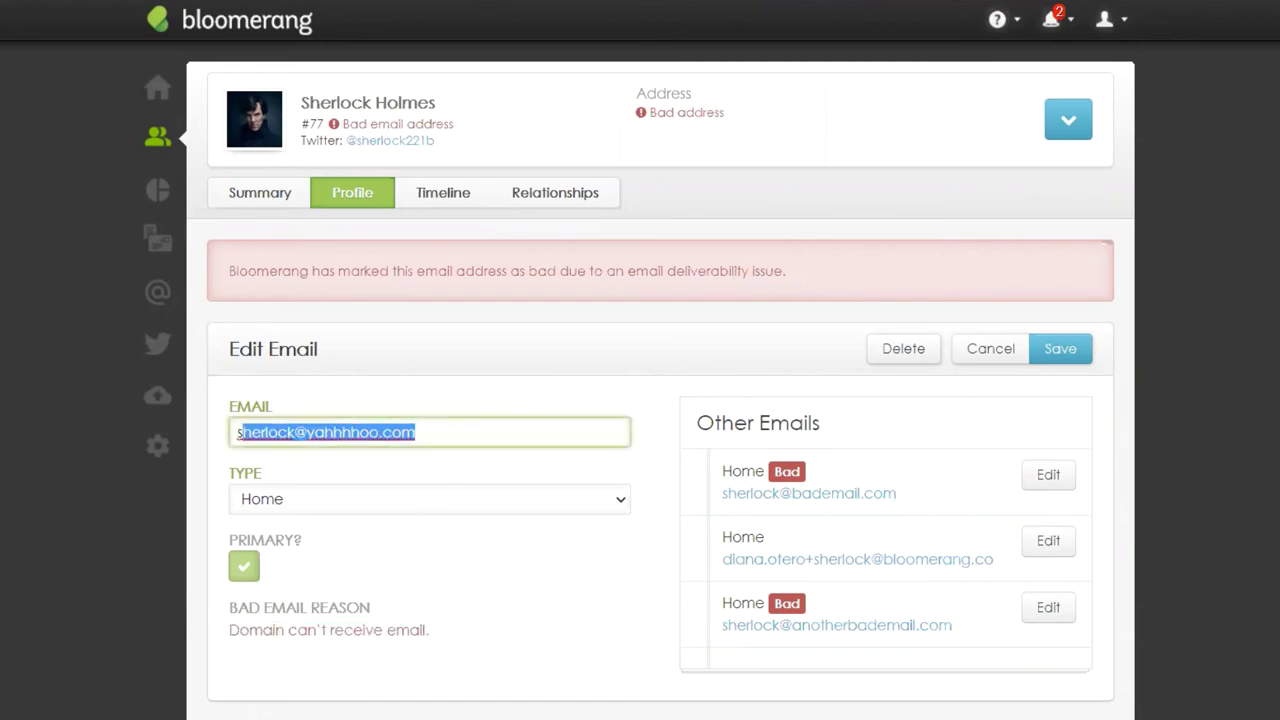
{"action": "left_click_drag", "start_coordinate": [462, 632], "coordinate": [215, 629]}
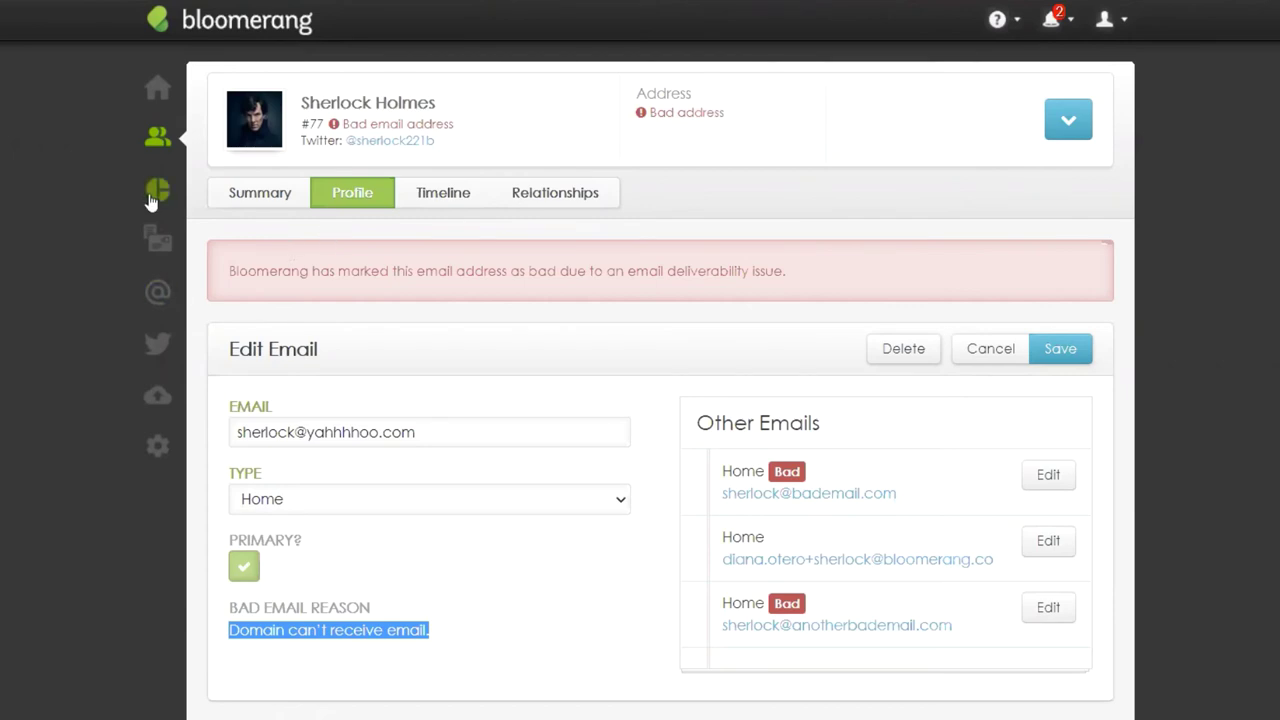
Step: Create a new Constituents report built from scratch in the Reports List
{"action": "mouse_move", "coordinate": [155, 190]}
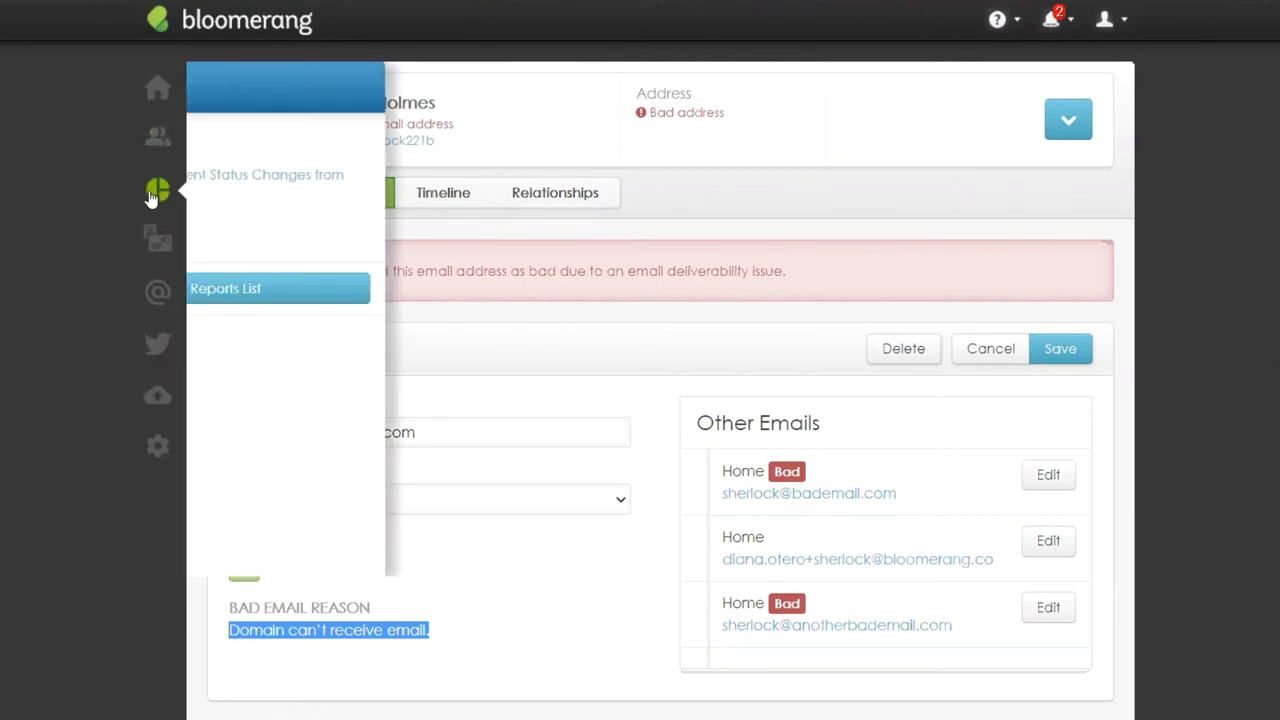
{"action": "left_click", "coordinate": [310, 288]}
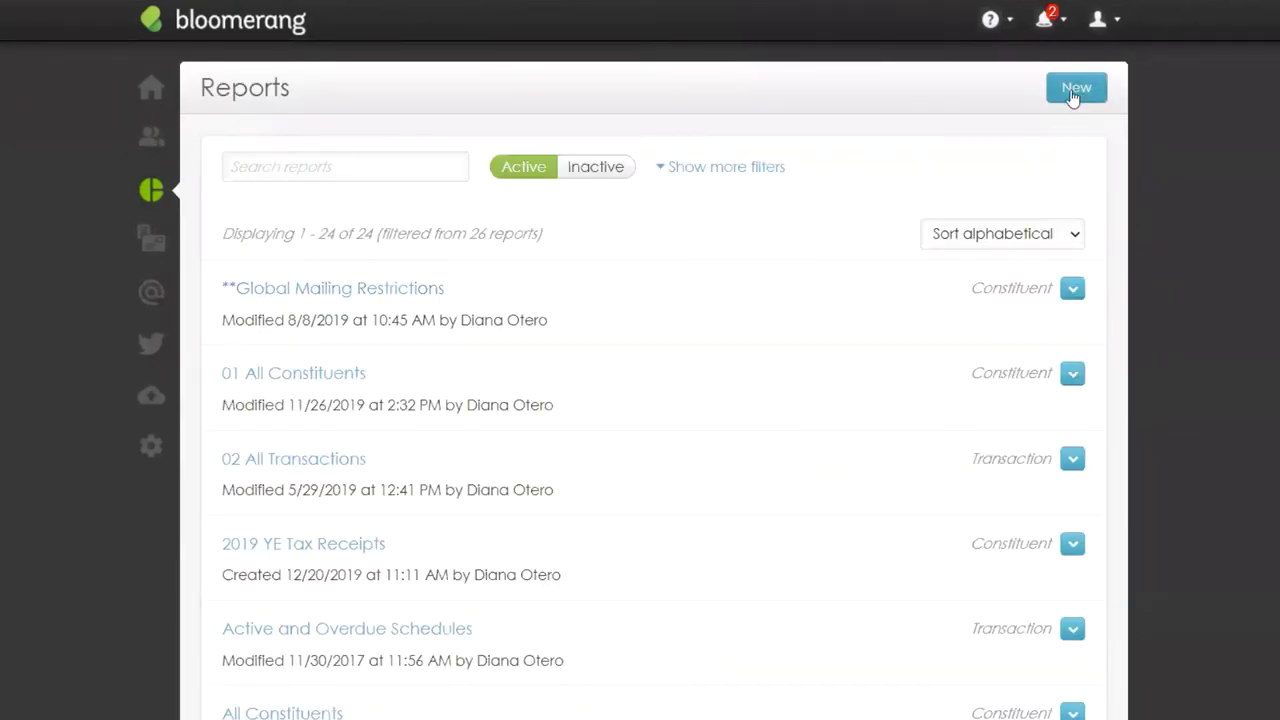
{"action": "left_click", "coordinate": [1074, 89]}
{"action": "left_click", "coordinate": [518, 236]}
{"action": "left_click", "coordinate": [488, 404]}
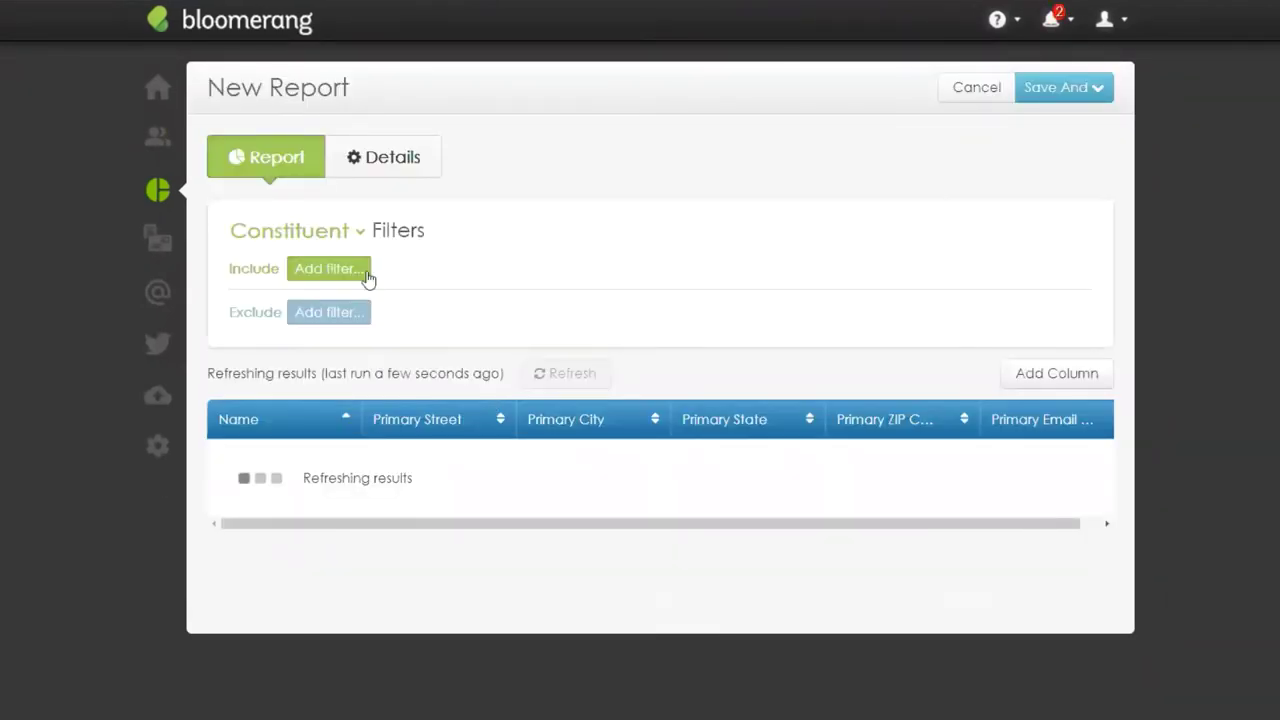
{"action": "scroll", "coordinate": [368, 277], "scroll_direction": "down", "scroll_amount": 3}
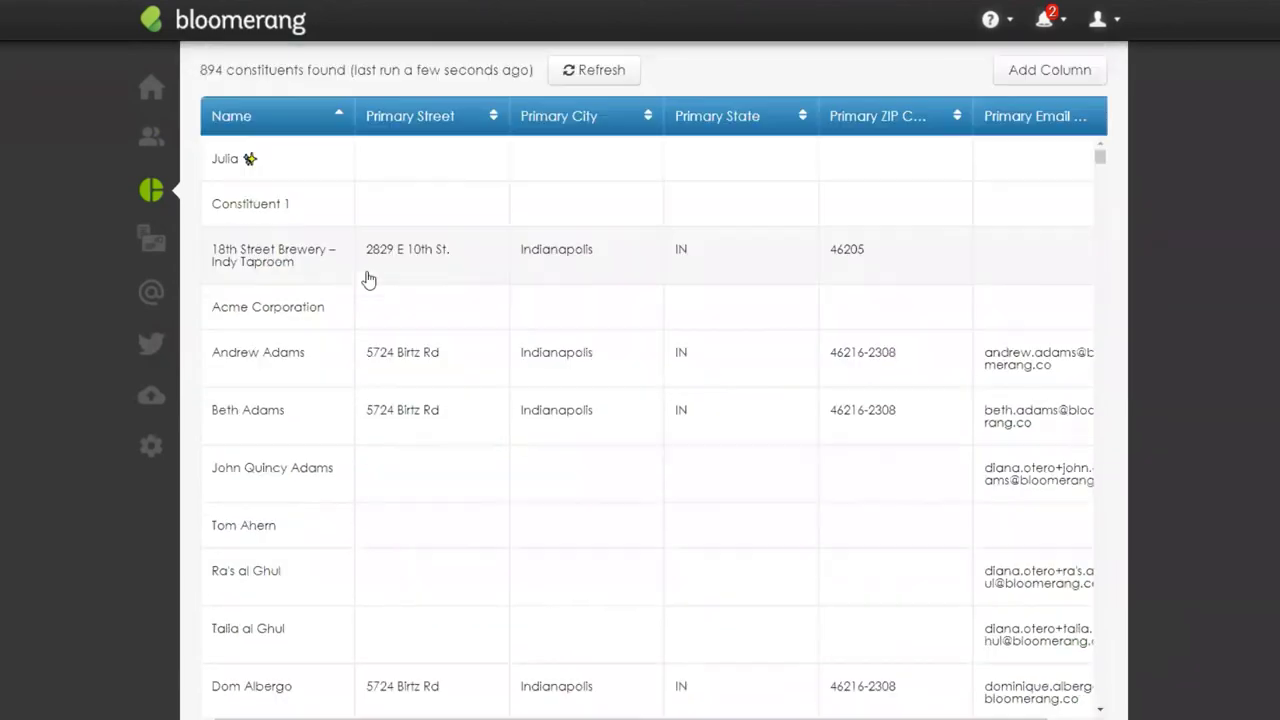
{"action": "scroll", "coordinate": [405, 280], "scroll_direction": "up", "scroll_amount": 3}
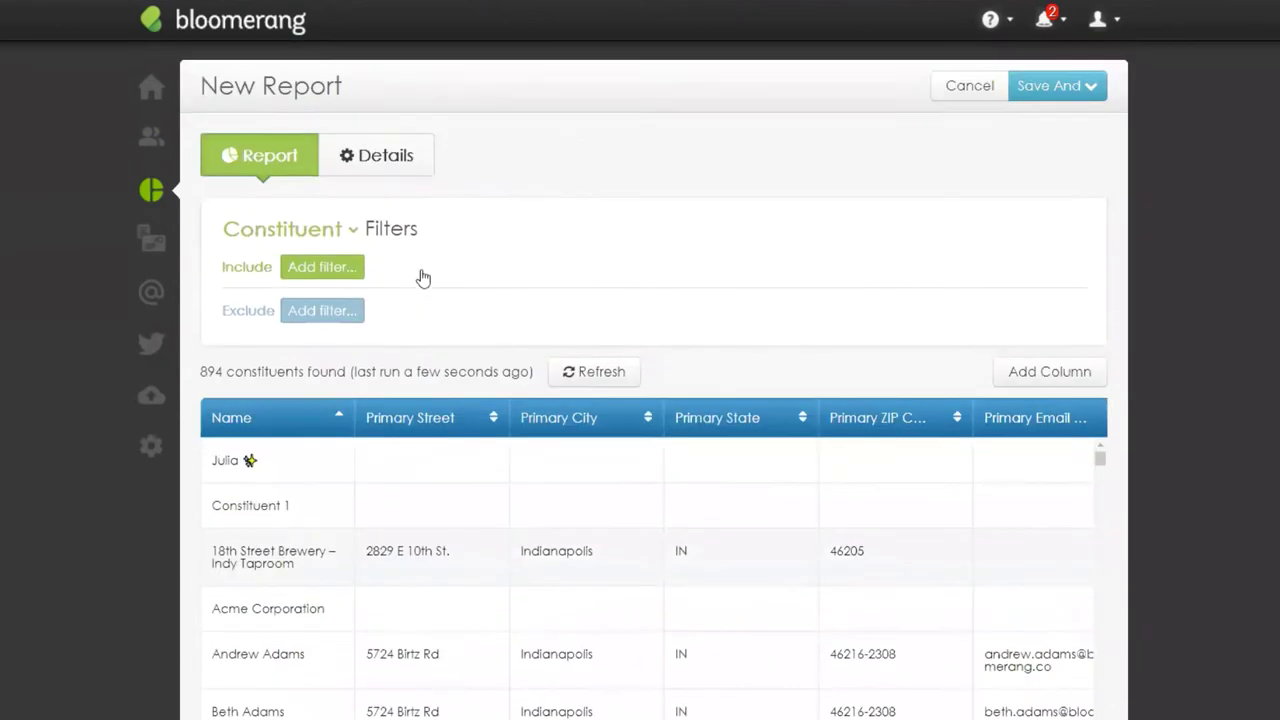
Step: Add an include filter 'Has Email Addresses' set to Specific Email Addresses
{"action": "left_click", "coordinate": [323, 272]}
{"action": "left_click", "coordinate": [337, 368]}
{"action": "type", "text": "has em"}
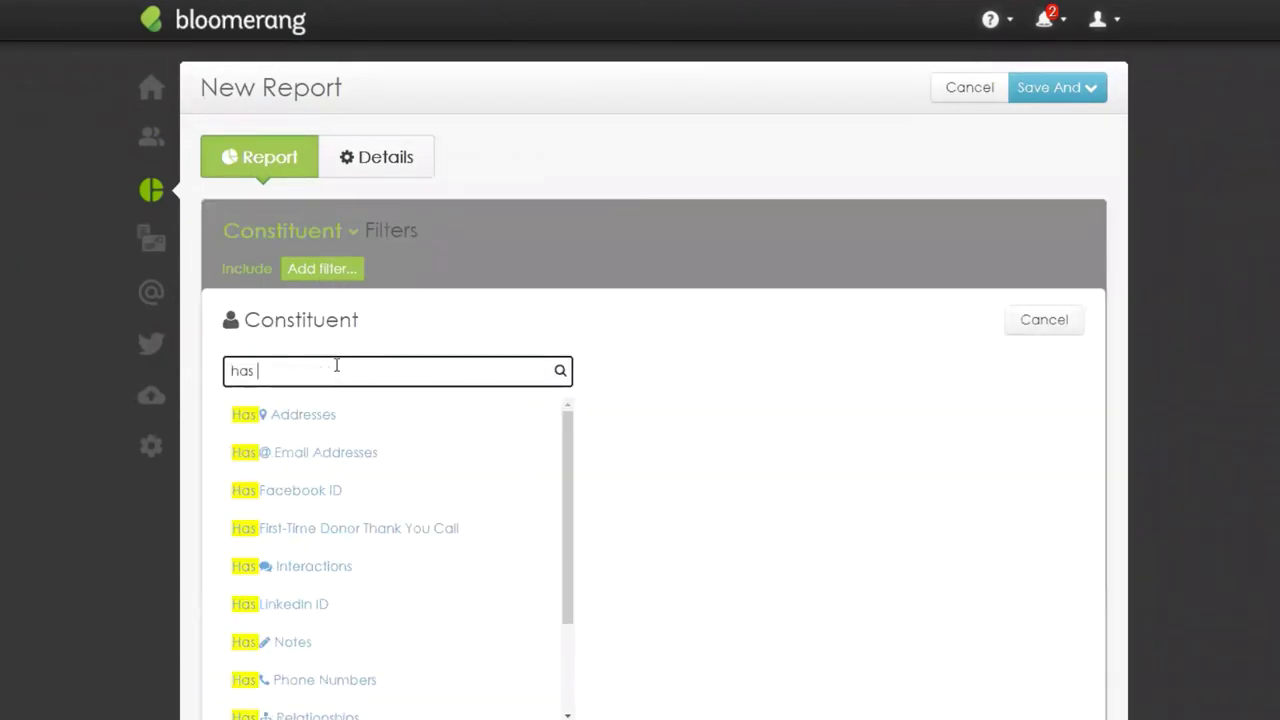
{"action": "left_click", "coordinate": [340, 420]}
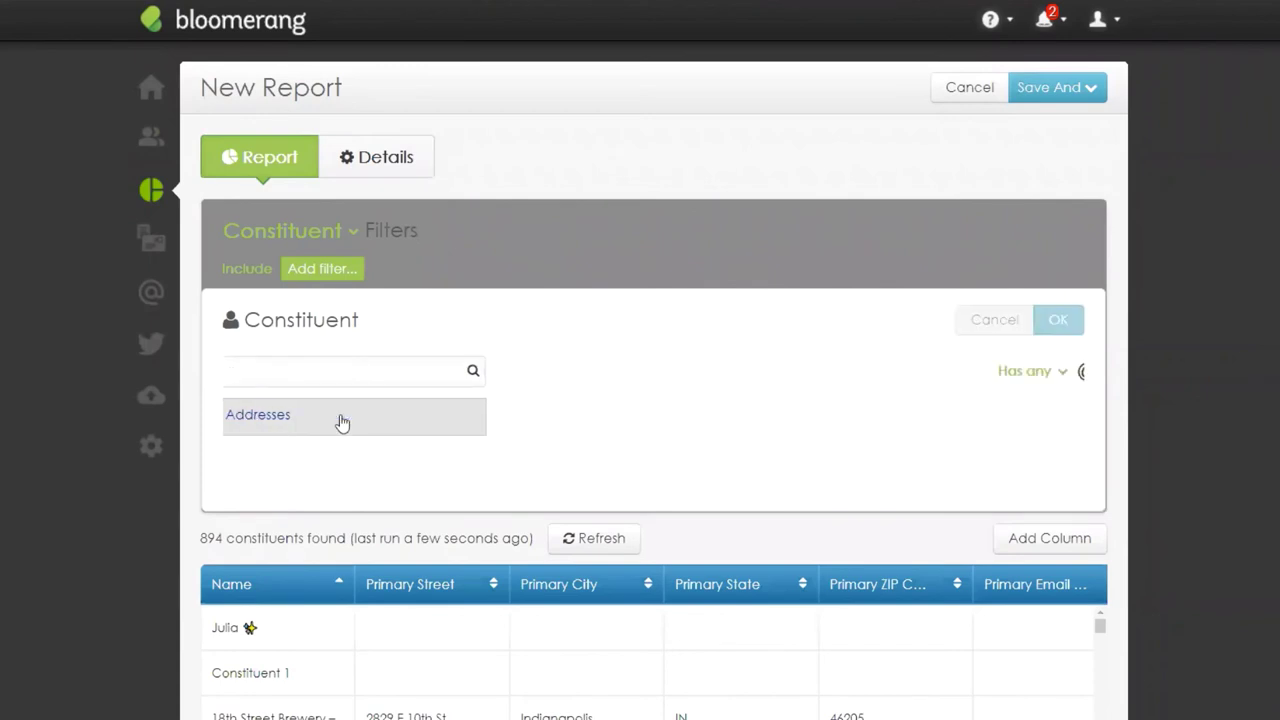
{"action": "left_click", "coordinate": [399, 373]}
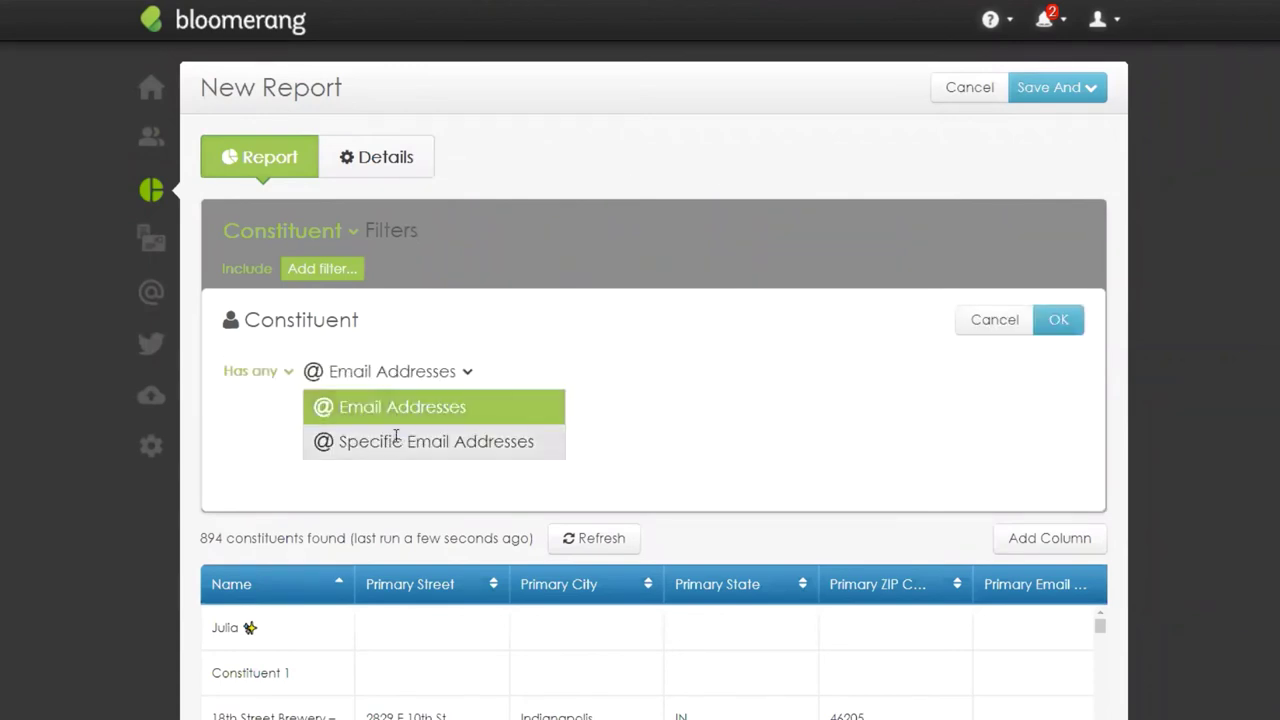
{"action": "left_click", "coordinate": [395, 440]}
{"action": "left_click", "coordinate": [396, 482]}
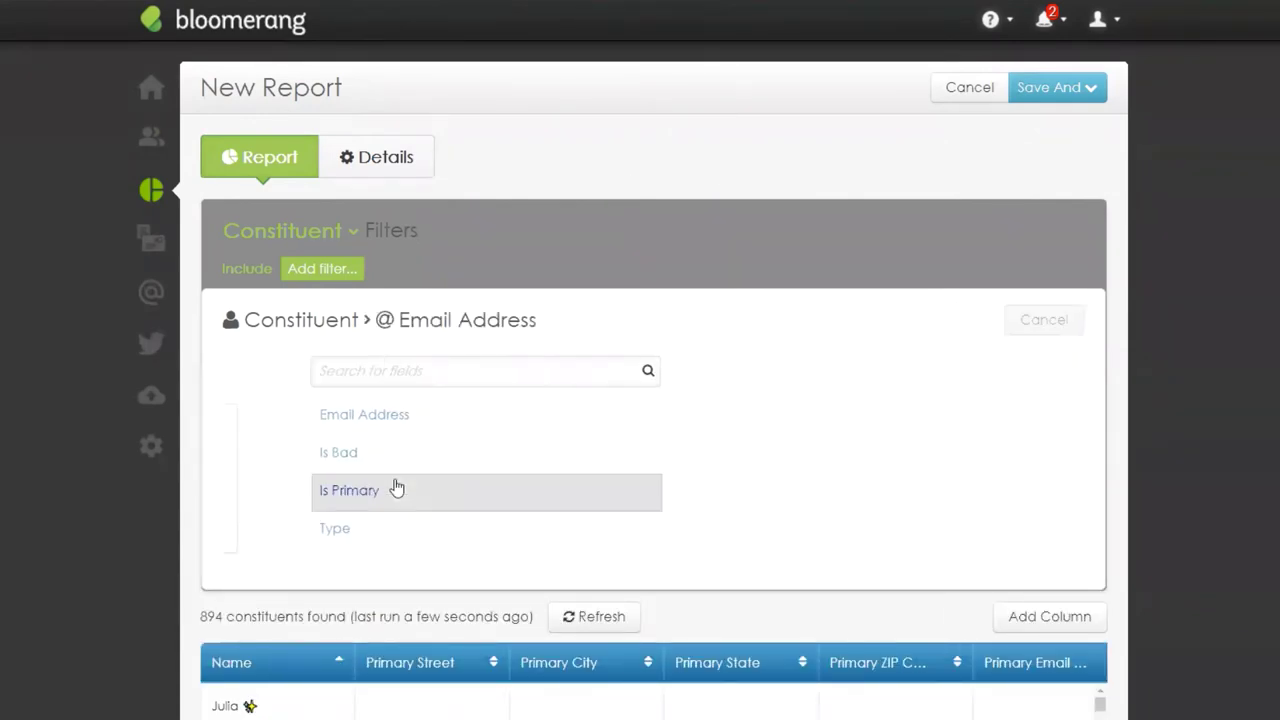
Step: Add Is bad and Is primary email conditions and apply the filter
{"action": "left_click", "coordinate": [306, 457]}
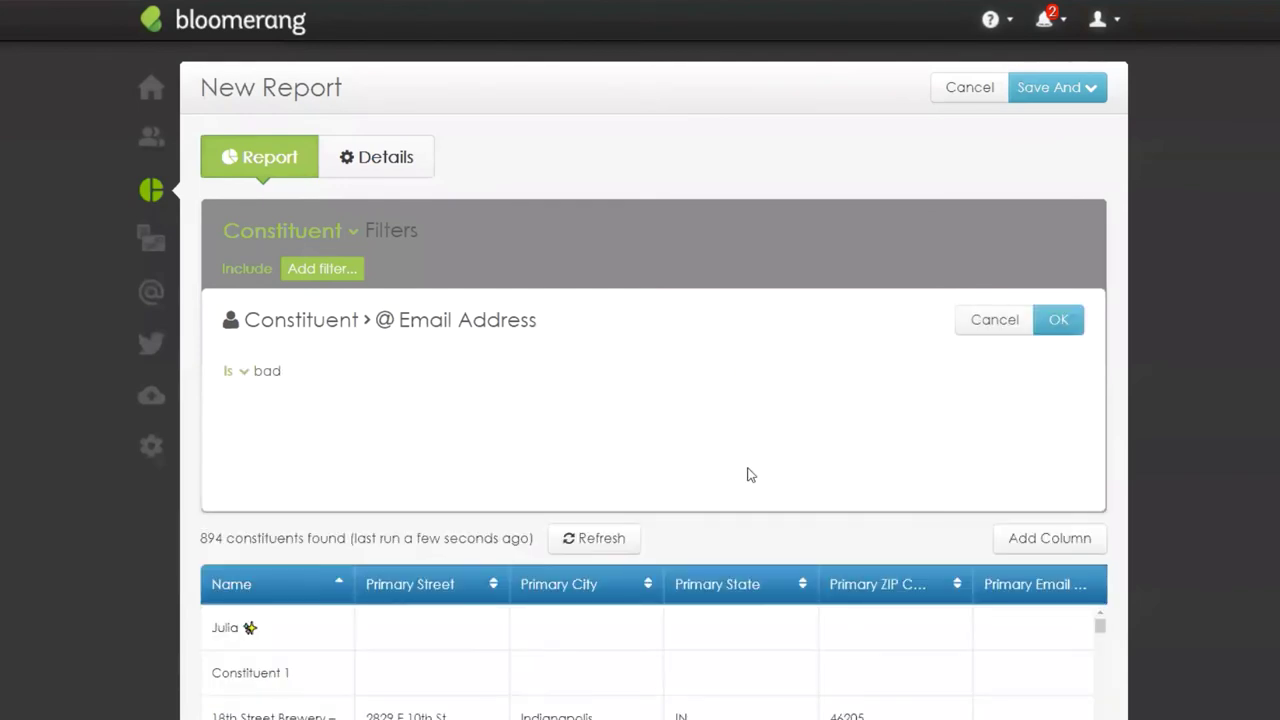
{"action": "left_click", "coordinate": [1058, 320]}
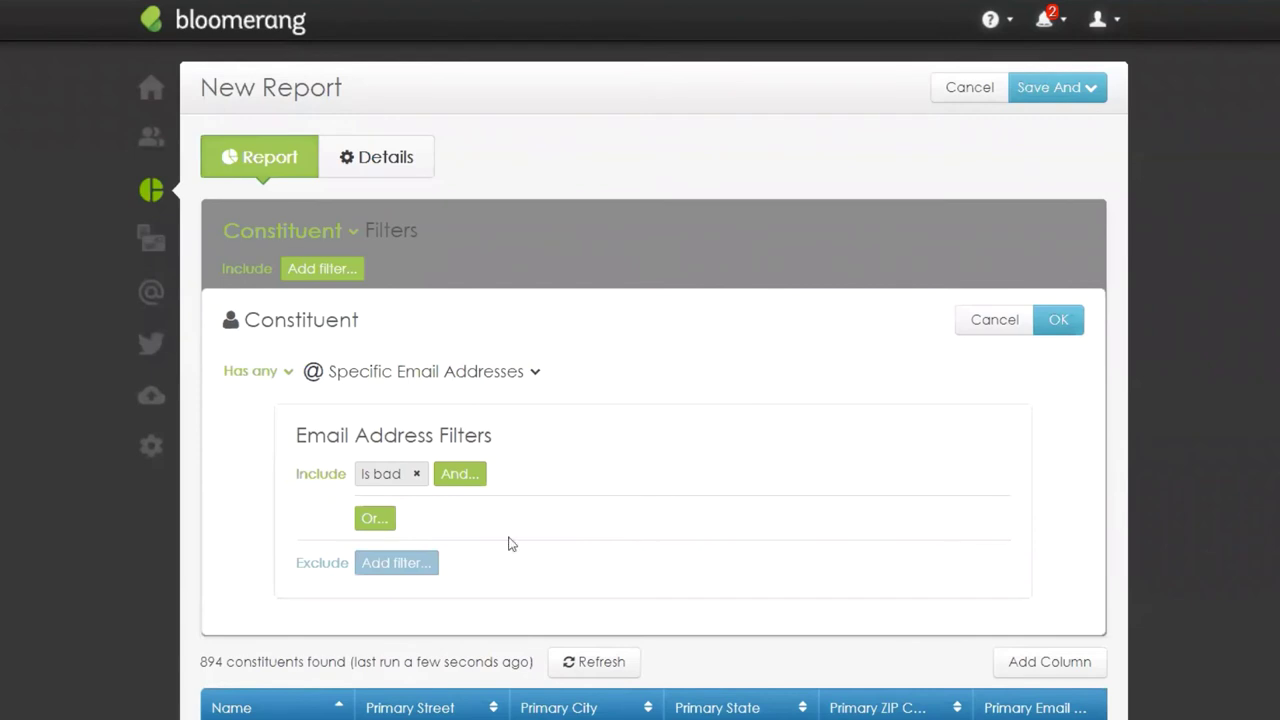
{"action": "left_click", "coordinate": [458, 476]}
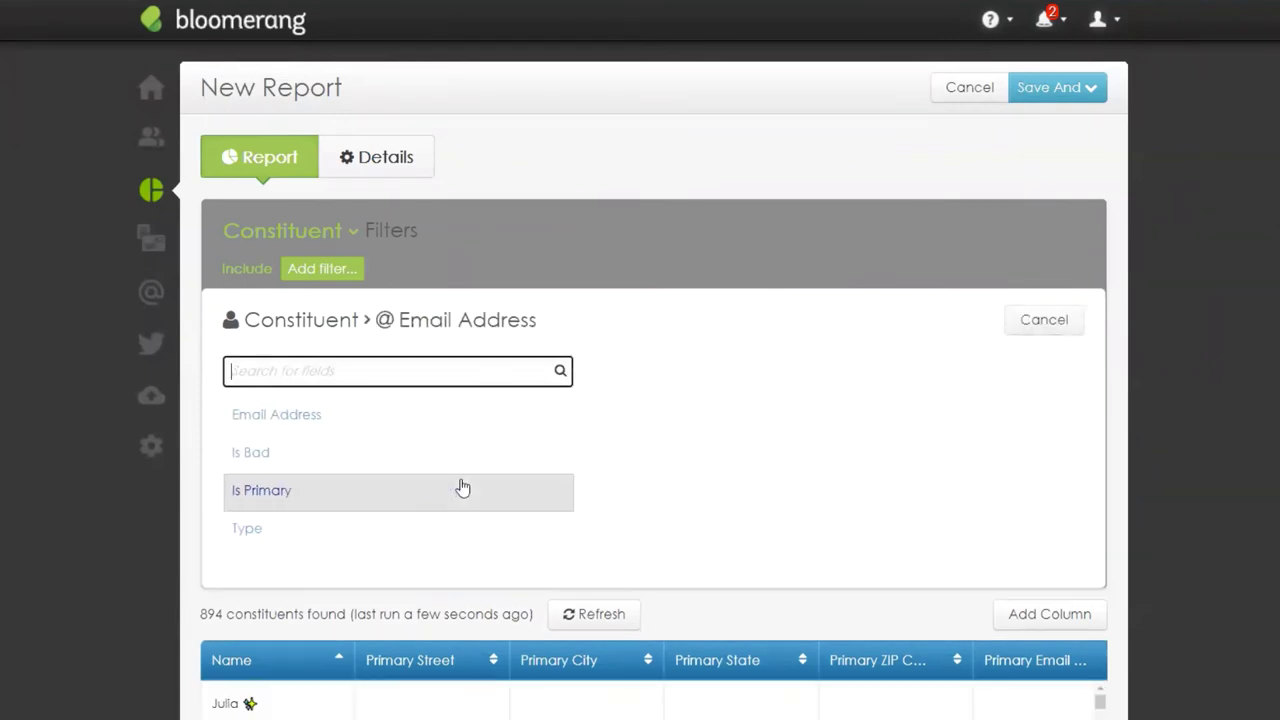
{"action": "left_click", "coordinate": [337, 491]}
{"action": "left_click", "coordinate": [1066, 318]}
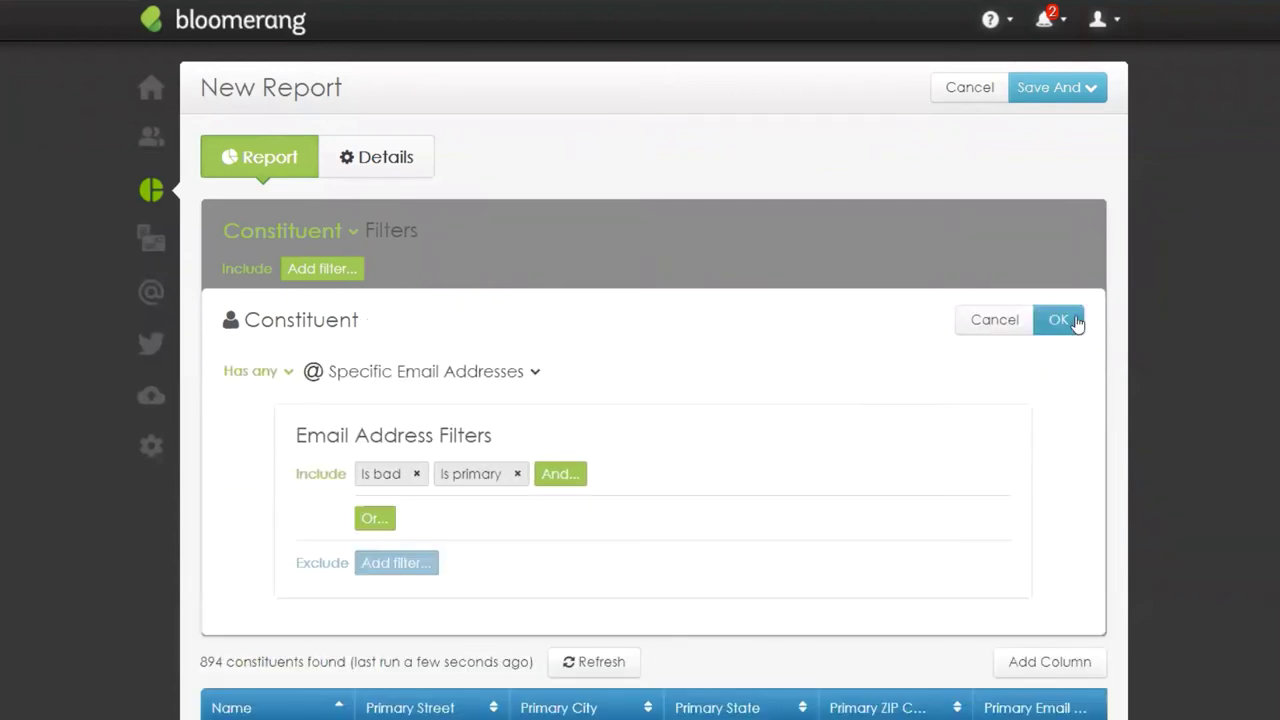
{"action": "left_click", "coordinate": [1060, 320]}
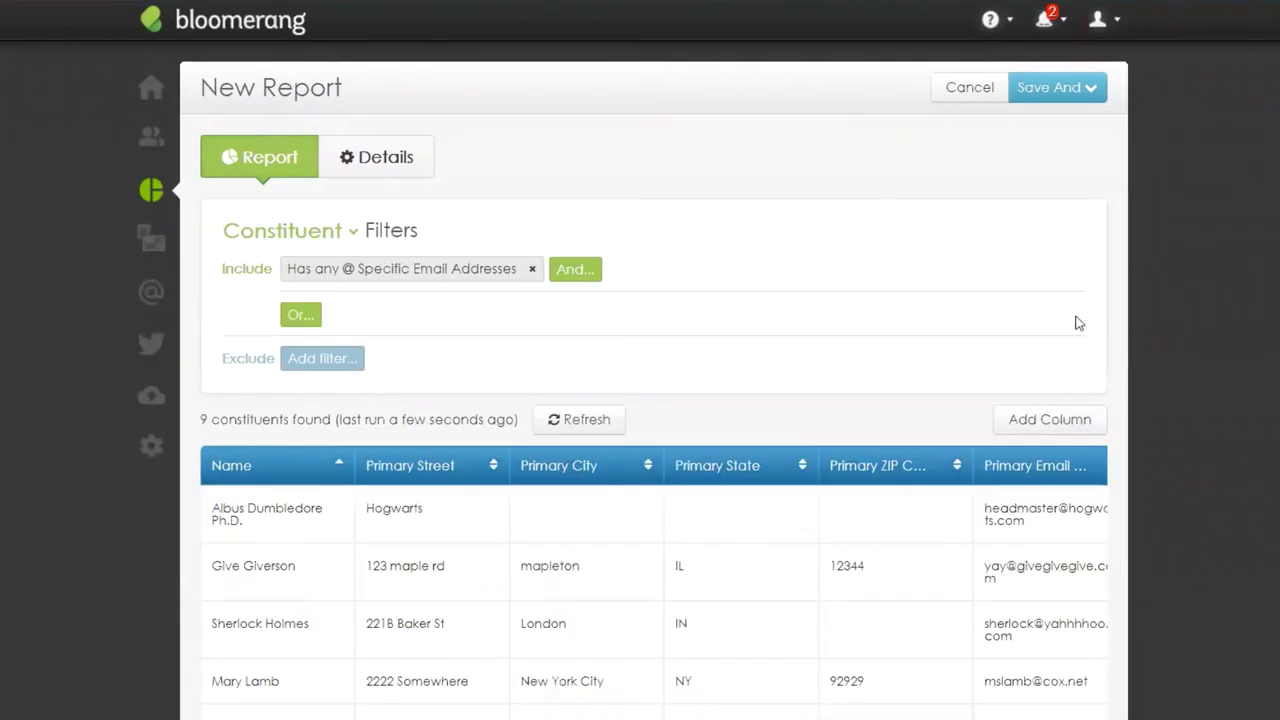
{"action": "scroll", "coordinate": [1228, 436], "scroll_direction": "down", "scroll_amount": 3}
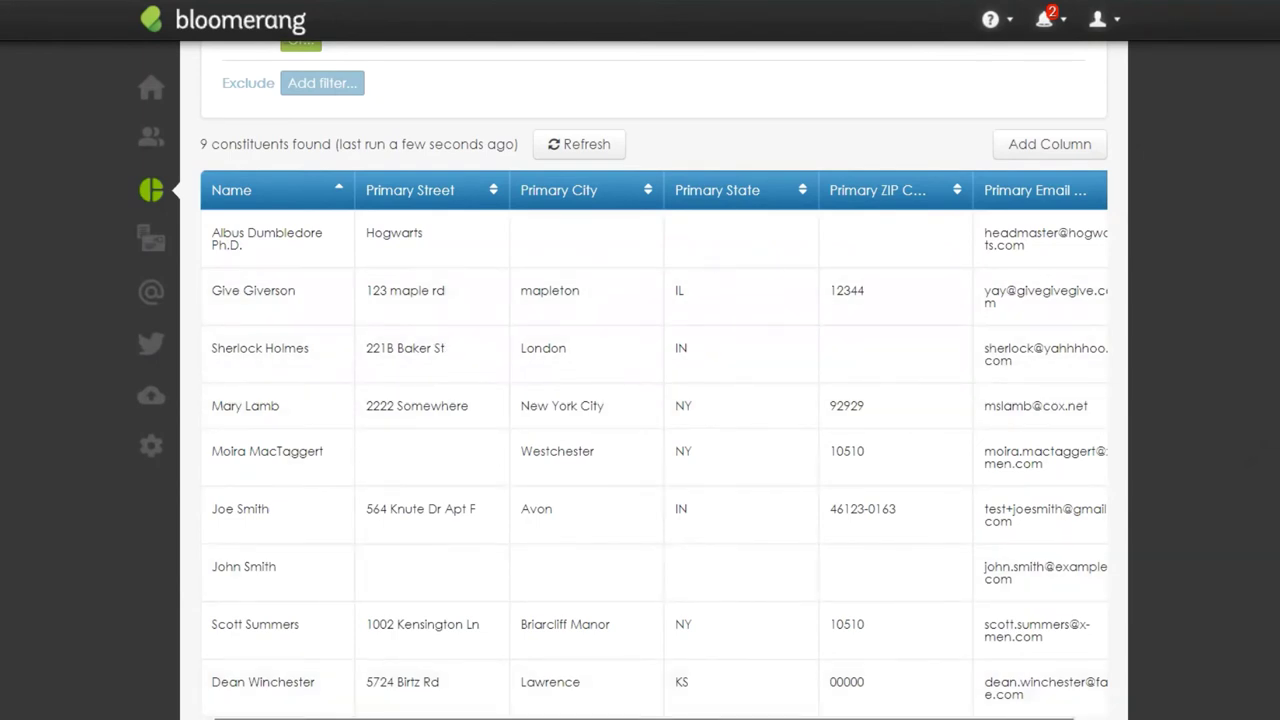
{"action": "scroll", "coordinate": [654, 445], "scroll_direction": "right", "scroll_amount": 1}
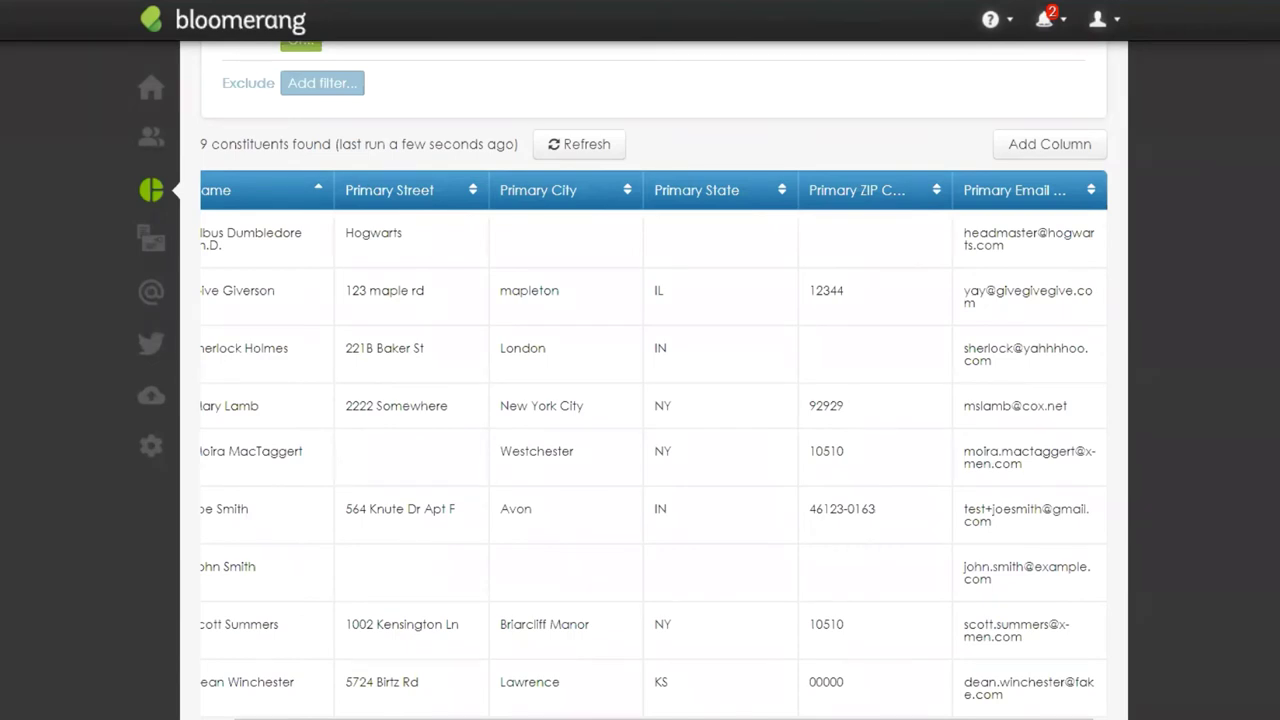
{"action": "scroll", "coordinate": [441, 712], "scroll_direction": "left", "scroll_amount": 1}
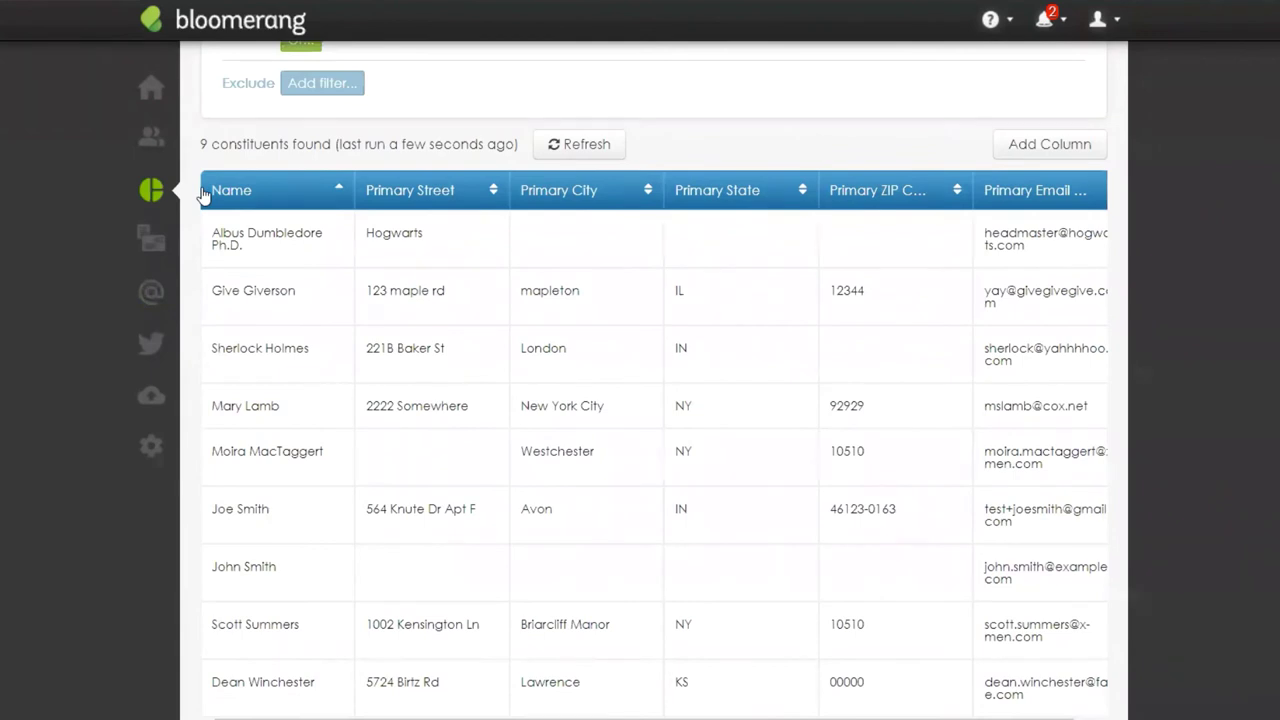
{"action": "left_click_drag", "start_coordinate": [203, 193], "coordinate": [228, 146]}
{"action": "scroll", "coordinate": [1258, 584], "scroll_direction": "up", "scroll_amount": 3}
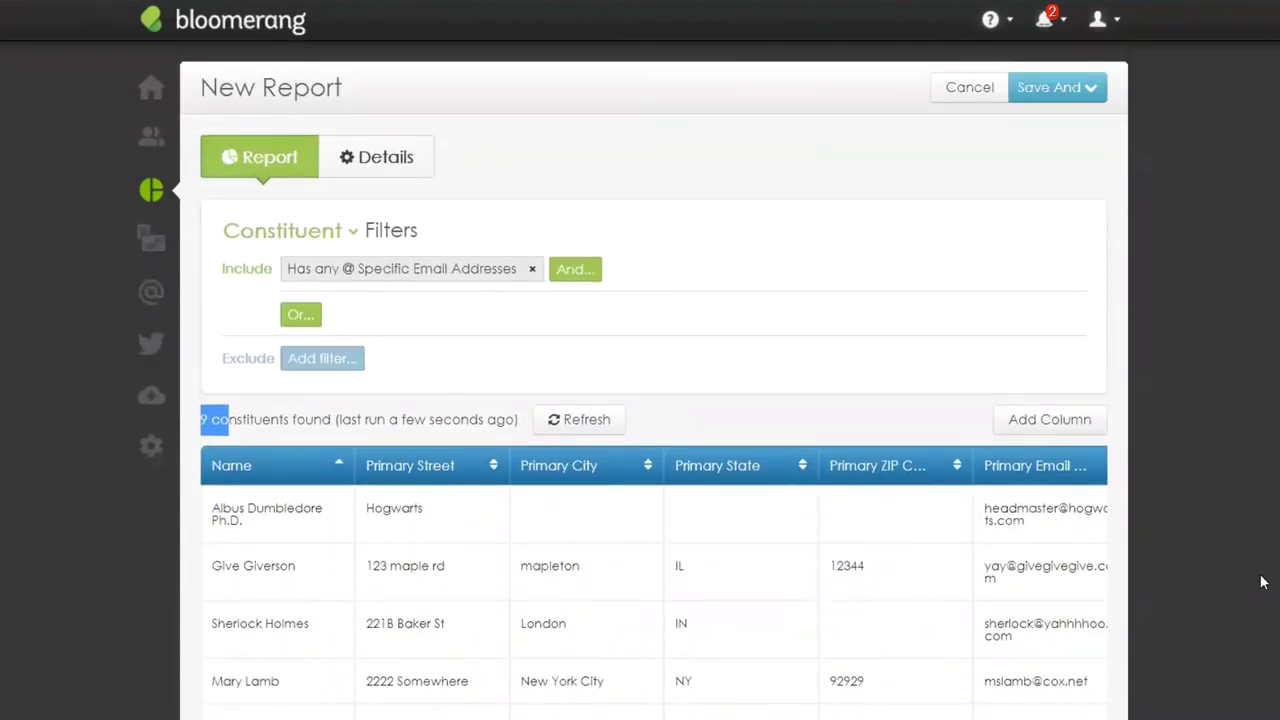
{"action": "scroll", "coordinate": [1258, 584], "scroll_direction": "down", "scroll_amount": 3}
{"action": "scroll", "coordinate": [310, 468], "scroll_direction": "down", "scroll_amount": 1}
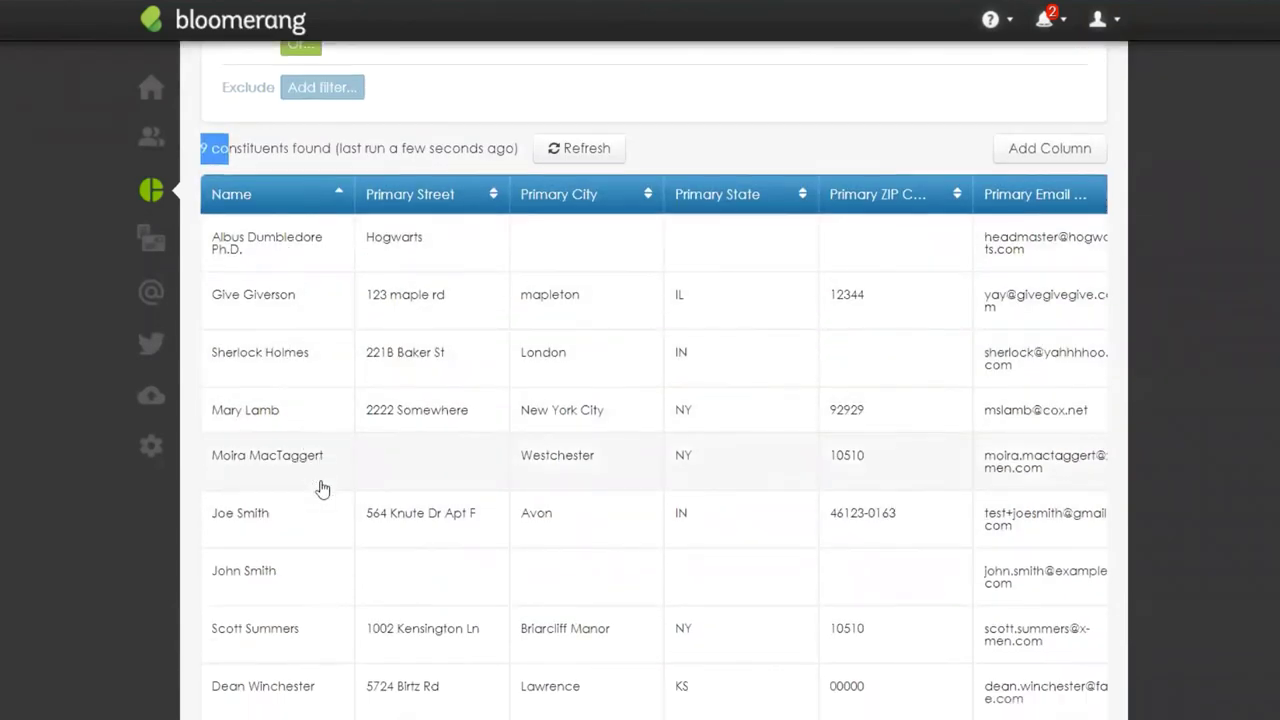
{"action": "scroll", "coordinate": [654, 450], "scroll_direction": "right", "scroll_amount": 1}
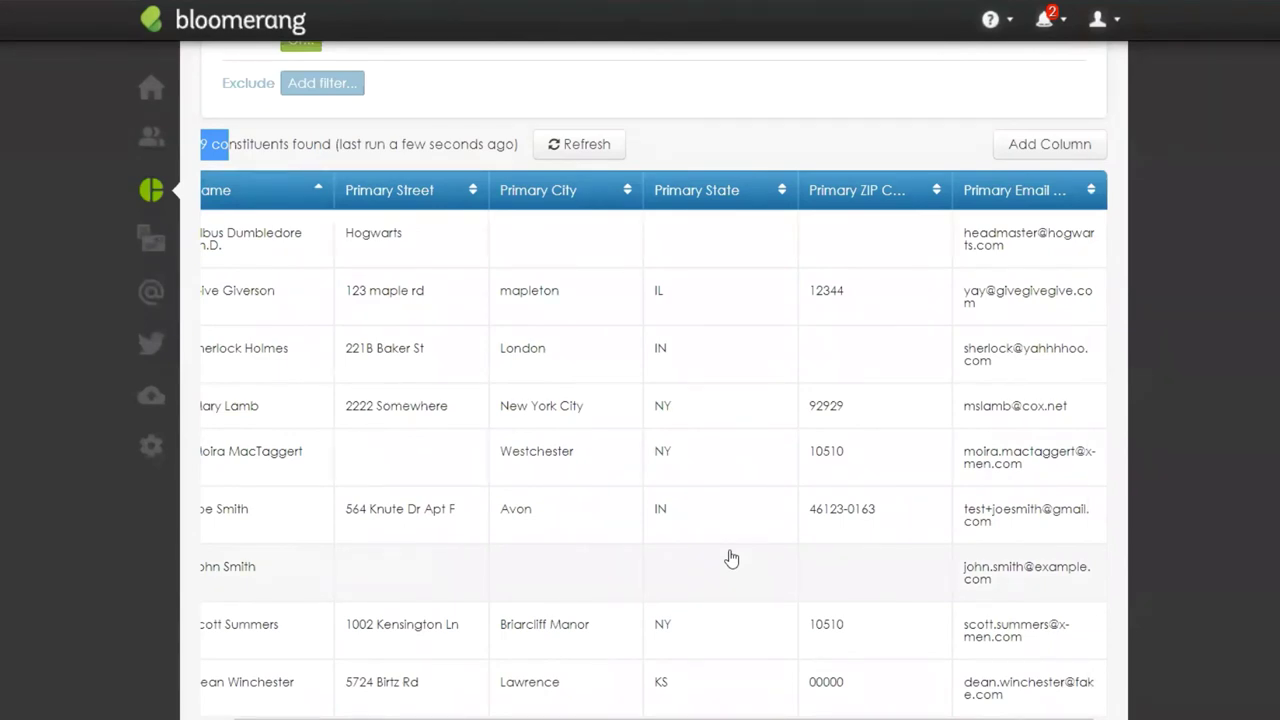
{"action": "scroll", "coordinate": [640, 715], "scroll_direction": "left", "scroll_amount": 1}
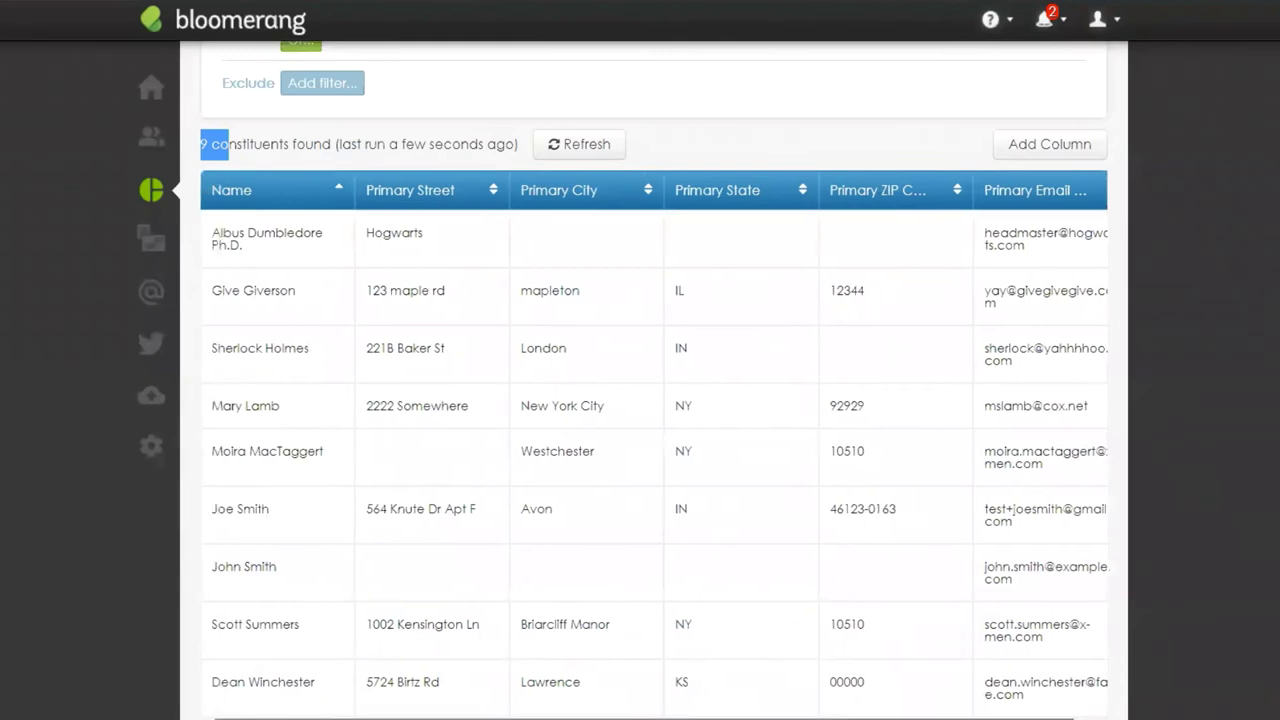
{"action": "left_click", "coordinate": [221, 147]}
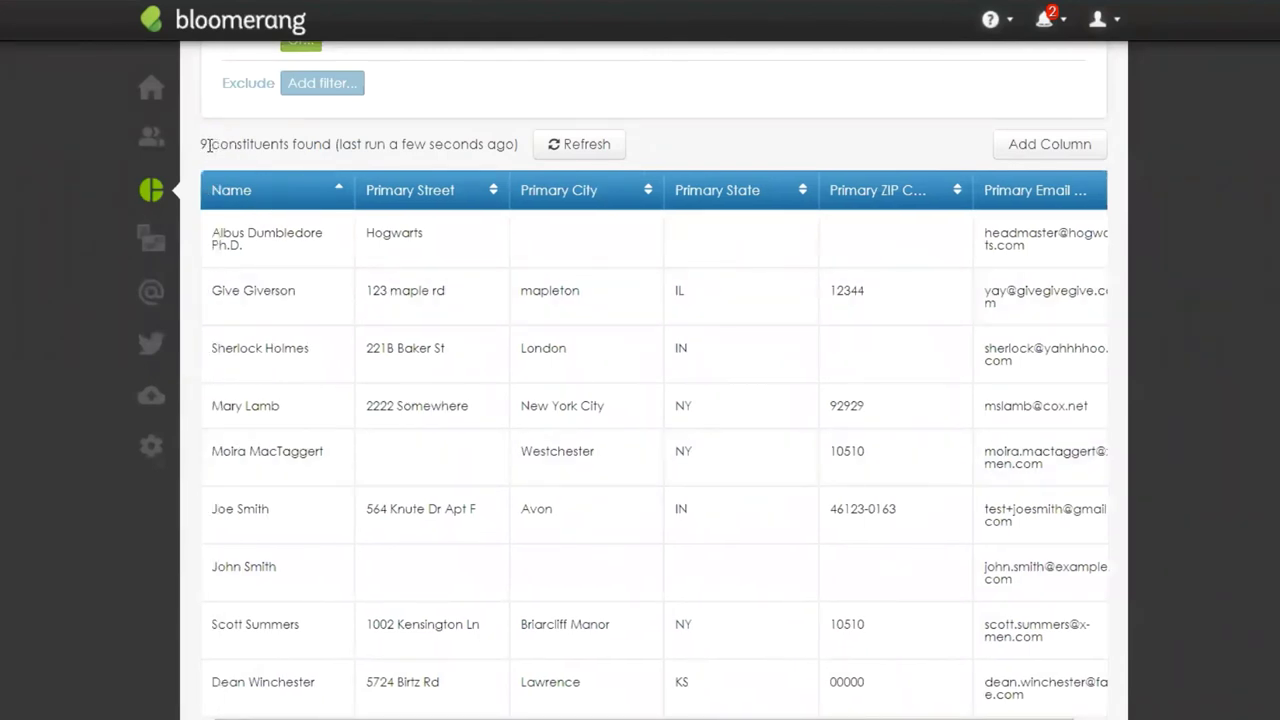
{"action": "left_click_drag", "start_coordinate": [199, 146], "coordinate": [350, 140]}
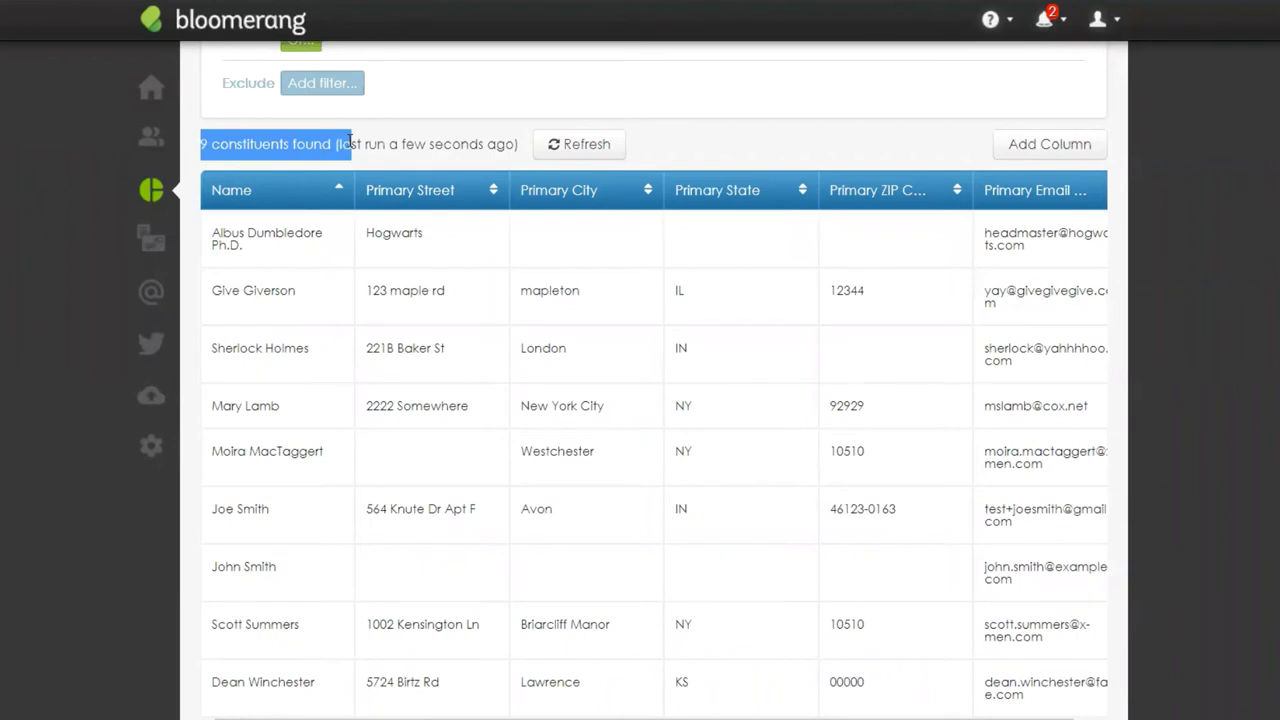
{"action": "left_click", "coordinate": [406, 146]}
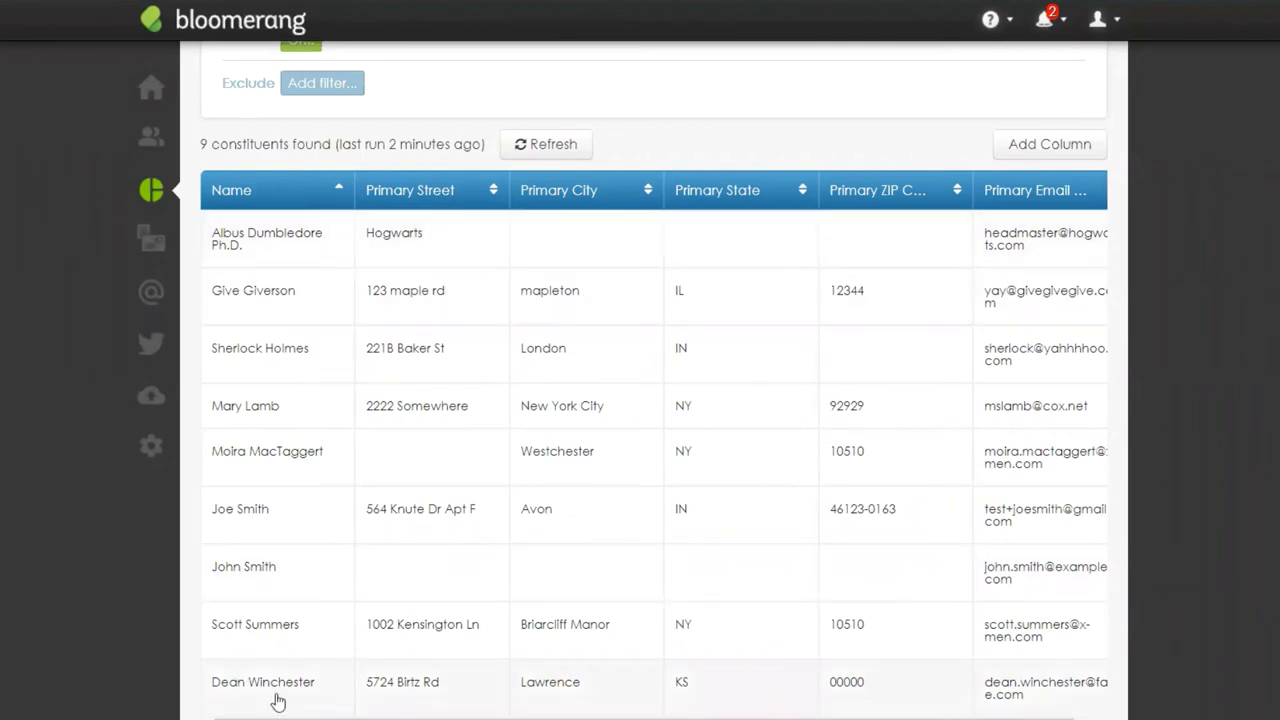
{"action": "scroll", "coordinate": [680, 706], "scroll_direction": "right", "scroll_amount": 2}
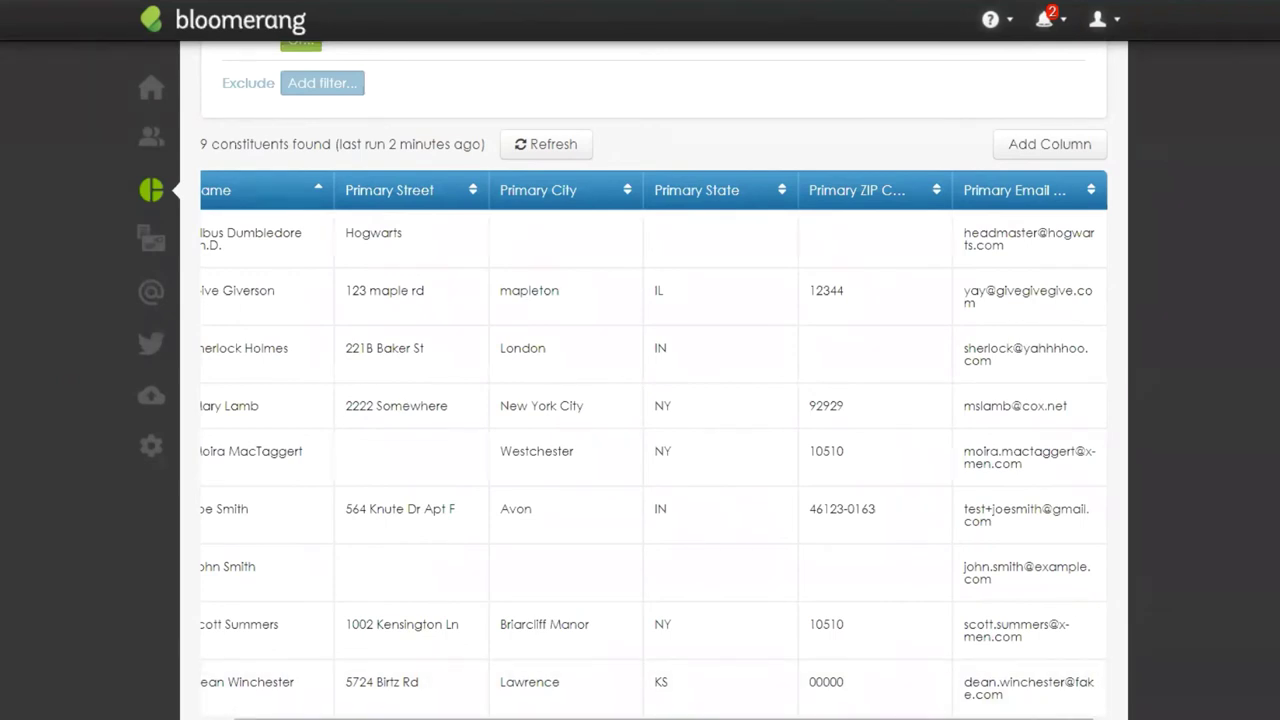
{"action": "left_click_drag", "start_coordinate": [1038, 718], "coordinate": [1017, 718]}
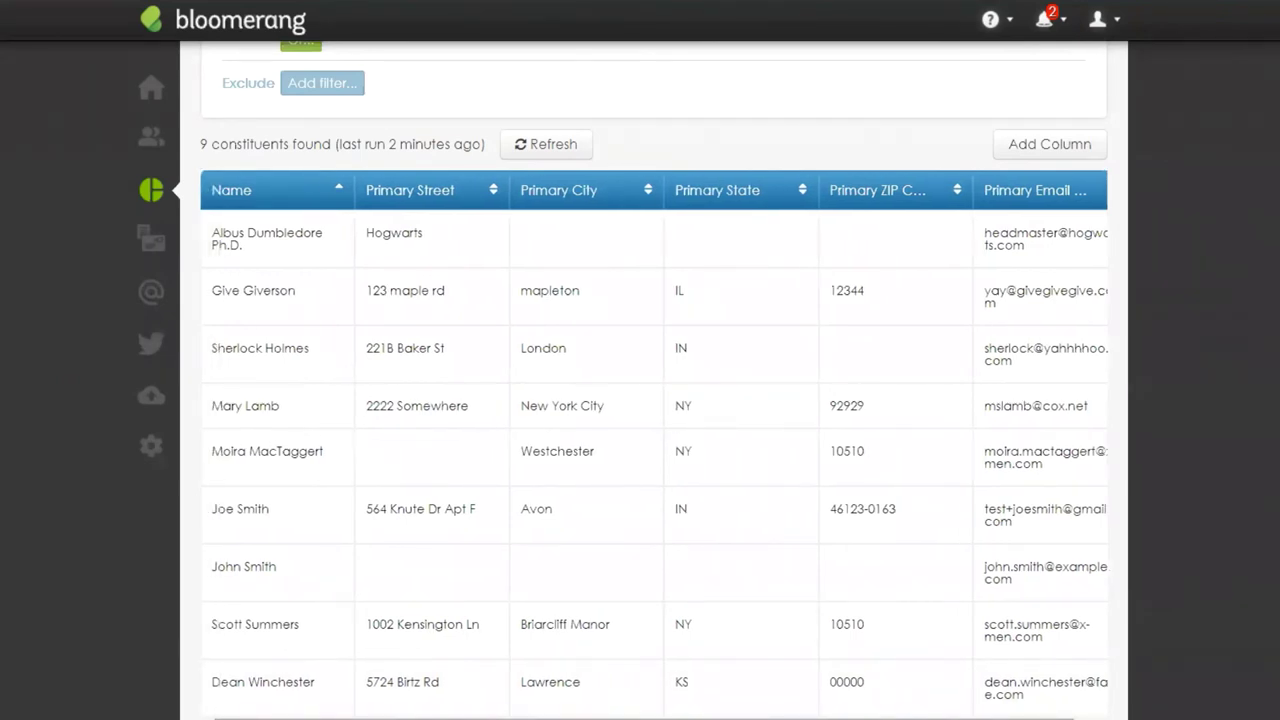
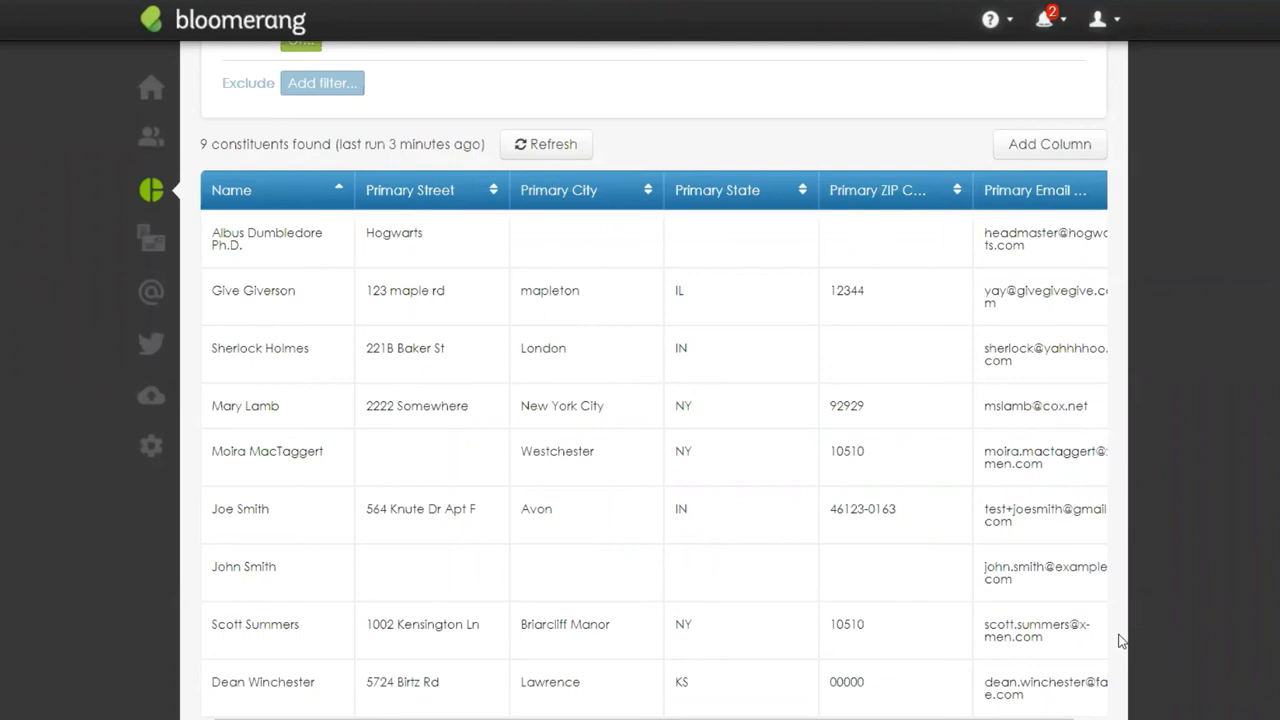
Step: Save the report as 'Bad Emails', keep editing, and return to its filters and results
{"action": "scroll", "coordinate": [983, 565], "scroll_direction": "up", "scroll_amount": 5}
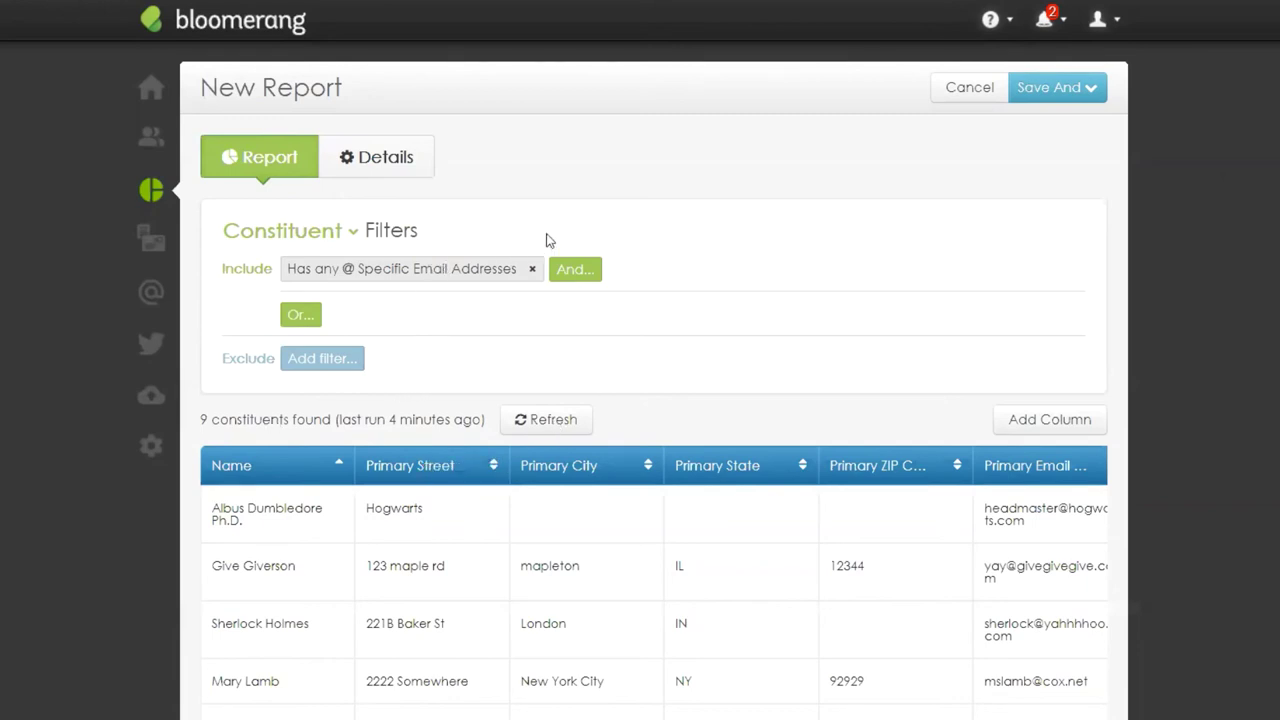
{"action": "left_click", "coordinate": [1094, 84]}
{"action": "left_click", "coordinate": [1086, 137]}
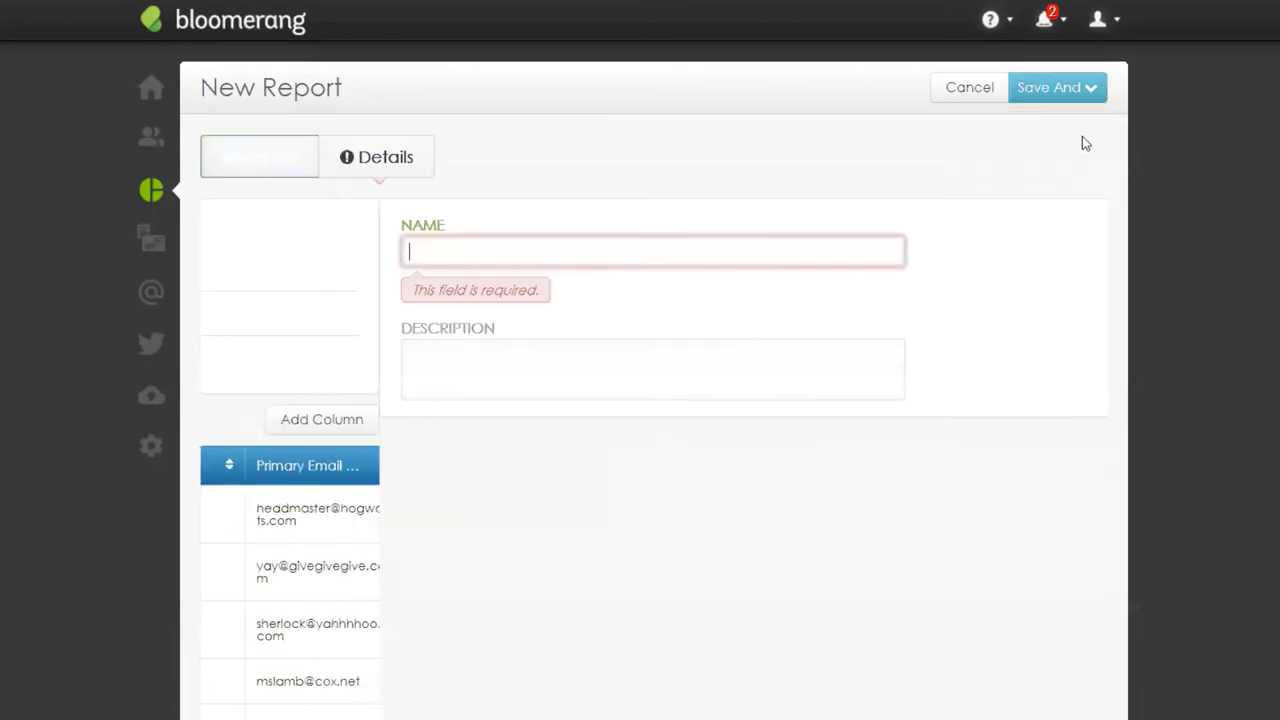
{"action": "type", "text": "Bad "}
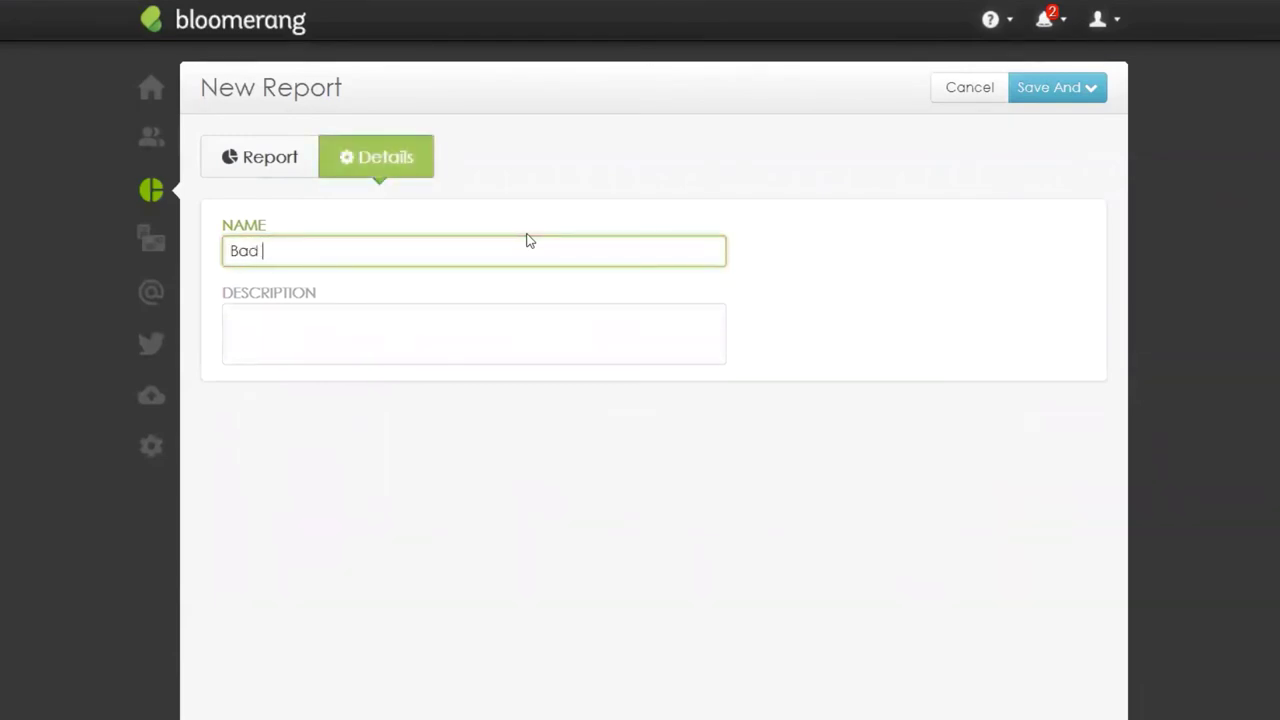
{"action": "type", "text": "Emails"}
{"action": "left_click", "coordinate": [1089, 92]}
{"action": "left_click", "coordinate": [1084, 132]}
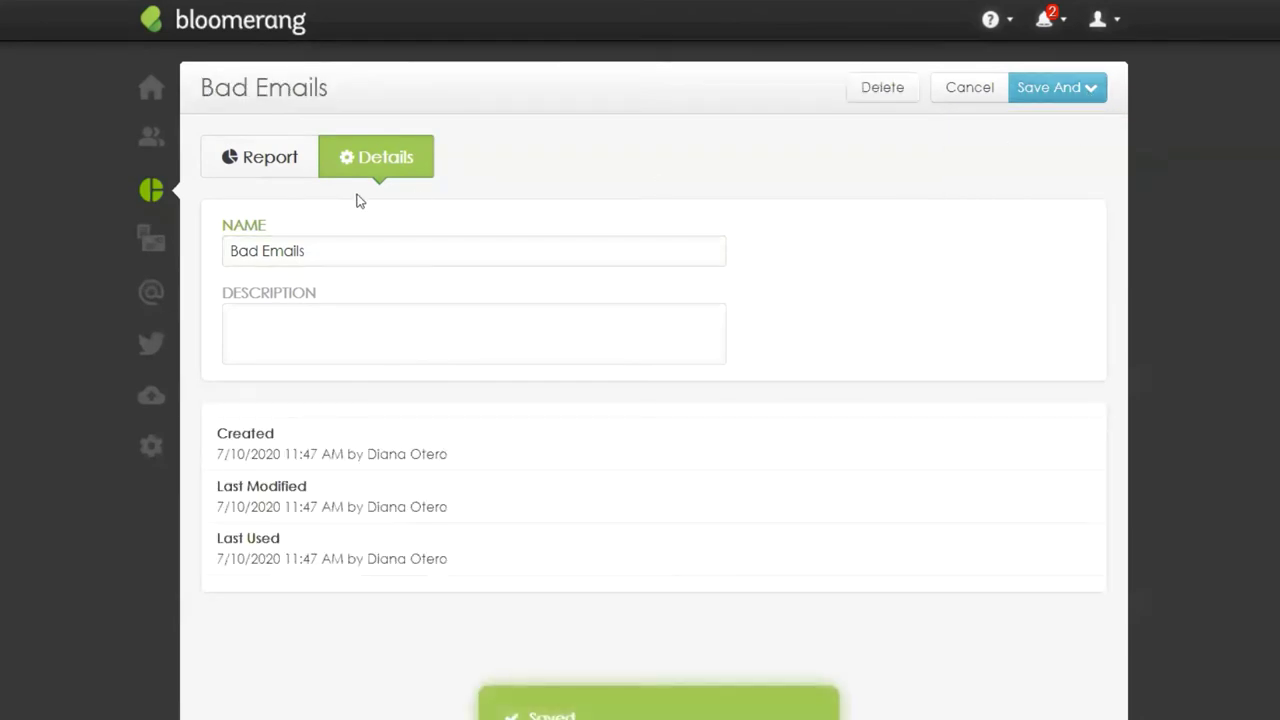
{"action": "left_click", "coordinate": [268, 160]}
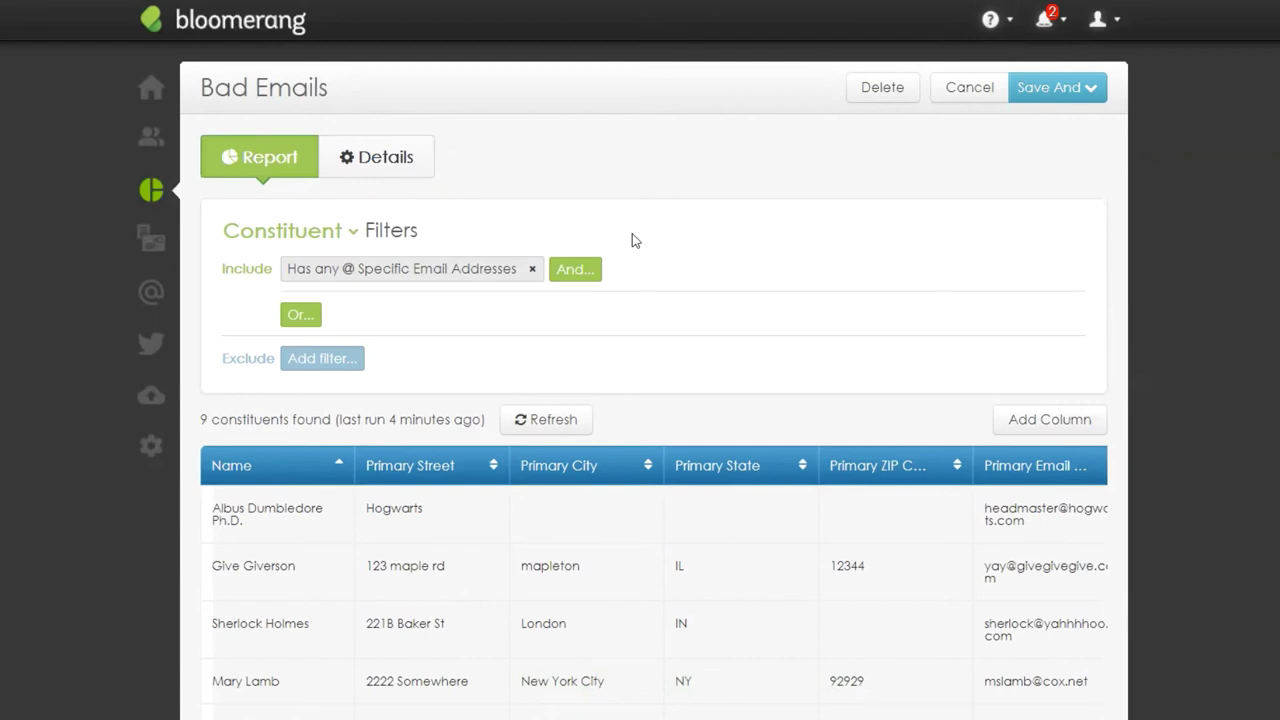
{"action": "left_click", "coordinate": [1103, 92]}
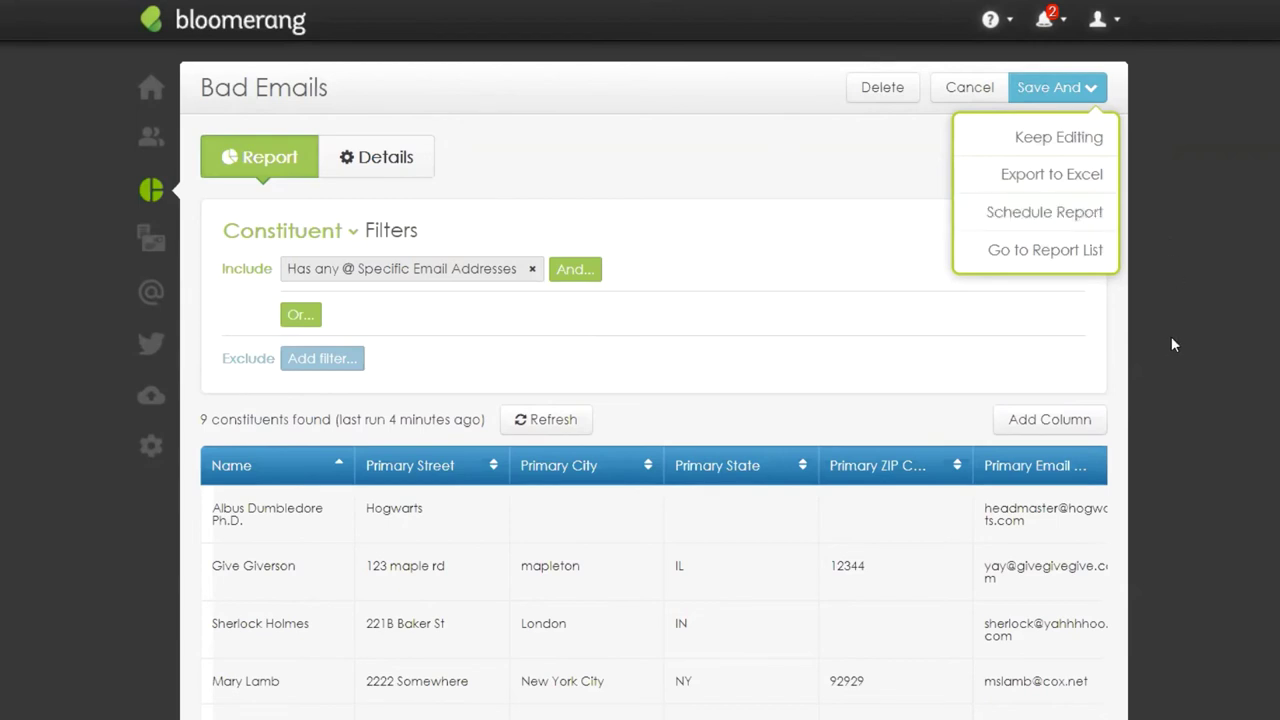
{"action": "scroll", "coordinate": [1172, 340], "scroll_direction": "down", "scroll_amount": 1}
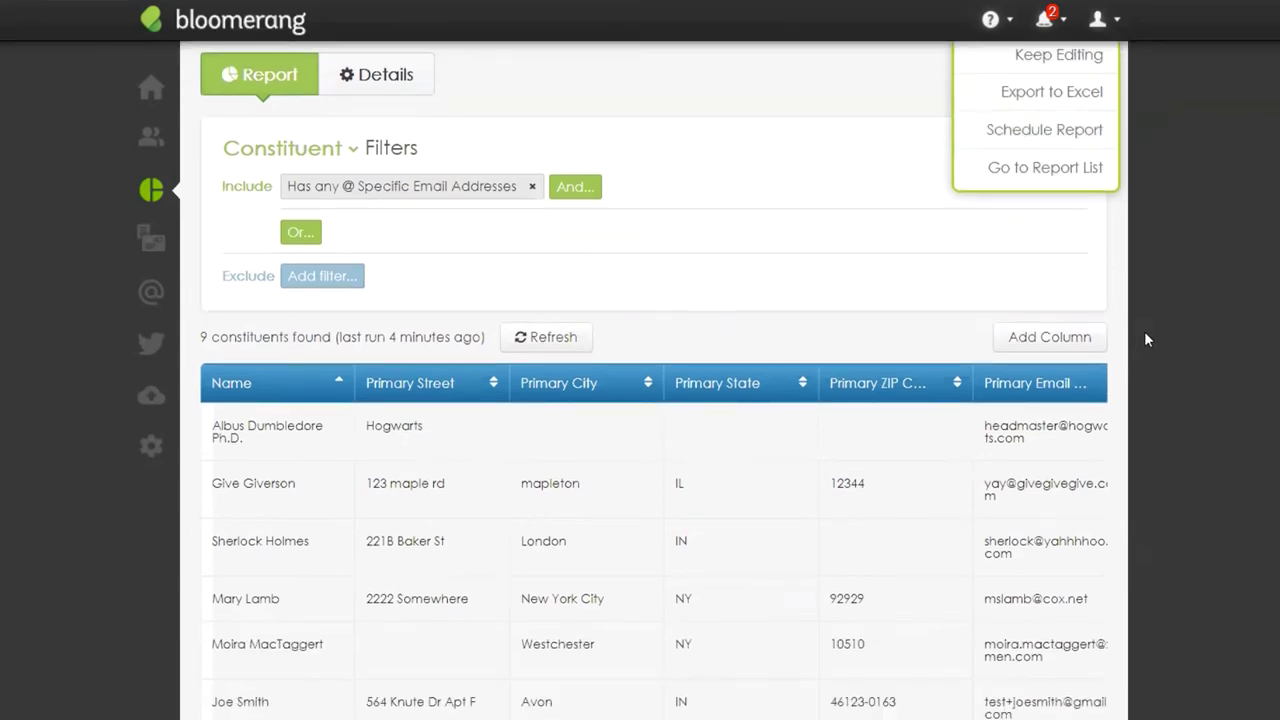
{"action": "double_click", "coordinate": [204, 340]}
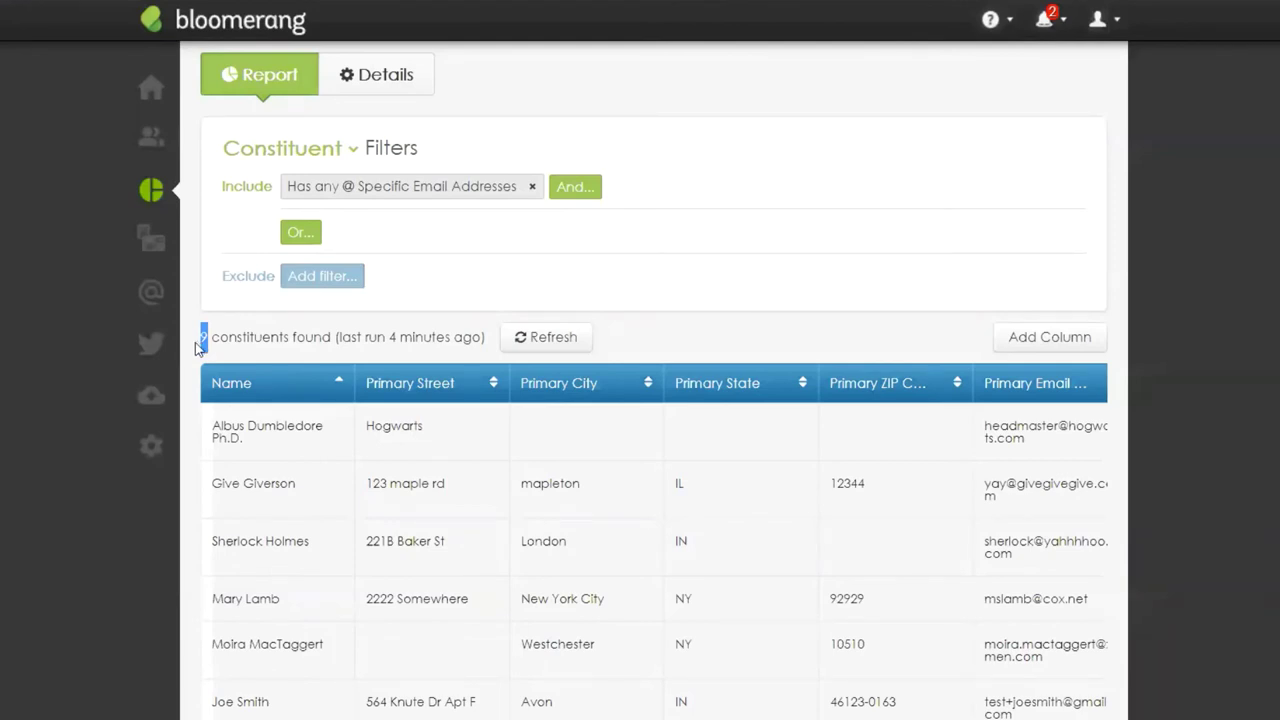
{"action": "scroll", "coordinate": [908, 363], "scroll_direction": "up", "scroll_amount": 2}
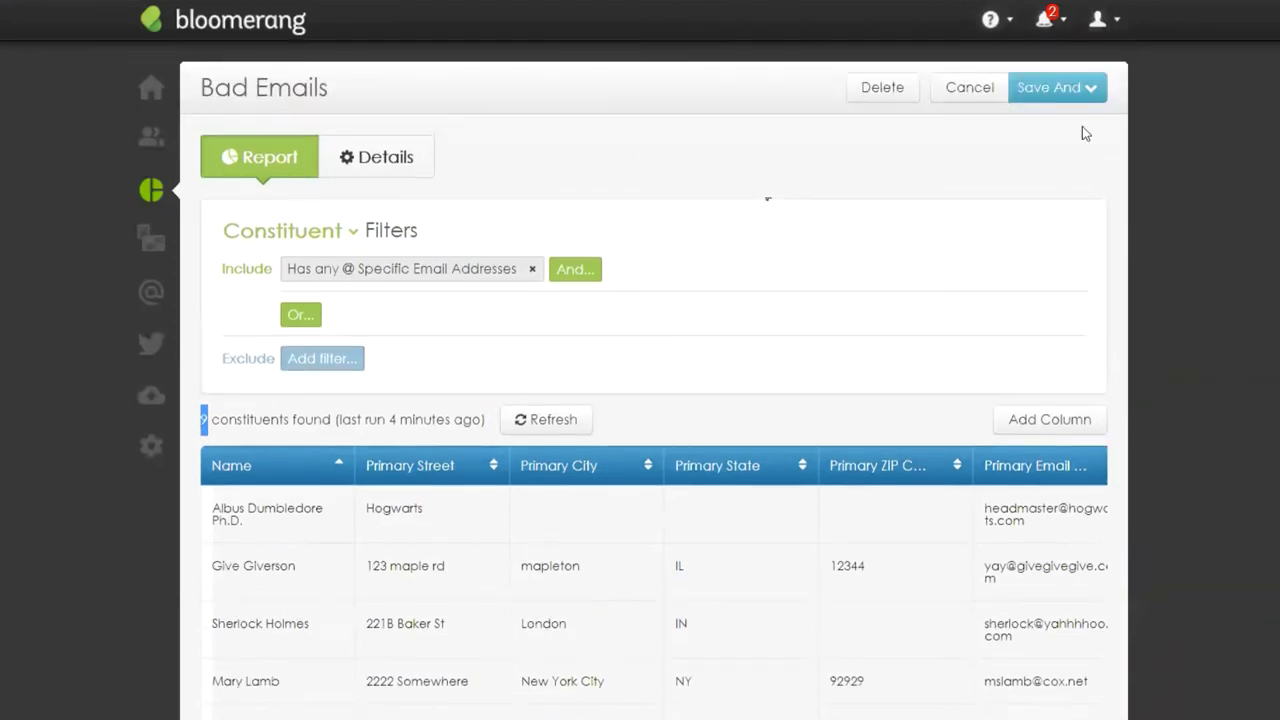
{"action": "left_click", "coordinate": [1085, 100]}
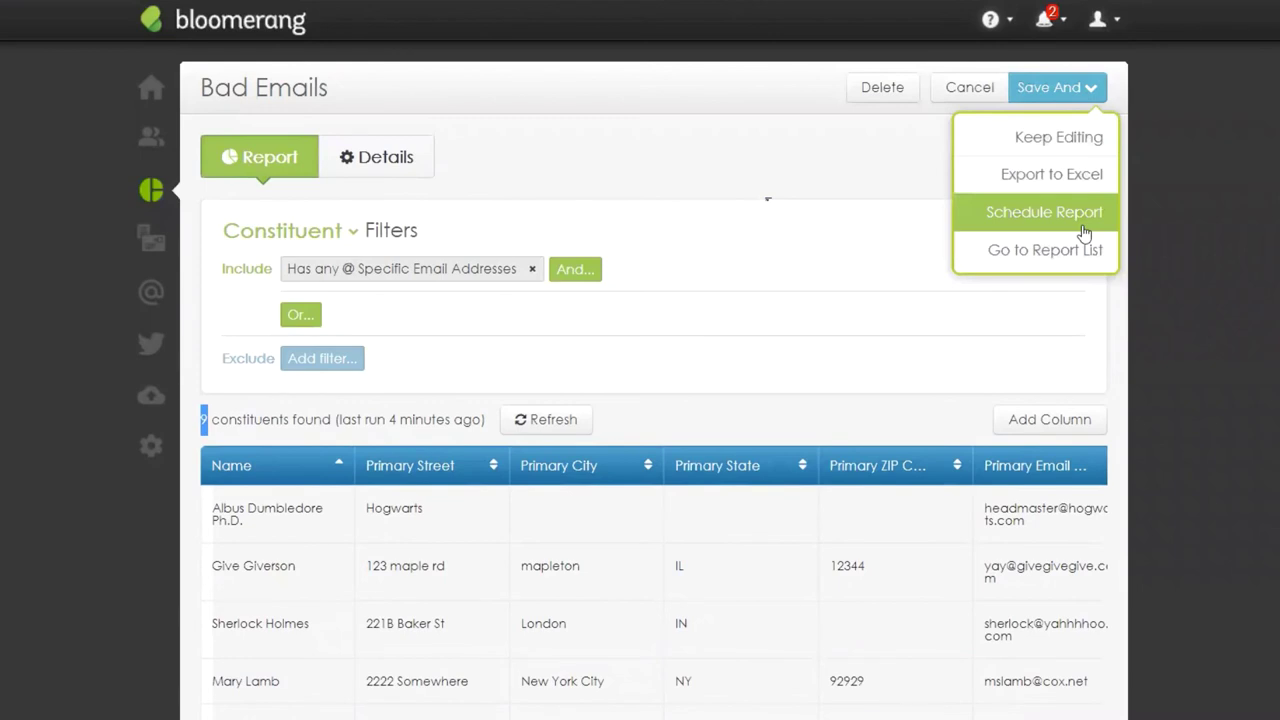
{"action": "left_click", "coordinate": [1195, 236]}
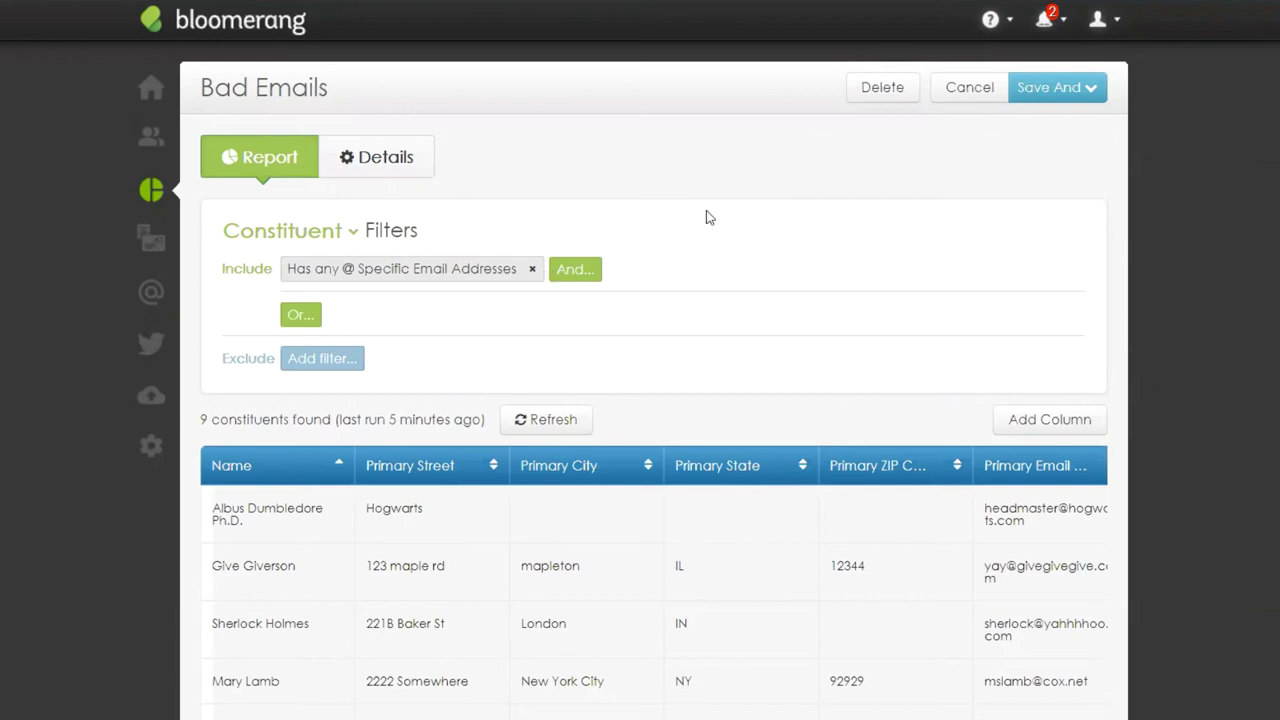
Step: Open the first recent constituent's profile from the Home dashboard and show its new-record options
{"action": "left_click", "coordinate": [145, 90]}
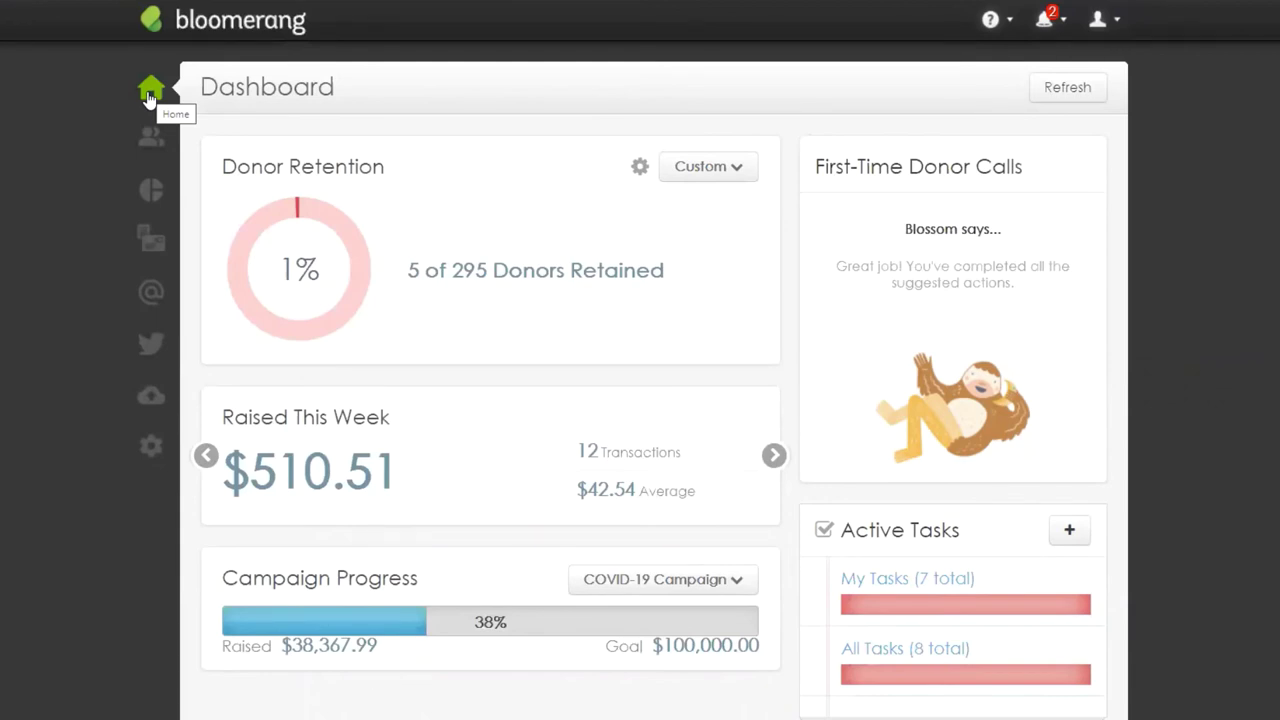
{"action": "left_click", "coordinate": [166, 141]}
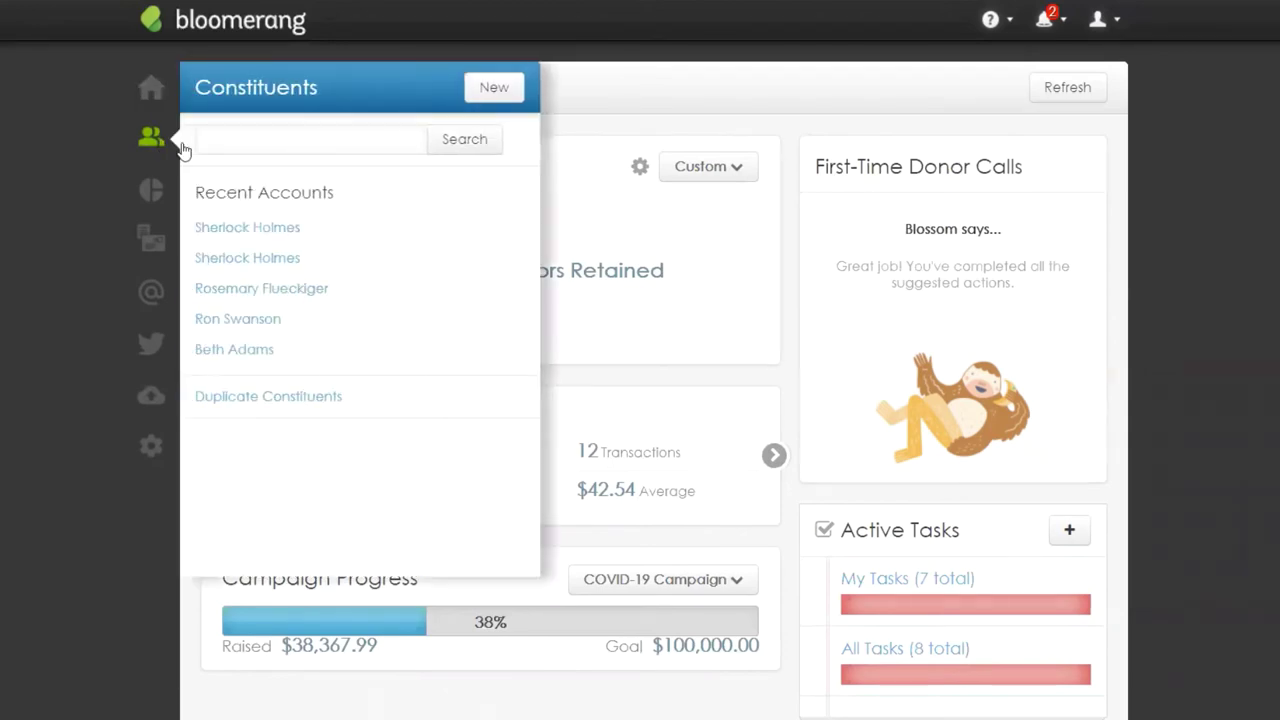
{"action": "left_click", "coordinate": [252, 226]}
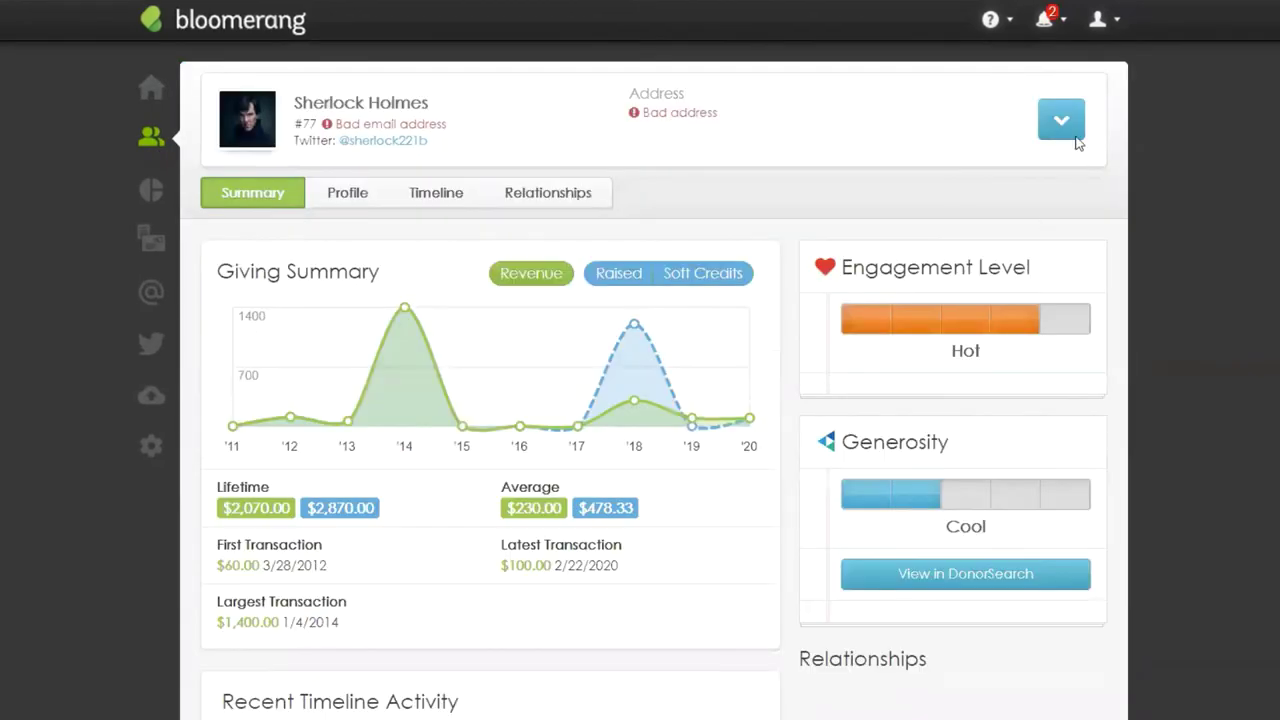
{"action": "left_click", "coordinate": [1074, 136]}
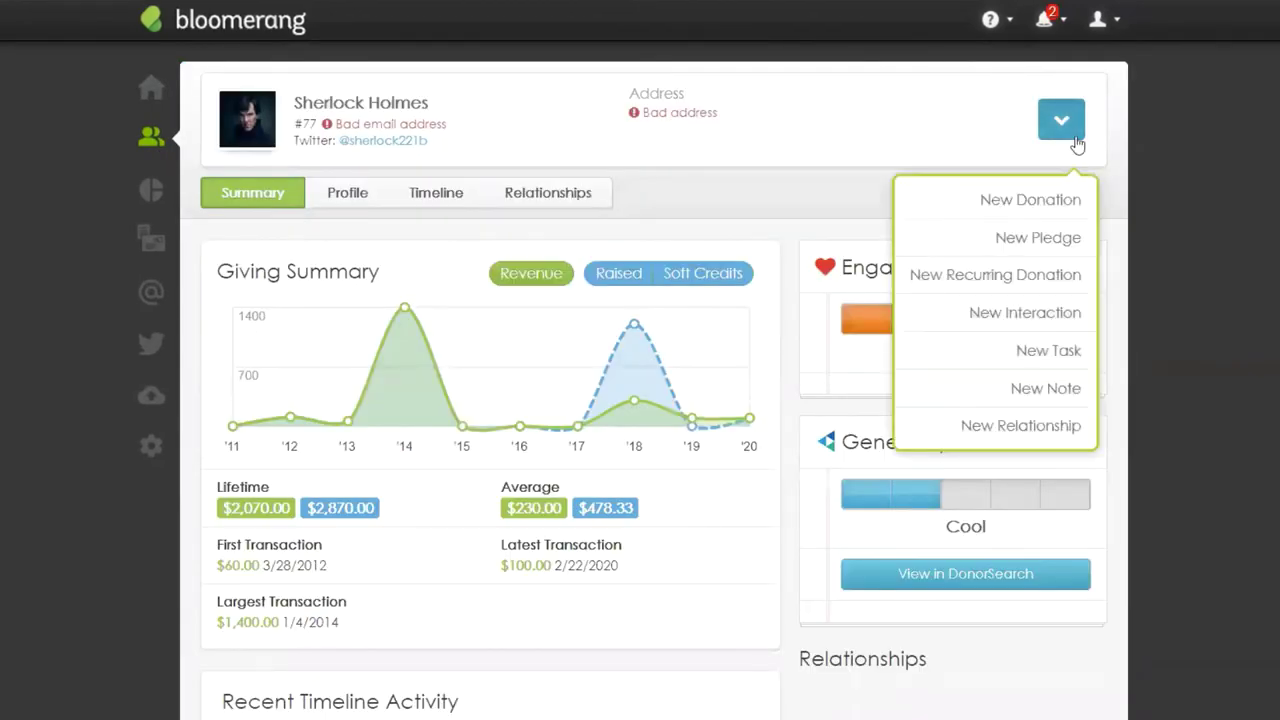
Step: Start a New Pledge with Credit Card autopayment, then check notifications showing 7 payment failures
{"action": "left_click", "coordinate": [1073, 240]}
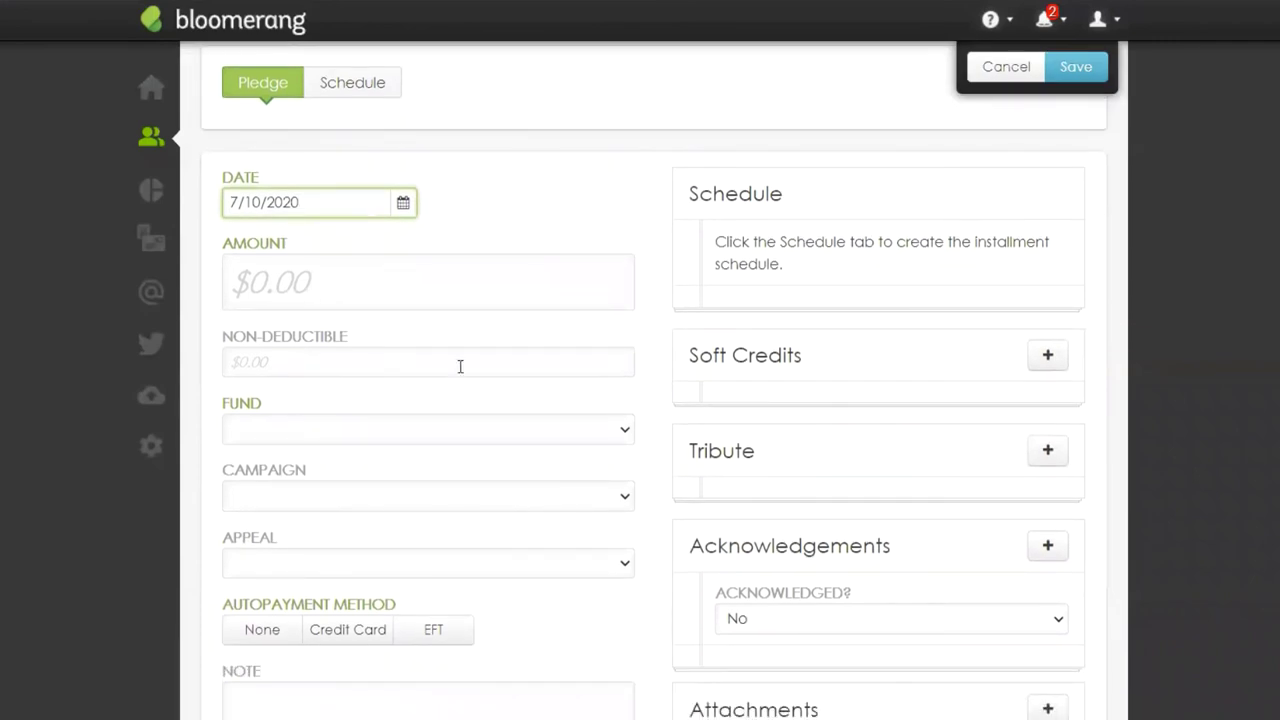
{"action": "scroll", "coordinate": [490, 441], "scroll_direction": "down", "scroll_amount": 1}
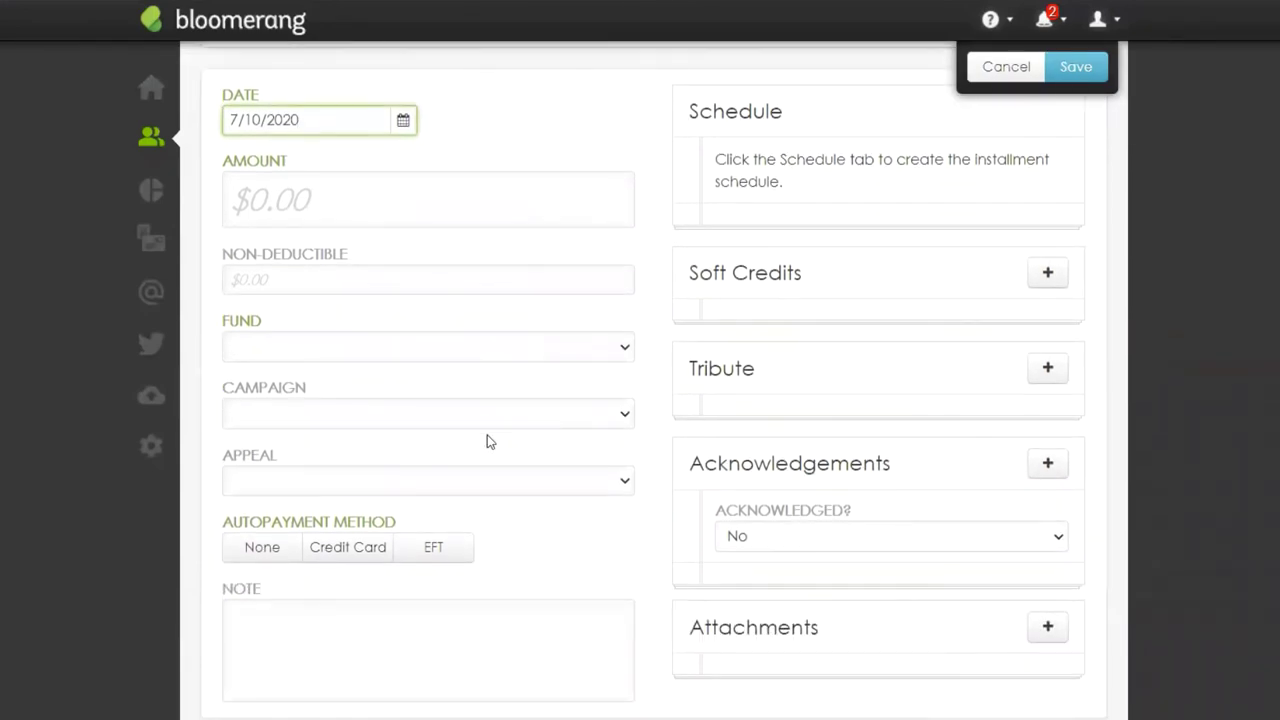
{"action": "left_click", "coordinate": [363, 560]}
{"action": "scroll", "coordinate": [226, 565], "scroll_direction": "down", "scroll_amount": 1}
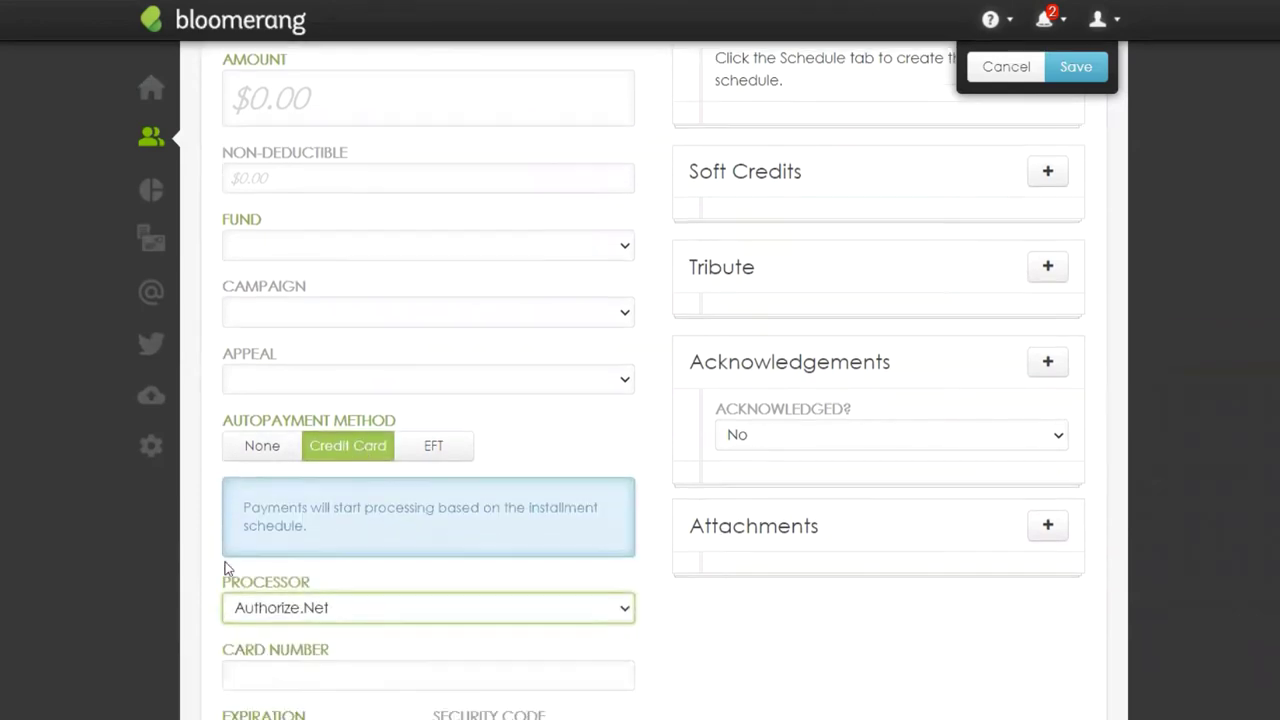
{"action": "scroll", "coordinate": [226, 567], "scroll_direction": "down", "scroll_amount": 2}
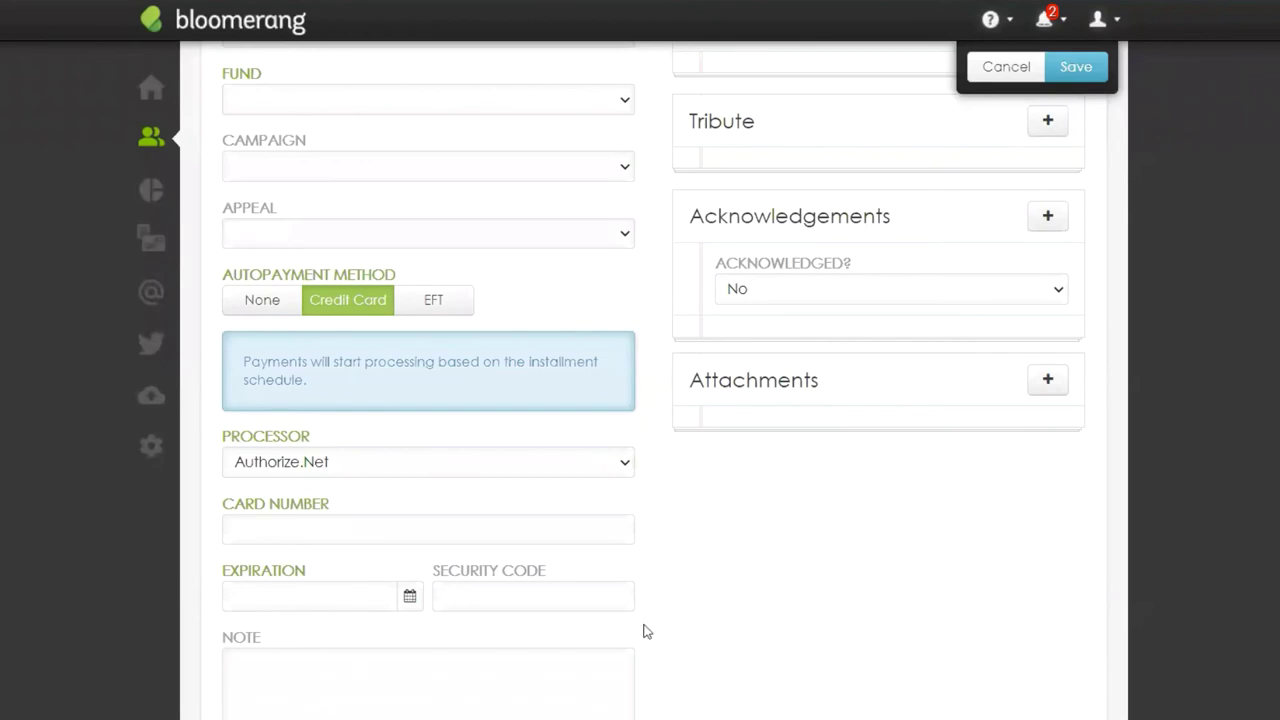
{"action": "scroll", "coordinate": [657, 687], "scroll_direction": "up", "scroll_amount": 6}
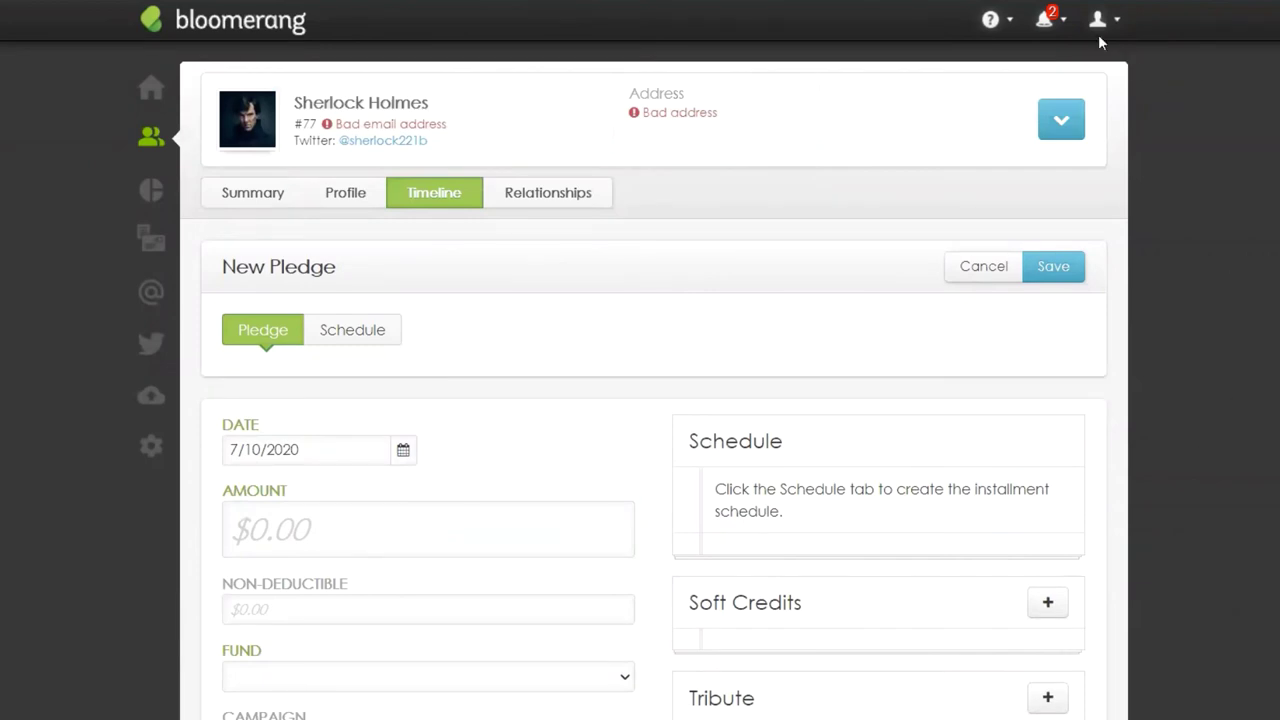
{"action": "left_click", "coordinate": [1058, 20]}
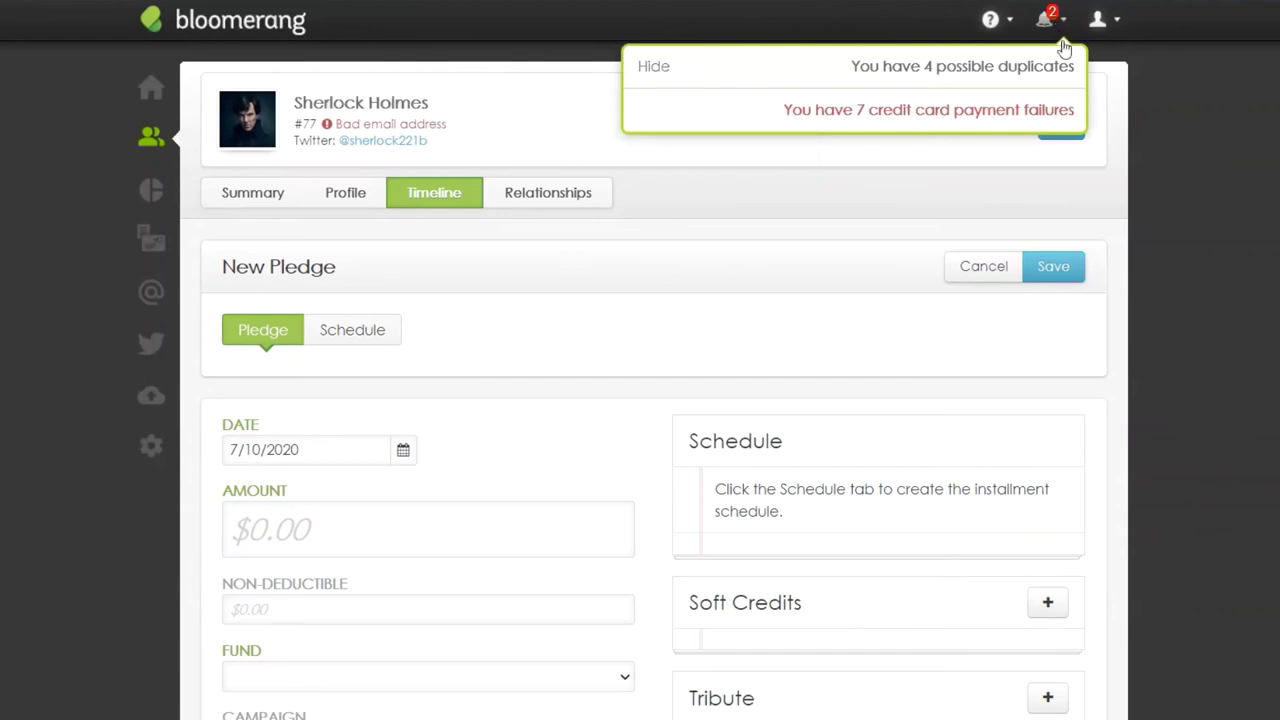
{"action": "left_click", "coordinate": [1056, 118]}
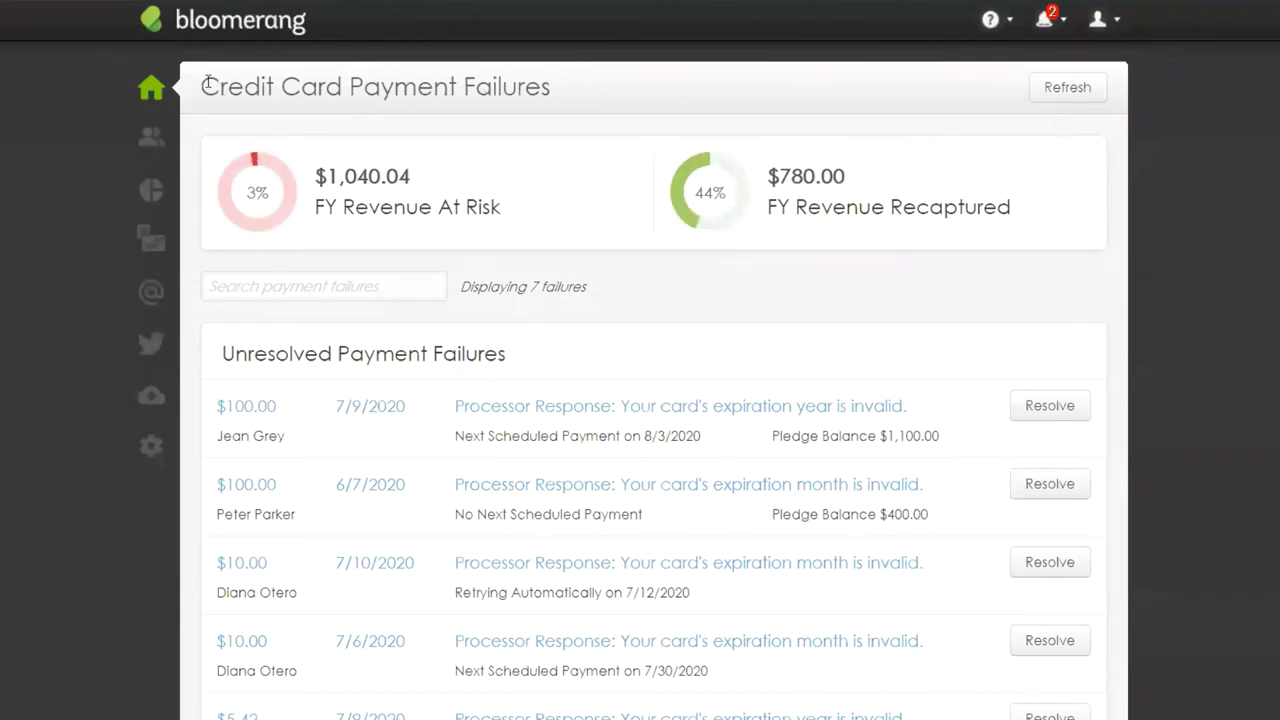
{"action": "left_click_drag", "start_coordinate": [201, 86], "coordinate": [342, 86]}
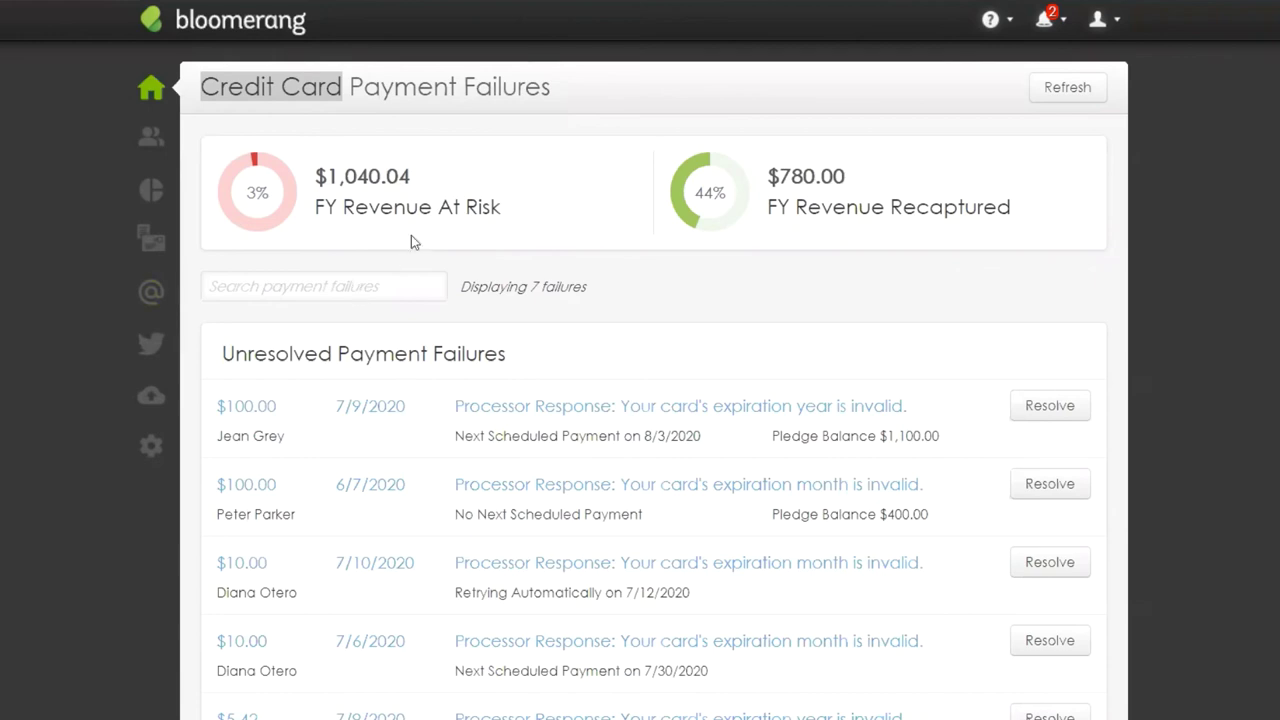
{"action": "left_click_drag", "start_coordinate": [497, 207], "coordinate": [315, 212]}
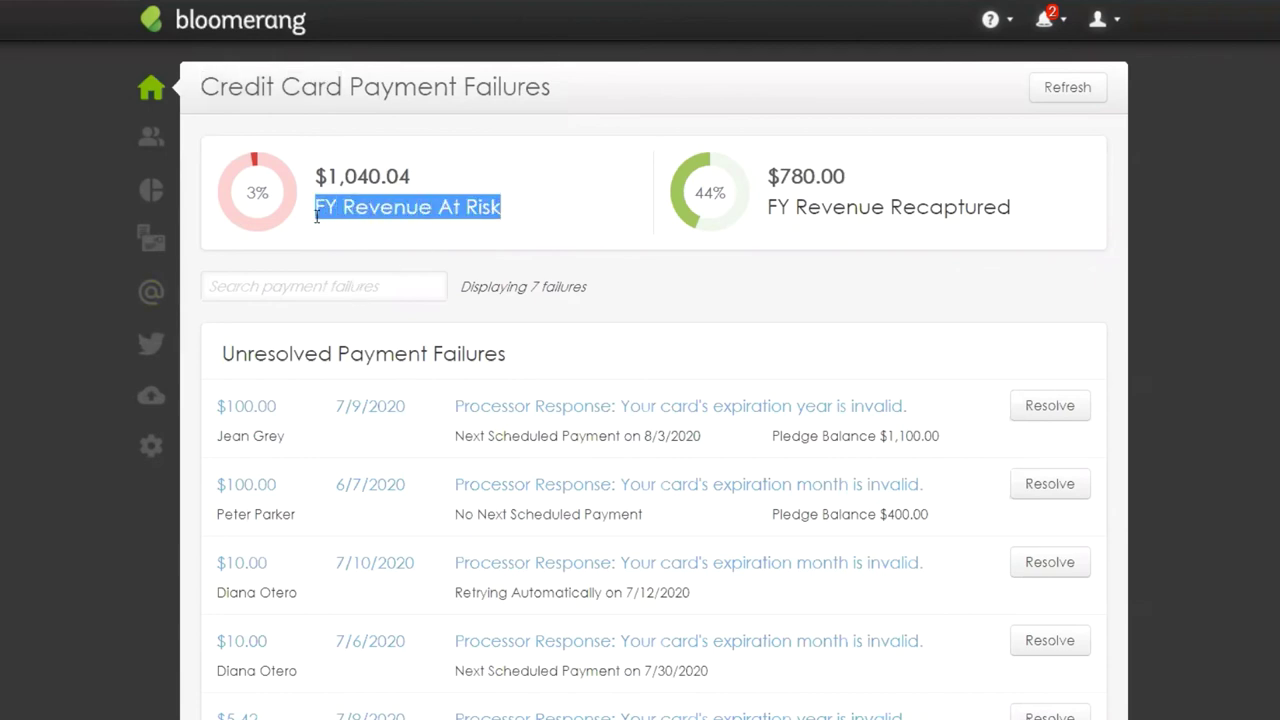
{"action": "left_click", "coordinate": [1024, 217]}
{"action": "left_click_drag", "start_coordinate": [1024, 217], "coordinate": [766, 226]}
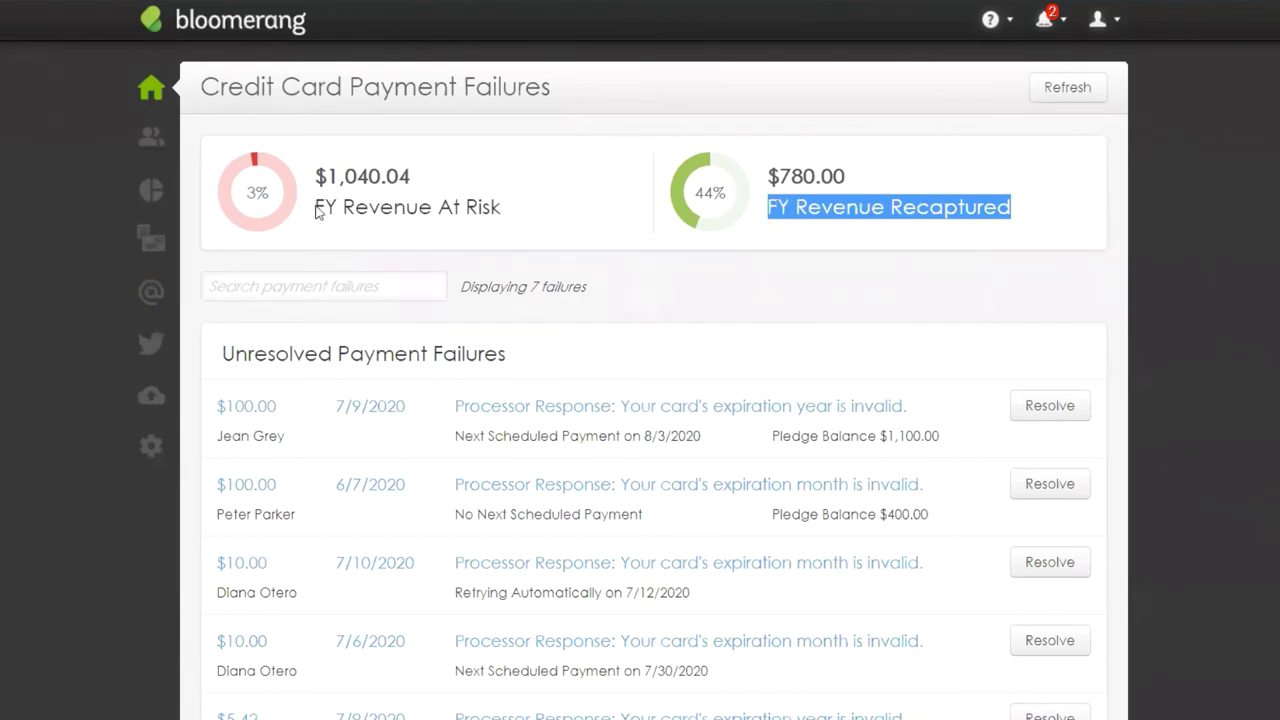
{"action": "left_click_drag", "start_coordinate": [316, 192], "coordinate": [510, 217]}
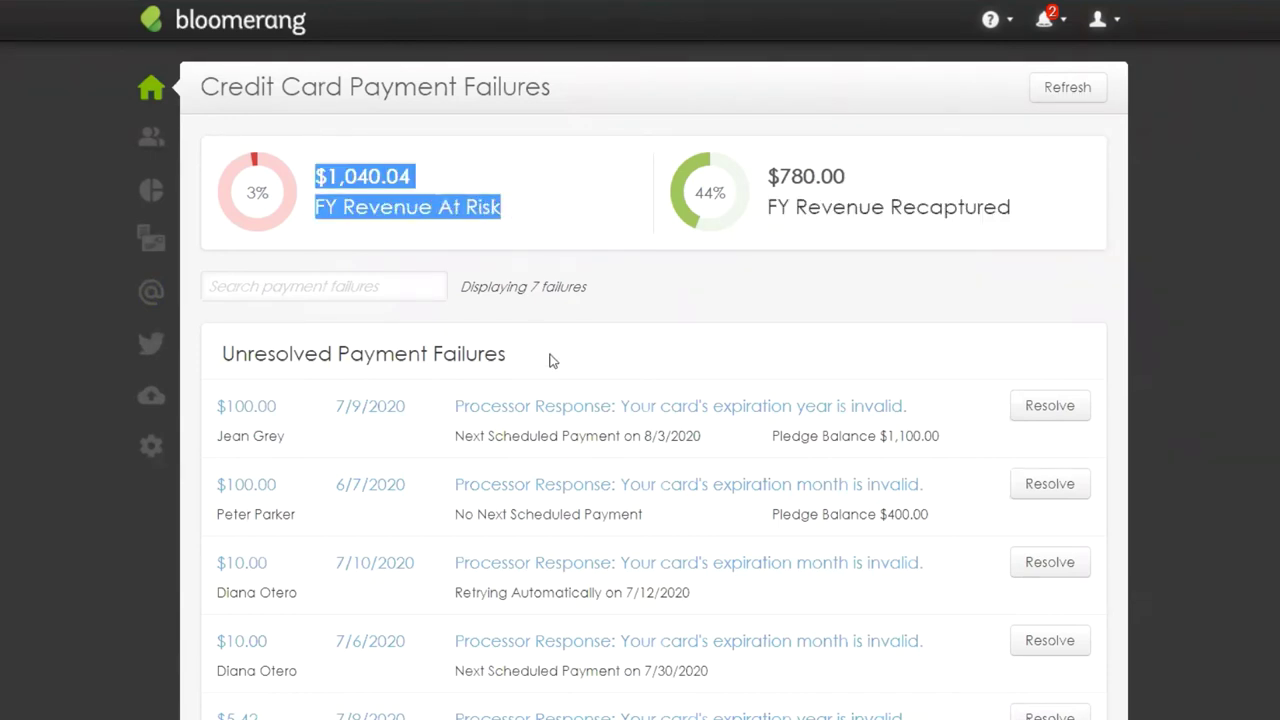
{"action": "scroll", "coordinate": [551, 357], "scroll_direction": "down", "scroll_amount": 2}
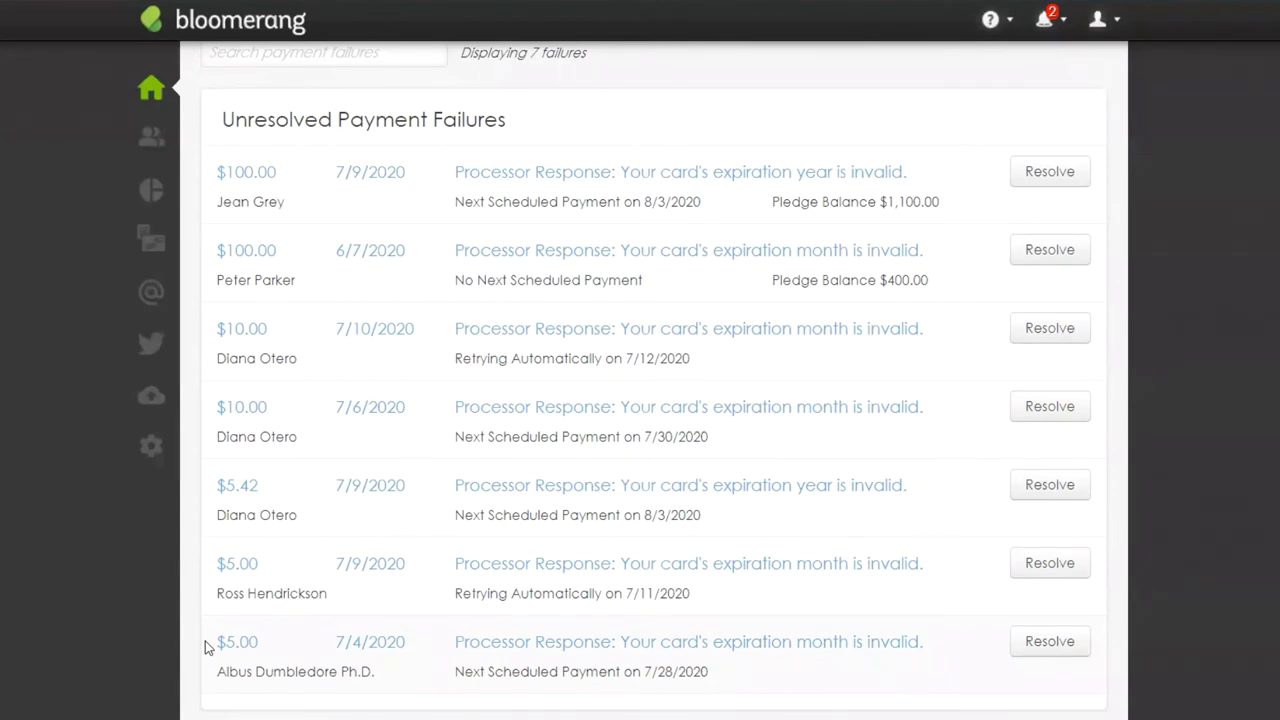
{"action": "mouse_move", "coordinate": [205, 647]}
{"action": "left_mouse_down"}
{"action": "mouse_move", "coordinate": [257, 648]}
{"action": "mouse_move", "coordinate": [220, 641]}
{"action": "mouse_move", "coordinate": [206, 663]}
{"action": "left_mouse_up"}
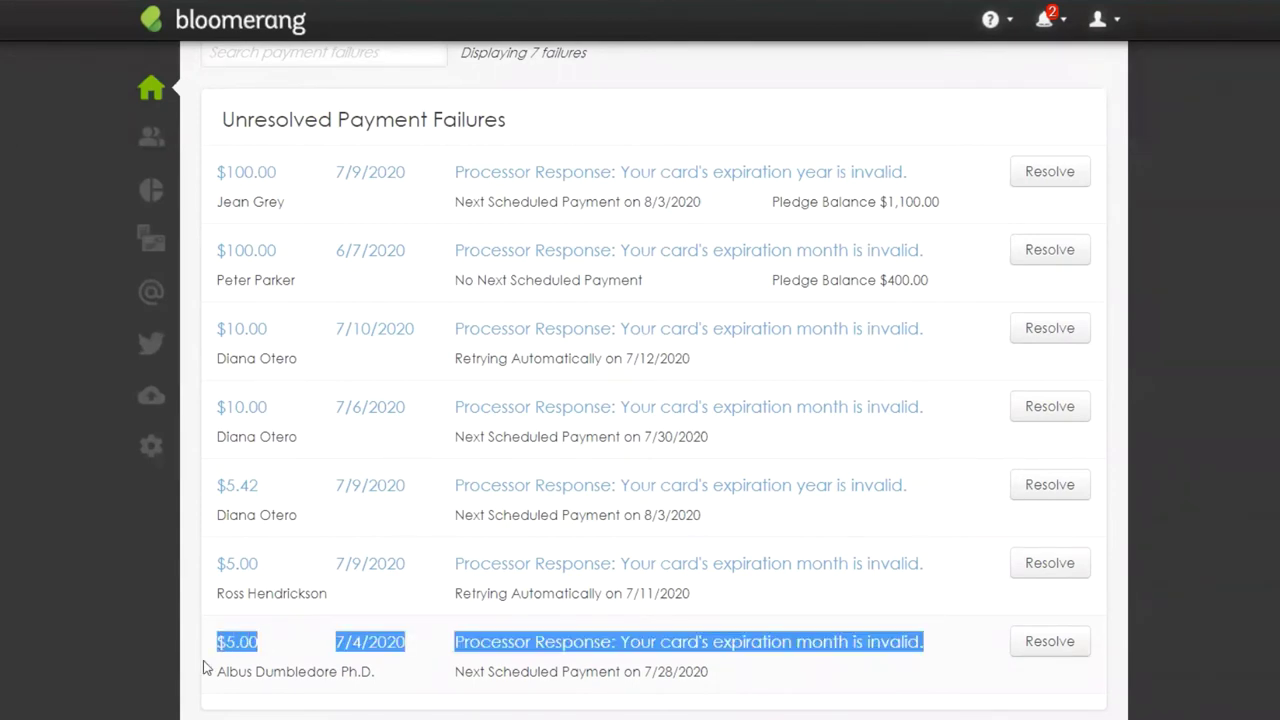
{"action": "scroll", "coordinate": [183, 692], "scroll_direction": "up", "scroll_amount": 3}
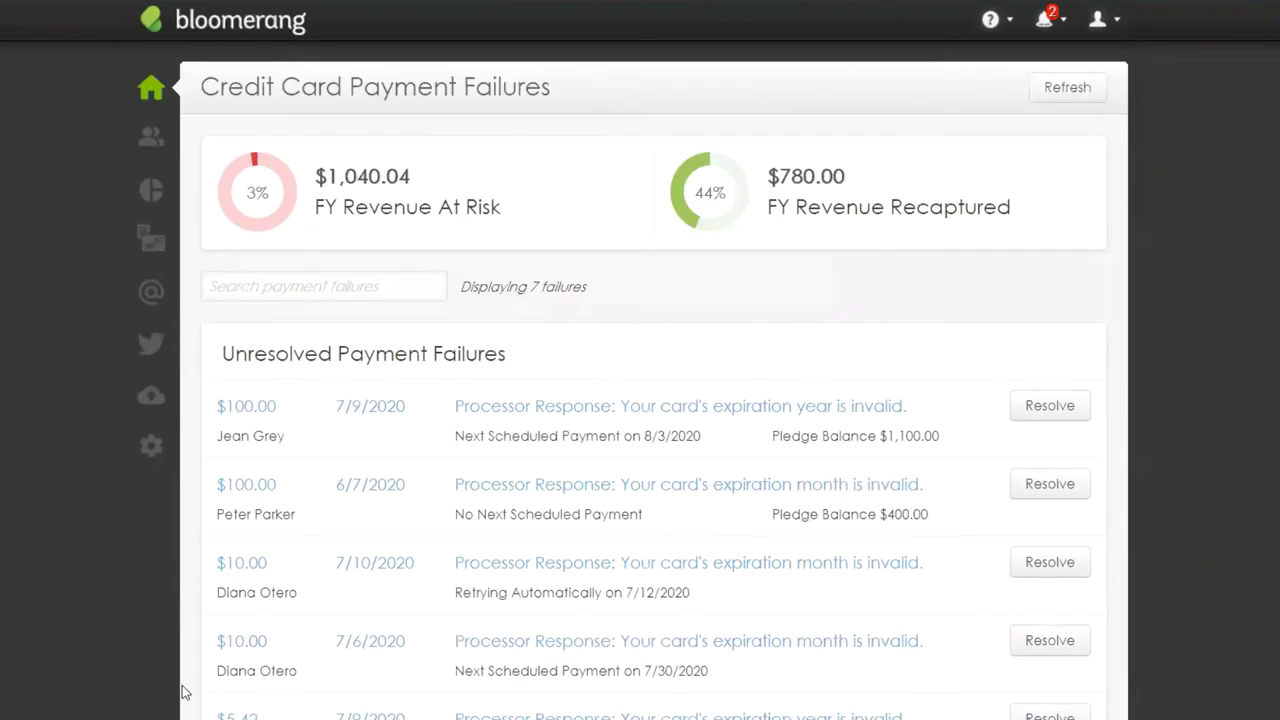
{"action": "scroll", "coordinate": [183, 692], "scroll_direction": "down", "scroll_amount": 3}
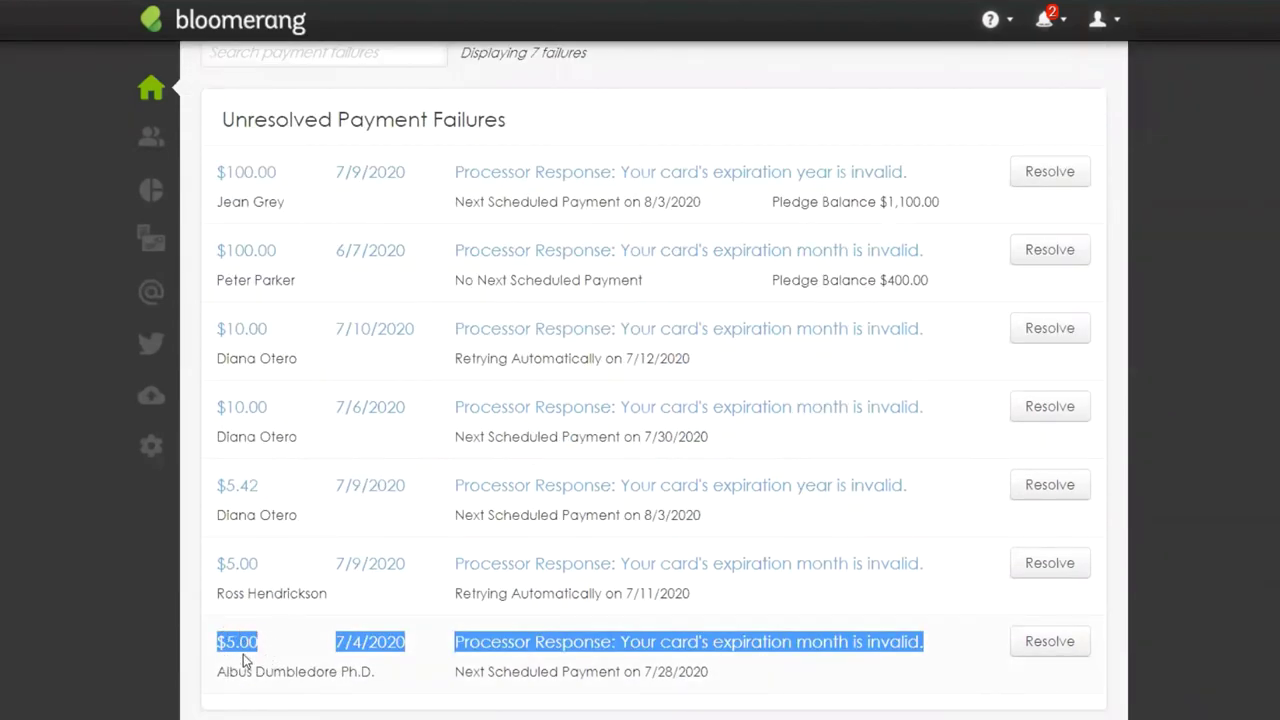
{"action": "scroll", "coordinate": [280, 608], "scroll_direction": "up", "scroll_amount": 3}
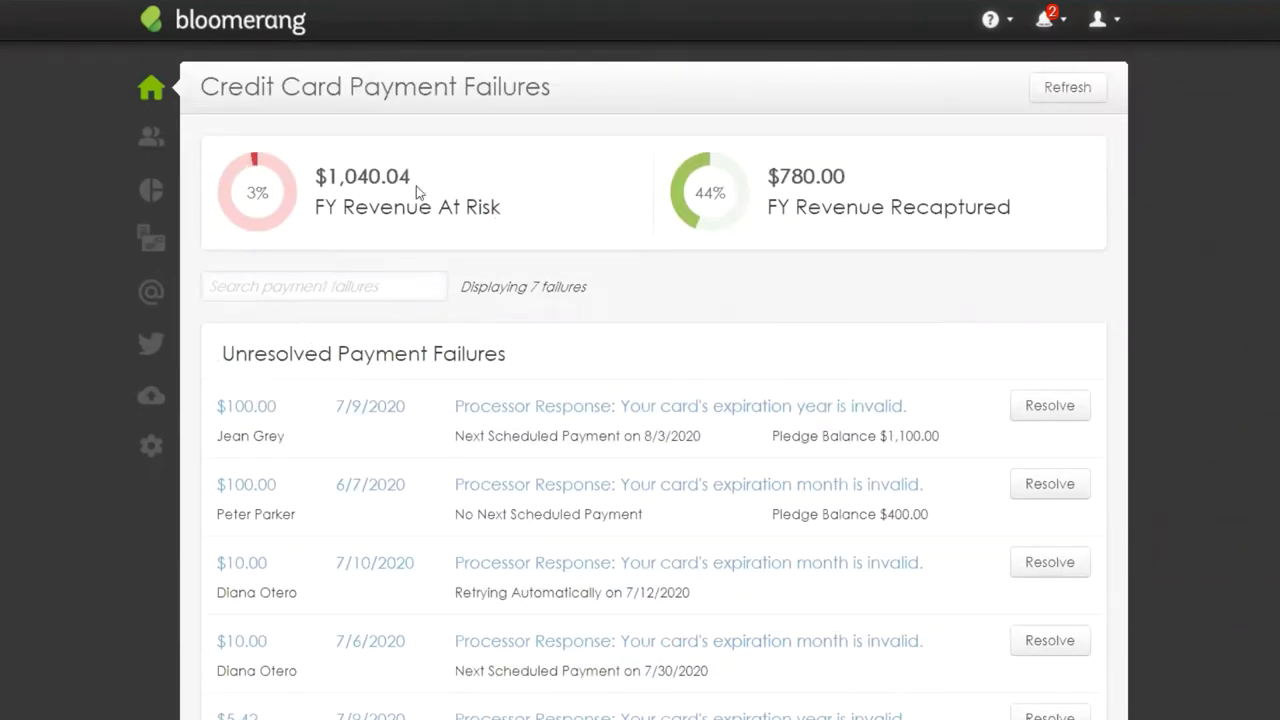
{"action": "left_click_drag", "start_coordinate": [419, 186], "coordinate": [321, 187]}
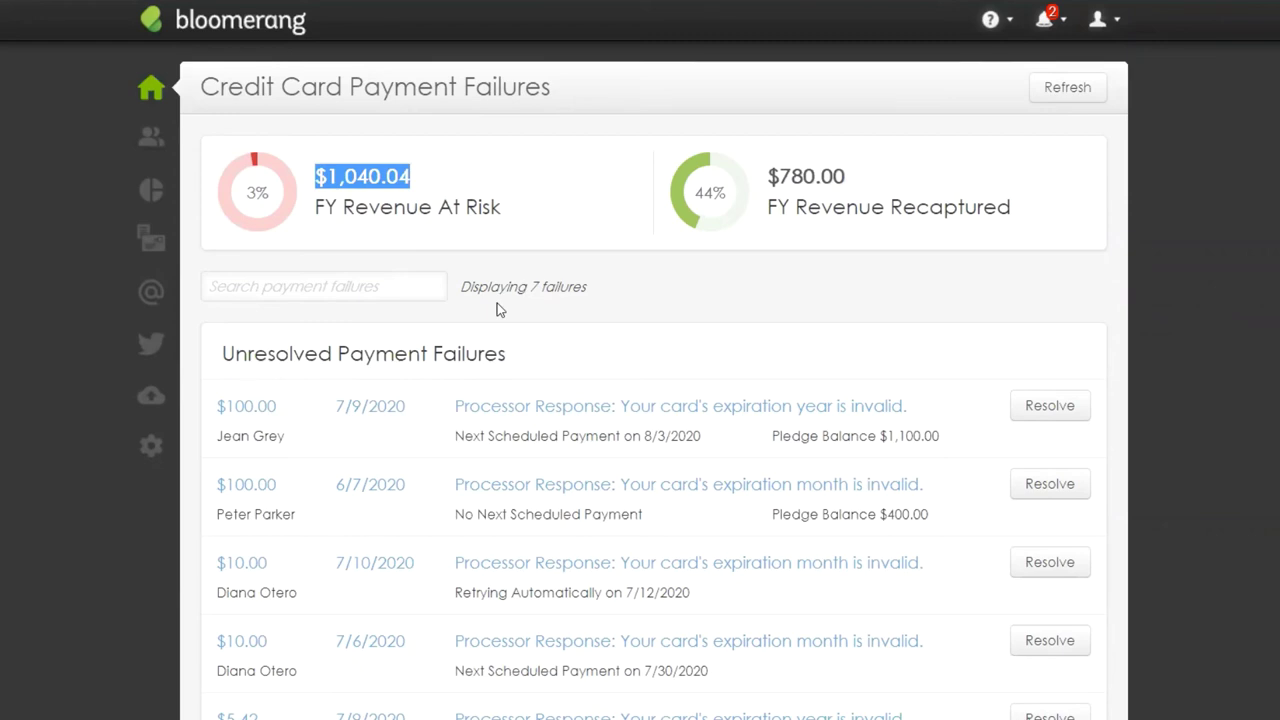
{"action": "left_click", "coordinate": [1266, 379]}
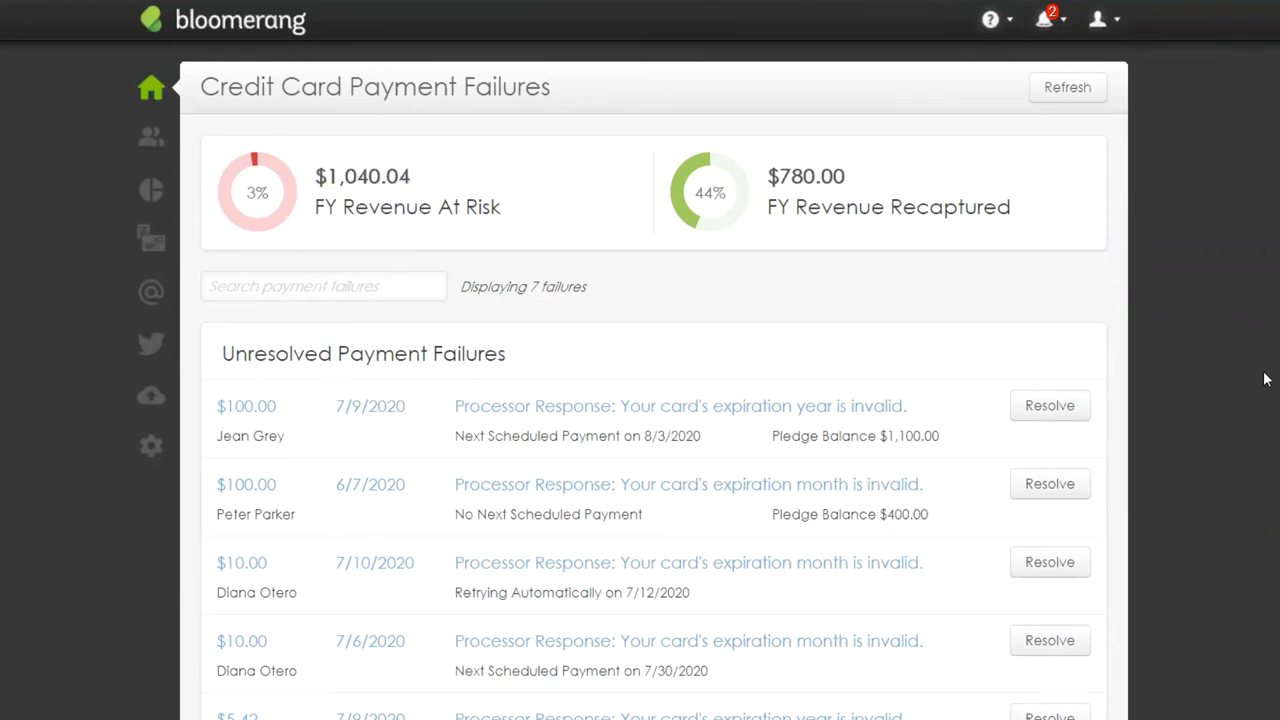
{"action": "scroll", "coordinate": [1250, 528], "scroll_direction": "down", "scroll_amount": 3}
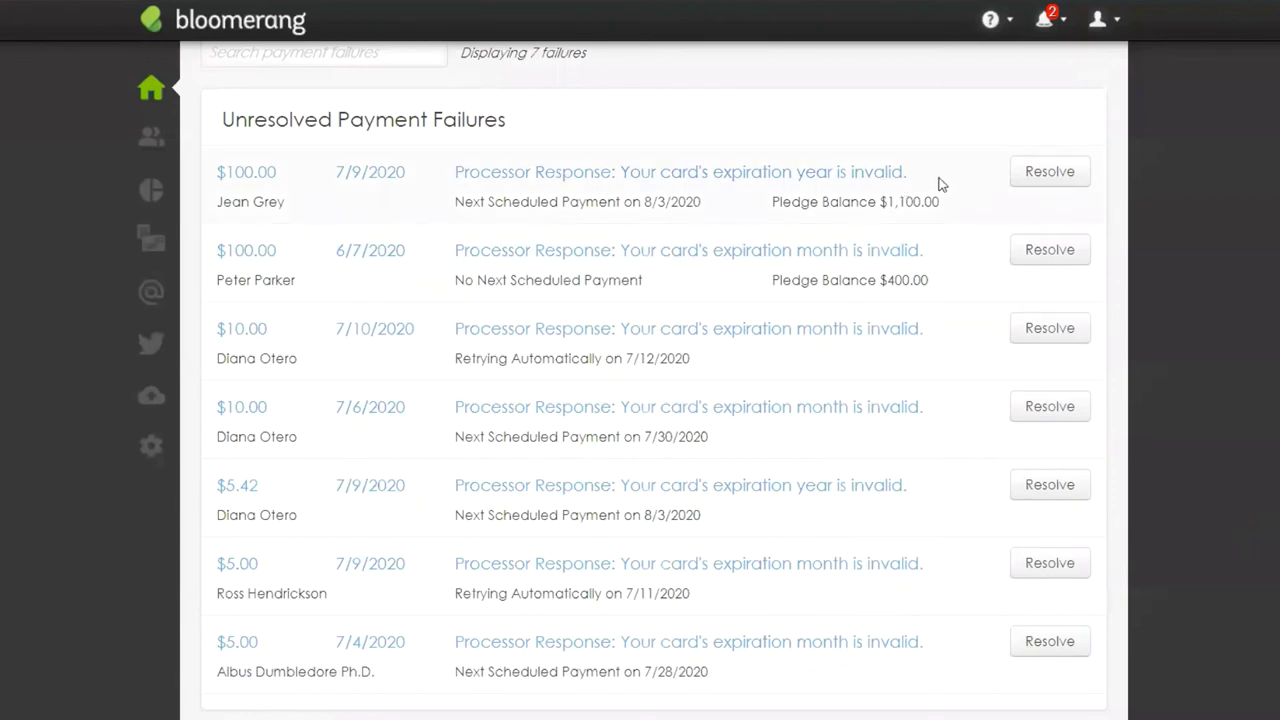
{"action": "left_click_drag", "start_coordinate": [920, 173], "coordinate": [450, 174]}
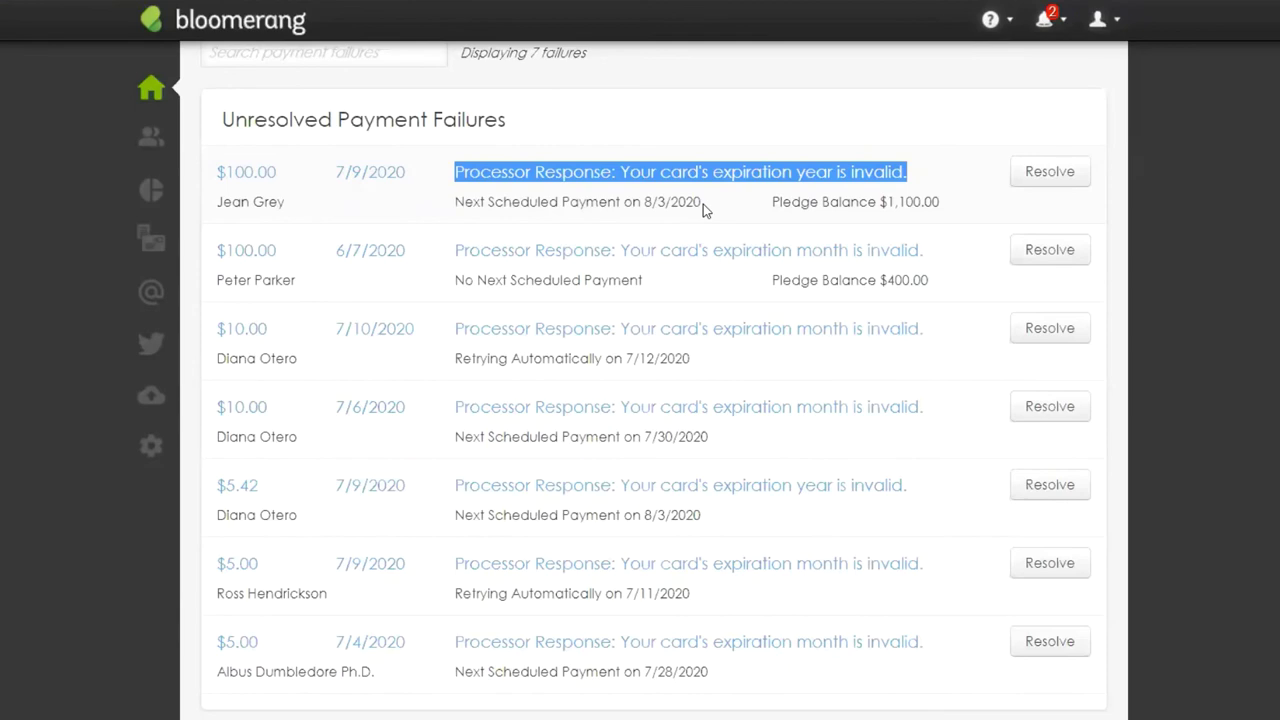
{"action": "left_click", "coordinate": [920, 174]}
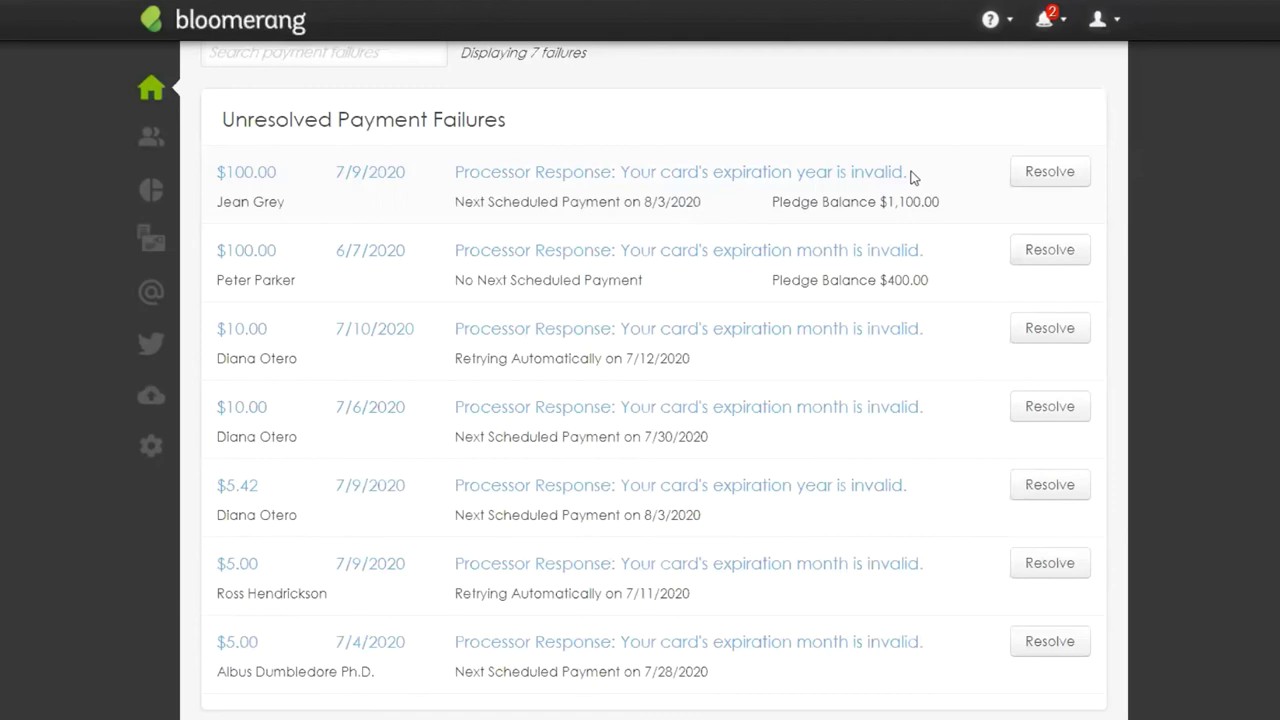
{"action": "left_click_drag", "start_coordinate": [912, 177], "coordinate": [455, 193]}
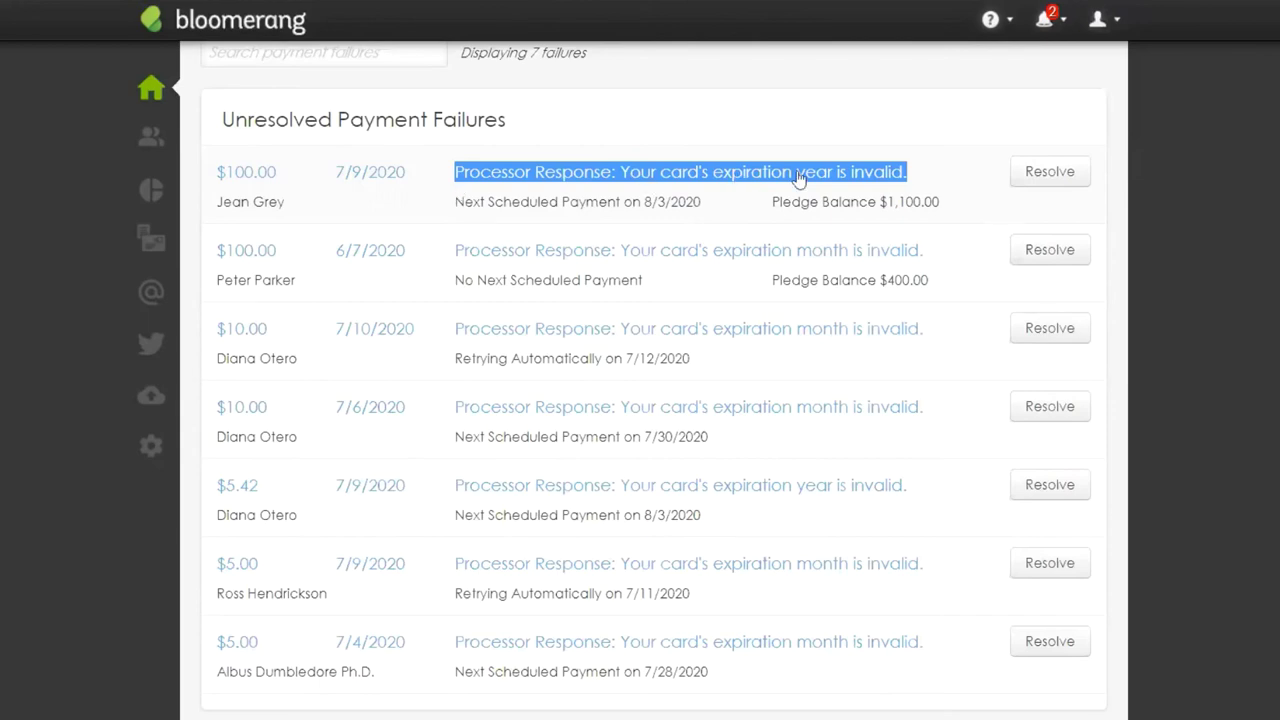
{"action": "left_click_drag", "start_coordinate": [922, 170], "coordinate": [459, 190]}
{"action": "left_click_drag", "start_coordinate": [455, 204], "coordinate": [701, 220]}
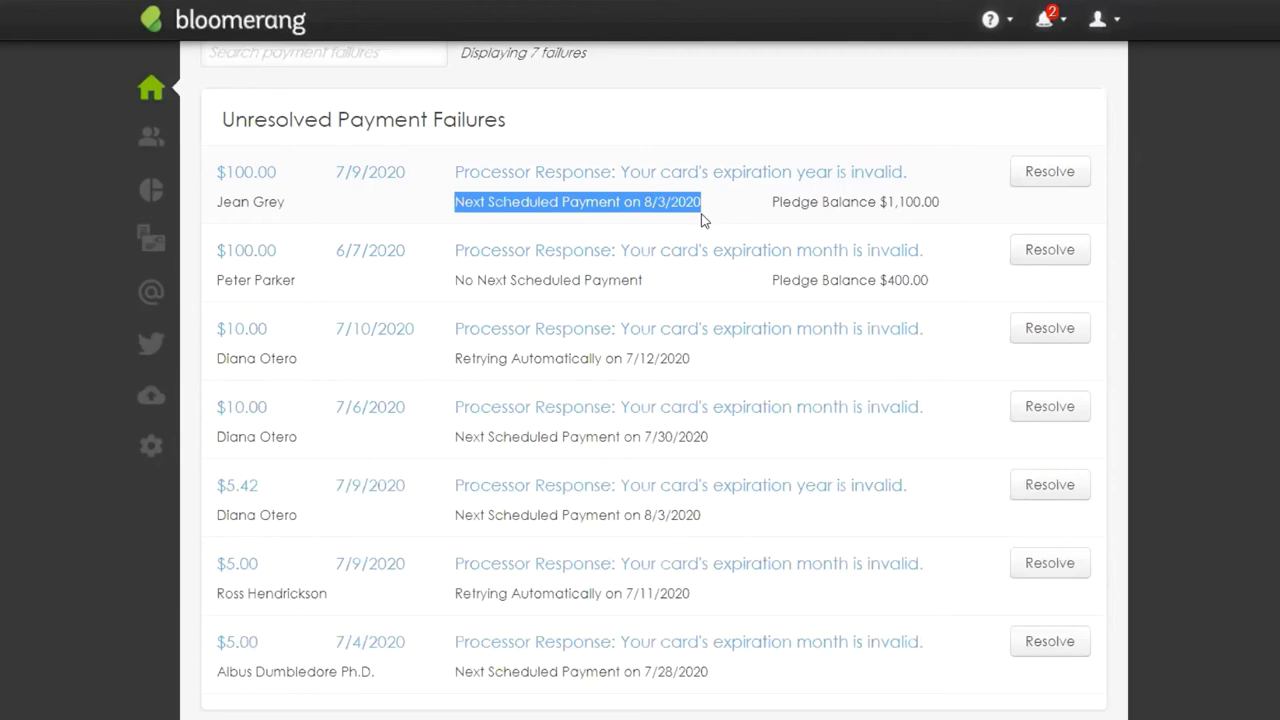
{"action": "left_click_drag", "start_coordinate": [643, 283], "coordinate": [457, 293]}
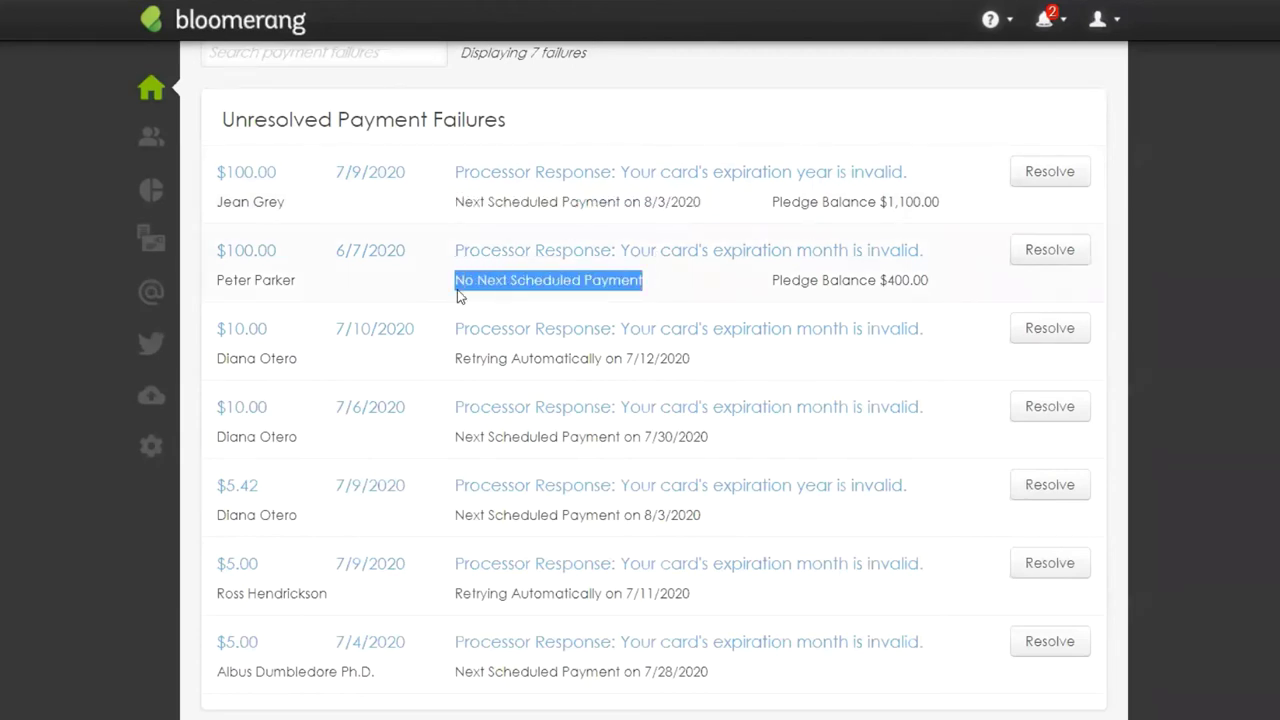
{"action": "left_click_drag", "start_coordinate": [453, 360], "coordinate": [696, 375]}
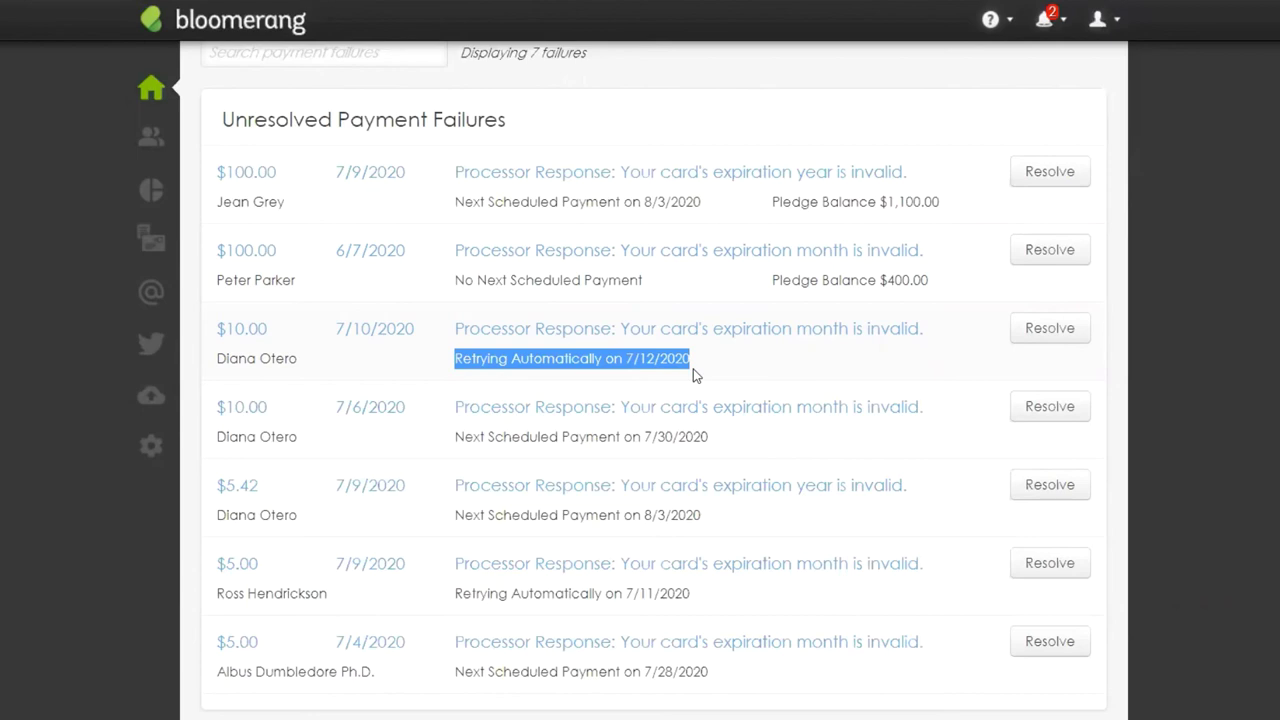
{"action": "left_click", "coordinate": [686, 360]}
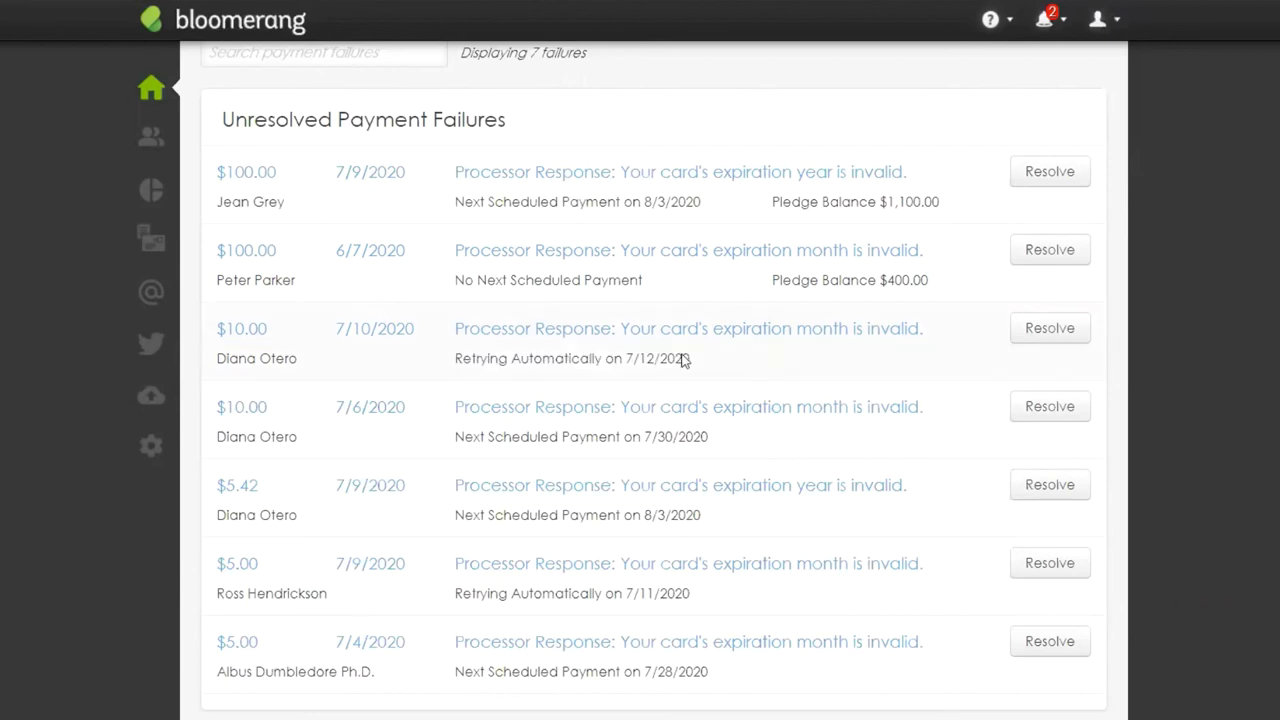
{"action": "left_click_drag", "start_coordinate": [706, 362], "coordinate": [222, 327]}
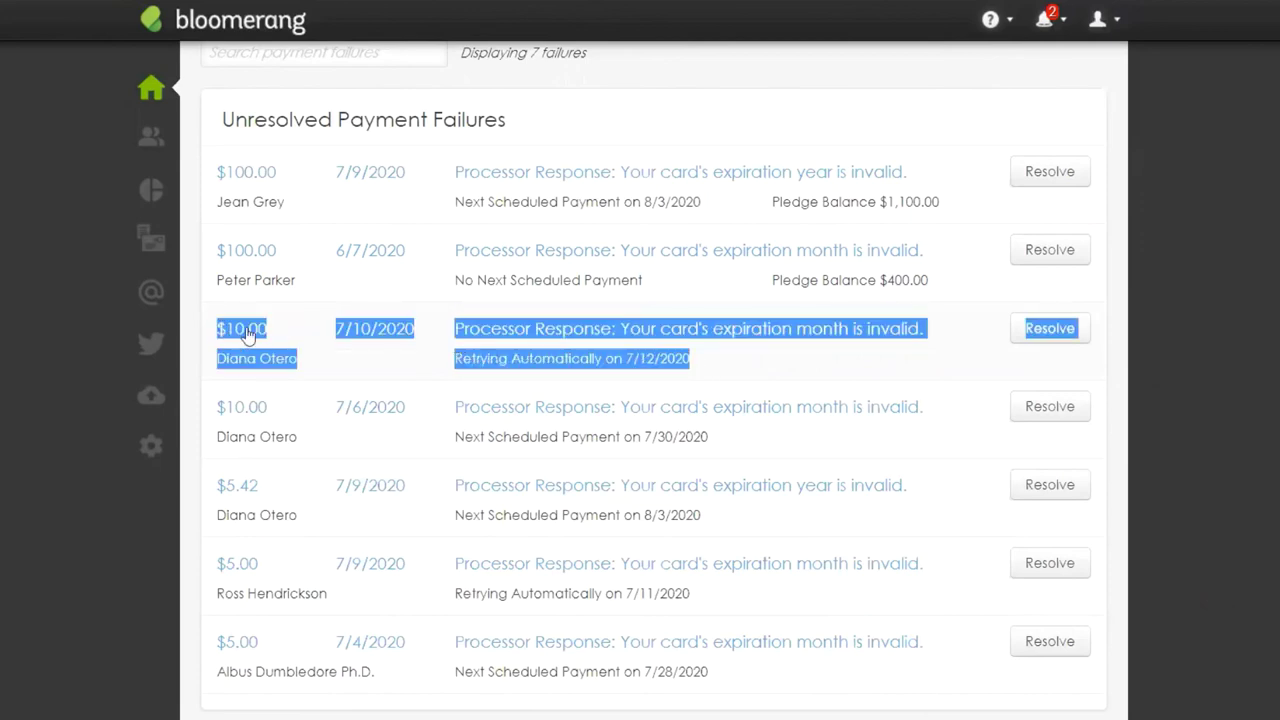
{"action": "left_click", "coordinate": [686, 368]}
{"action": "left_click_drag", "start_coordinate": [690, 362], "coordinate": [457, 358]}
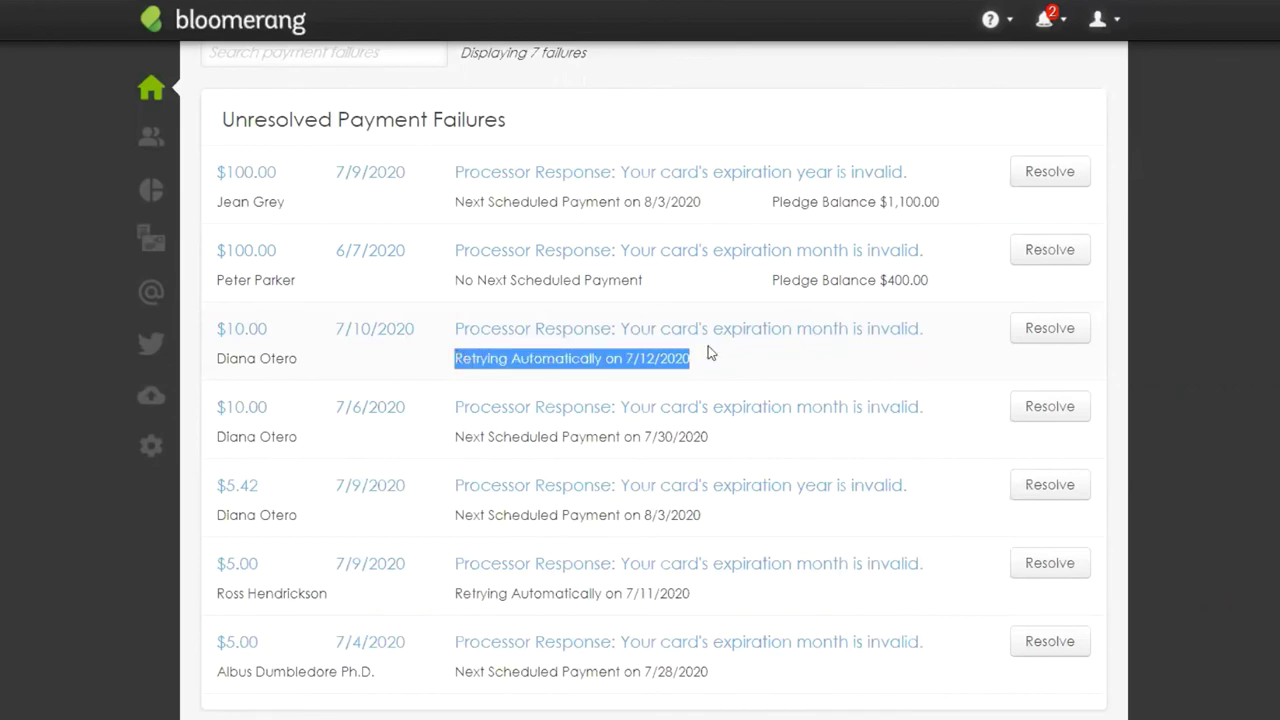
{"action": "left_click_drag", "start_coordinate": [923, 332], "coordinate": [455, 338]}
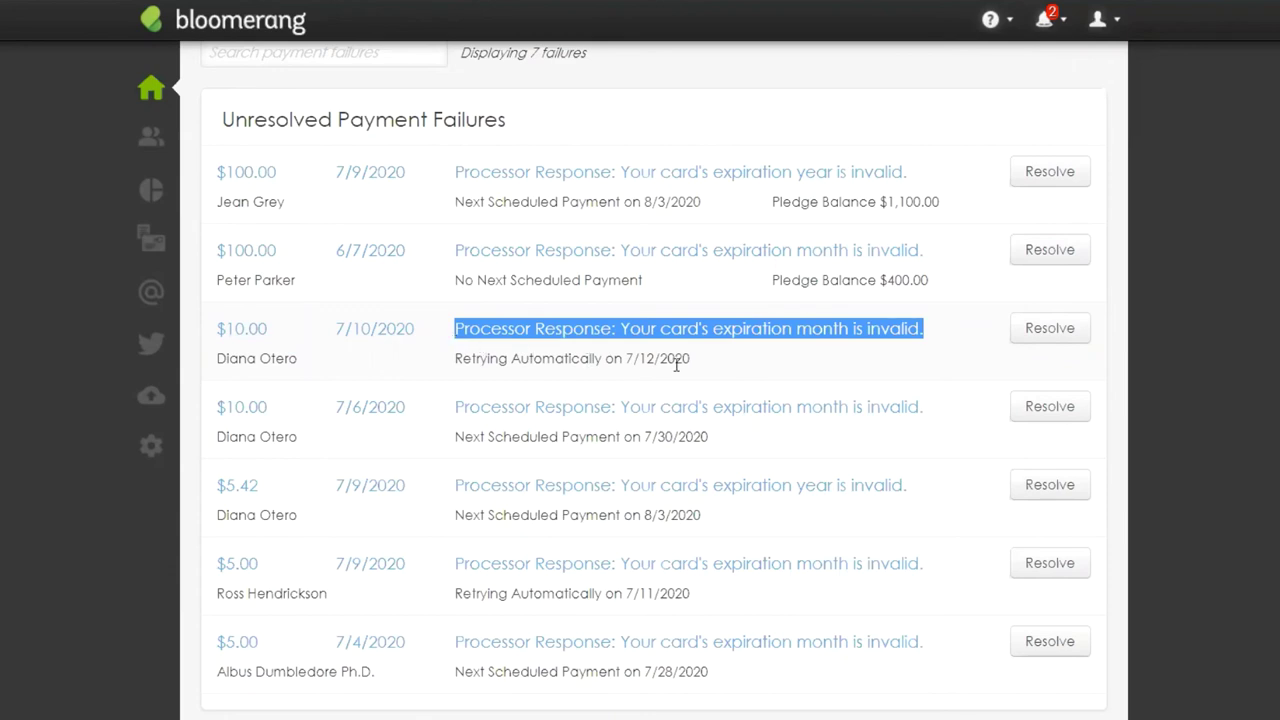
{"action": "left_click", "coordinate": [512, 376]}
{"action": "left_click_drag", "start_coordinate": [512, 376], "coordinate": [459, 378]}
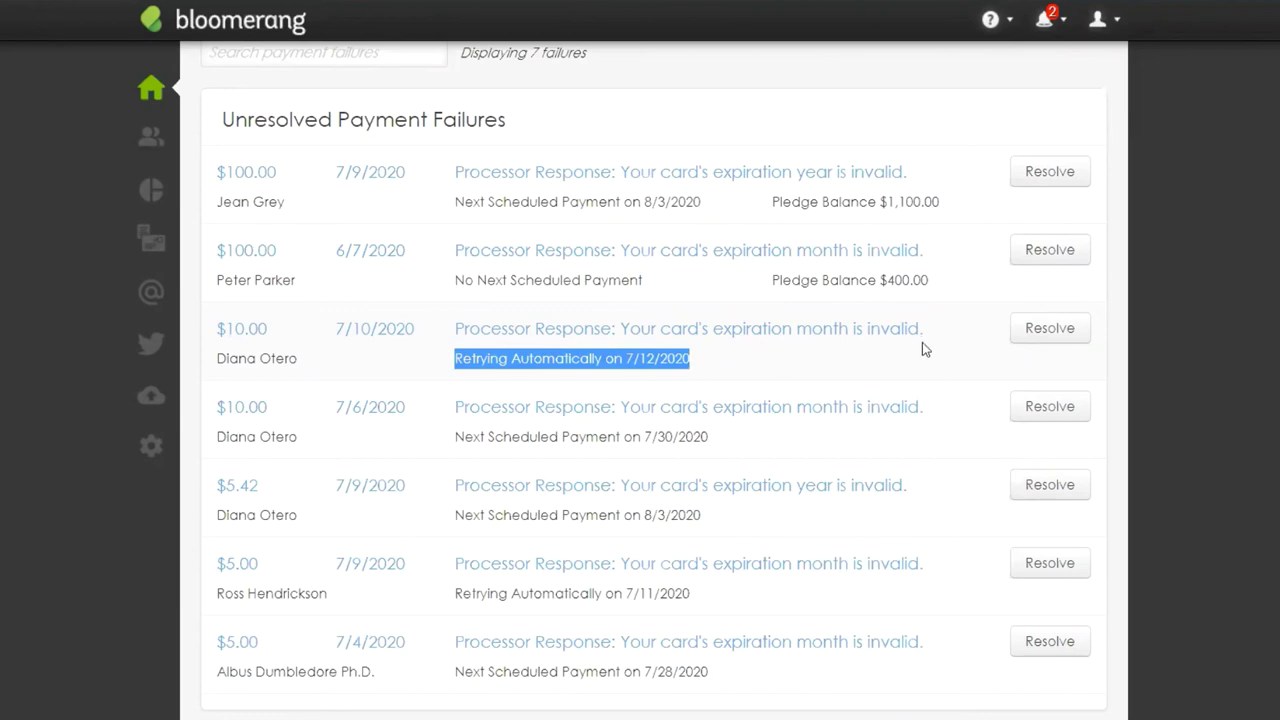
{"action": "left_click_drag", "start_coordinate": [924, 331], "coordinate": [451, 340]}
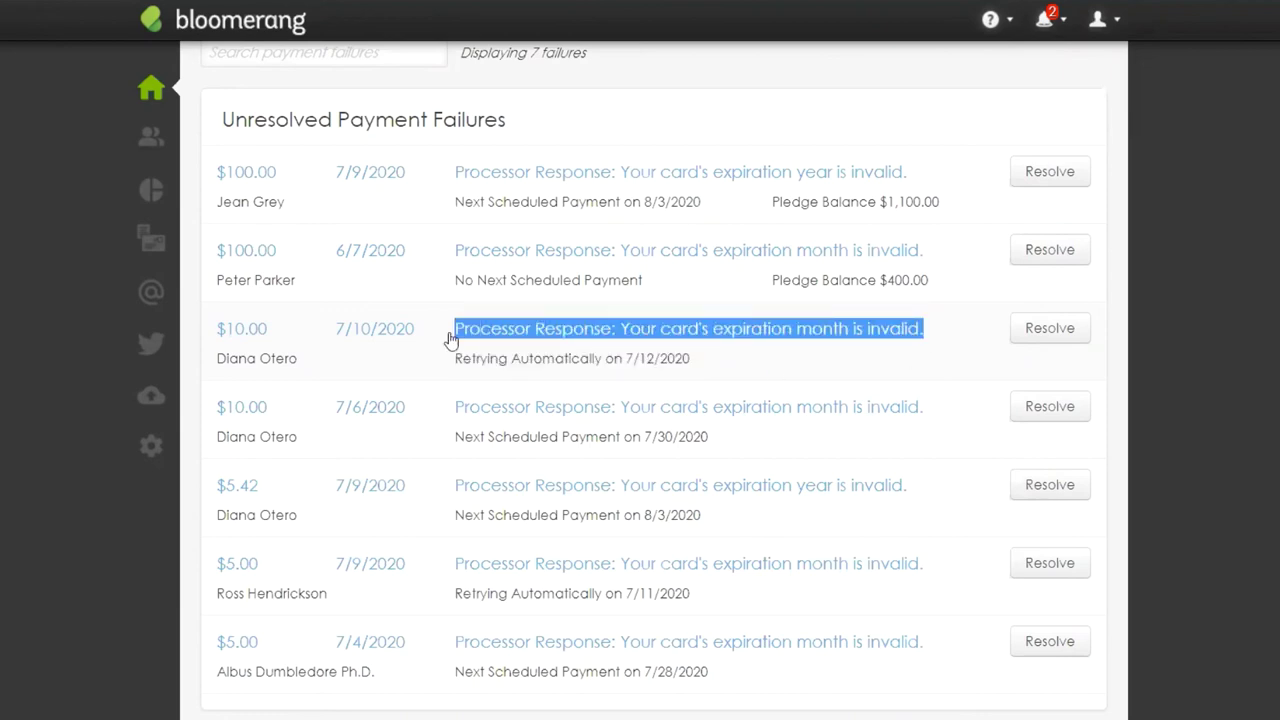
{"action": "left_click_drag", "start_coordinate": [700, 363], "coordinate": [451, 370]}
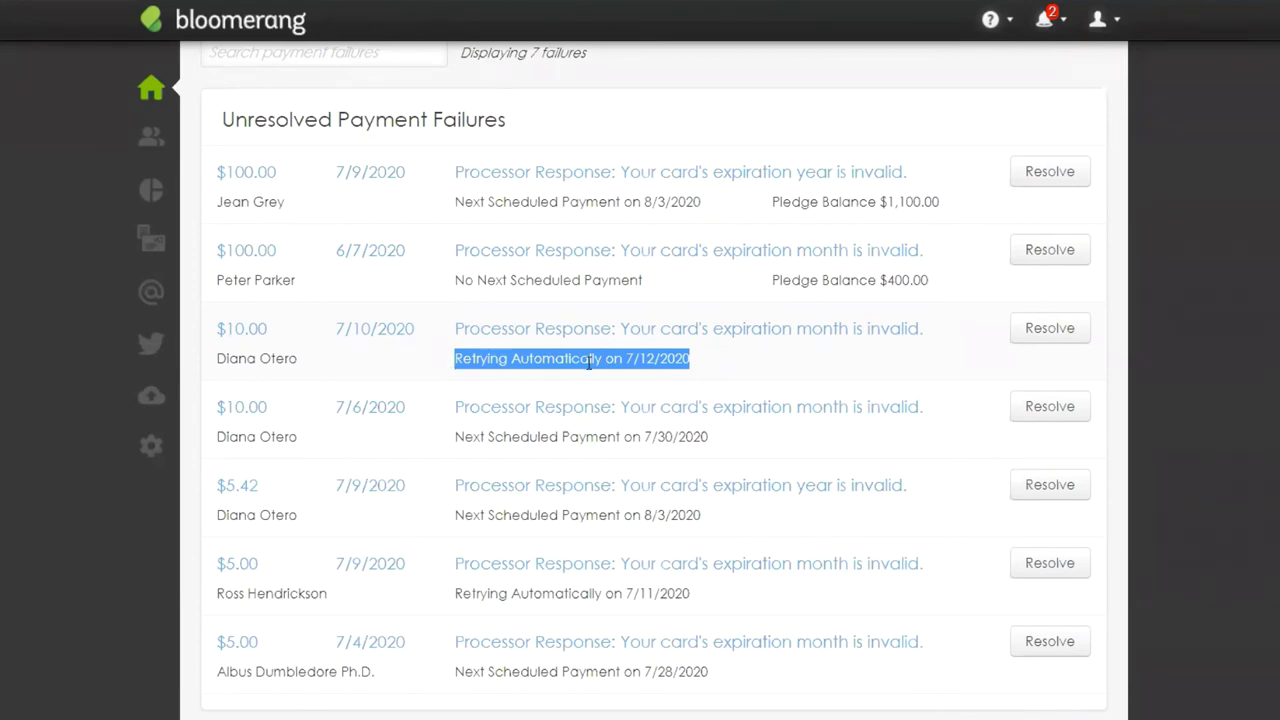
{"action": "left_click", "coordinate": [800, 366]}
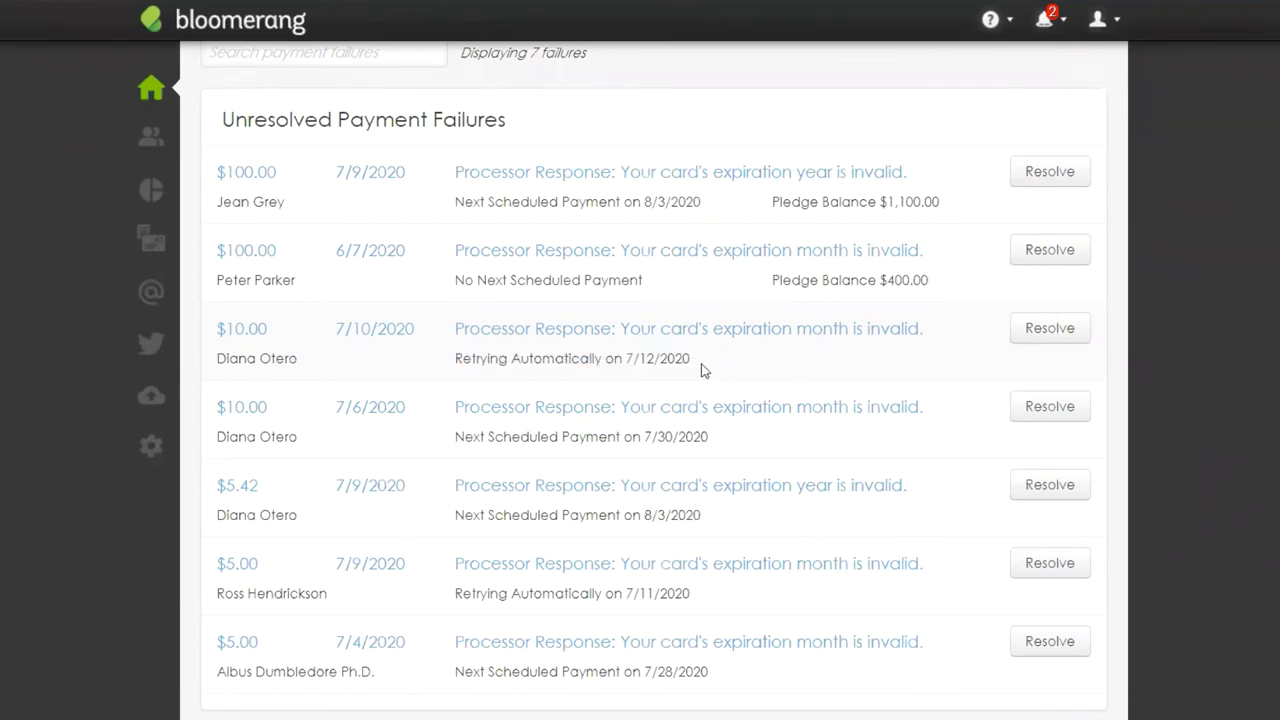
{"action": "left_click_drag", "start_coordinate": [692, 364], "coordinate": [461, 372]}
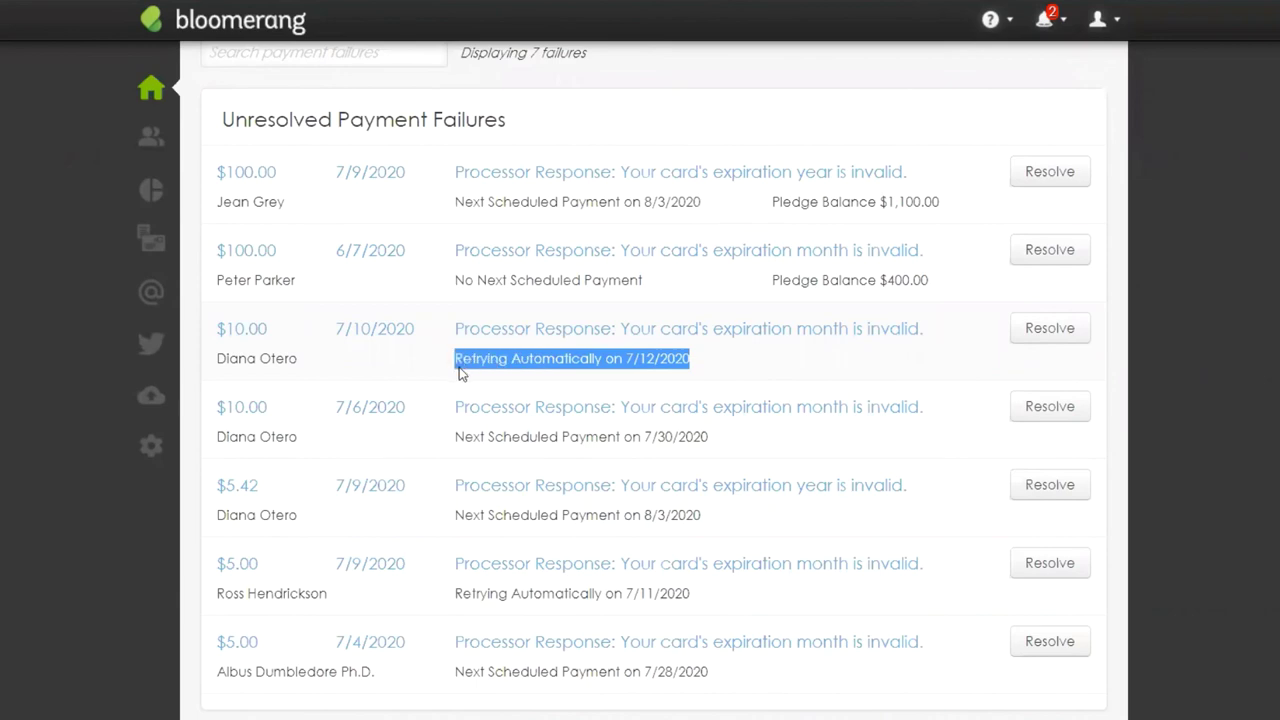
{"action": "left_click", "coordinate": [647, 201]}
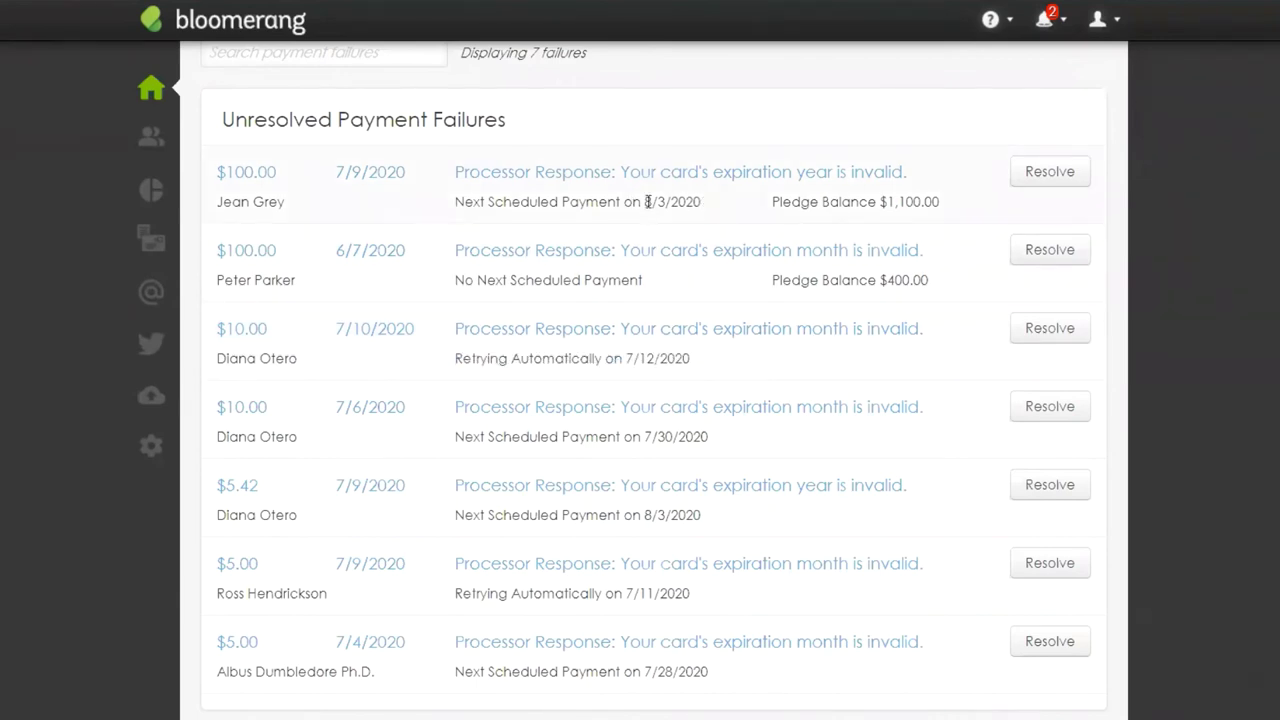
{"action": "left_click_drag", "start_coordinate": [701, 201], "coordinate": [451, 208]}
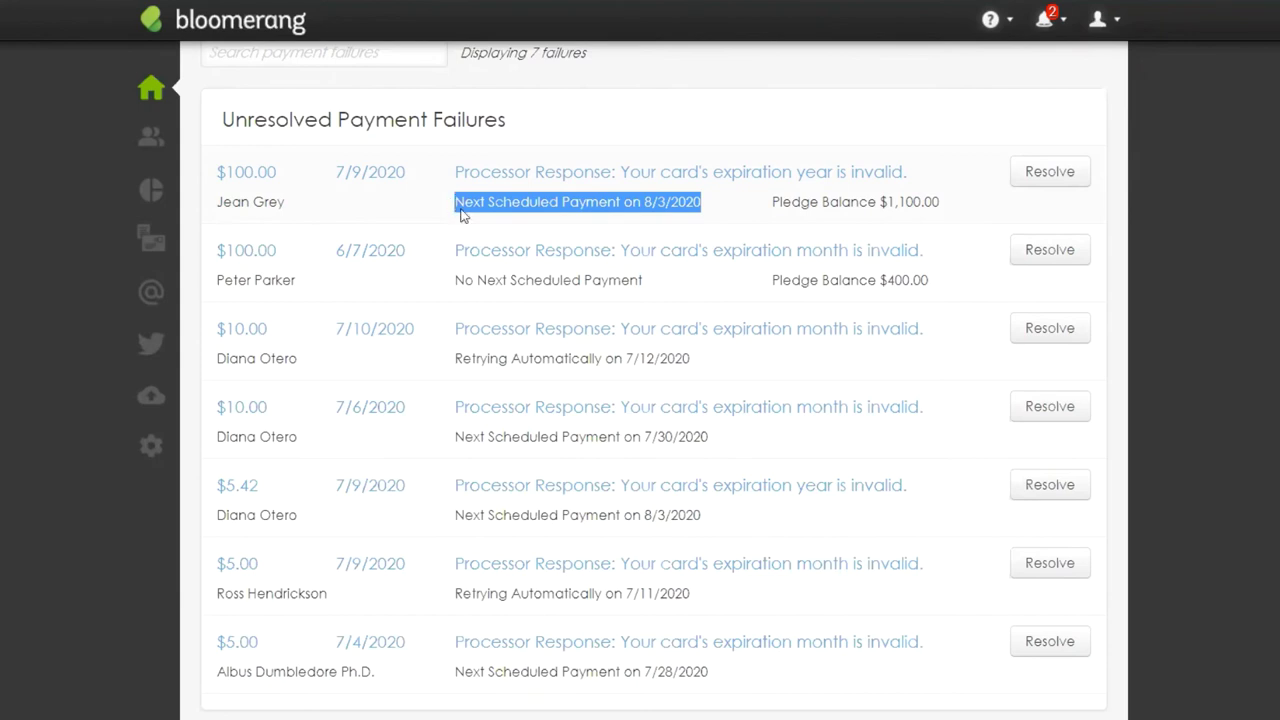
{"action": "left_click_drag", "start_coordinate": [657, 282], "coordinate": [458, 287]}
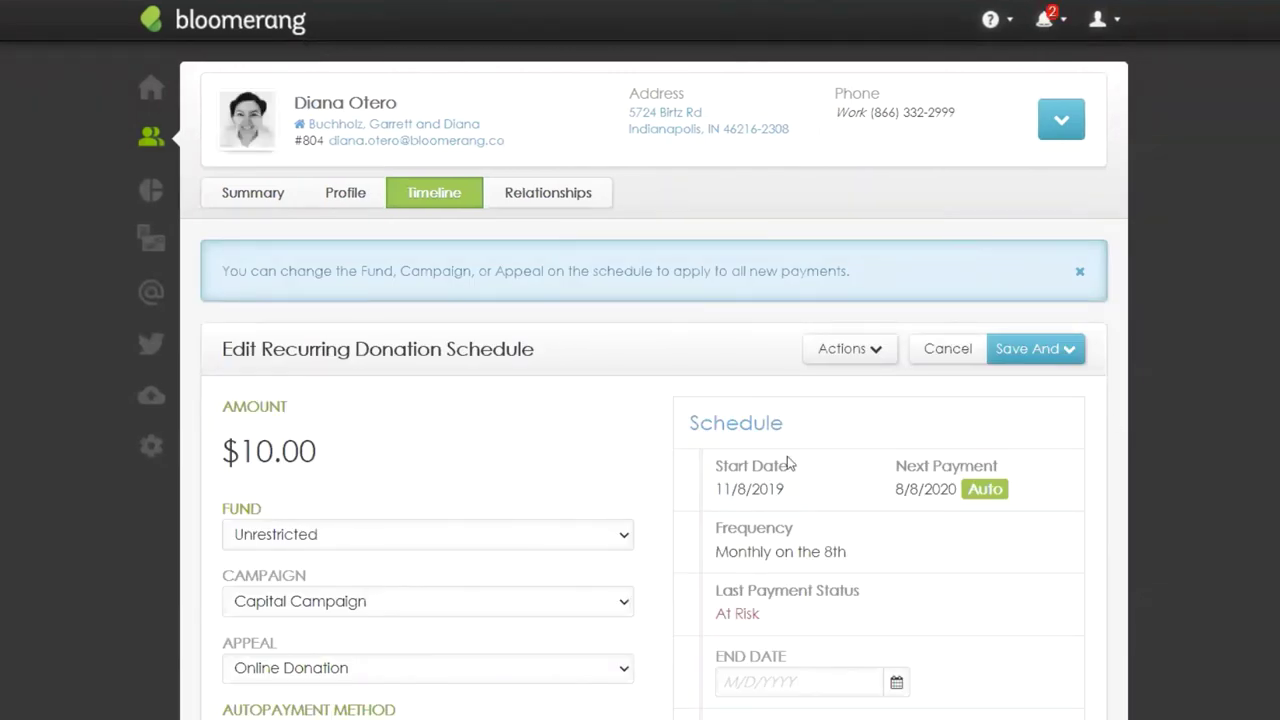
Step: Enter a new credit card on the BluePay (Test) processor with the test card number
{"action": "scroll", "coordinate": [651, 479], "scroll_direction": "down", "scroll_amount": 5}
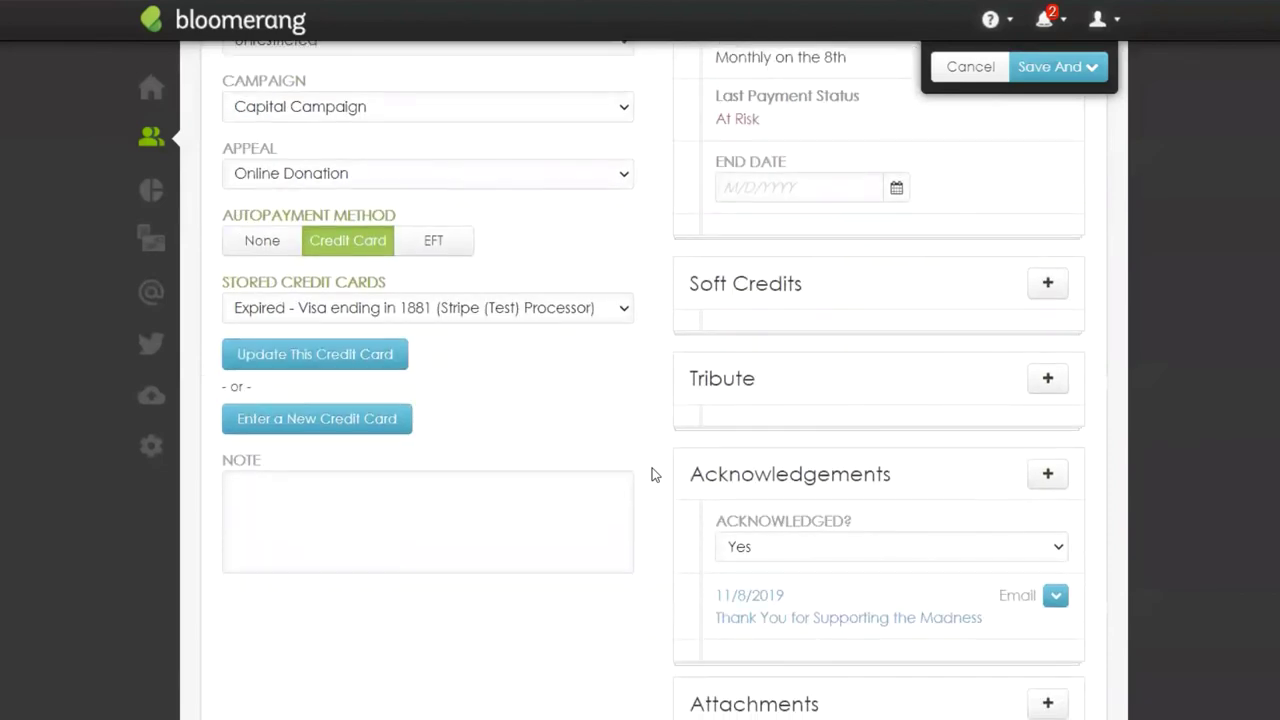
{"action": "left_click", "coordinate": [370, 430]}
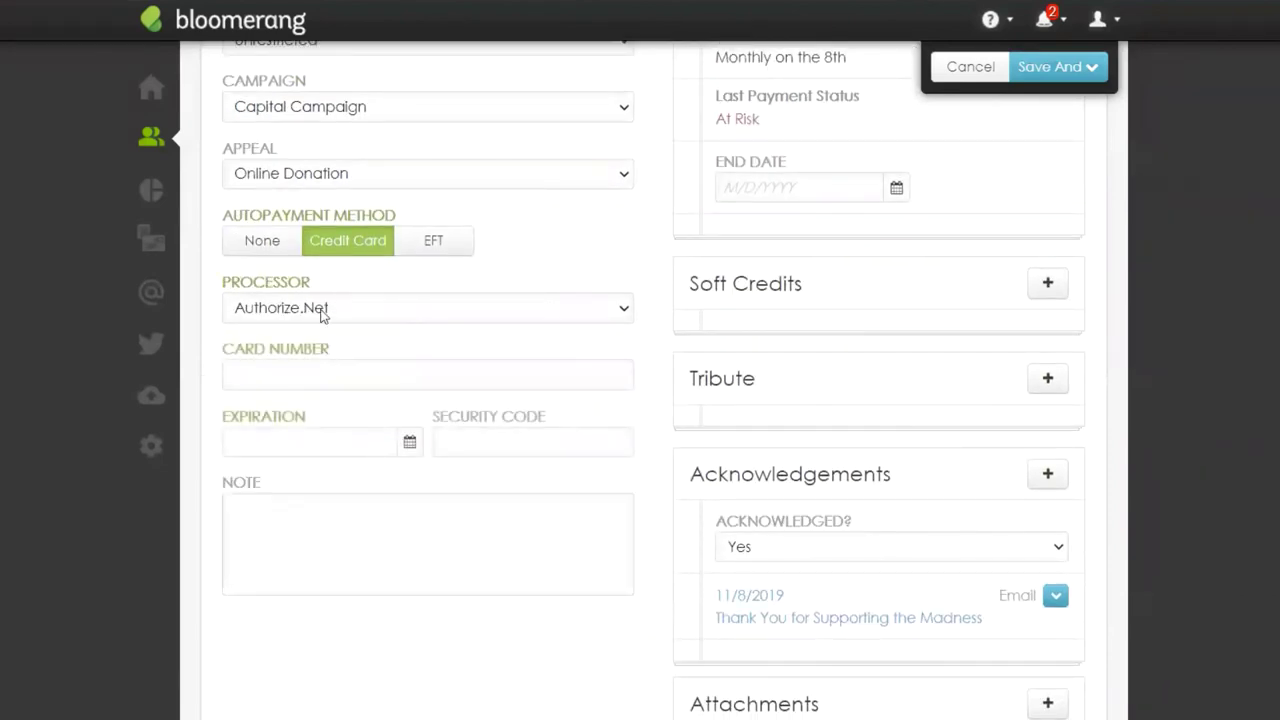
{"action": "left_click", "coordinate": [322, 312]}
{"action": "left_click", "coordinate": [322, 350]}
{"action": "left_click", "coordinate": [318, 372]}
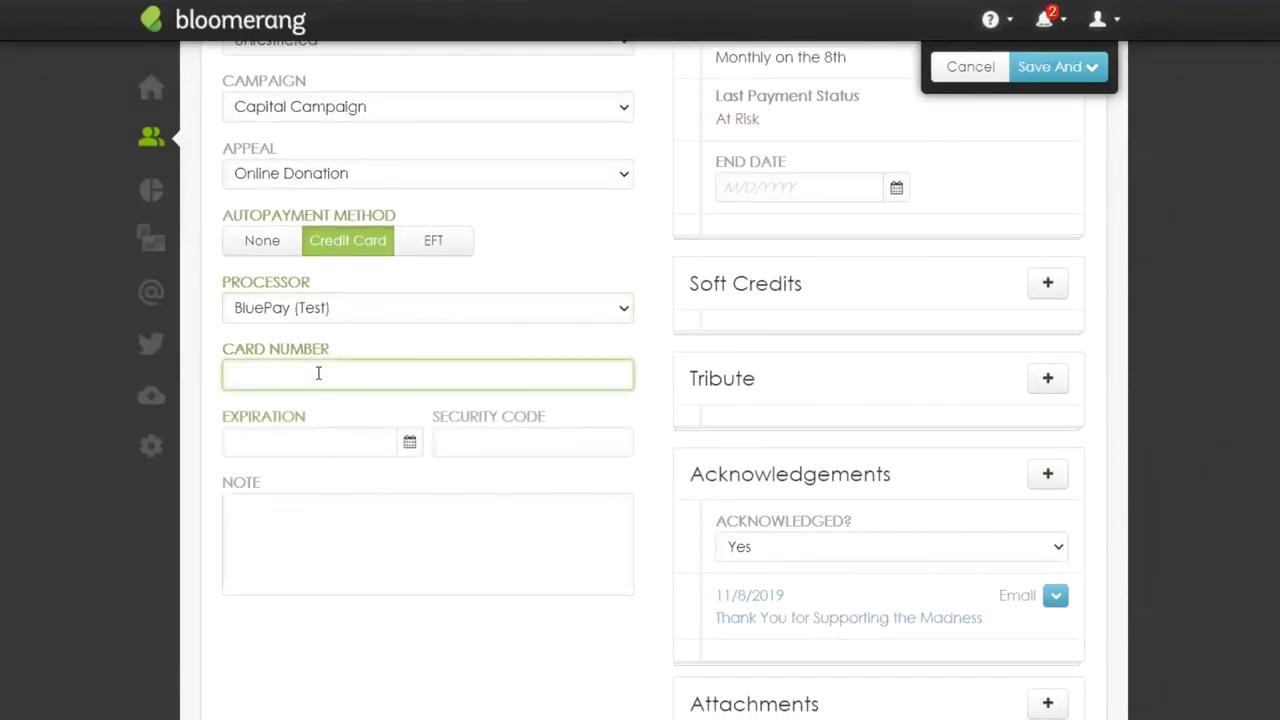
{"action": "type", "text": "4111 1111 1111 1111"}
Step: Complete the new card with expiration 12/20 and its security code
{"action": "left_click", "coordinate": [338, 443]}
{"action": "type", "text": "12/20"}
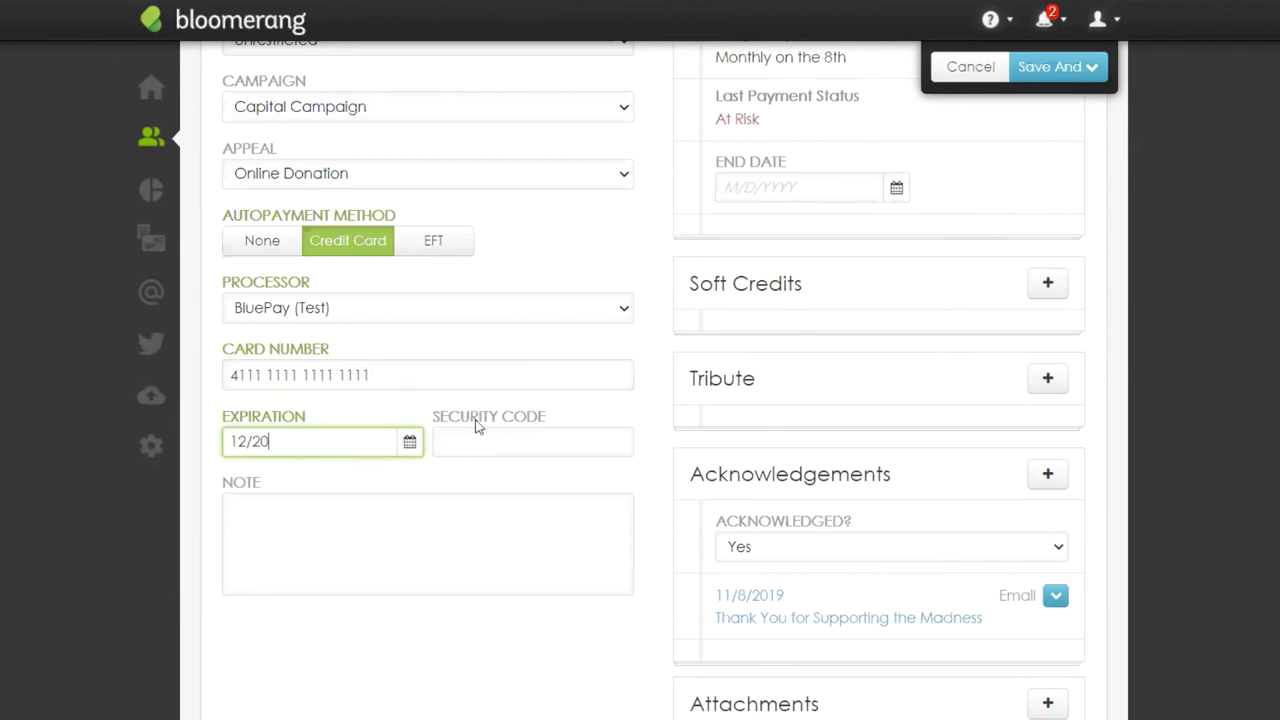
{"action": "left_click", "coordinate": [552, 436]}
{"action": "type", "text": "123"}
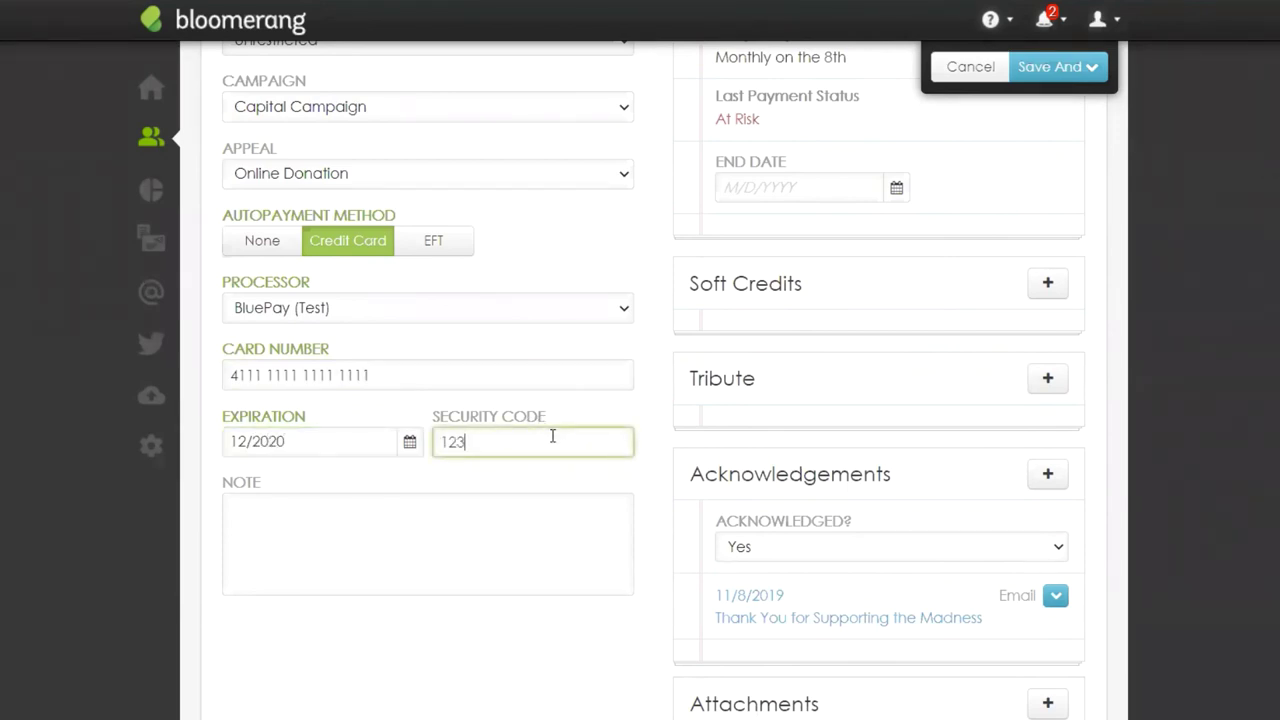
{"action": "left_click", "coordinate": [654, 441]}
{"action": "scroll", "coordinate": [1173, 369], "scroll_direction": "up", "scroll_amount": 1}
{"action": "scroll", "coordinate": [1171, 361], "scroll_direction": "up", "scroll_amount": 4}
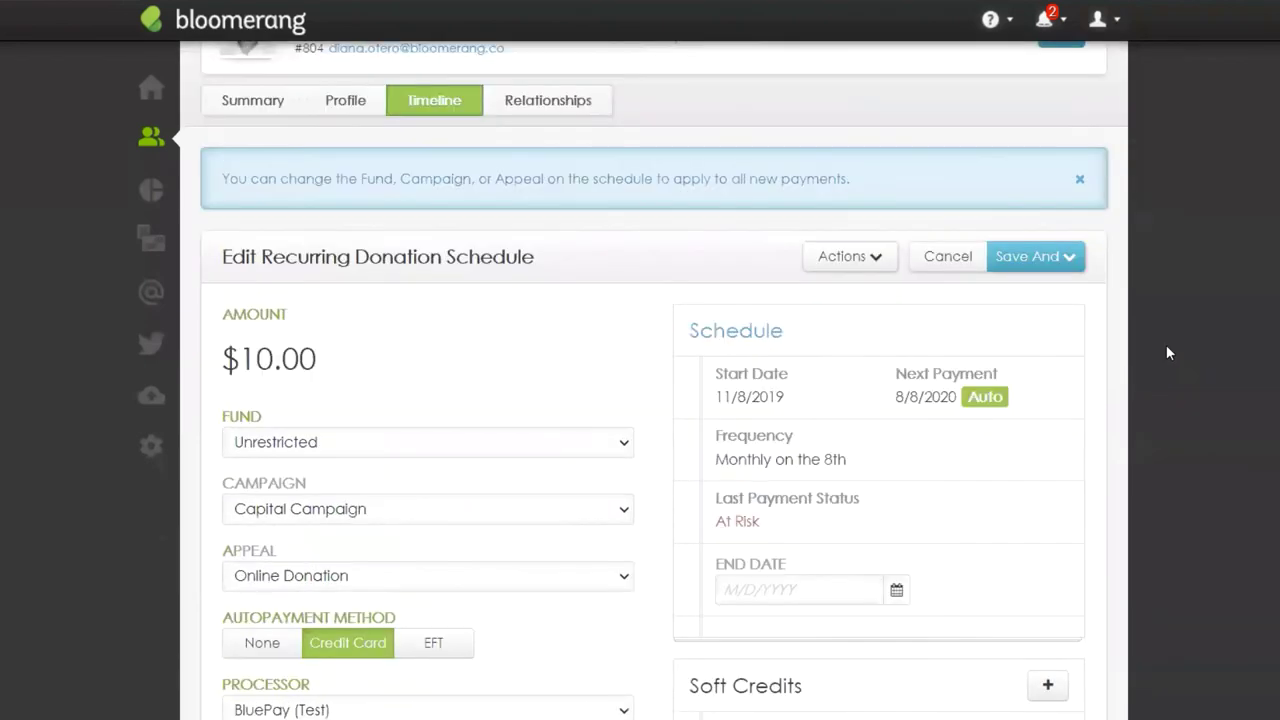
{"action": "left_click", "coordinate": [1069, 352]}
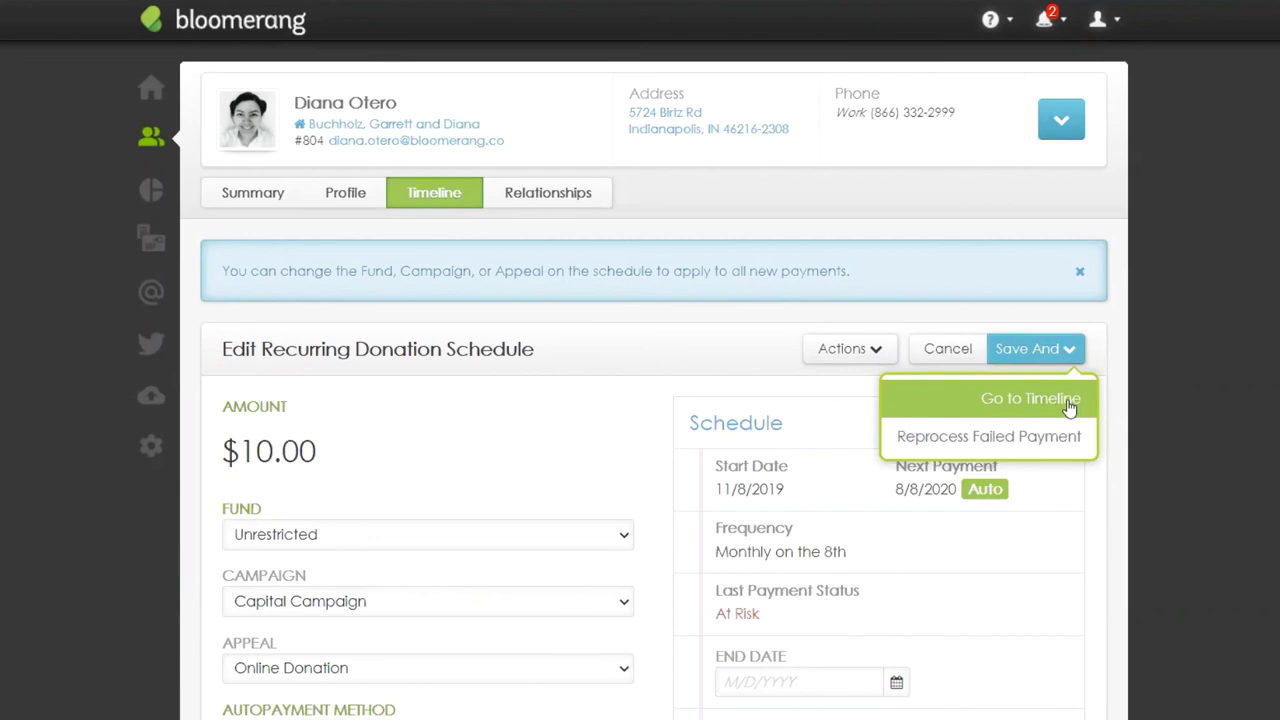
Step: Save the card and reprocess the failed payment, then check notifications now showing 6 failures
{"action": "left_click", "coordinate": [1069, 438]}
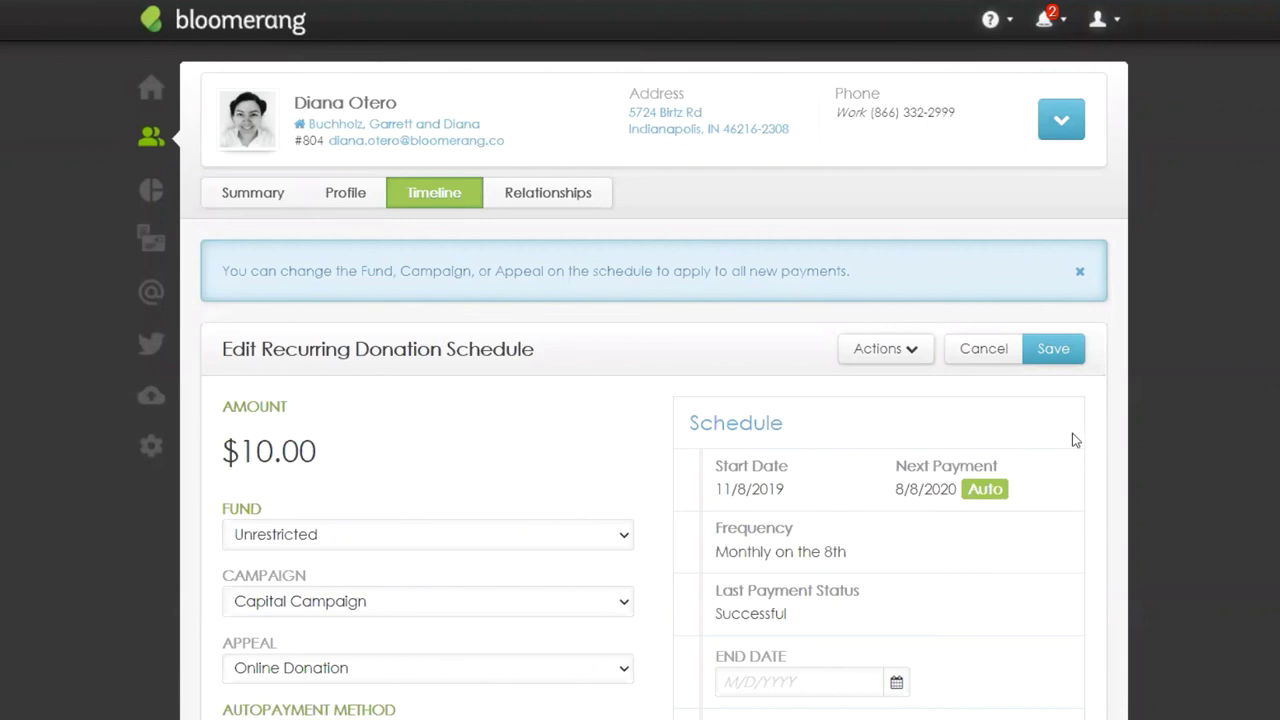
{"action": "left_click", "coordinate": [1046, 20]}
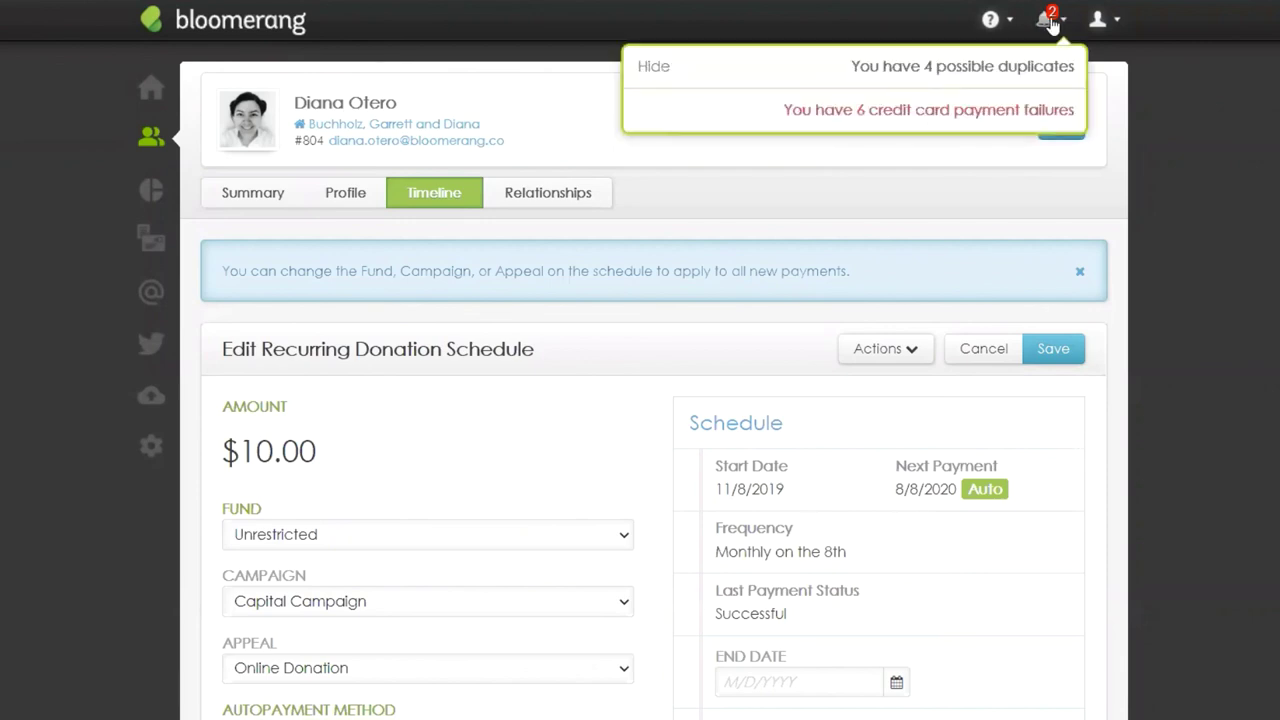
Step: Review the Credit Card Payment Failures page: six failures, $920.04 at risk, $900.00 recaptured
{"action": "left_click", "coordinate": [960, 117]}
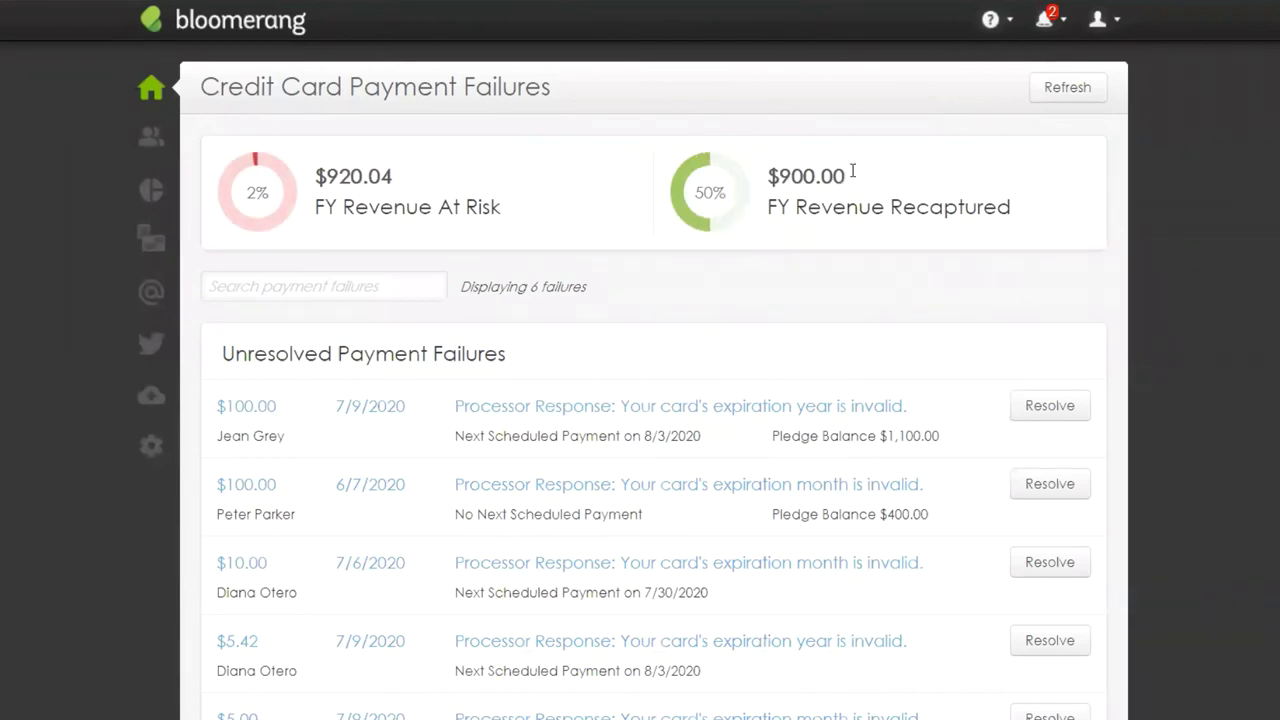
{"action": "left_click_drag", "start_coordinate": [393, 181], "coordinate": [298, 190]}
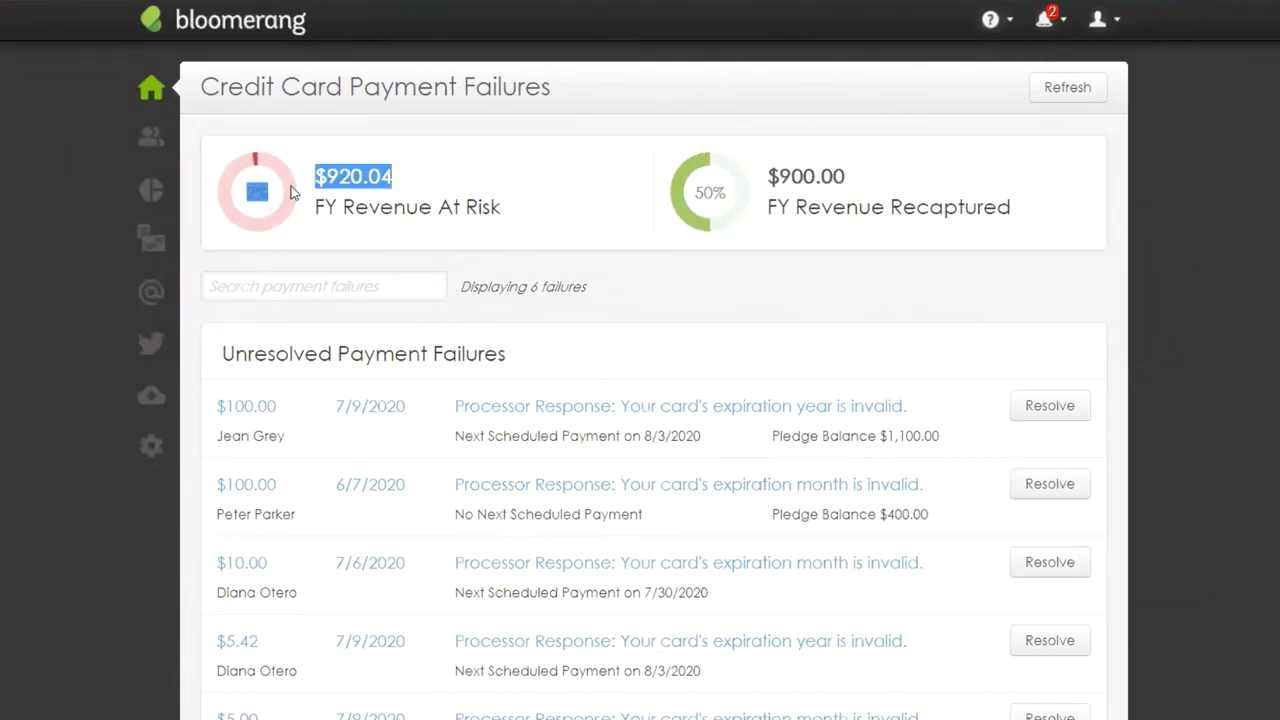
{"action": "left_click", "coordinate": [470, 214]}
{"action": "left_click_drag", "start_coordinate": [770, 182], "coordinate": [851, 180]}
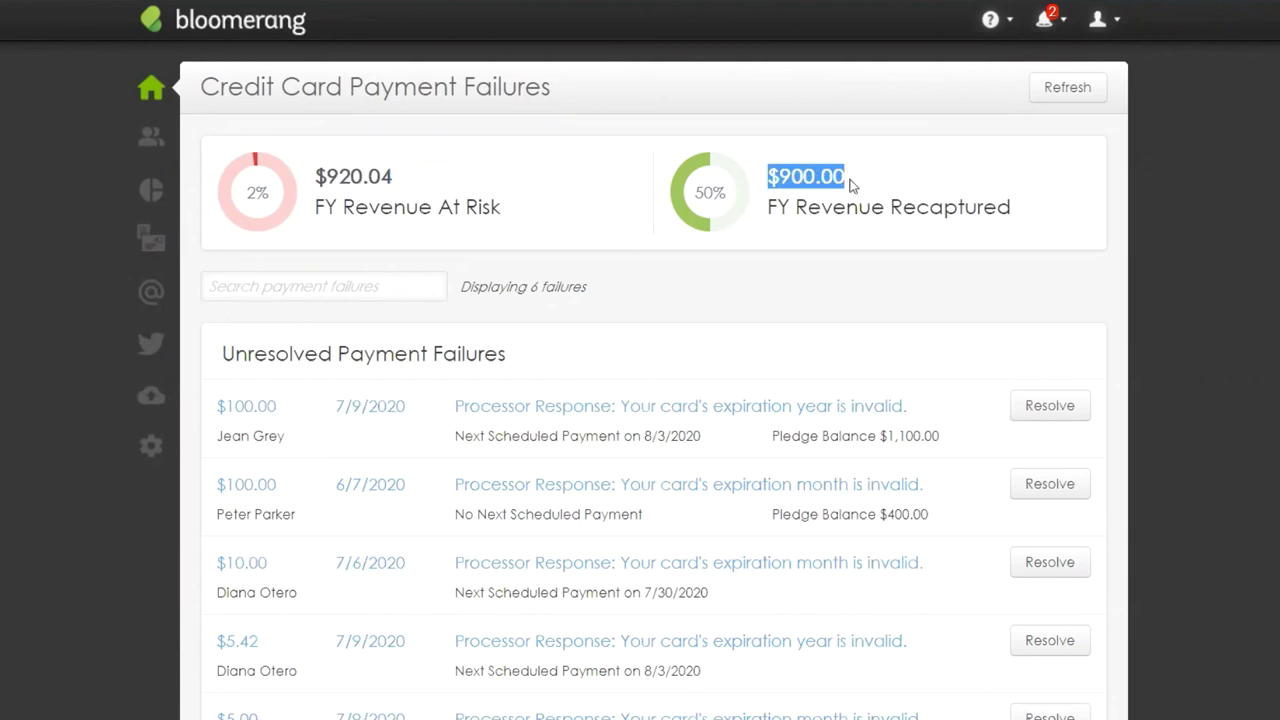
{"action": "scroll", "coordinate": [1146, 345], "scroll_direction": "down", "scroll_amount": 2}
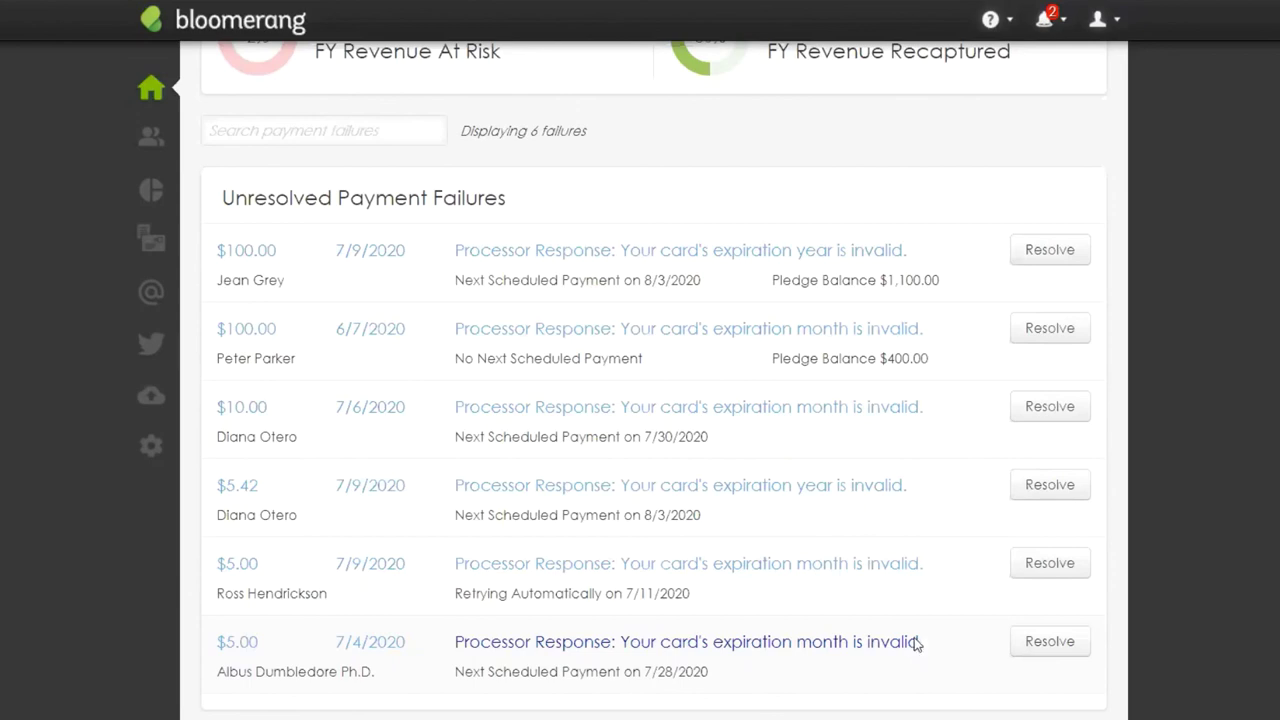
{"action": "left_click", "coordinate": [1063, 26]}
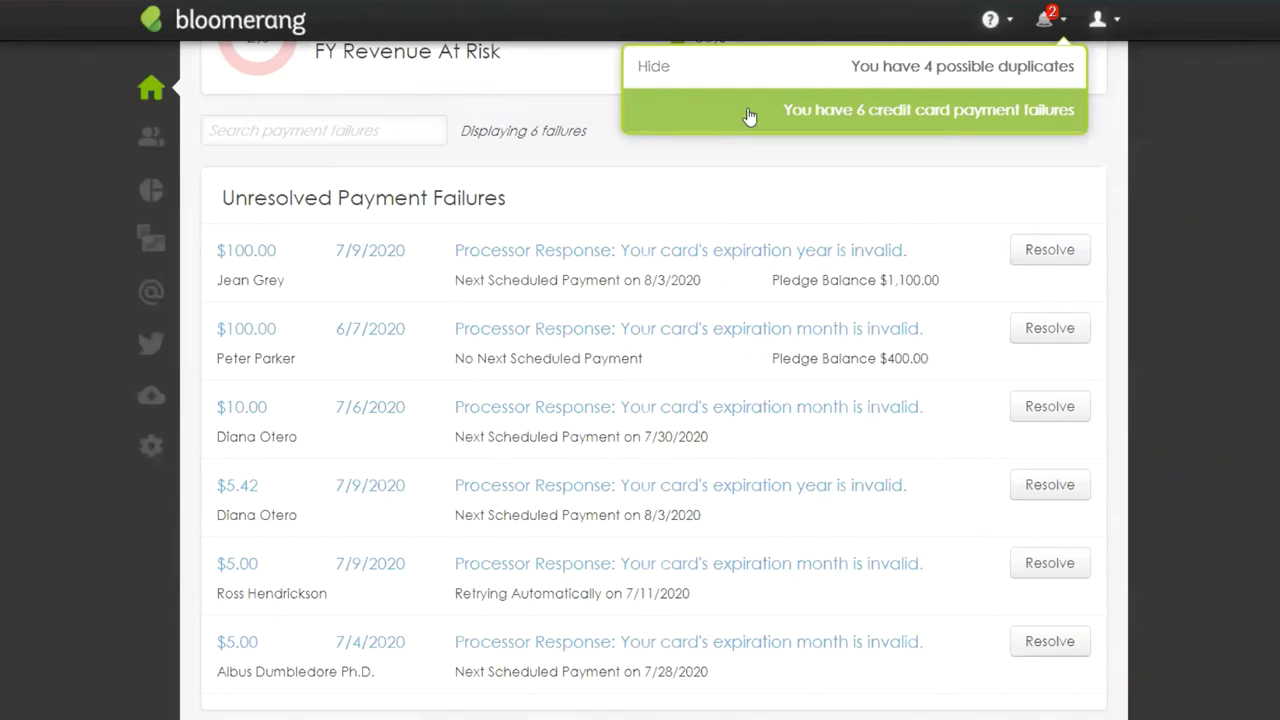
{"action": "left_click", "coordinate": [1200, 255]}
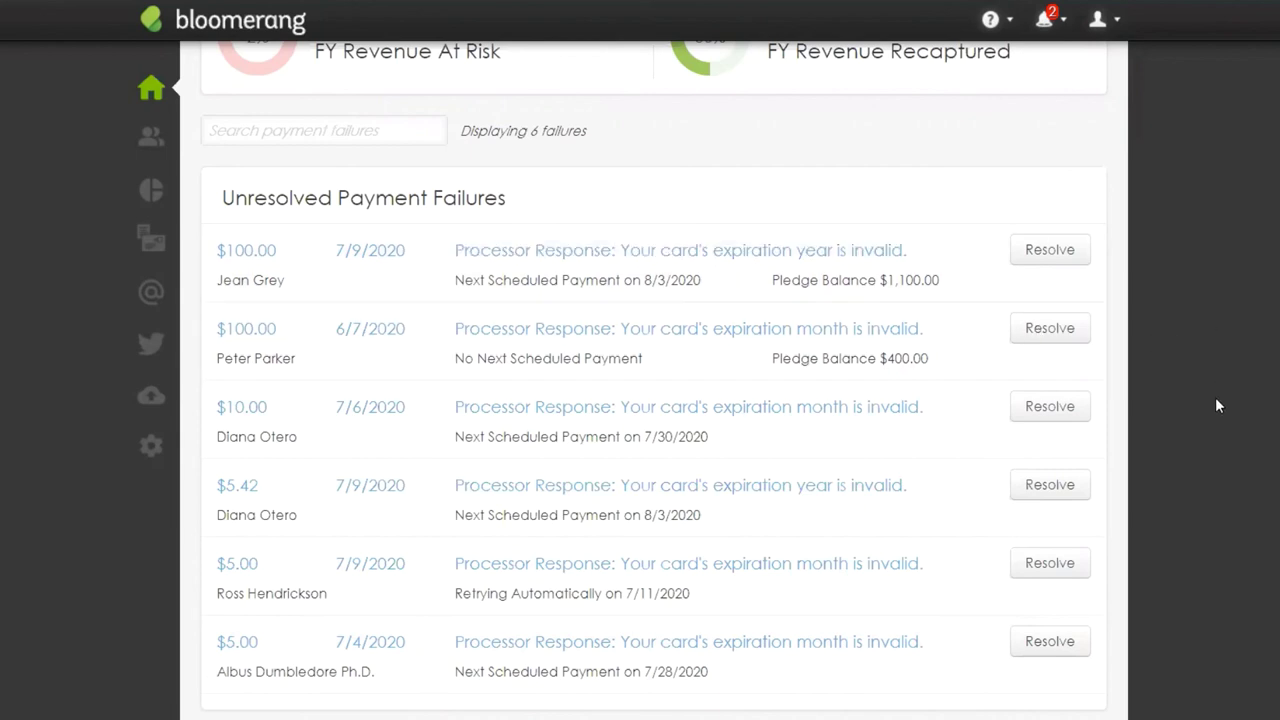
{"action": "scroll", "coordinate": [1217, 405], "scroll_direction": "up", "scroll_amount": 3}
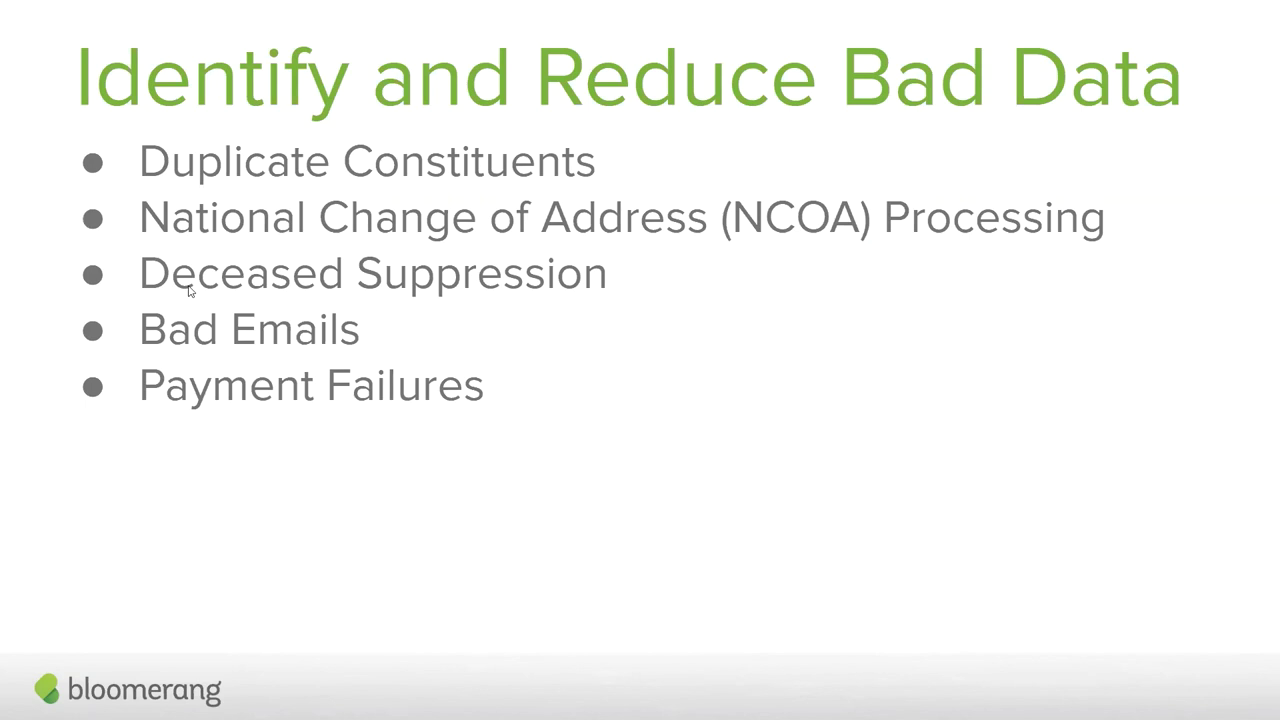
Step: Advance the slideshow to the 'Declutter Your Database' slide
{"action": "key", "text": "Right"}
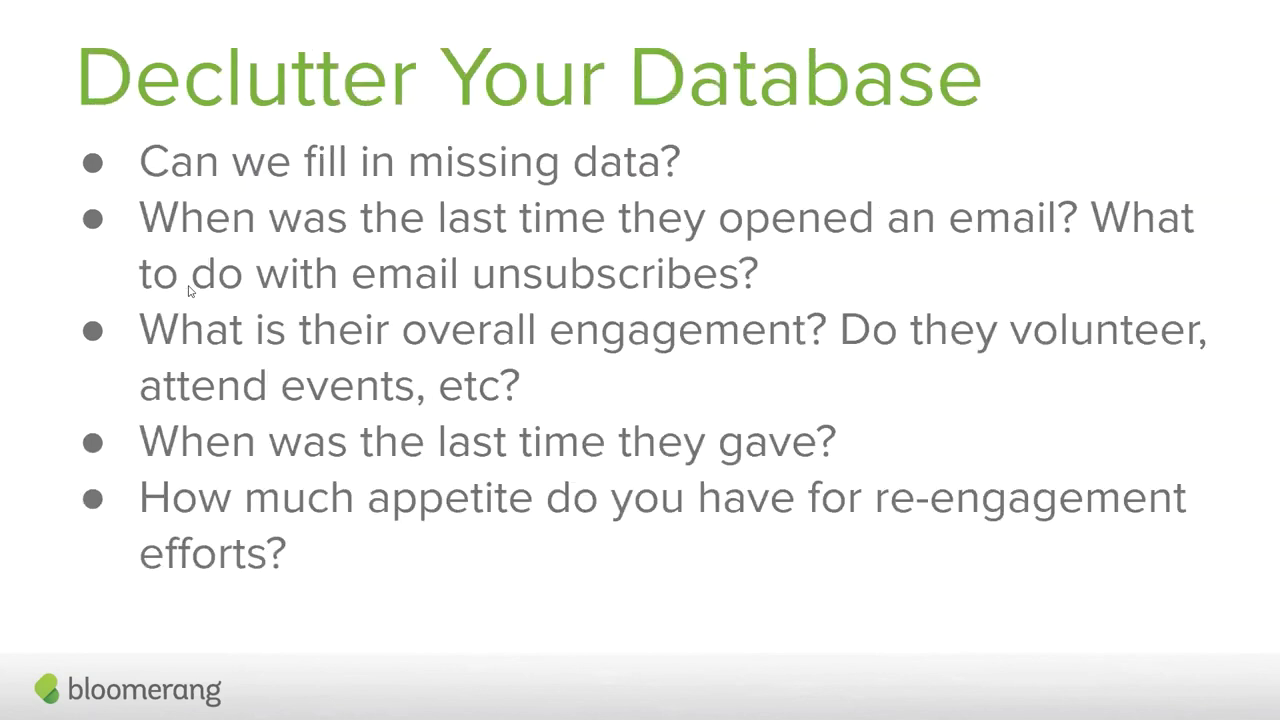